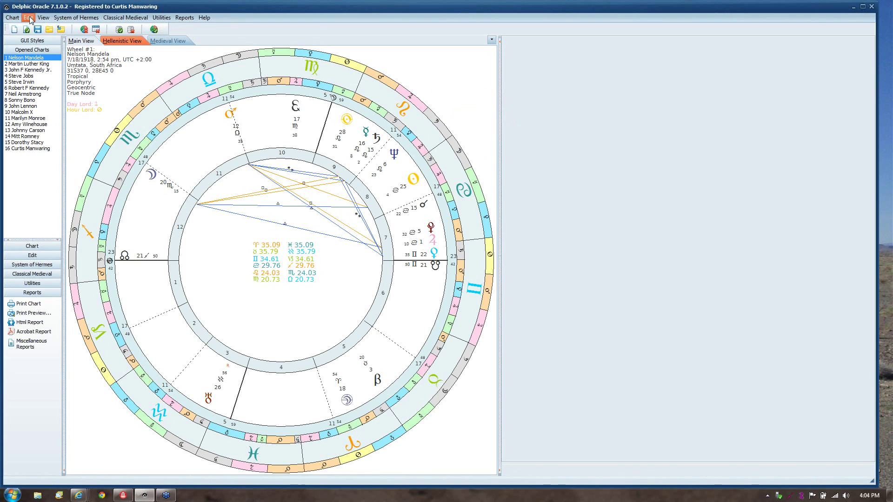
Step: Start a new chart entry for Current Transits
click(14, 30)
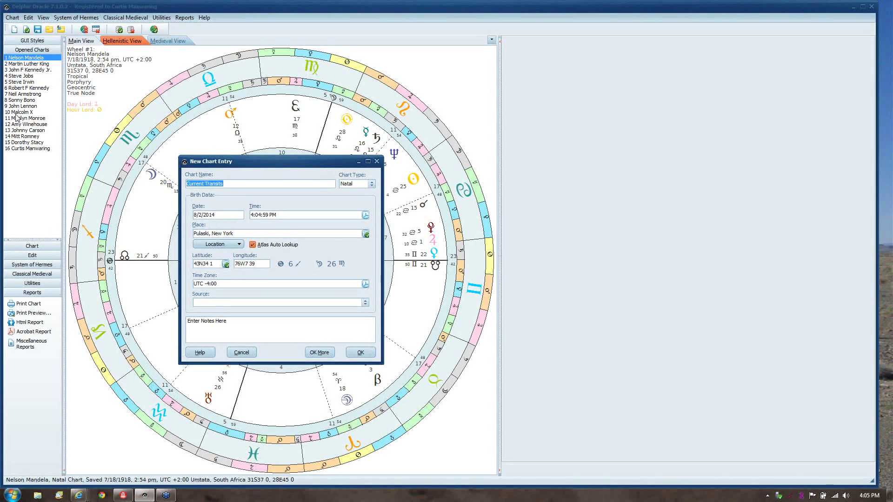
click(14, 17)
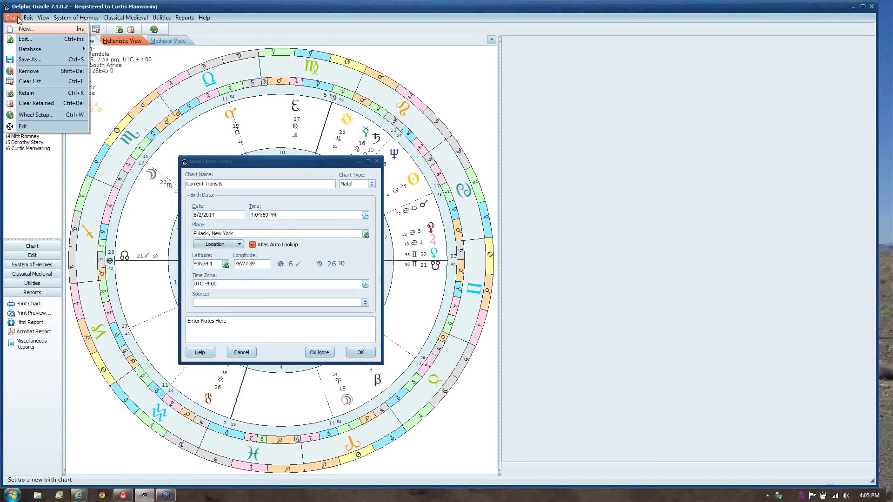
mouse_move(42, 20)
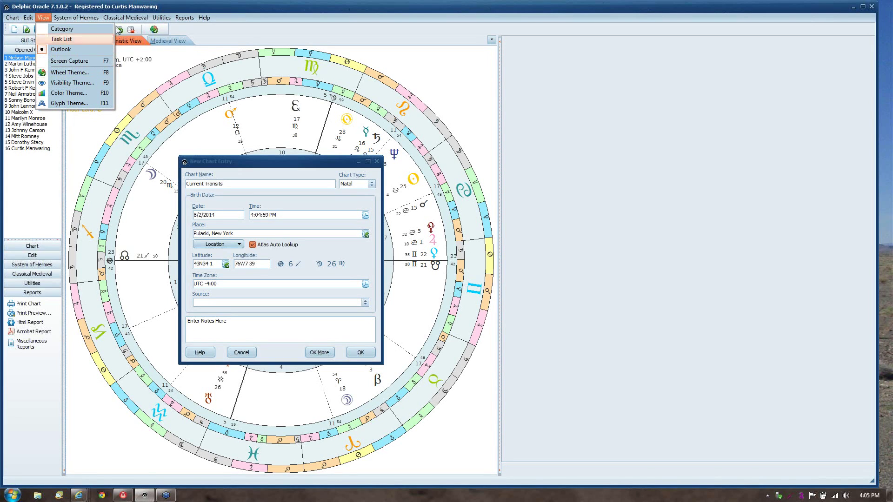
click(128, 4)
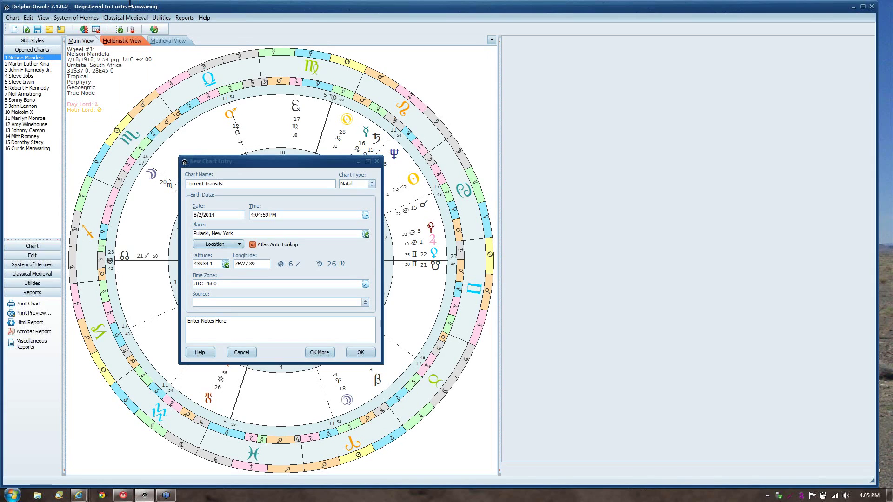
click(237, 167)
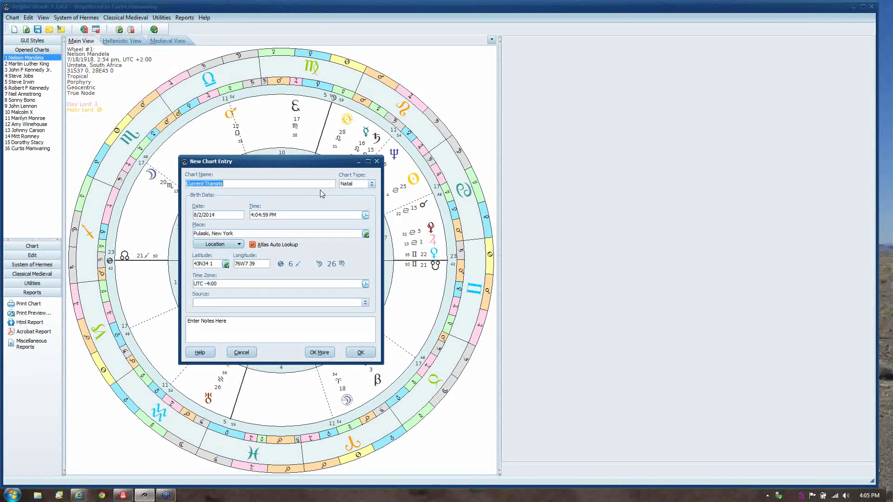
Step: Re-enter Pulaski, New York as the new chart's place so the atlas looks it up
click(278, 234)
key(BackSpace)
key(BackSpace)
key(BackSpace)
key(BackSpace)
key(BackSpace)
key(BackSpace)
key(BackSpace)
key(BackSpace)
key(BackSpace)
key(BackSpace)
key(BackSpace)
key(BackSpace)
key(BackSpace)
key(BackSpace)
key(BackSpace)
key(BackSpace)
text(aski)
click(213, 234)
key(Tab)
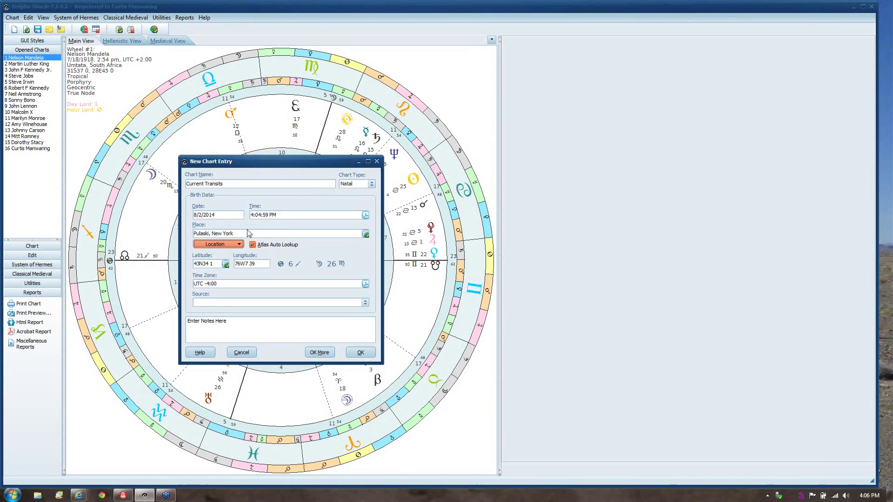
Step: Replace the new chart's place with "Washington*, DC" and look it up in the atlas
drag(245, 232, 193, 233)
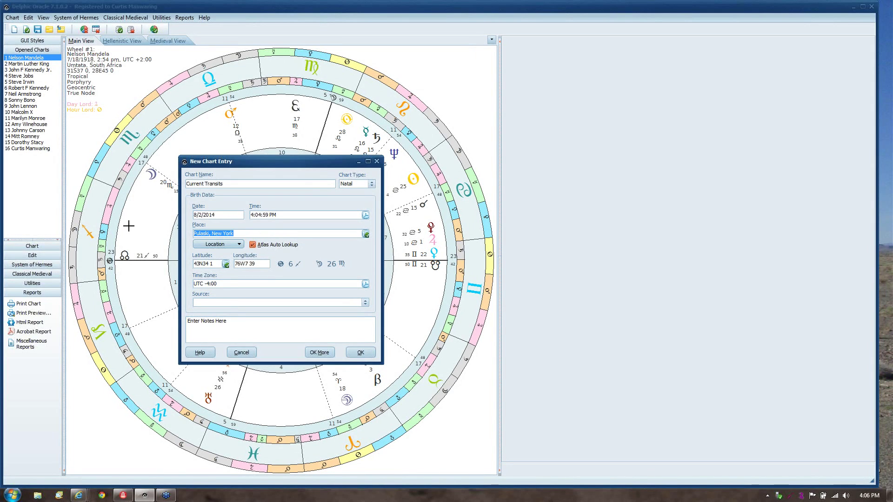
text(Washington*, DC)
key(Tab)
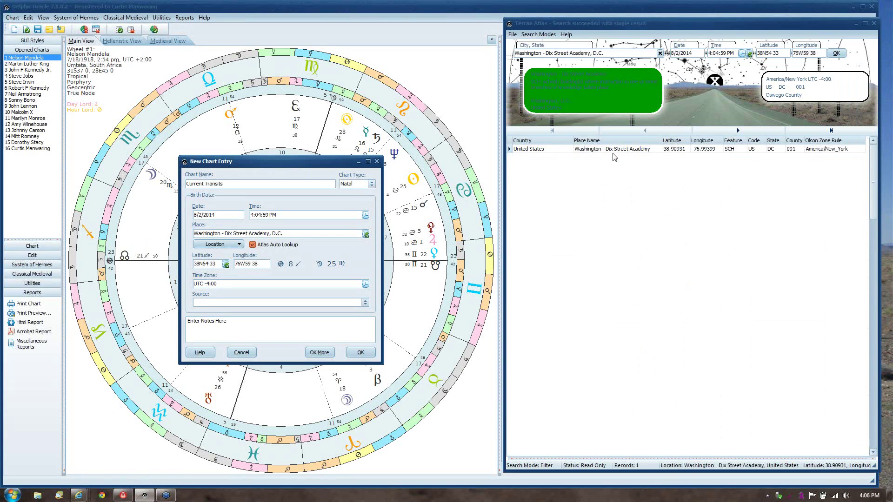
Step: Switch the atlas to Locate search mode and search it for "Washington*, D.C."
click(548, 37)
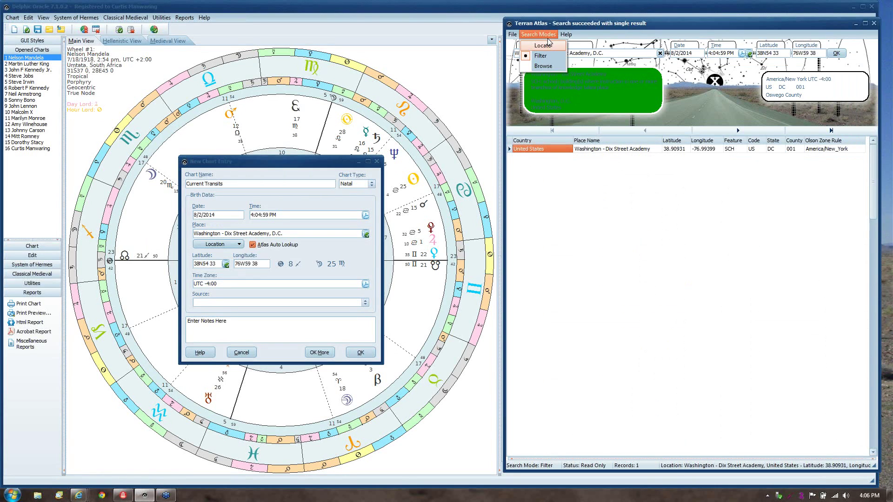
click(548, 46)
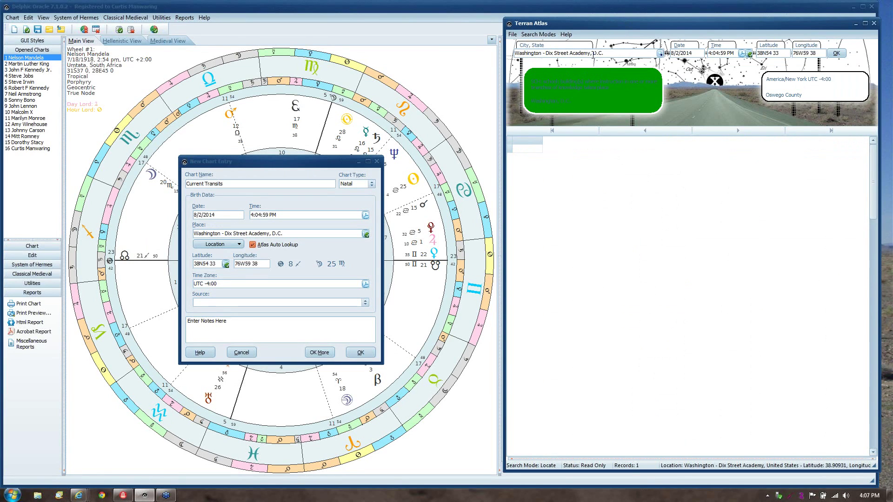
key(BackSpace)
key(BackSpace)
key(BackSpace)
key(BackSpace)
key(BackSpace)
key(BackSpace)
key(BackSpace)
key(BackSpace)
key(BackSpace)
key(BackSpace)
key(BackSpace)
key(BackSpace)
key(BackSpace)
key(BackSpace)
key(BackSpace)
key(BackSpace)
key(BackSpace)
key(BackSpace)
key(BackSpace)
key(BackSpace)
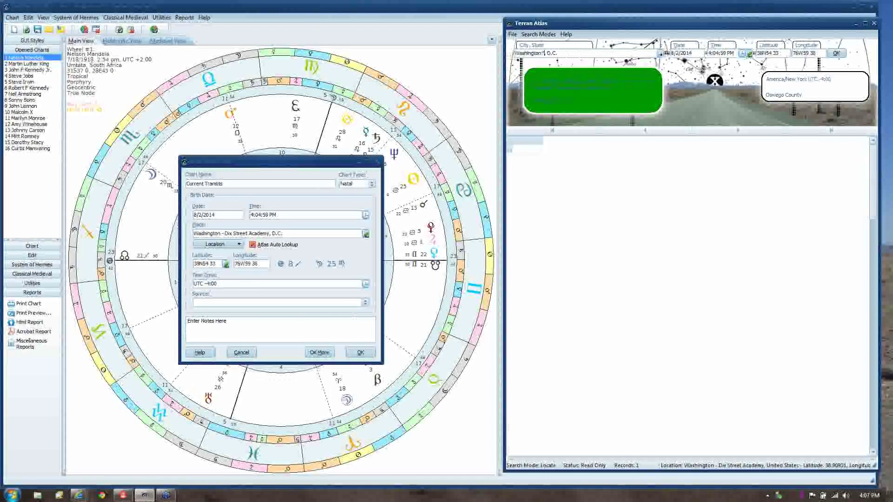
click(660, 53)
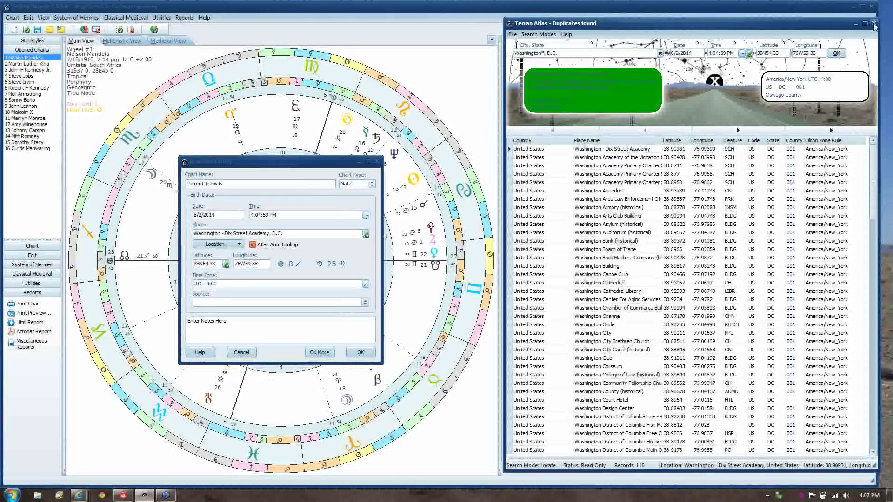
Step: Choose Washington Arts Club Building from the atlas results as the place and create the Current Transits chart
click(644, 218)
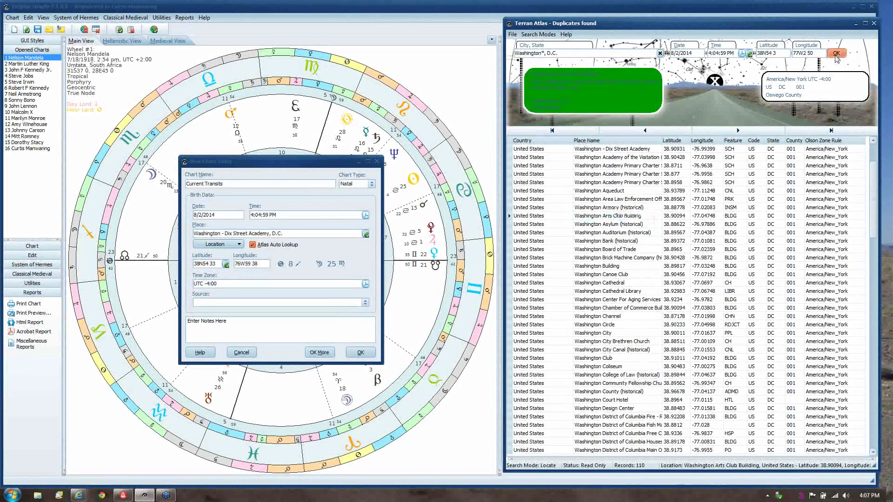
click(836, 54)
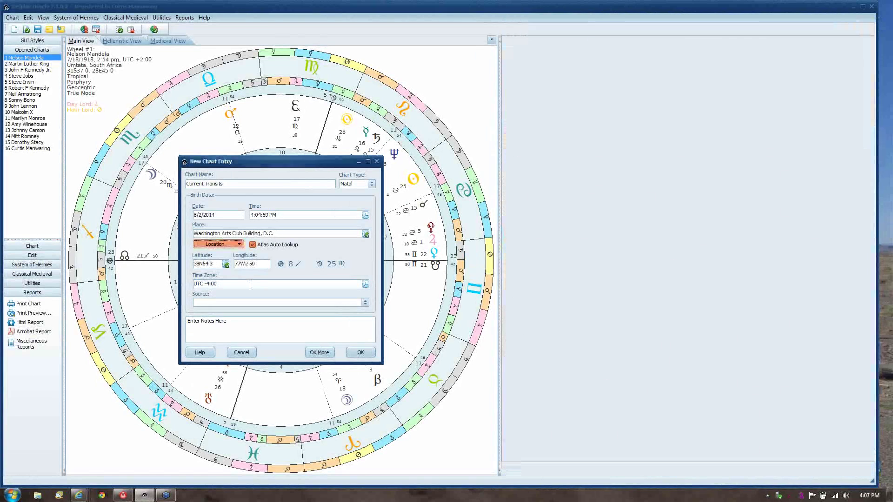
click(361, 352)
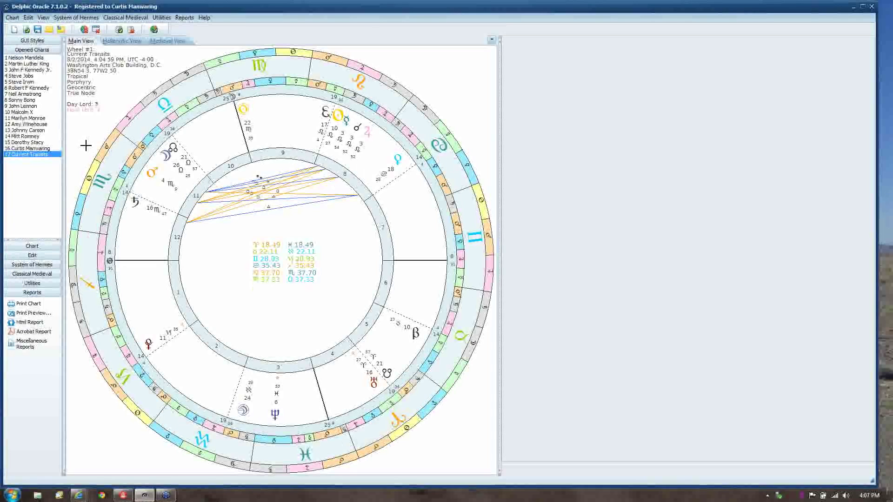
Step: Open the wheel themes for the chart and apply the Zodiac Band Wide DO7 theme
right_click(282, 116)
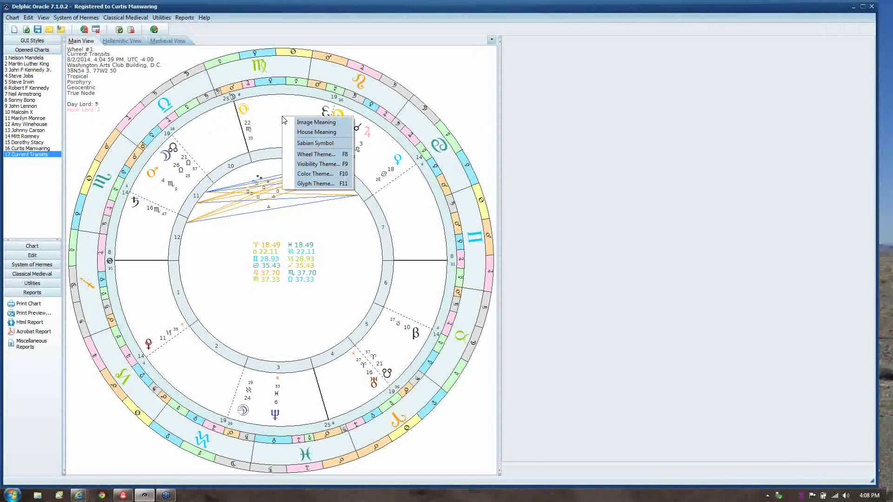
click(324, 155)
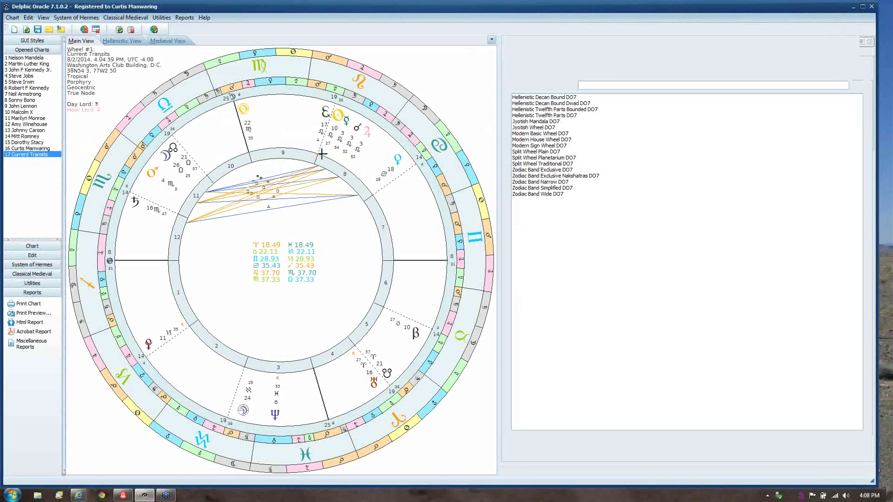
click(555, 195)
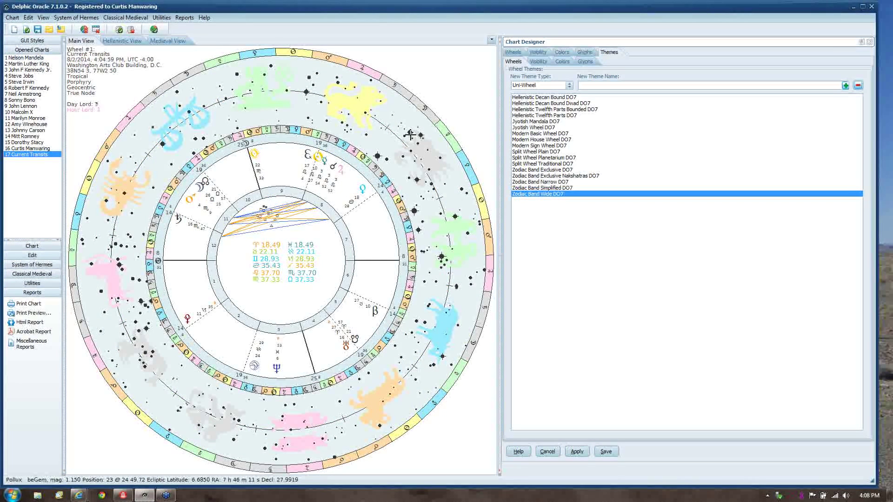
mouse_move(409, 135)
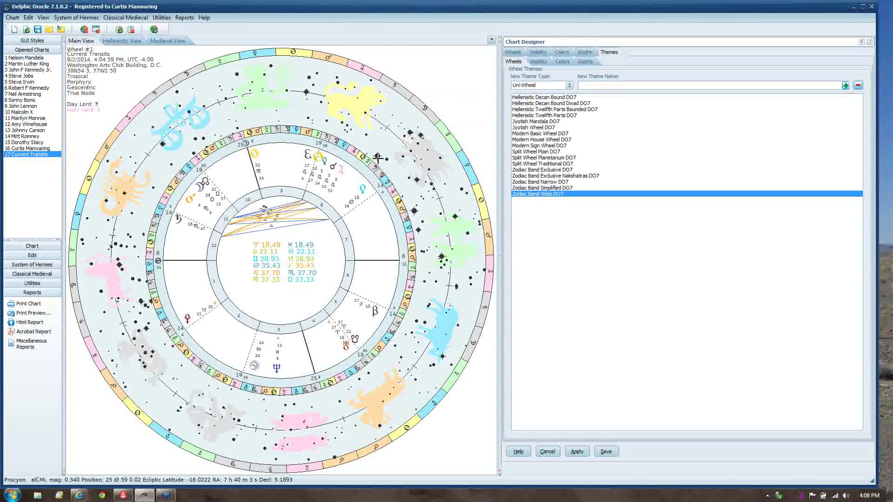
mouse_move(378, 157)
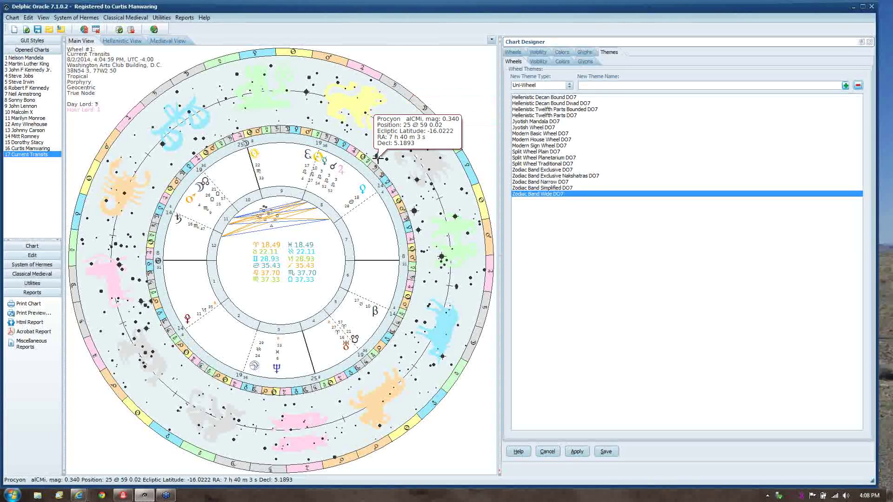
Step: Try the Zodiac Band Simplified, Narrow, Exclusive Nakshatras and Exclusive wheel themes on the chart one after another
click(559, 188)
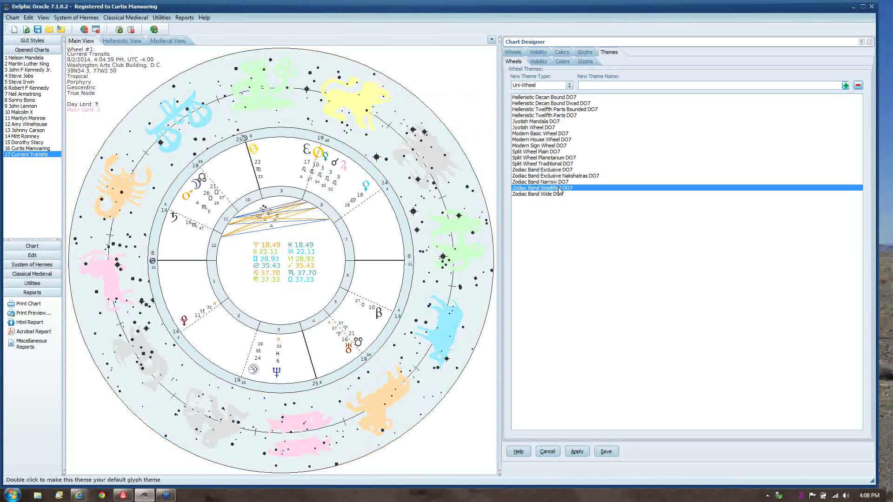
click(560, 182)
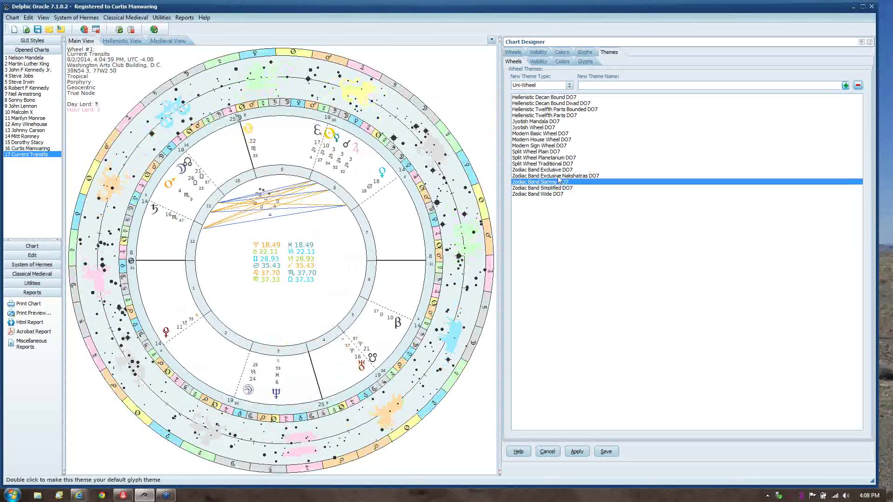
click(559, 177)
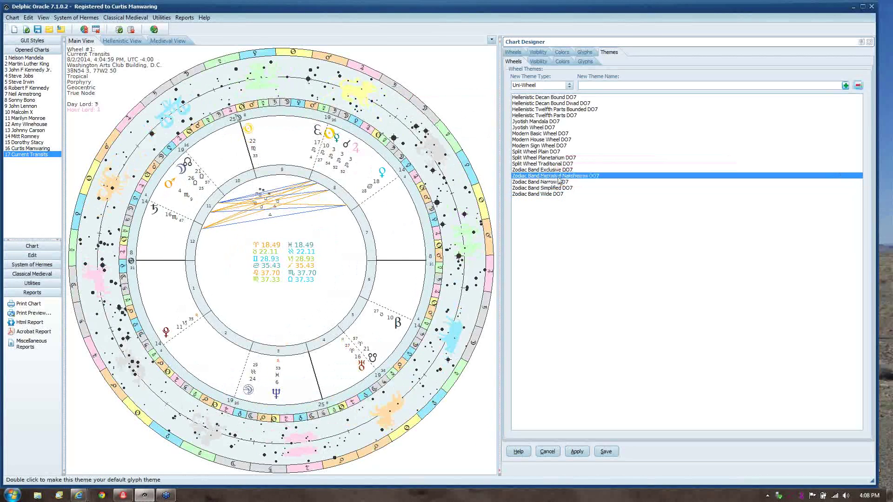
click(556, 170)
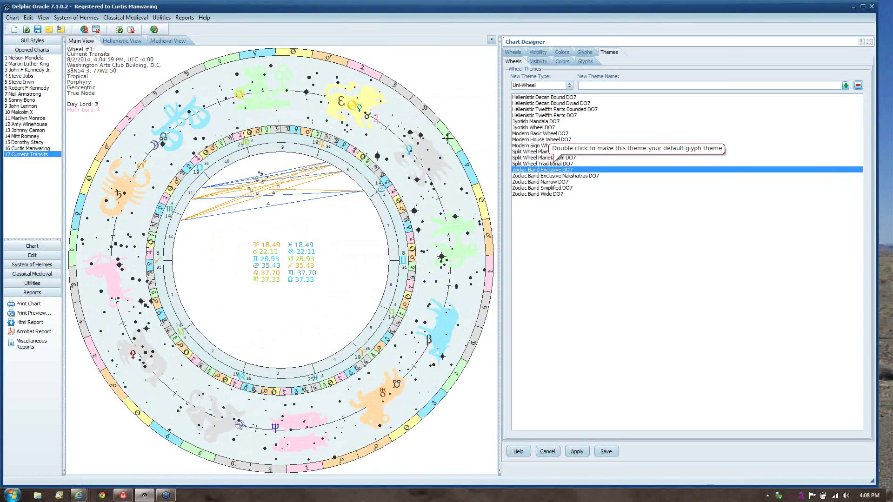
Step: Apply the Hellenistic Decan Bound DO7 wheel theme to the chart, keeping the theme type Uni-Wheel
click(570, 86)
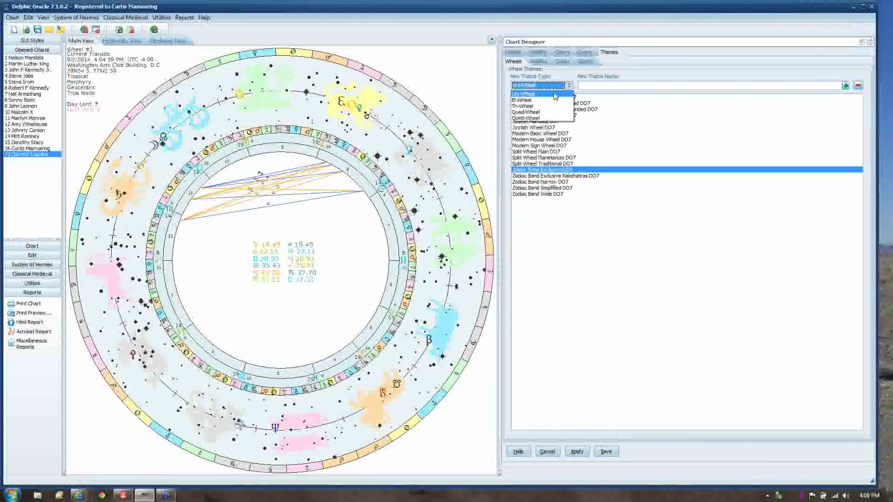
click(474, 79)
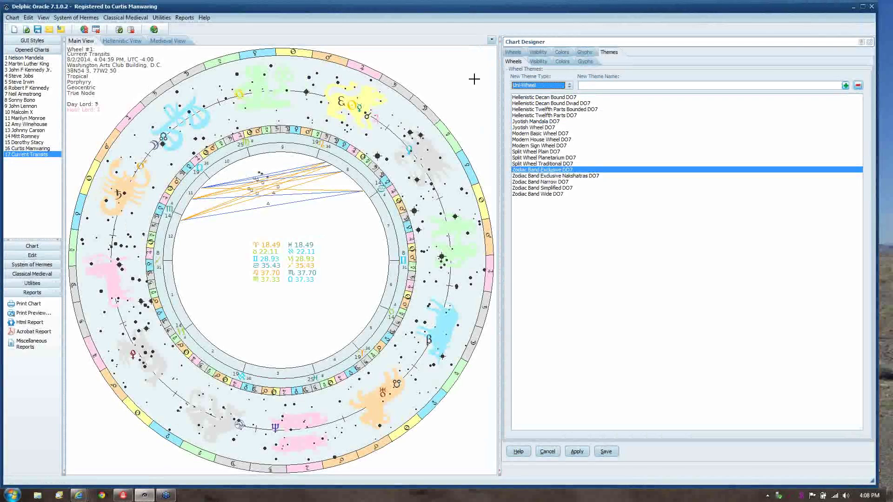
mouse_move(352, 111)
right_click(352, 110)
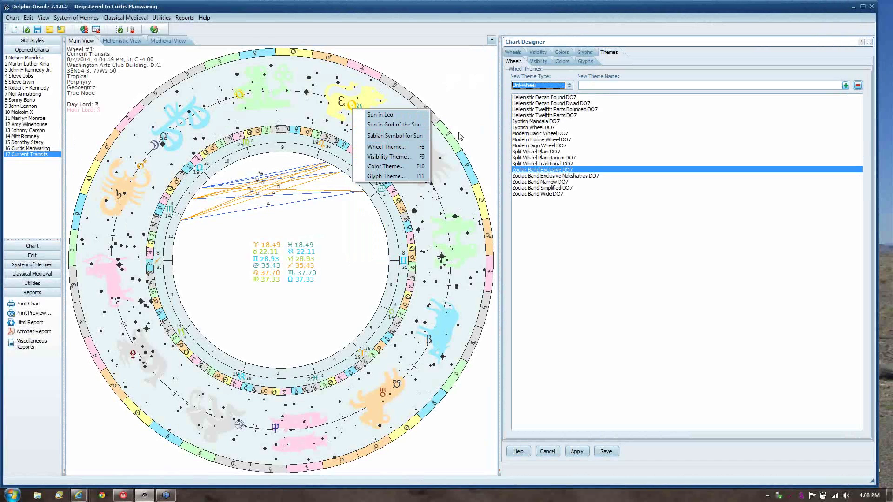
click(553, 98)
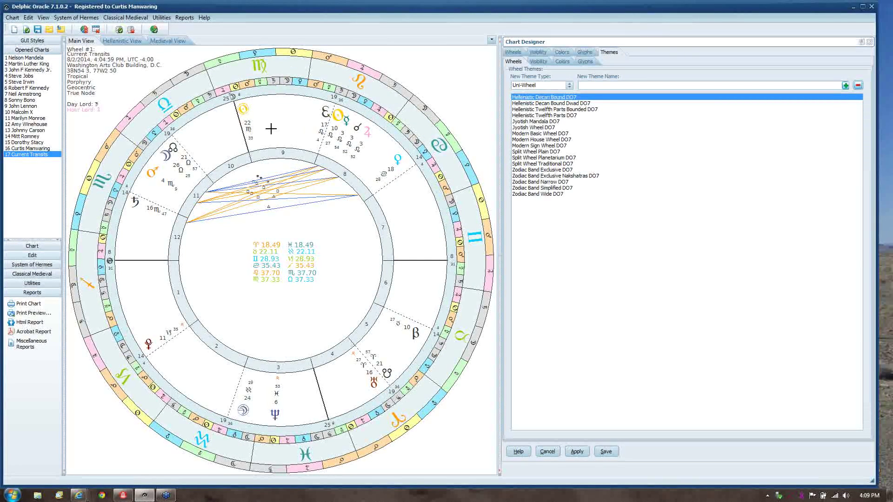
Step: Review the Dignities settings in the main program options, save the options and reselect the Current Transits chart
double_click(255, 96)
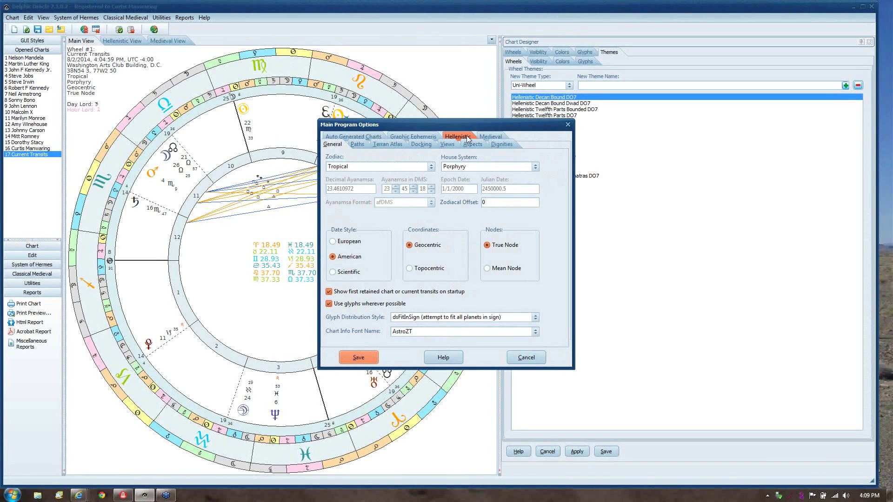
click(501, 144)
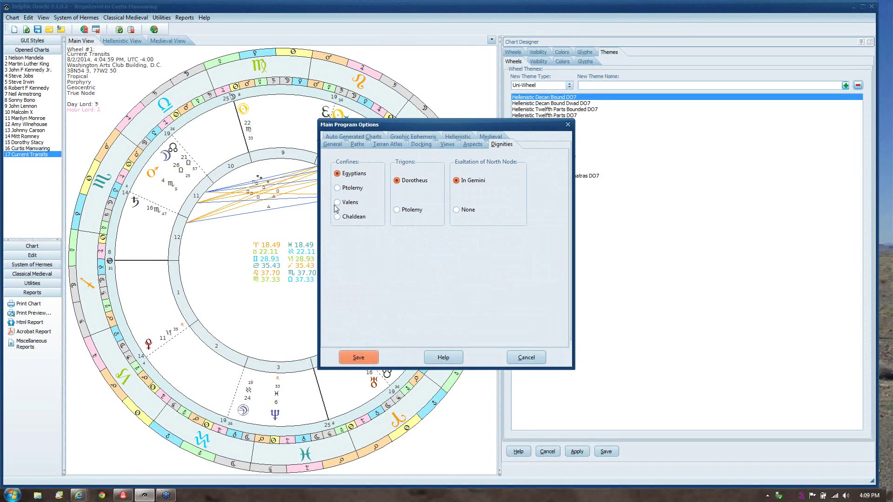
click(368, 358)
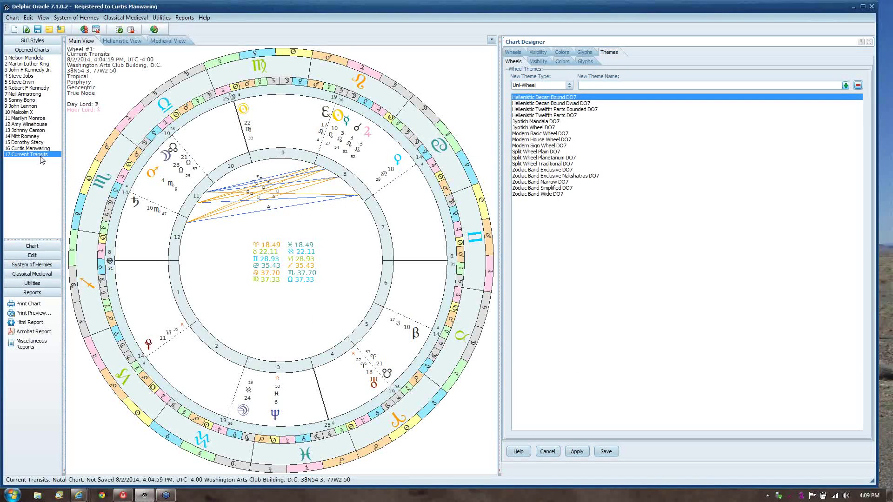
click(41, 156)
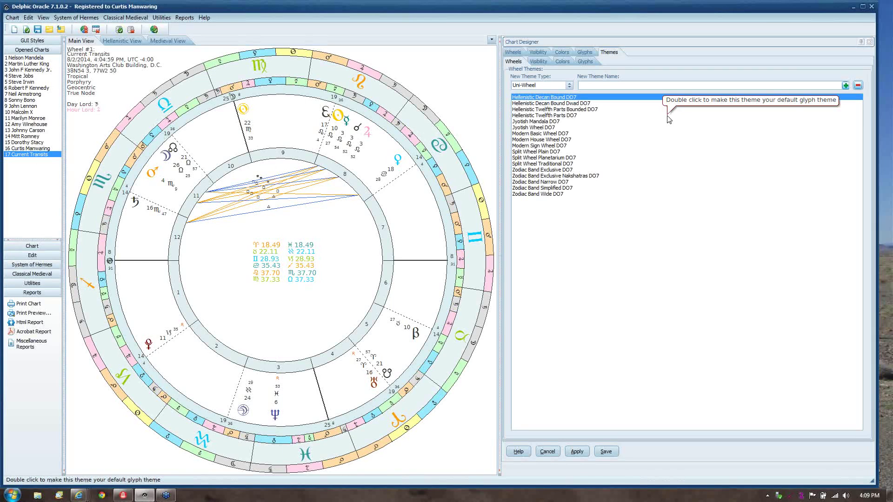
Step: Open the visibility themes for the chart and apply the All Visible DO7 theme
right_click(293, 129)
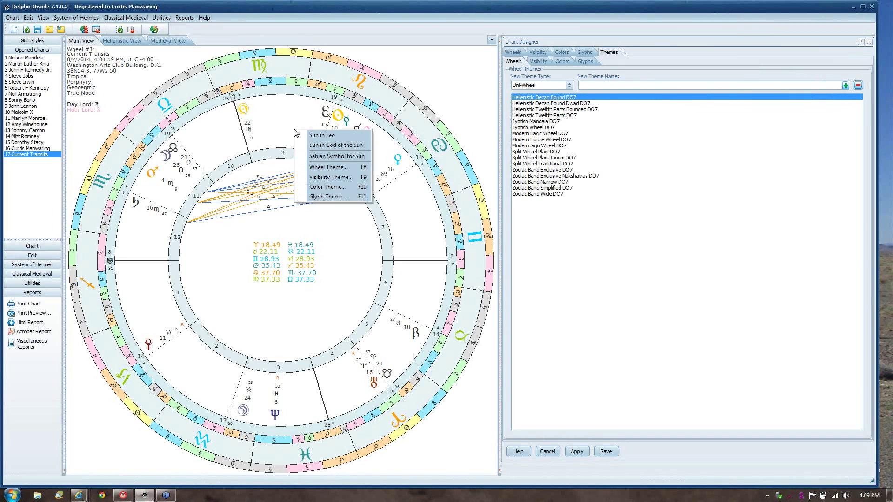
click(325, 177)
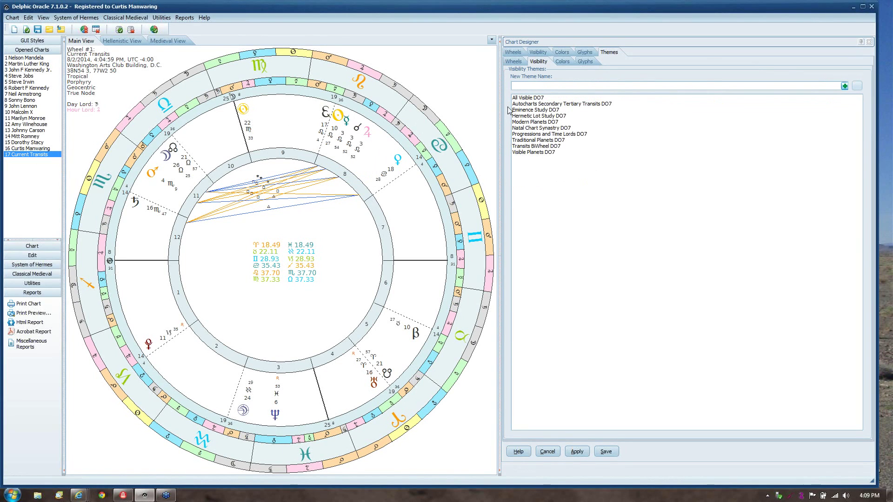
click(522, 99)
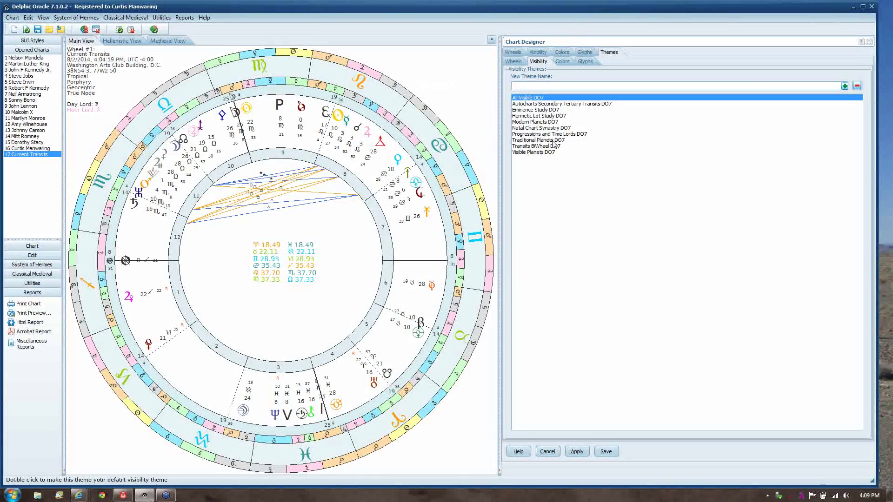
Step: Apply the Autocharts Secondary Tertiary Transits DO7 visibility theme to the chart and save the chart design
click(552, 104)
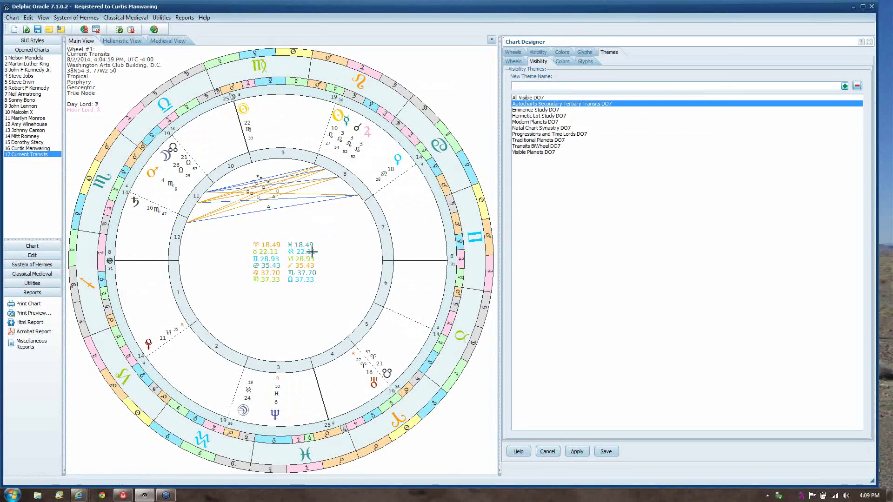
click(605, 452)
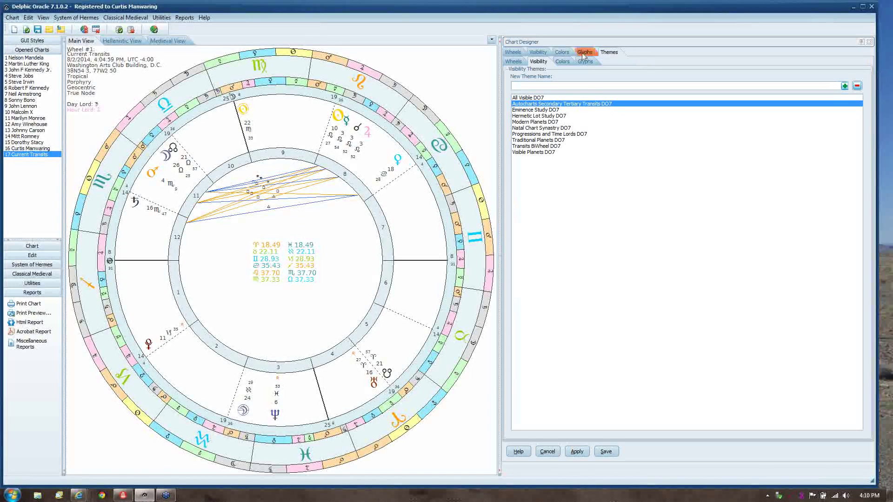
Step: Review the chart designer's glyph choices, color assignments and the planet visibility lists for each wheel
click(583, 53)
click(575, 78)
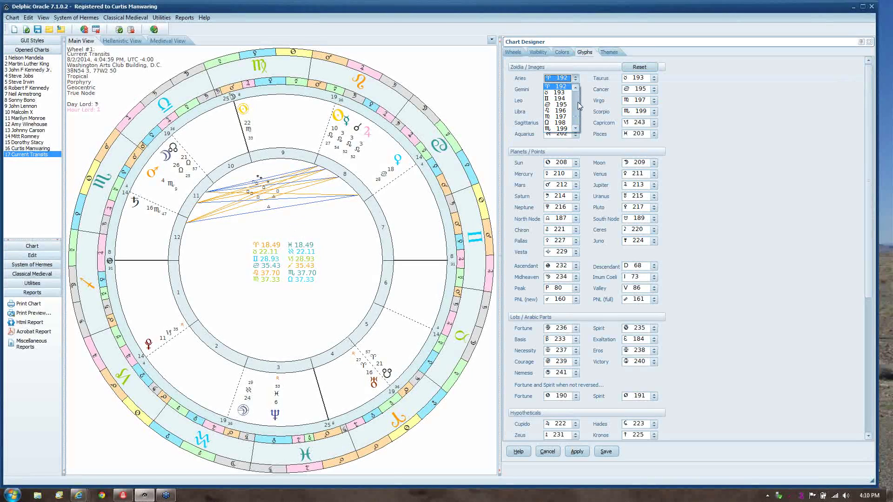
click(562, 54)
click(561, 53)
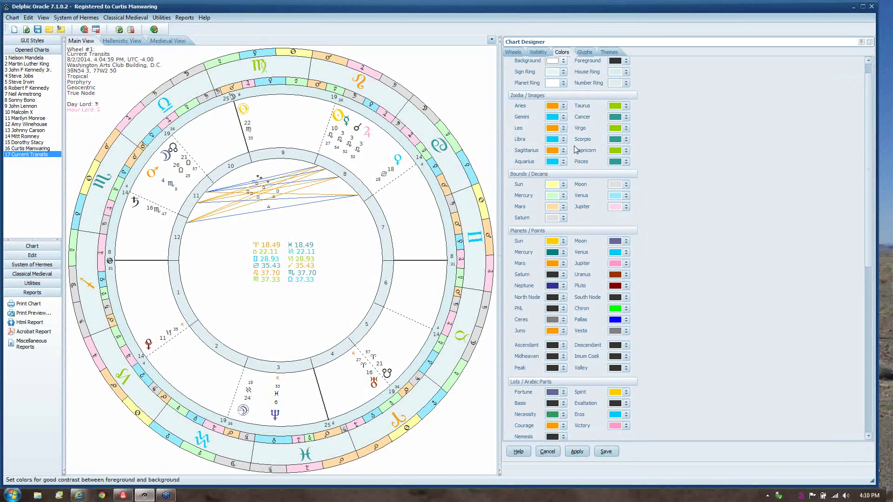
click(539, 53)
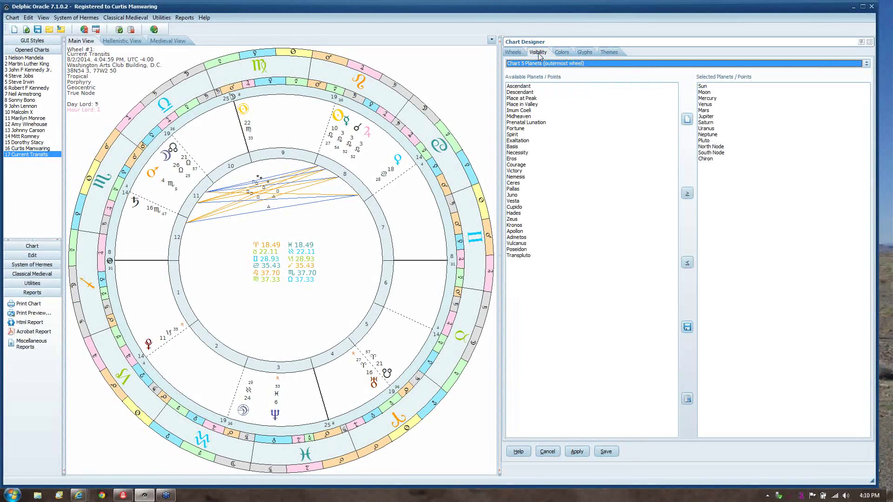
click(581, 65)
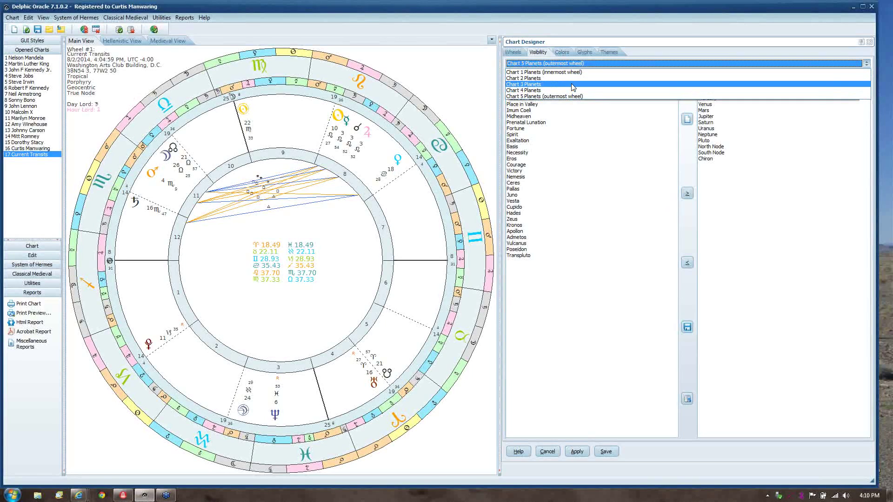
click(573, 85)
click(613, 54)
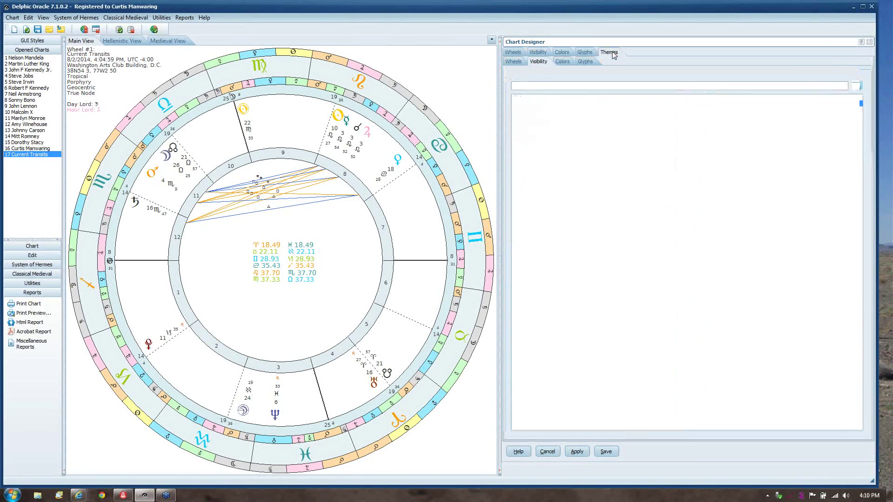
Step: Examine the Uni-Wheel properties of the tick, sign, planet, number, navamsa and lunar mansion wheels
click(519, 55)
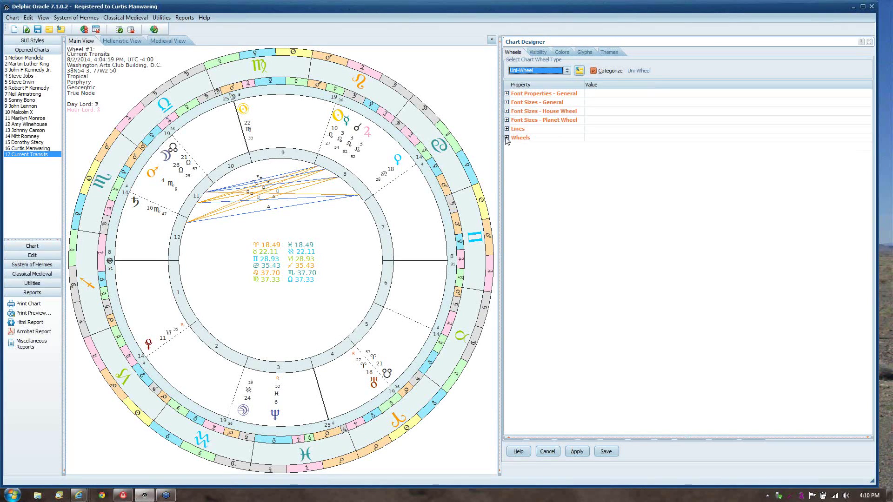
click(506, 138)
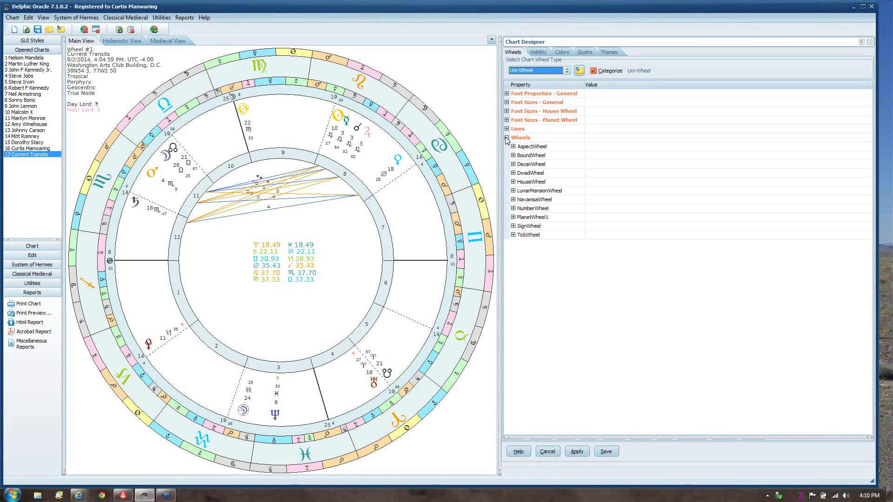
click(514, 236)
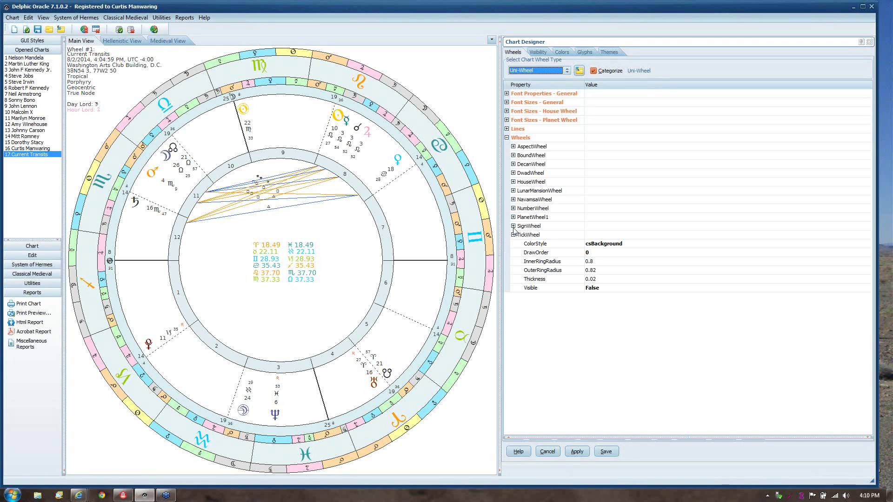
click(514, 226)
click(513, 217)
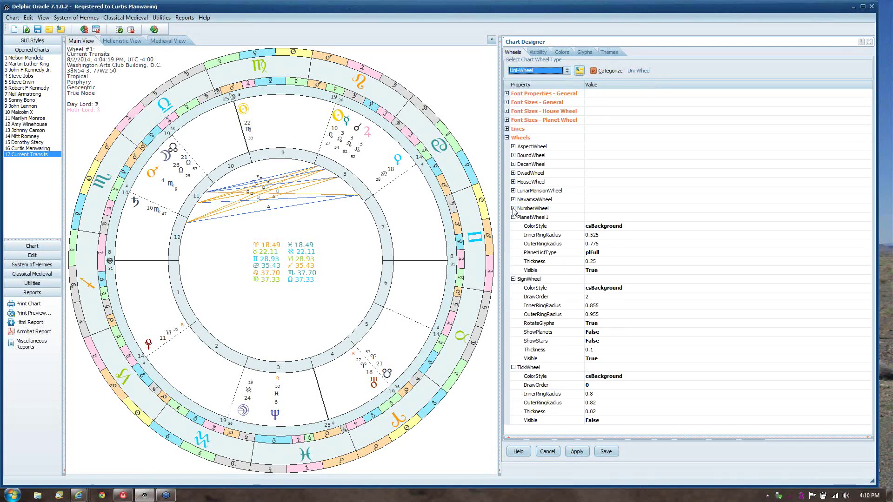
click(513, 209)
click(513, 200)
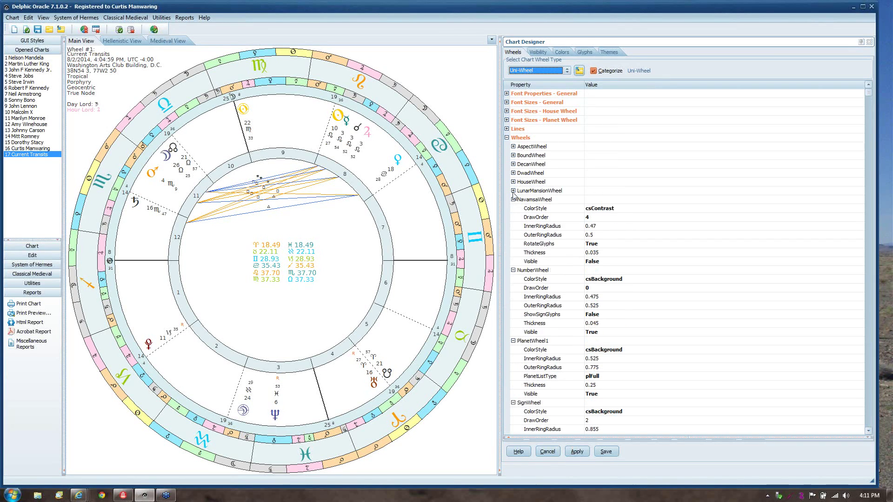
click(513, 190)
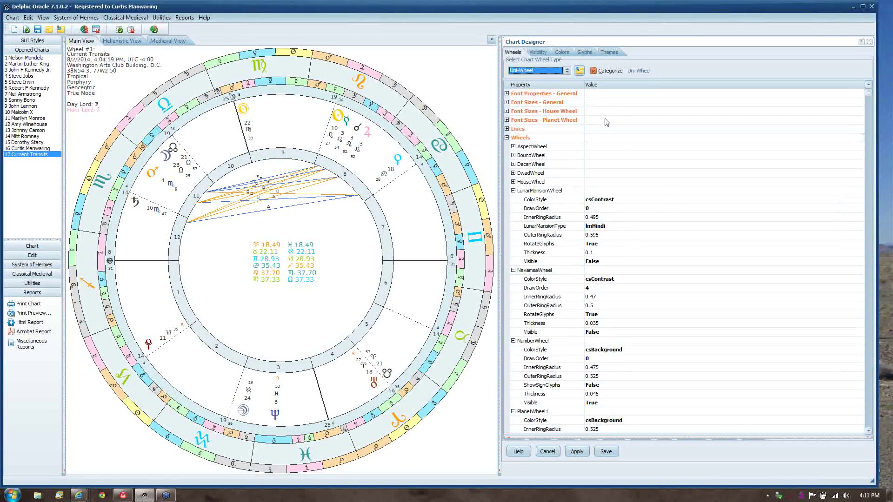
Step: Try the Jyotish Mandala DO7 and Jyotish Wheel DO7 wheel themes on the chart one after the other
right_click(288, 221)
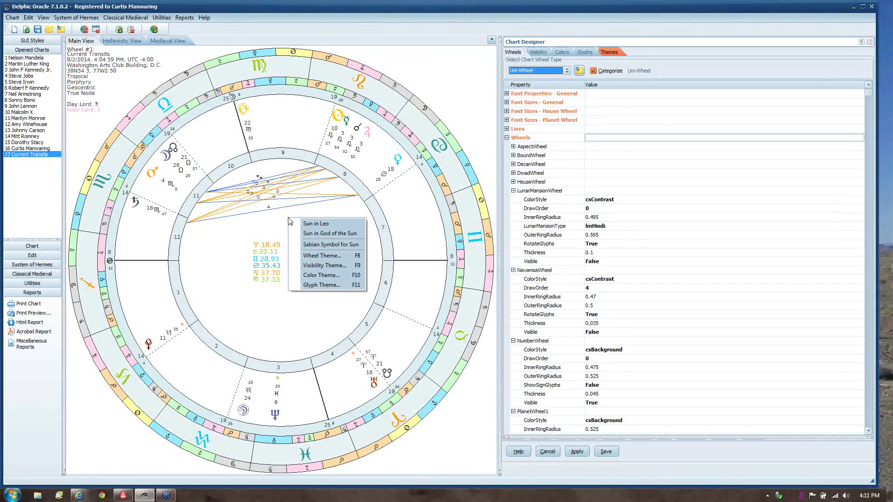
click(323, 256)
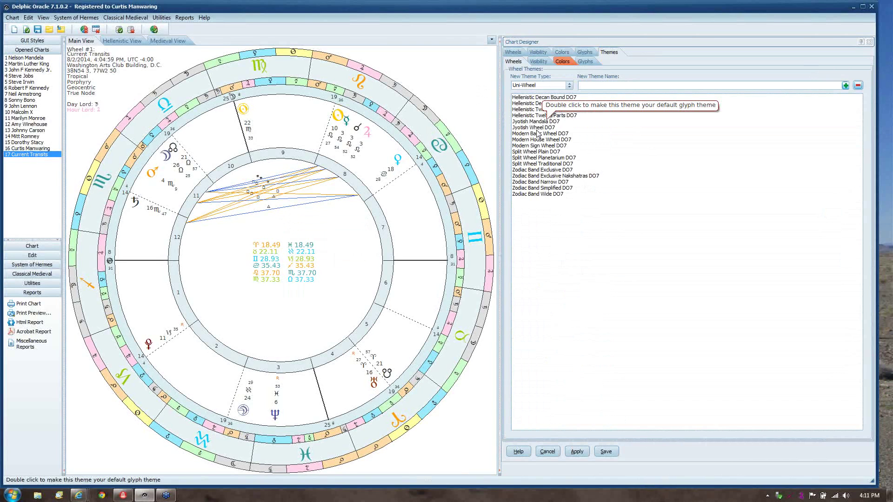
click(537, 122)
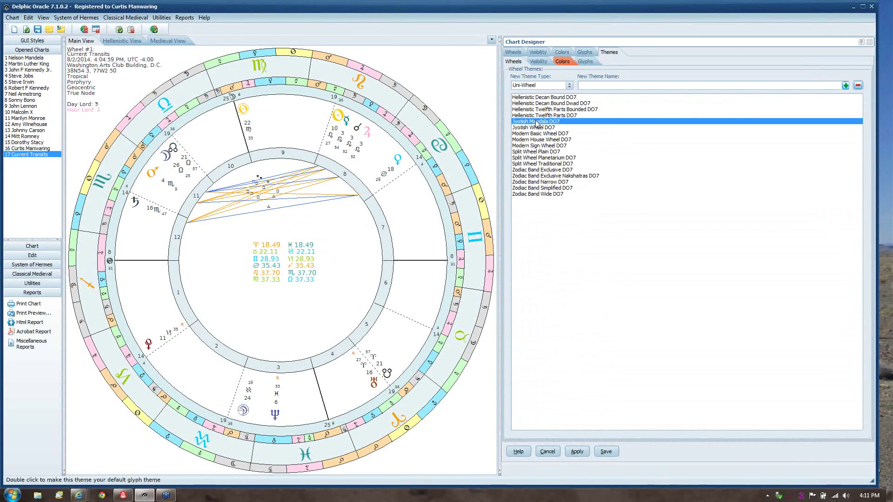
double_click(536, 121)
click(537, 128)
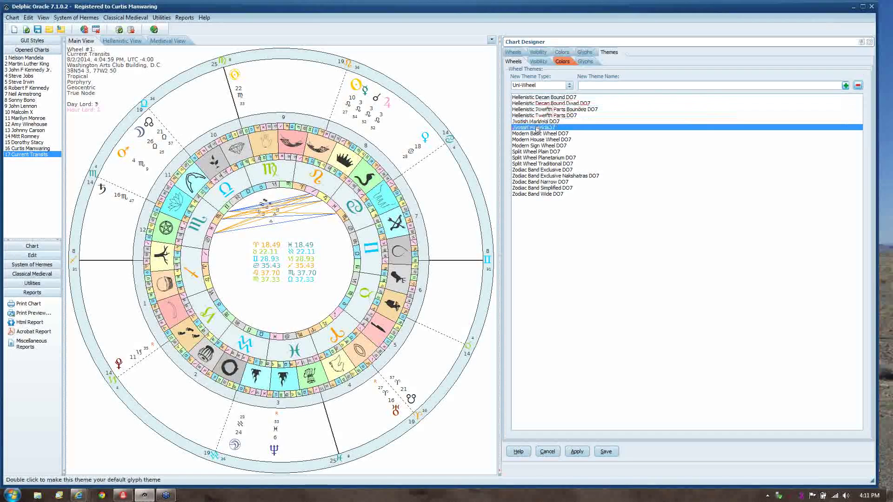
double_click(536, 128)
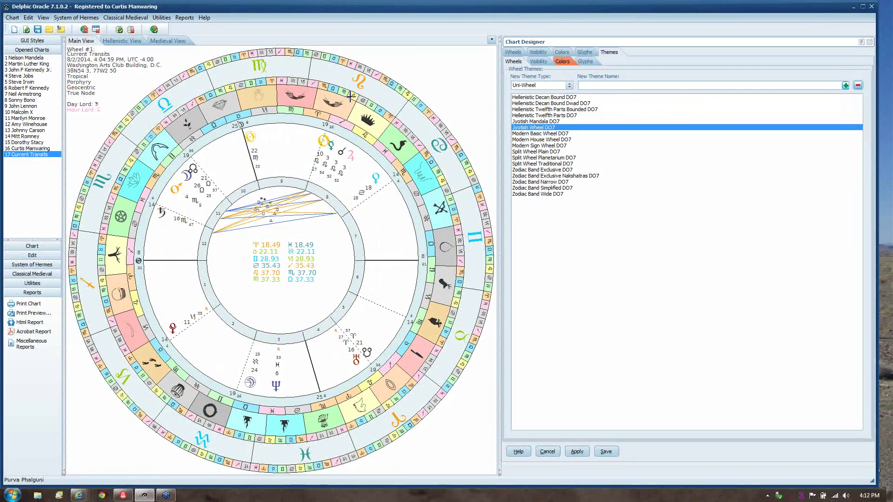
Step: Look through the available zodiacs in the General settings of the main program options, leaving Tropical selected
mouse_move(361, 79)
key(ctrl+m)
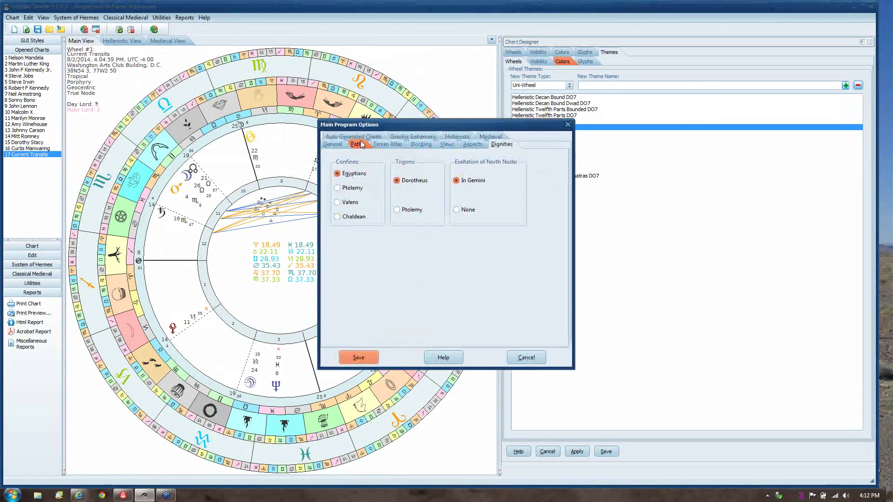
click(339, 146)
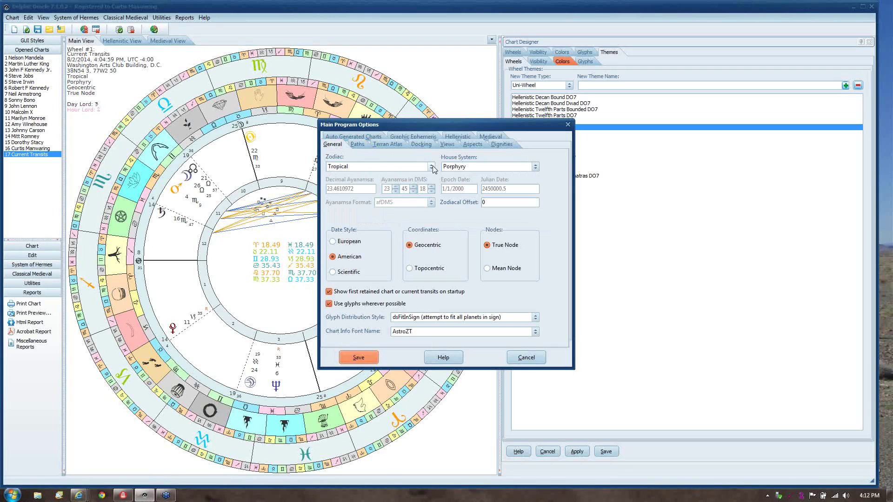
mouse_move(175, 190)
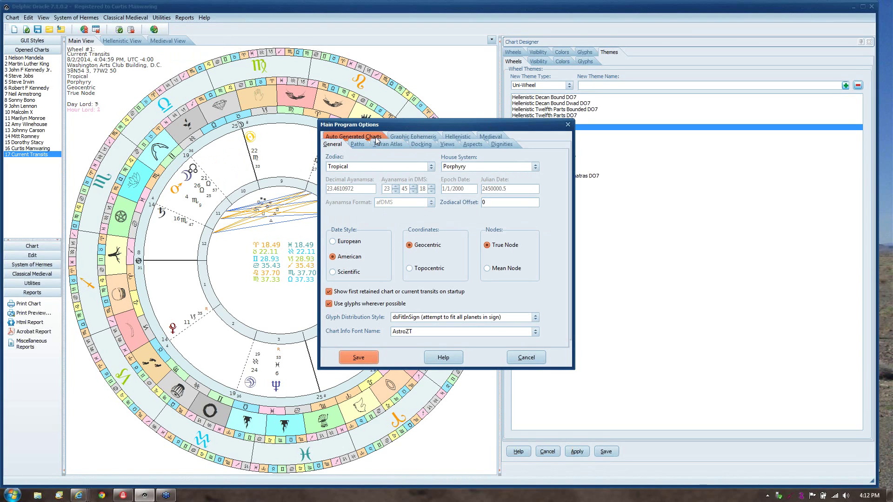
click(430, 169)
drag(431, 189, 432, 222)
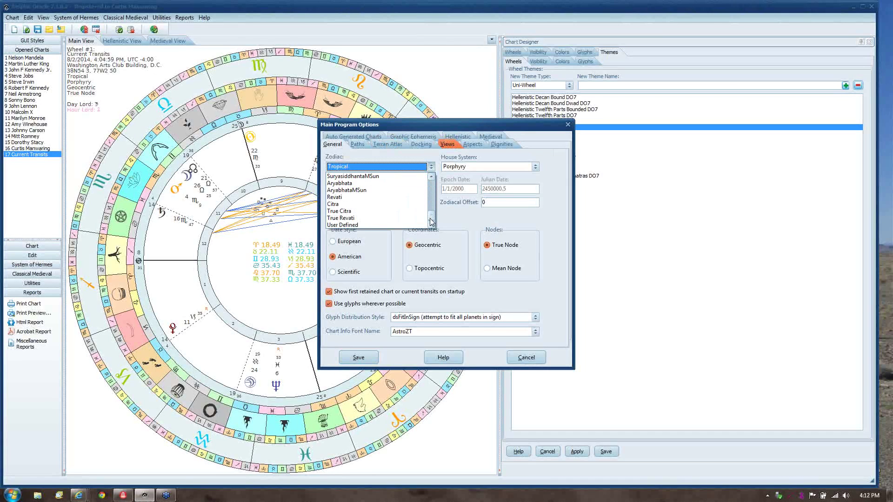
drag(431, 221, 432, 186)
click(454, 219)
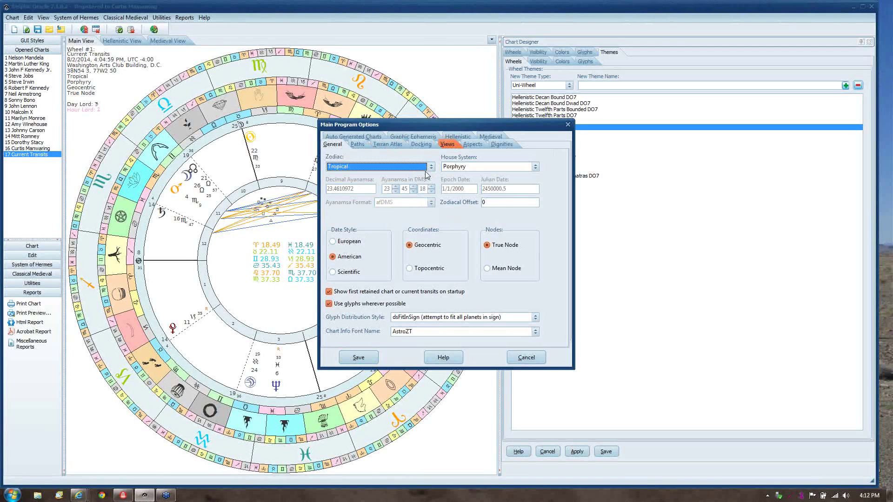
Step: Set the zodiacal offset to 0 and save the main program options
click(482, 203)
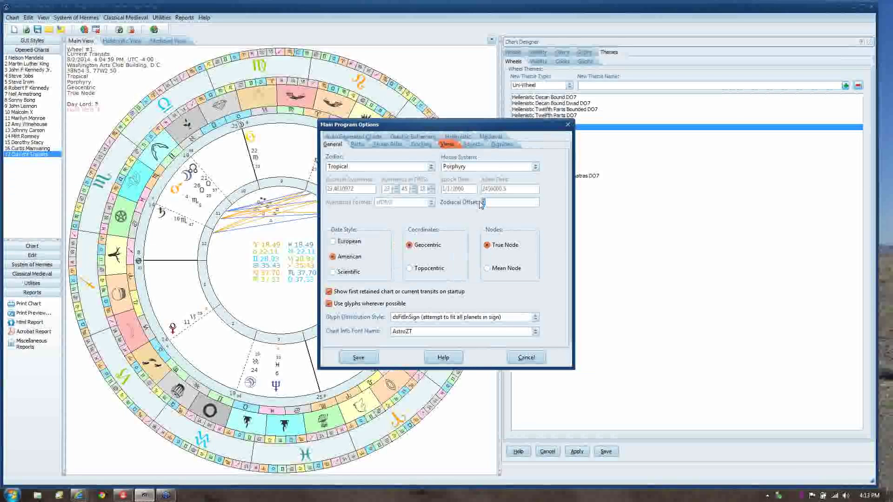
text(8)
key(BackSpace)
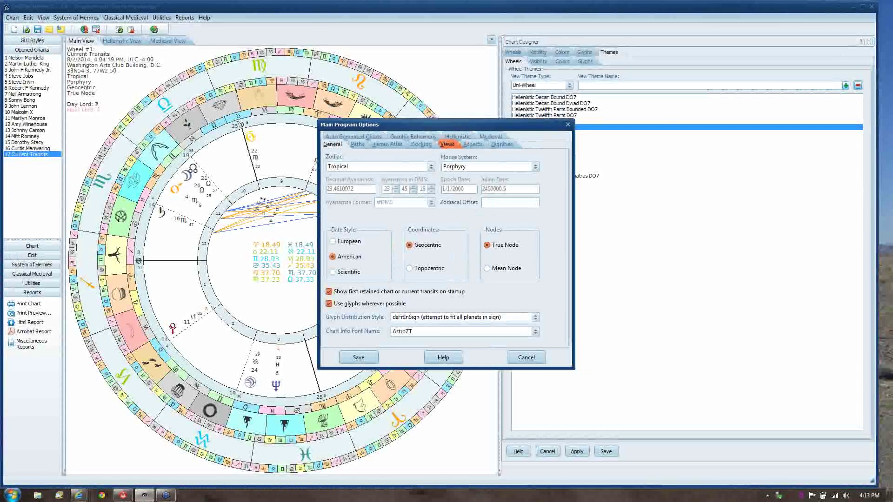
text(0)
click(371, 363)
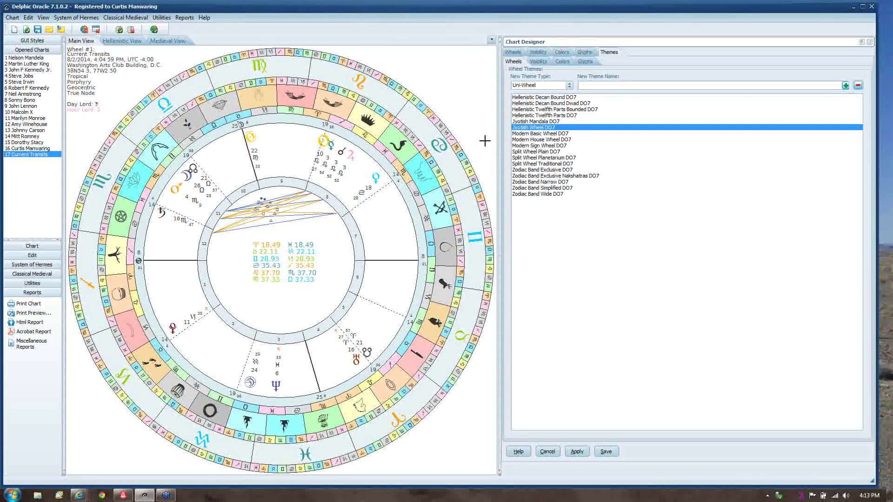
Step: Reapply the Hellenistic Decan Bound DO7 wheel theme to the Current Transits chart
click(575, 97)
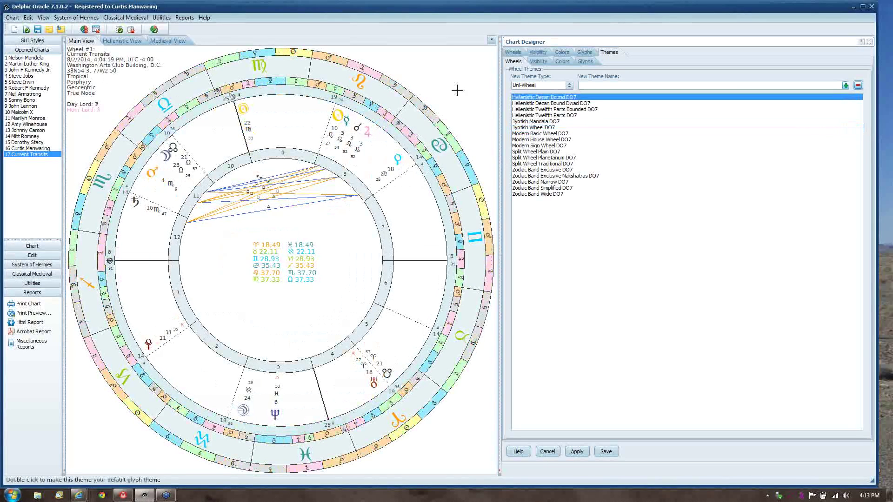
Step: Switch the interface style to Ruby Graphite and apply the Survivorman II DO7 color theme to the chart
click(31, 42)
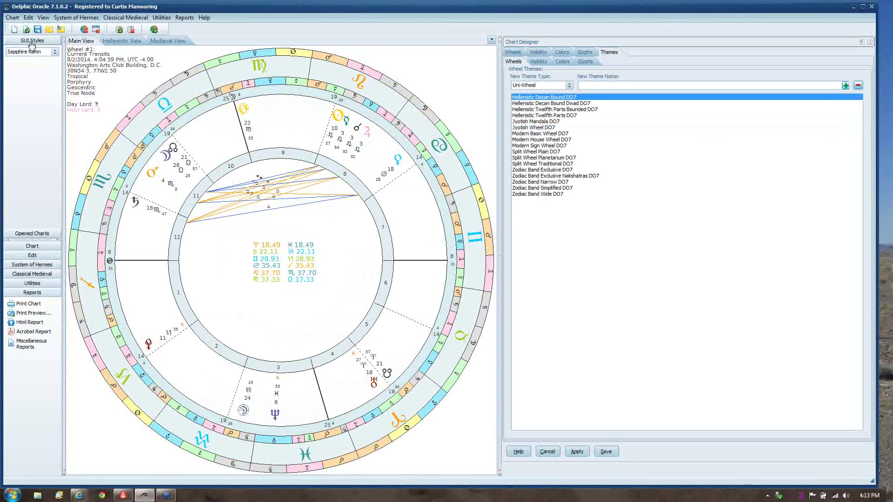
click(55, 53)
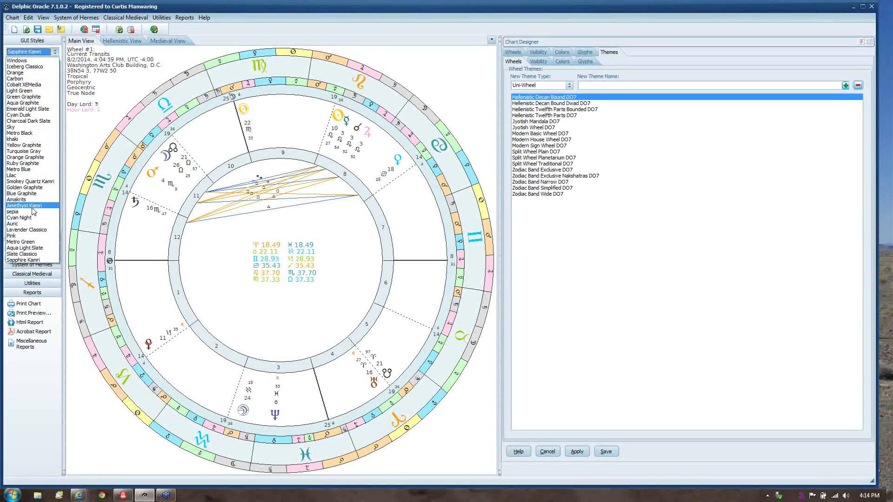
click(35, 164)
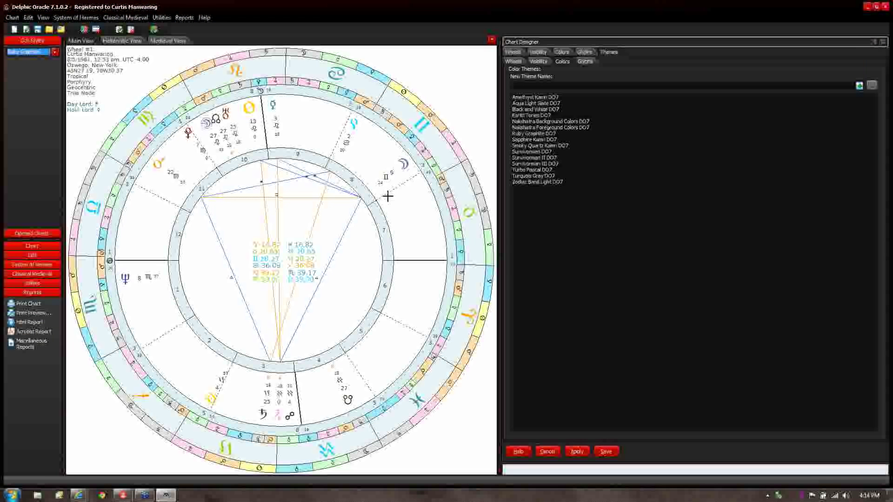
click(548, 158)
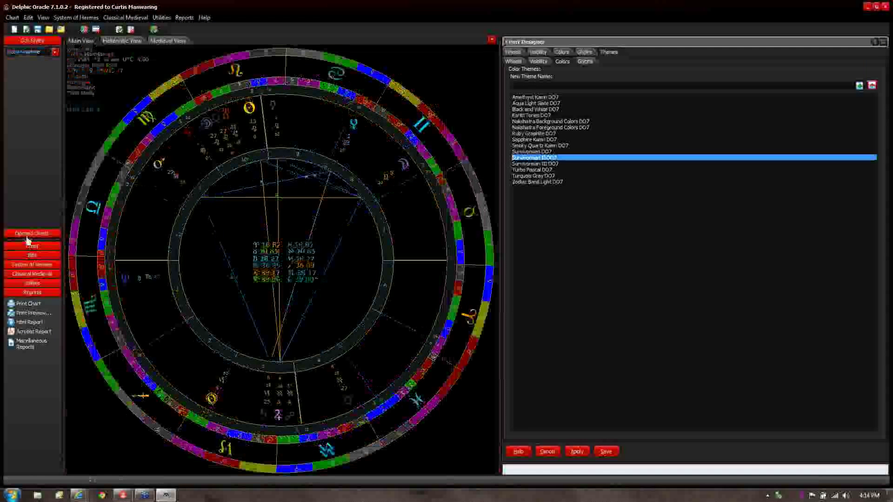
Step: Show the list of opened charts and resize the Chart Designer so the full chart wheel fits beside it
click(27, 238)
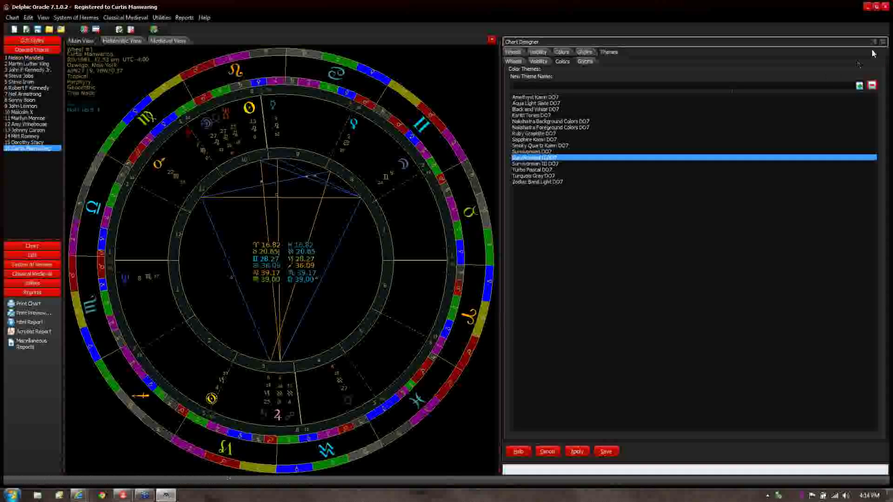
click(502, 166)
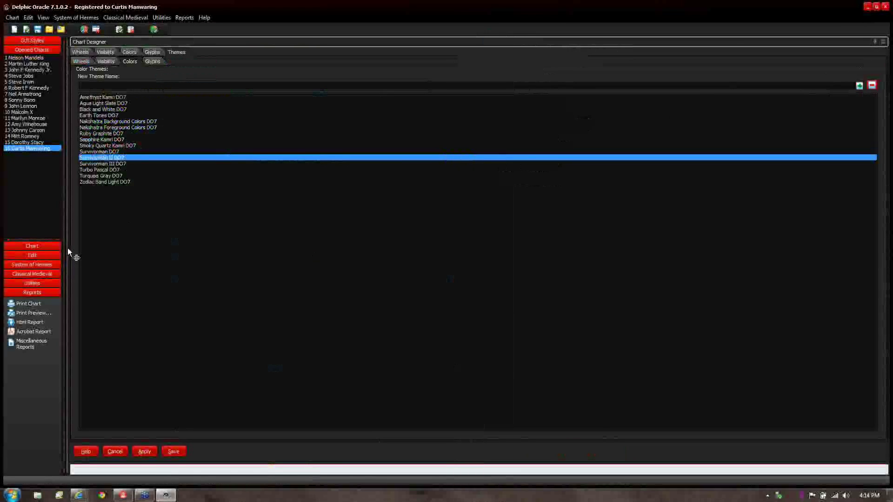
drag(68, 251, 512, 222)
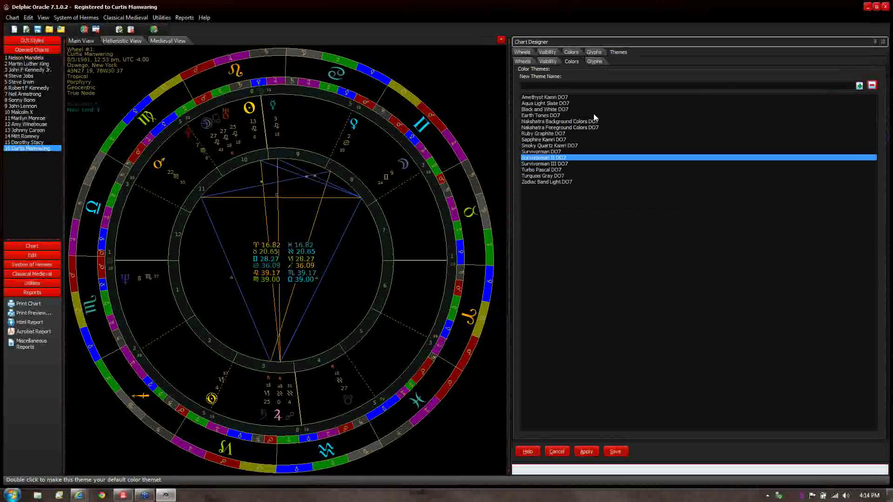
drag(509, 122, 502, 121)
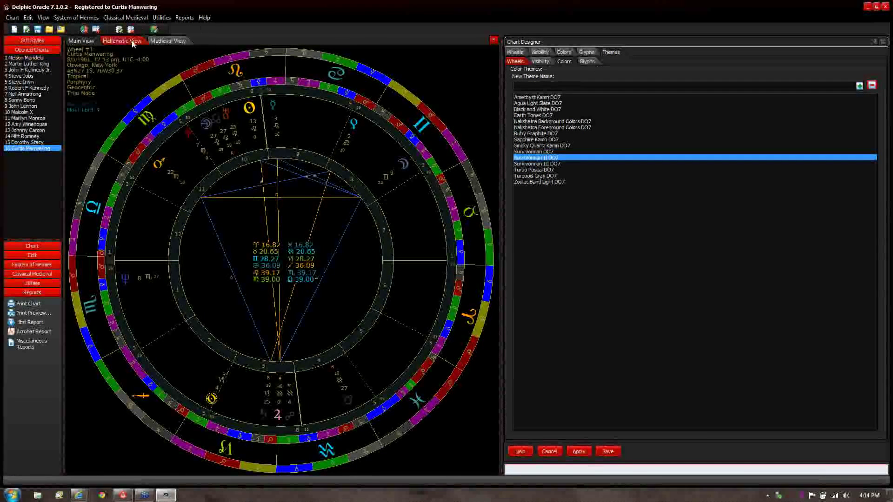
Step: View the chart in the Medieval and Hellenistic square layouts and collapse the Chart Designer
click(166, 42)
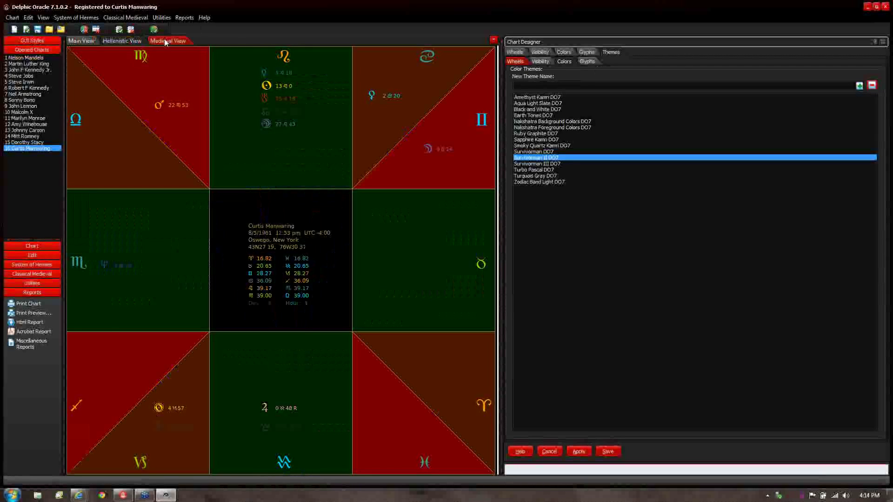
click(121, 40)
click(26, 125)
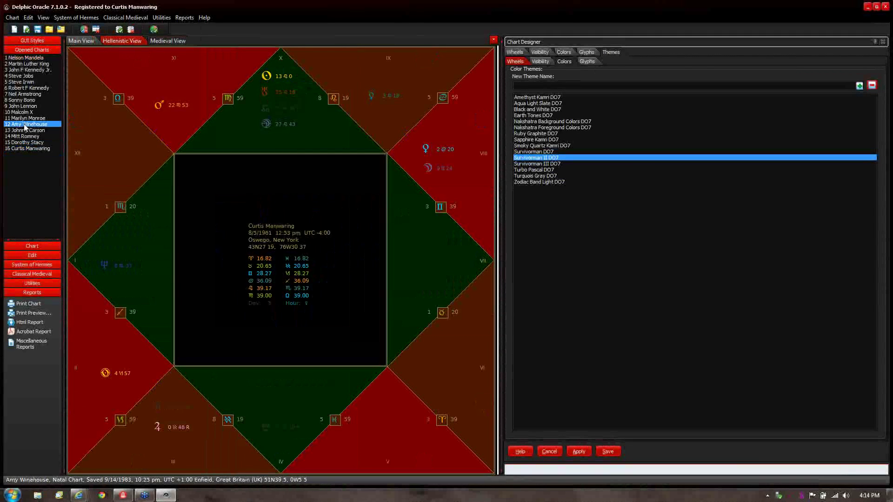
click(27, 149)
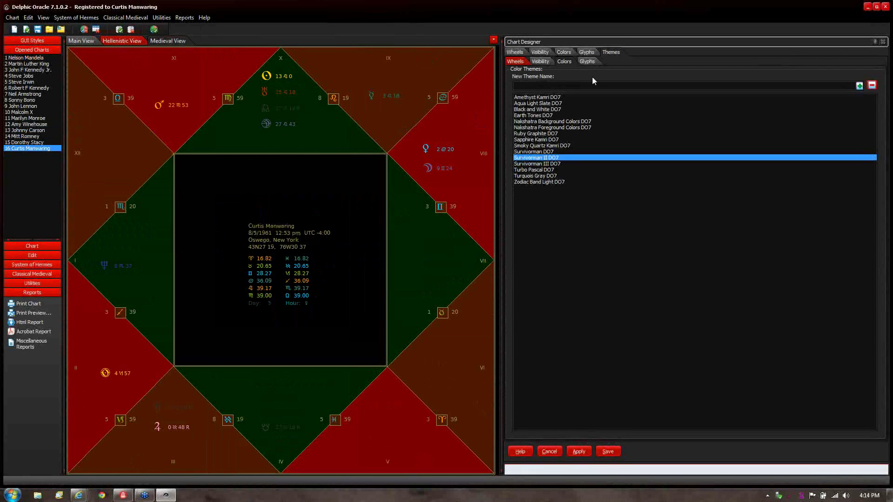
click(874, 42)
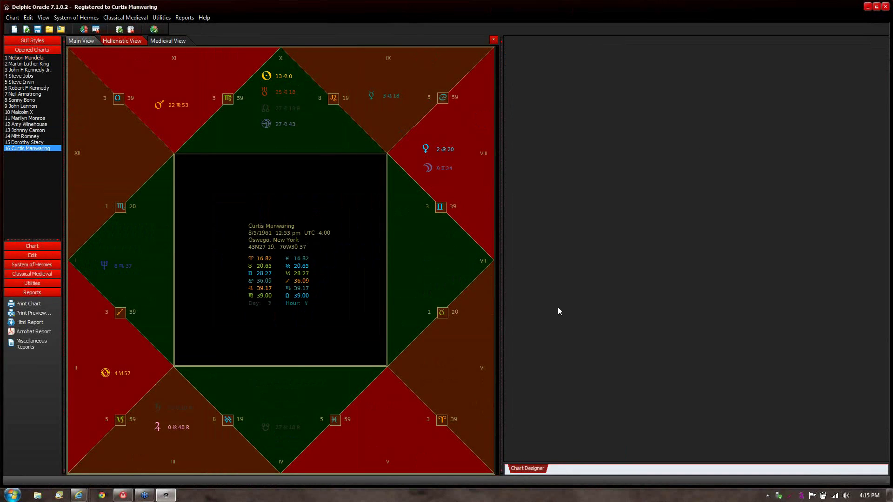
Step: Switch the interface style to Sapphire Kamri and apply the Sapphire Kamri DO7 color theme to the chart
click(25, 42)
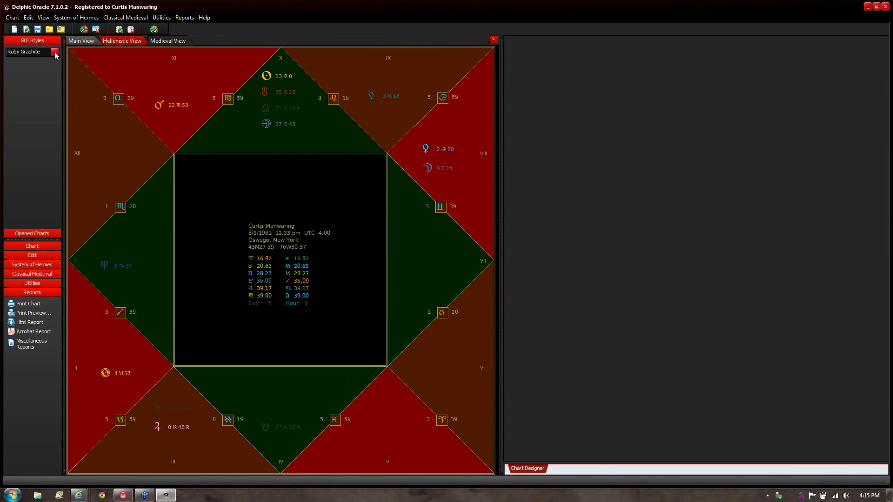
click(54, 53)
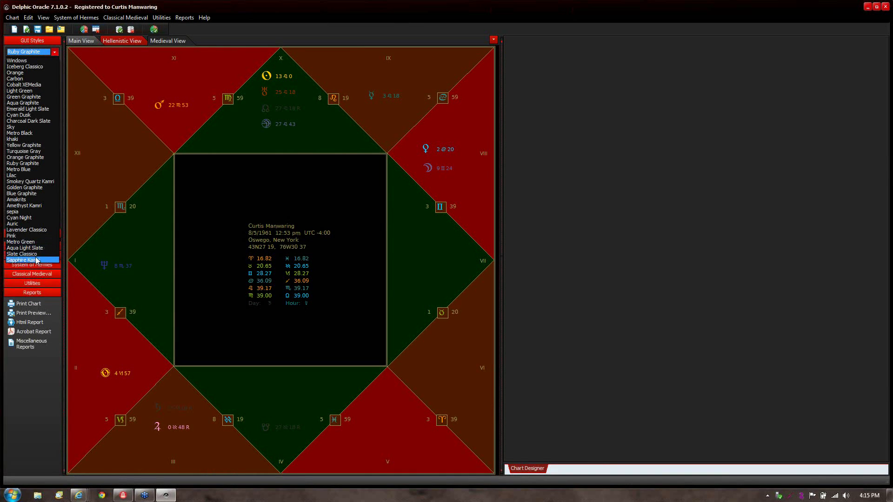
click(37, 260)
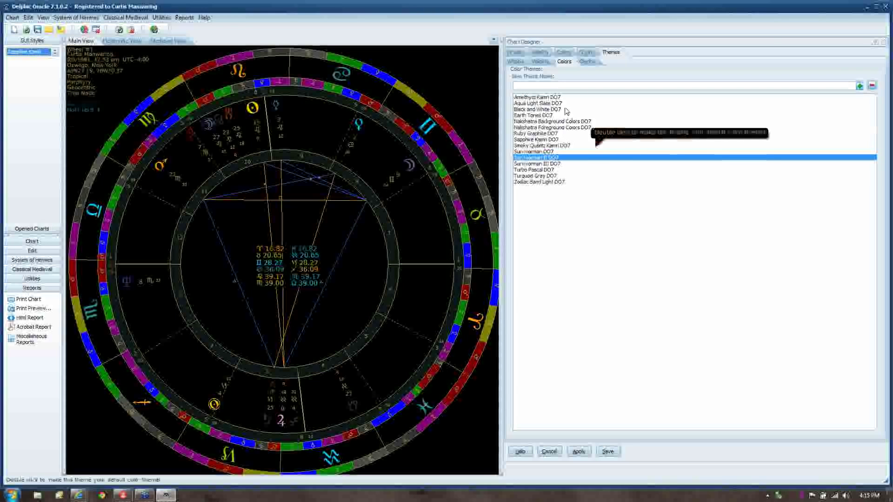
double_click(547, 140)
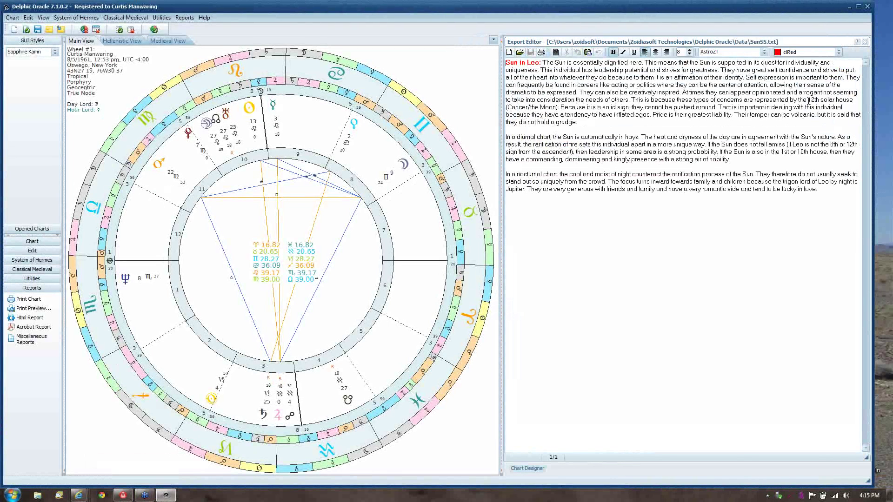
Step: Close the Sun in Leo text and display a tri-wheel of the Steve Jobs, Steve Irwin and Robert F Kennedy charts
click(865, 42)
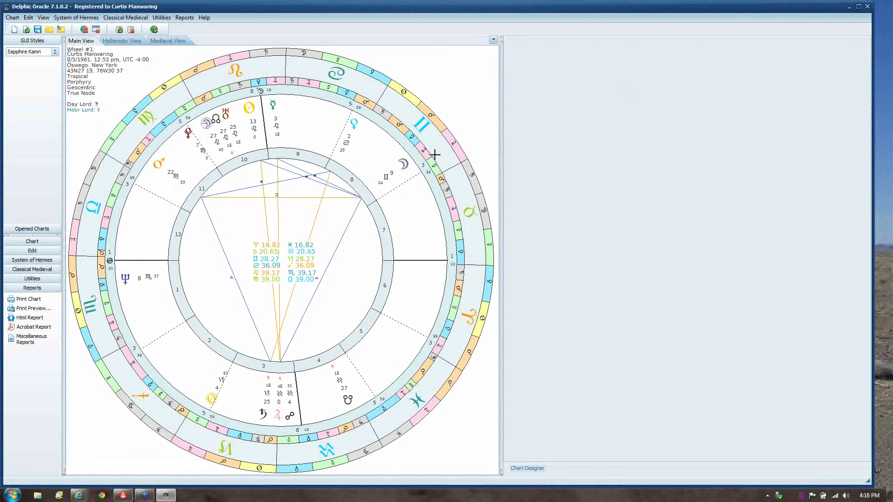
click(31, 228)
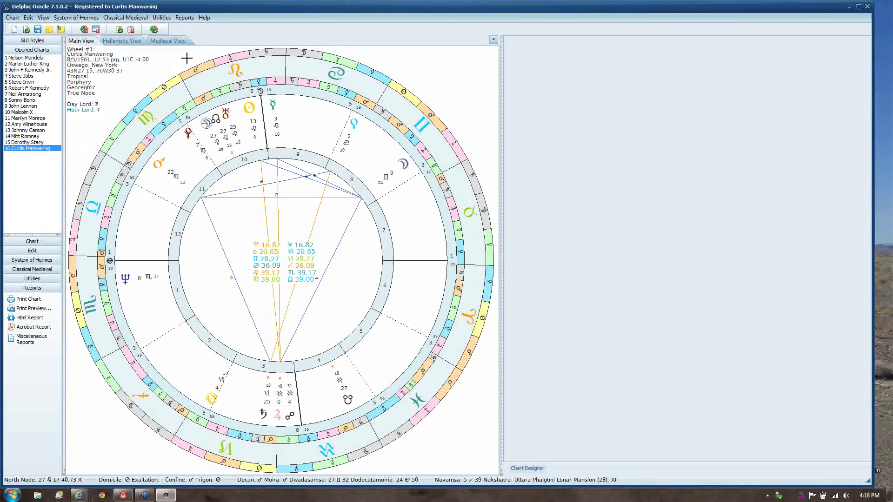
double_click(174, 208)
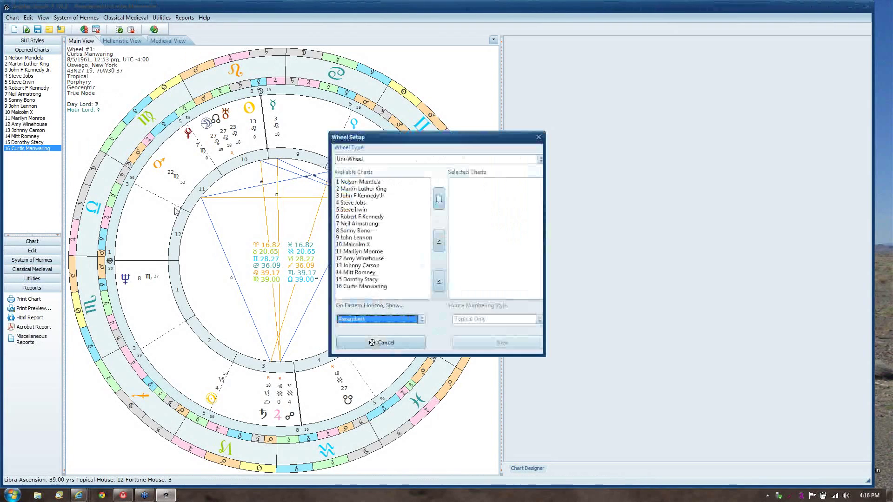
double_click(362, 203)
double_click(361, 204)
double_click(361, 203)
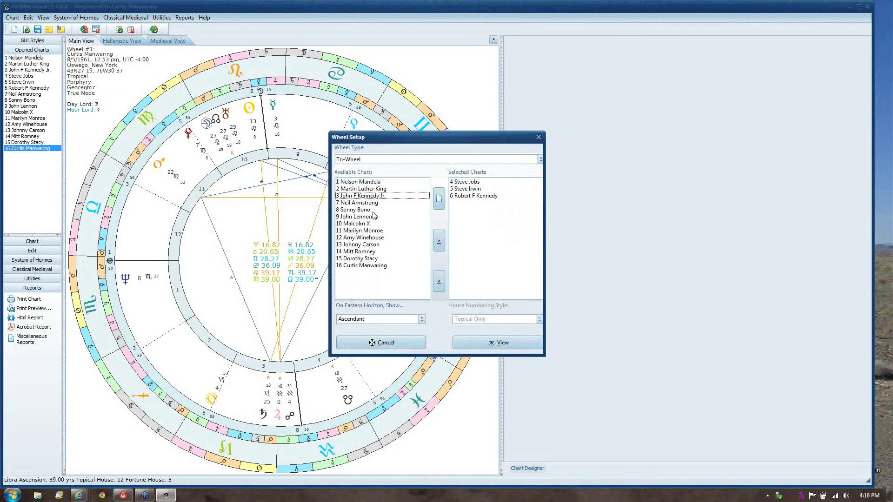
click(481, 343)
click(481, 342)
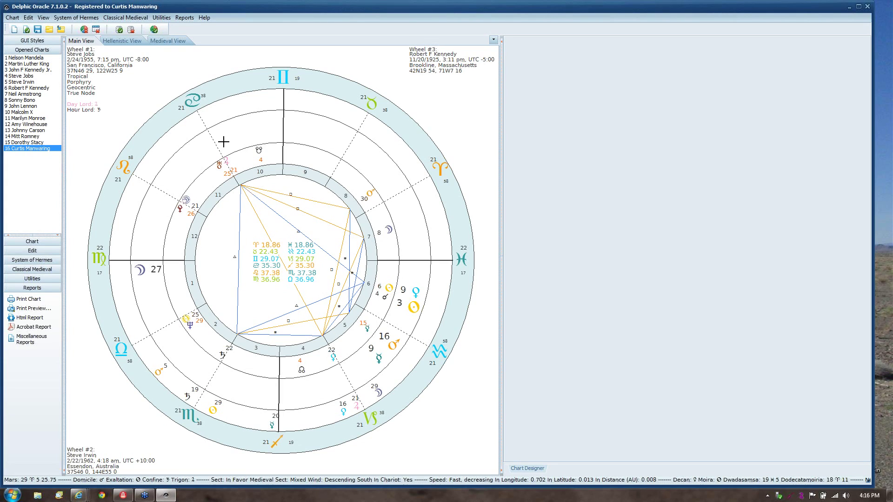
Step: Apply the Hellenistic Synastry Wheel DO7 wheel theme to the tri-wheel and show the list of visibility themes
mouse_move(389, 230)
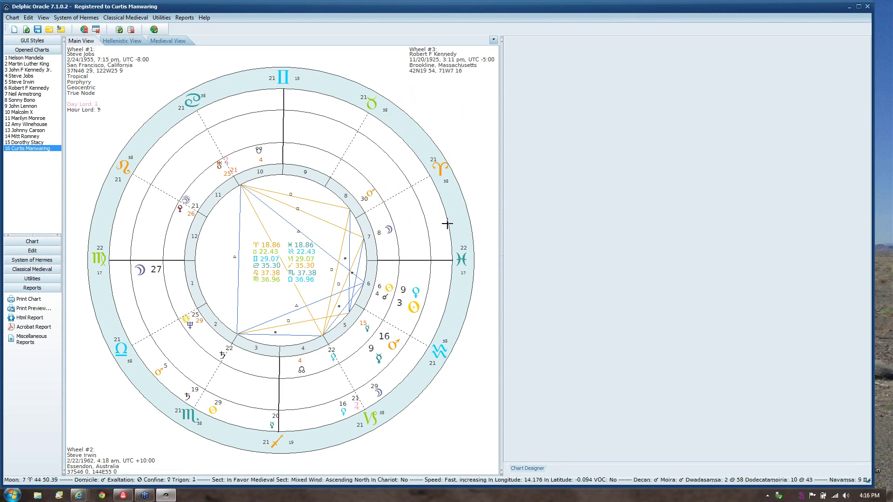
mouse_move(374, 193)
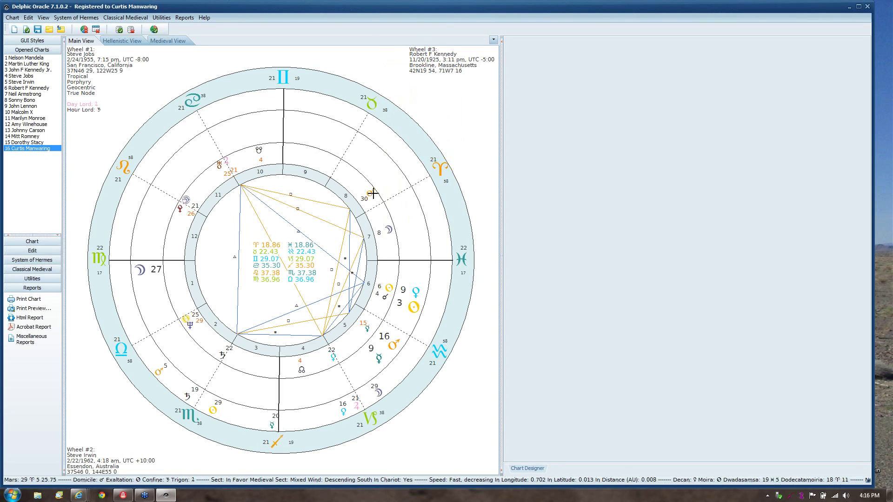
right_click(341, 252)
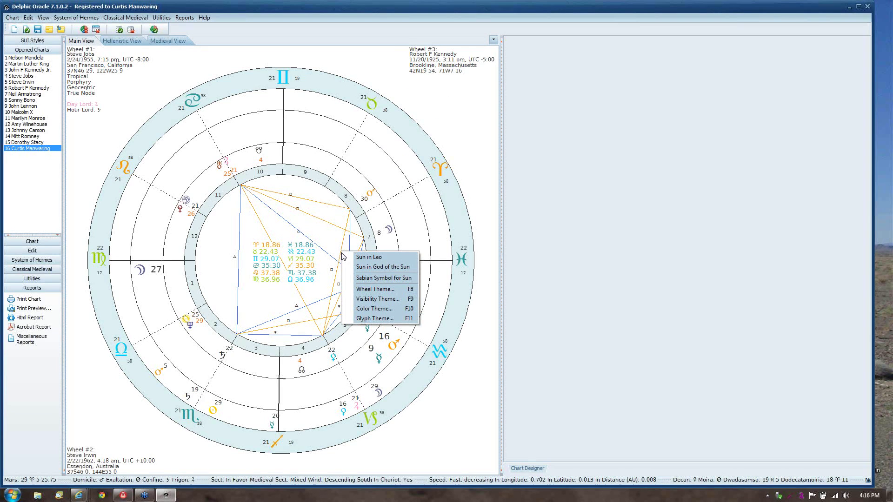
click(386, 290)
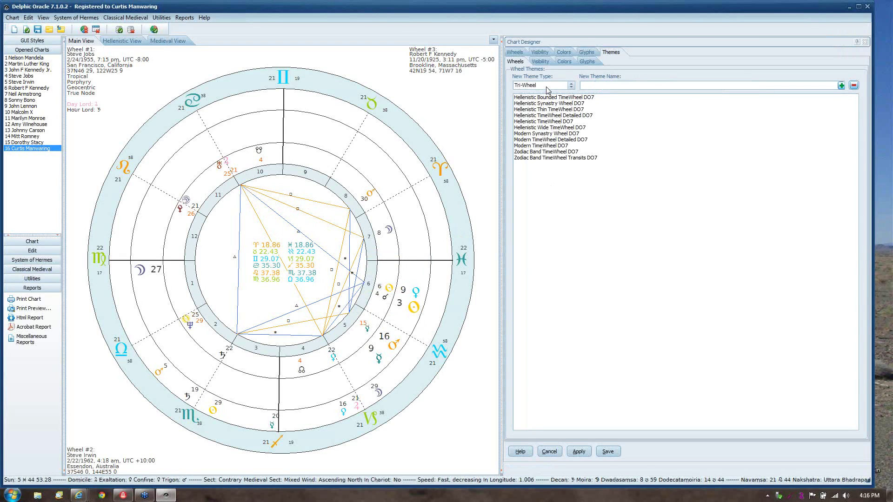
click(567, 106)
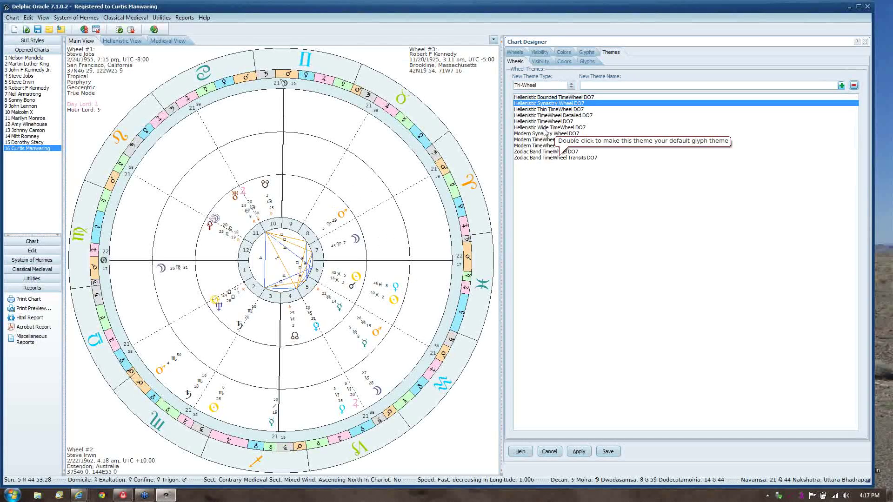
click(542, 62)
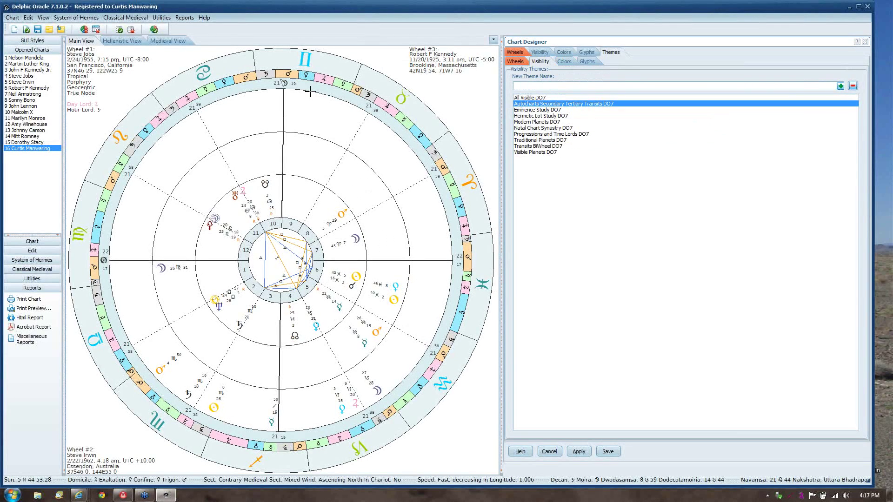
Step: Display the Malcolm X chart as a uni-wheel with Fortune (Exact Degree) on the eastern horizon
double_click(130, 111)
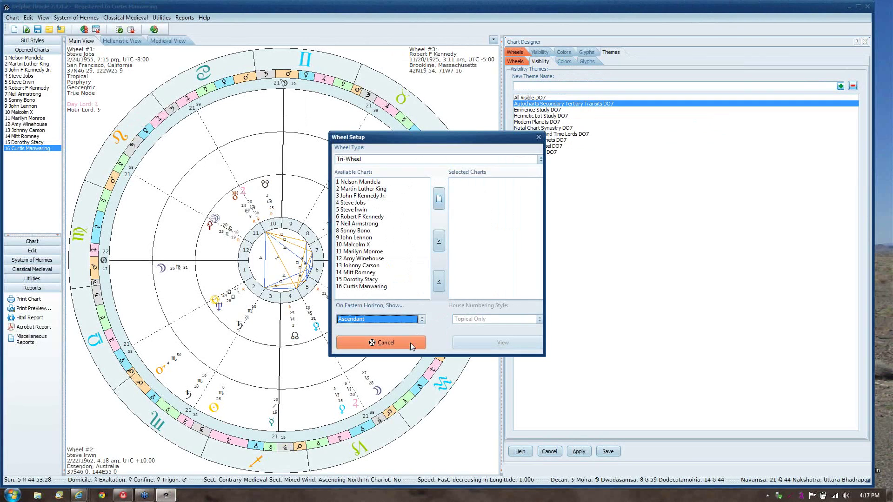
click(421, 319)
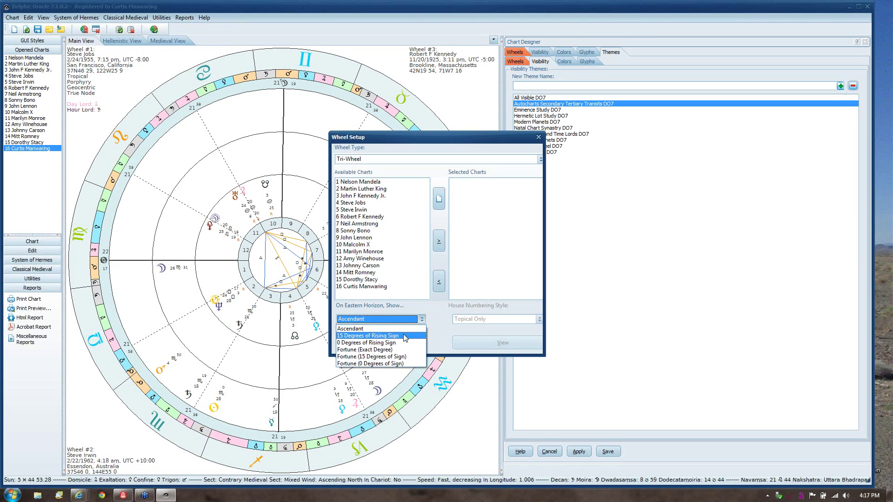
click(401, 349)
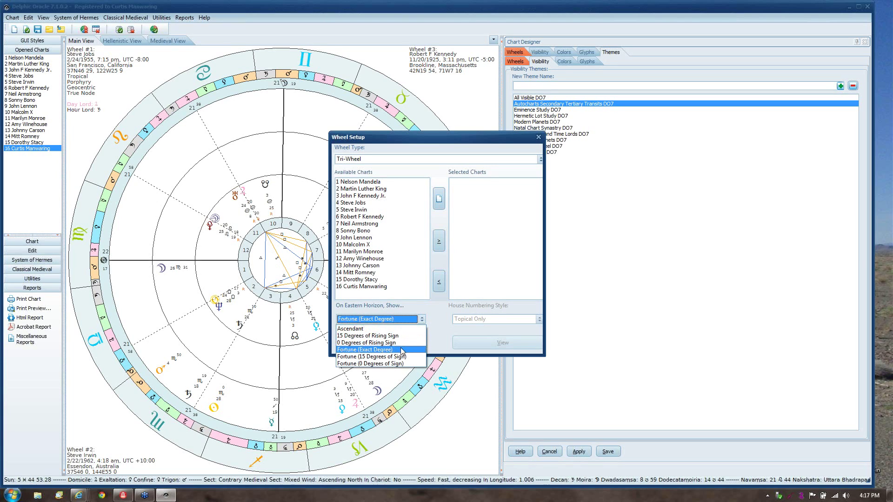
double_click(369, 245)
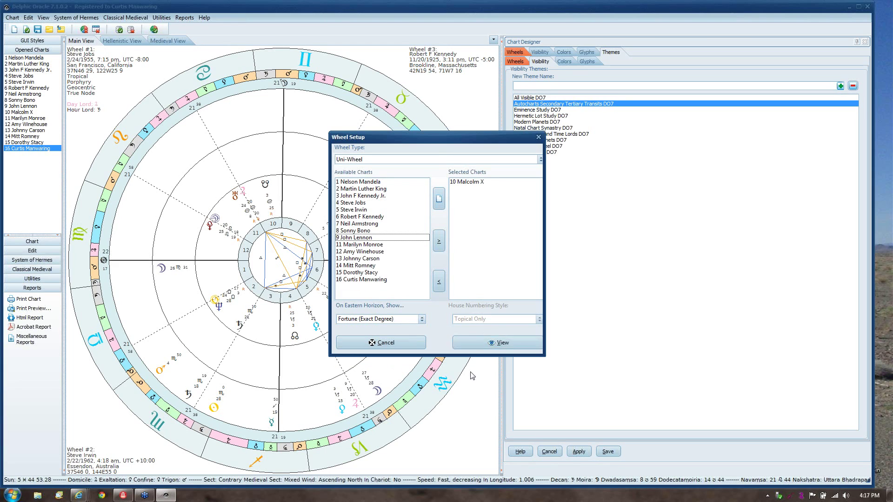
click(472, 345)
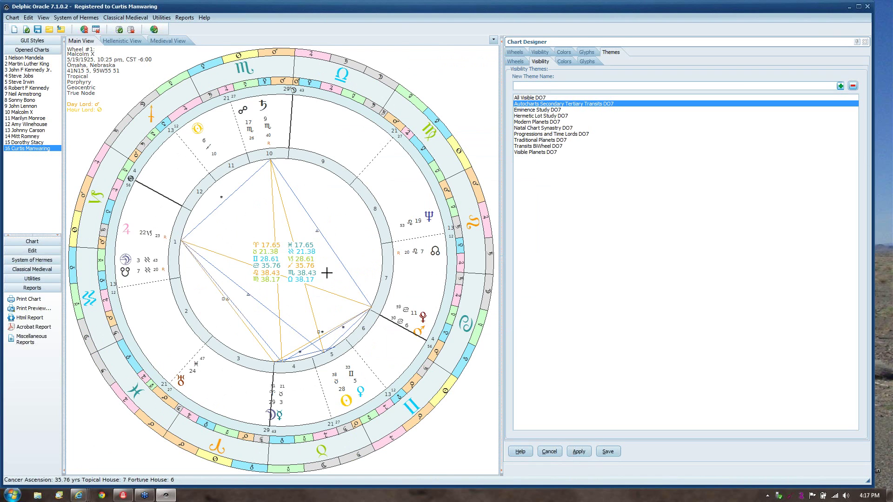
Step: Set the house system to Whole Sign in the main program options and display the Amy Winehouse chart
key(ctrl+m)
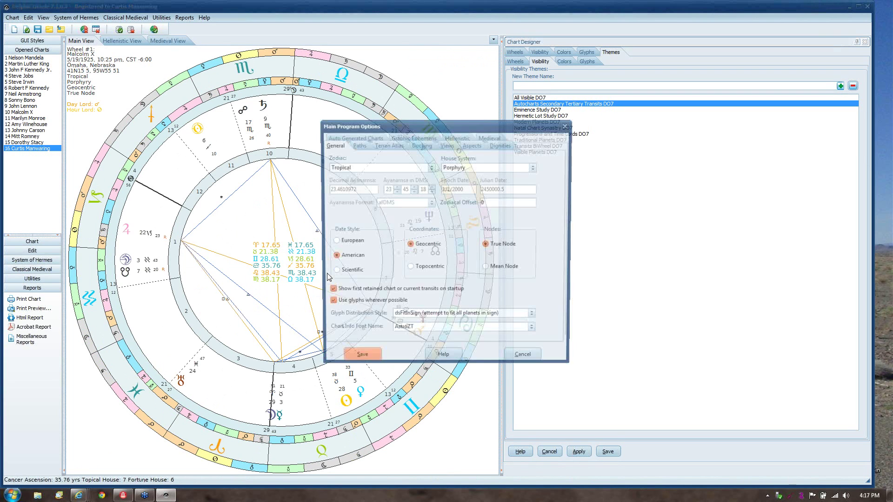
click(536, 166)
scroll(533, 216, down, 2)
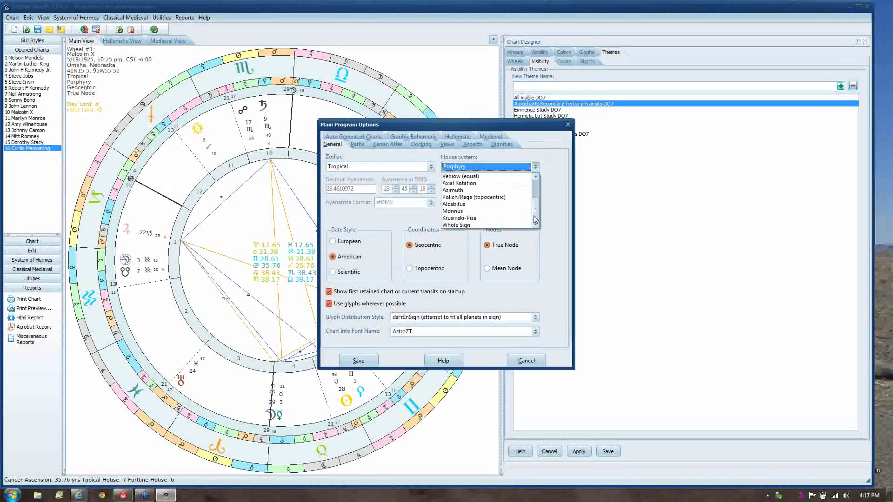
click(519, 225)
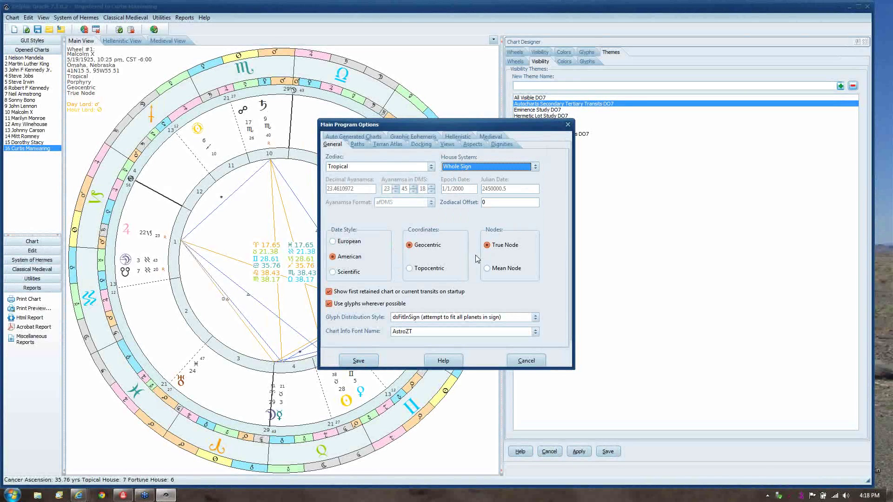
click(358, 361)
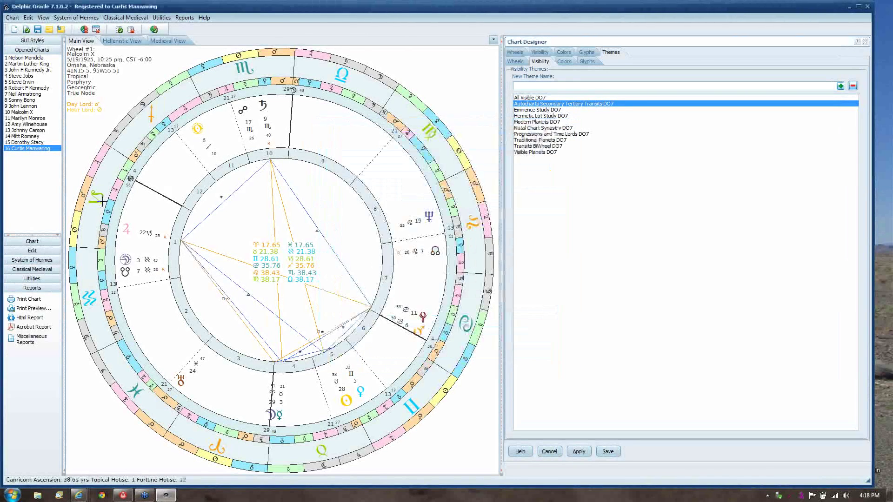
click(27, 124)
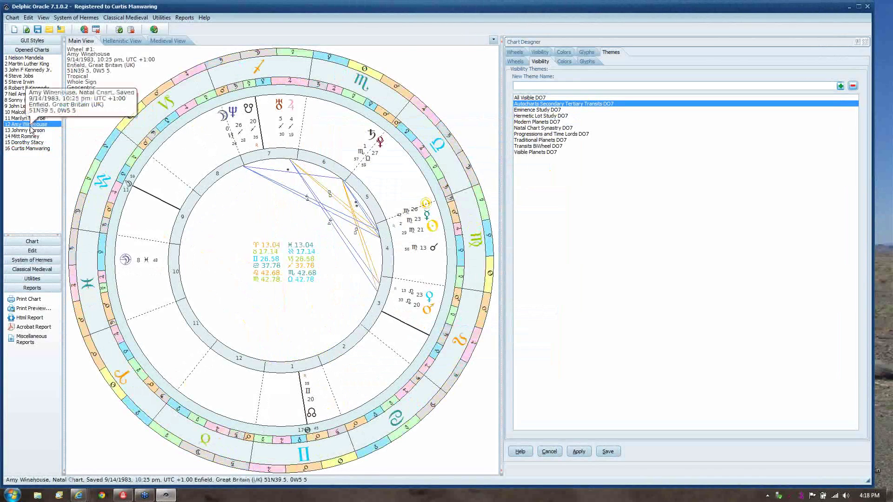
mouse_move(126, 259)
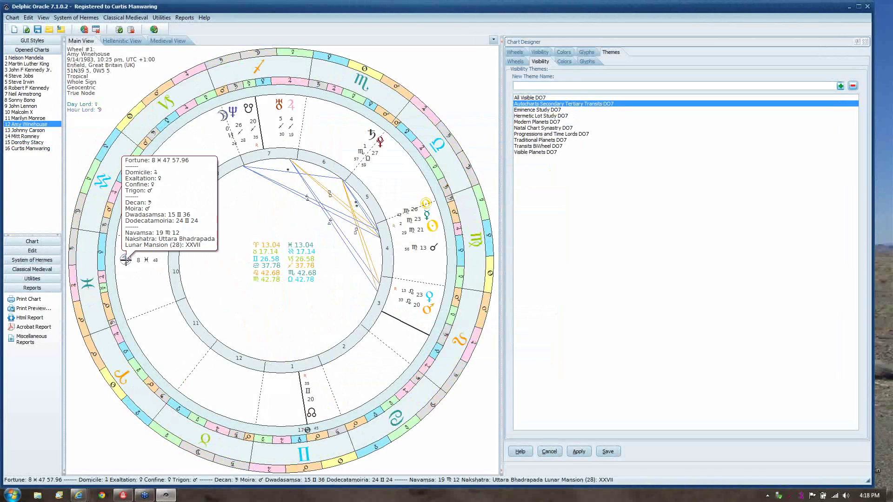
Step: Display the Malcolm X chart as a uni-wheel with the house numbering style set to Fortune Only
double_click(215, 275)
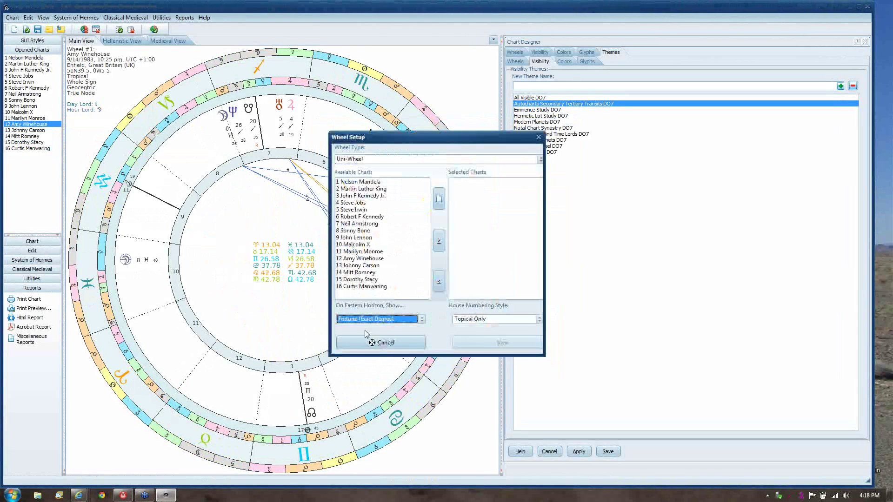
click(538, 320)
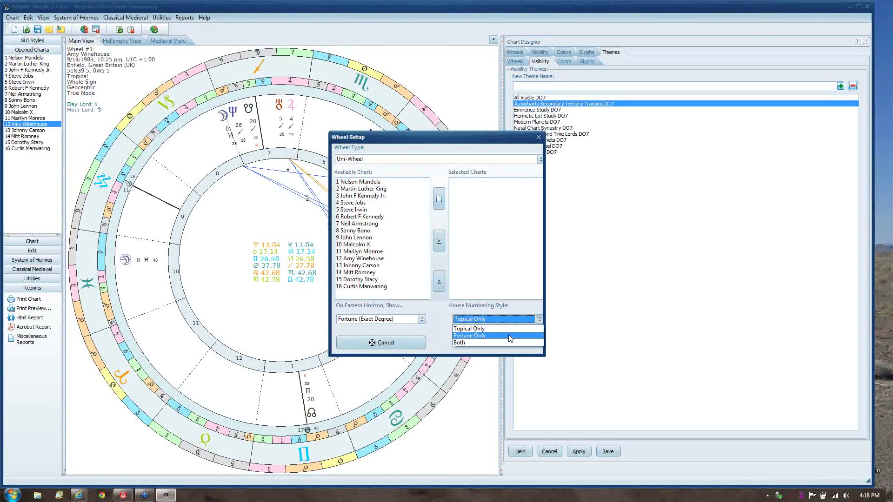
click(507, 335)
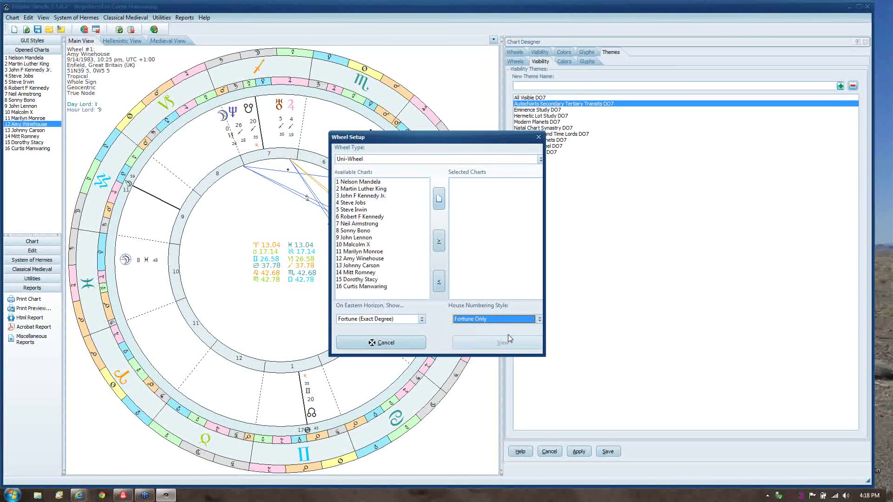
double_click(389, 245)
click(469, 346)
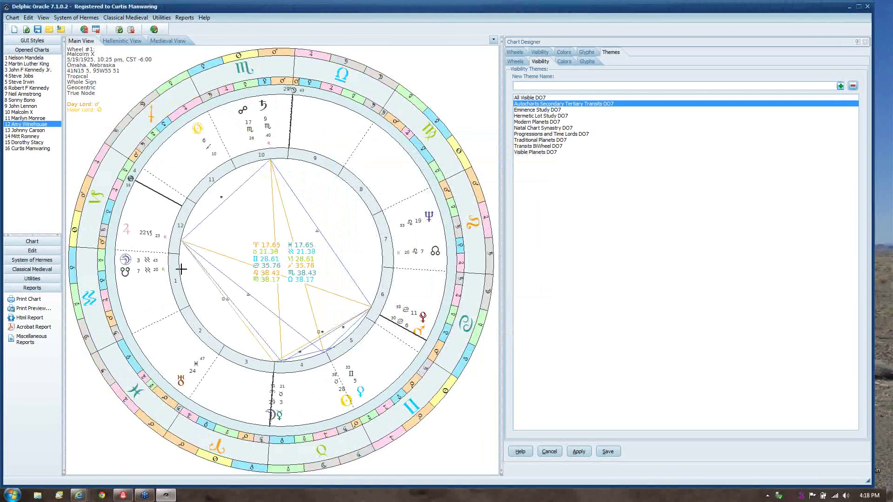
mouse_move(125, 255)
Step: Set the wheel setup to show the Ascendant on the eastern horizon with the Topical Only house numbering style
double_click(165, 287)
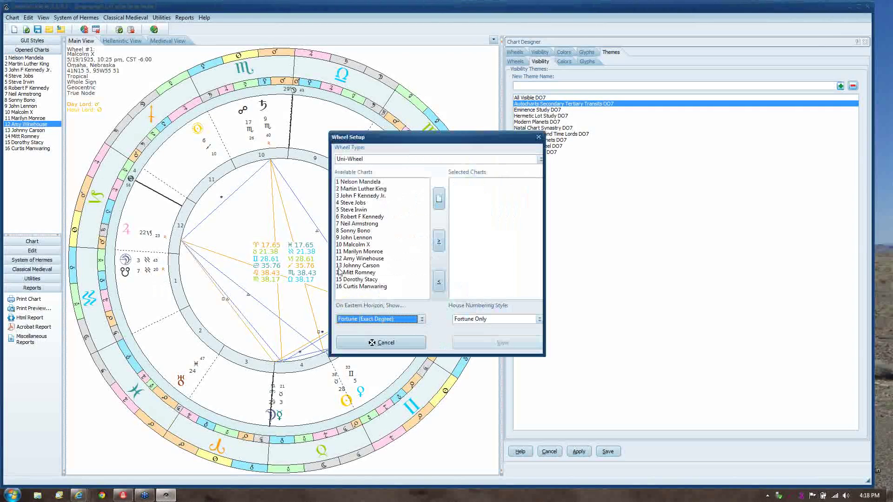
click(421, 319)
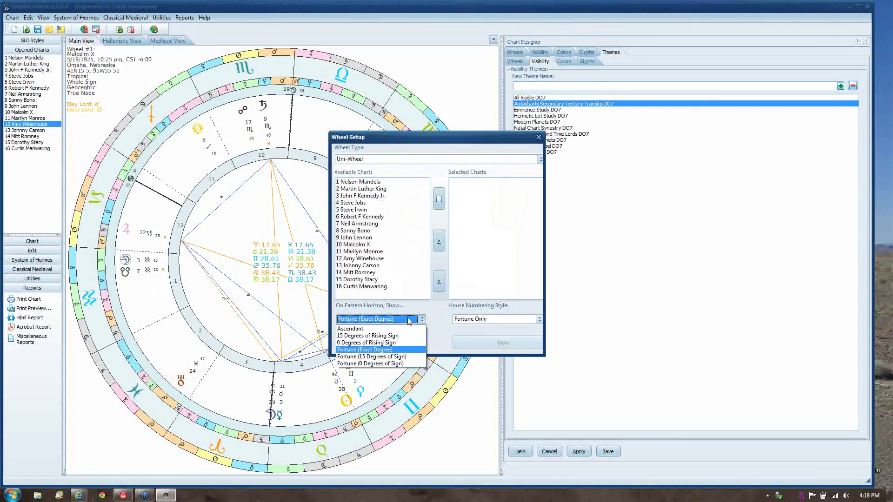
click(407, 329)
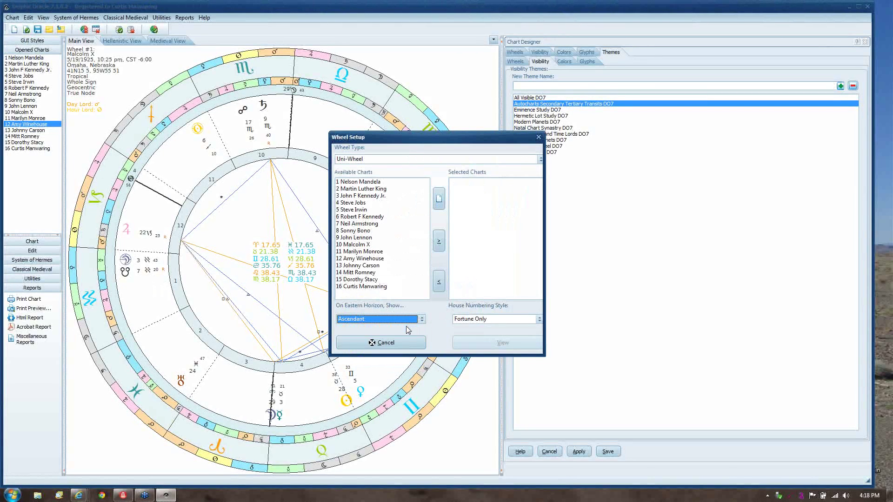
click(539, 319)
click(503, 327)
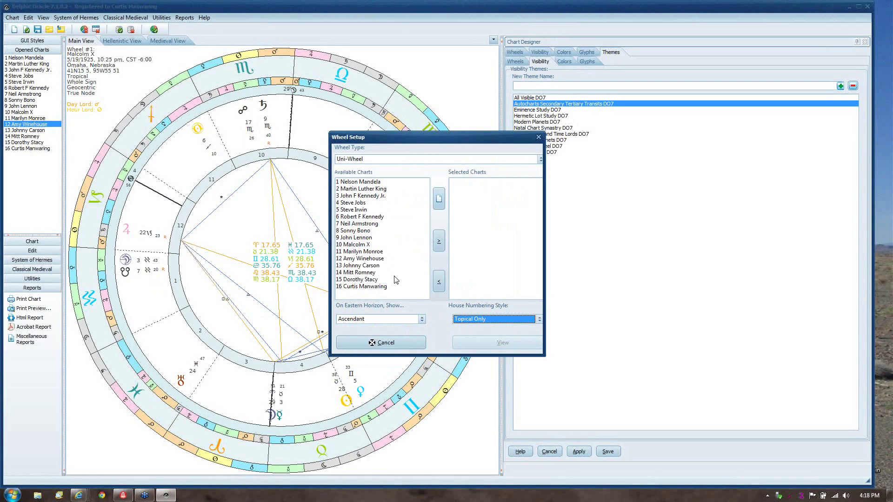
Step: Display a bi-wheel with Sonny Bono as the first chart and Neil Armstrong as the second
double_click(394, 231)
click(399, 224)
double_click(398, 225)
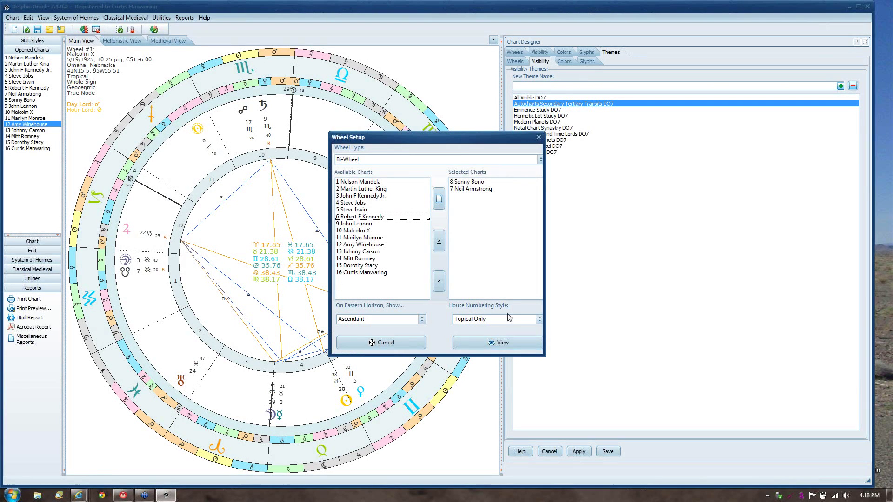
click(501, 344)
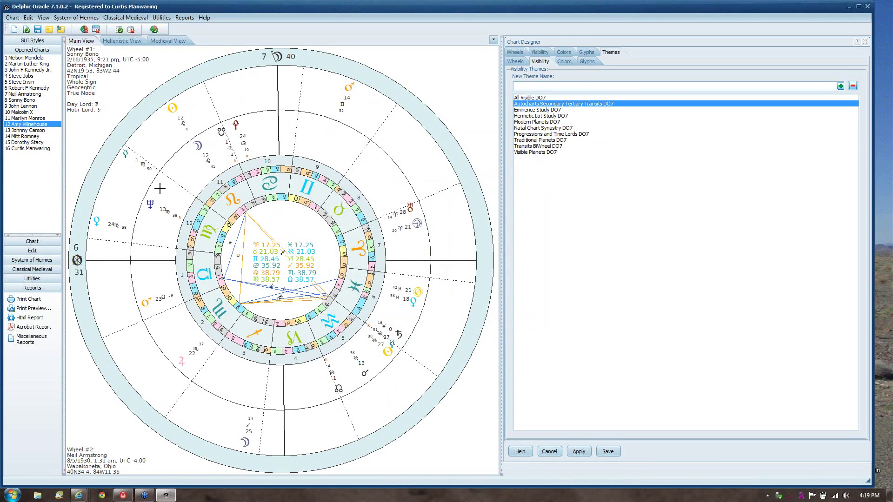
Step: Display the Johnny Carson chart and set the house system to Porphyry in the main program options
click(30, 131)
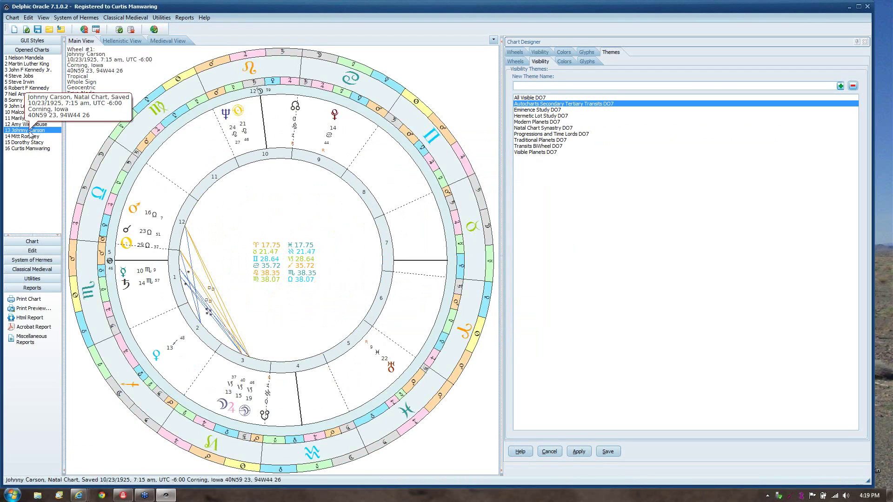
key(ctrl+m)
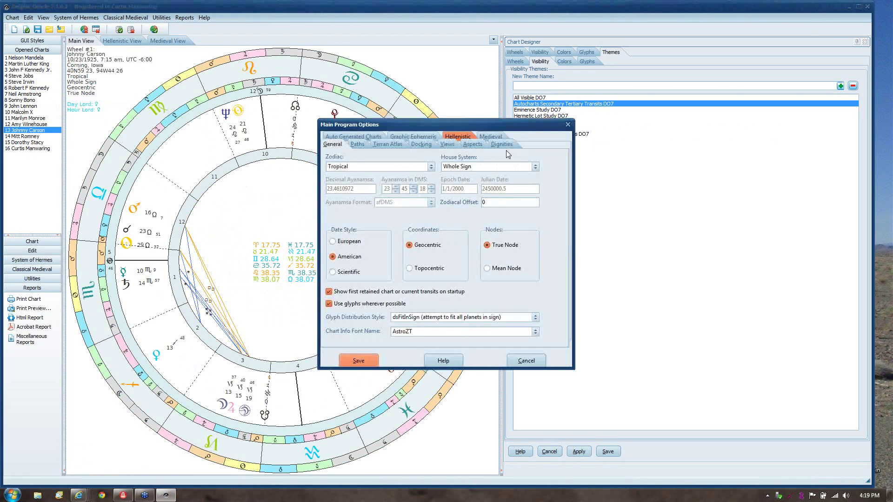
click(535, 167)
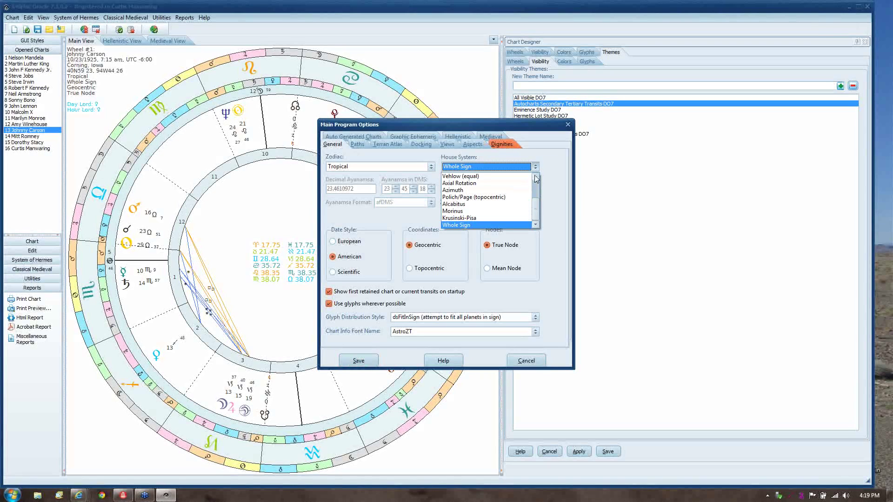
scroll(534, 186, up, 3)
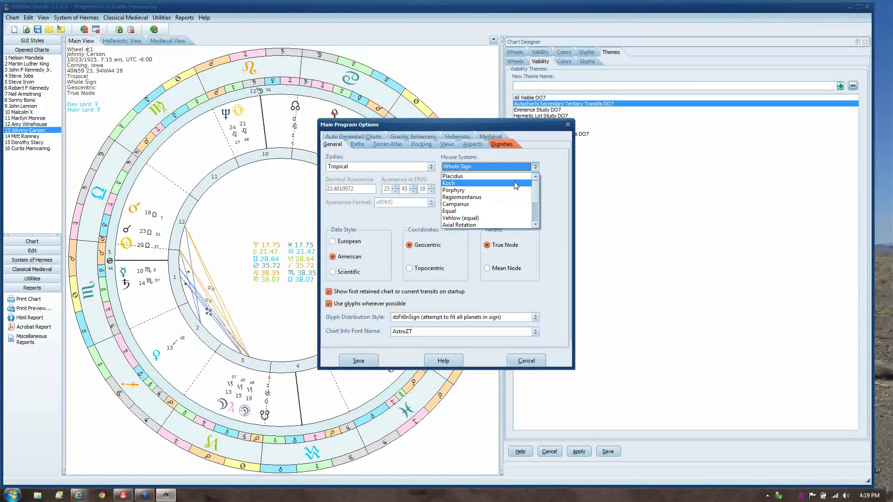
click(514, 176)
click(535, 167)
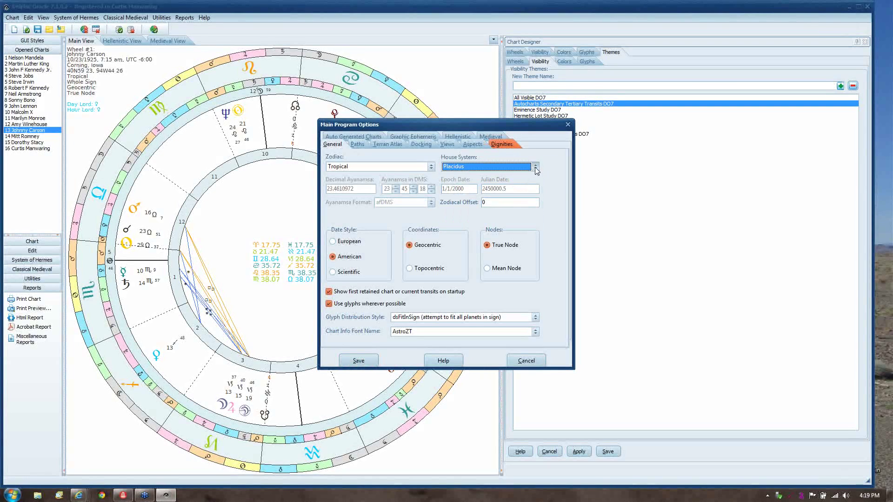
click(502, 191)
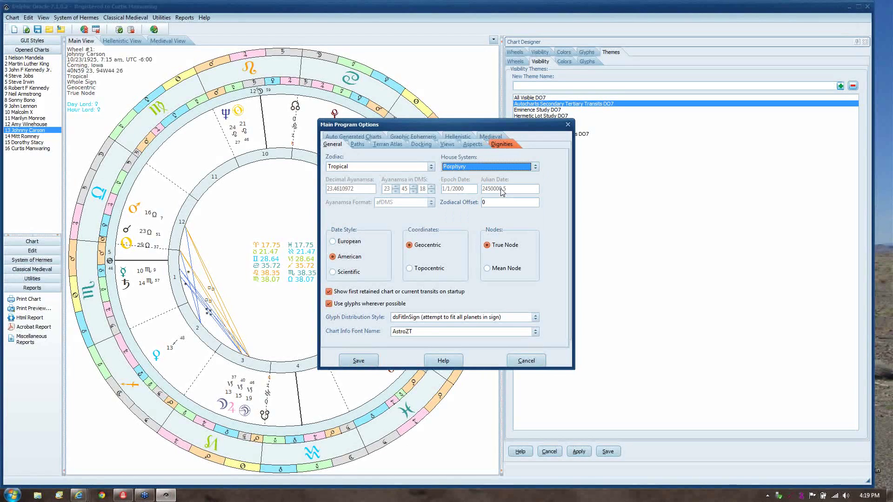
click(367, 357)
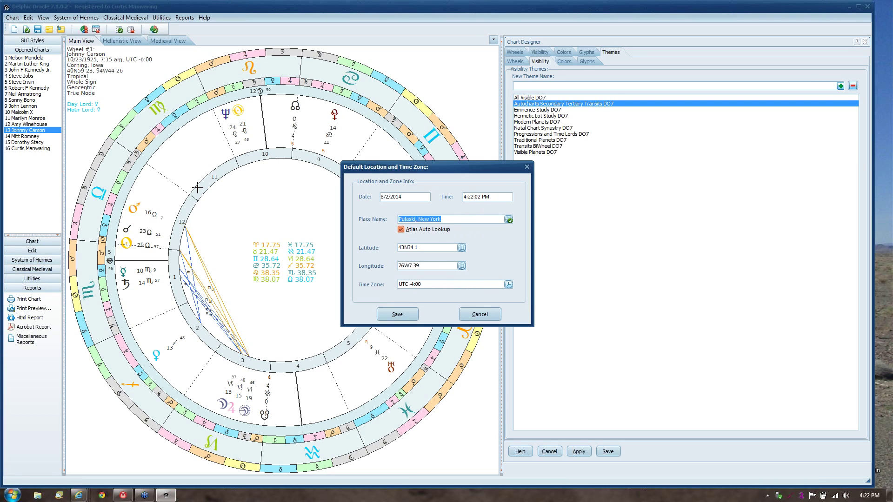
Step: Dismiss the default location and time zone settings and draw the 120-year time lord graph for Johnny Carson
click(526, 167)
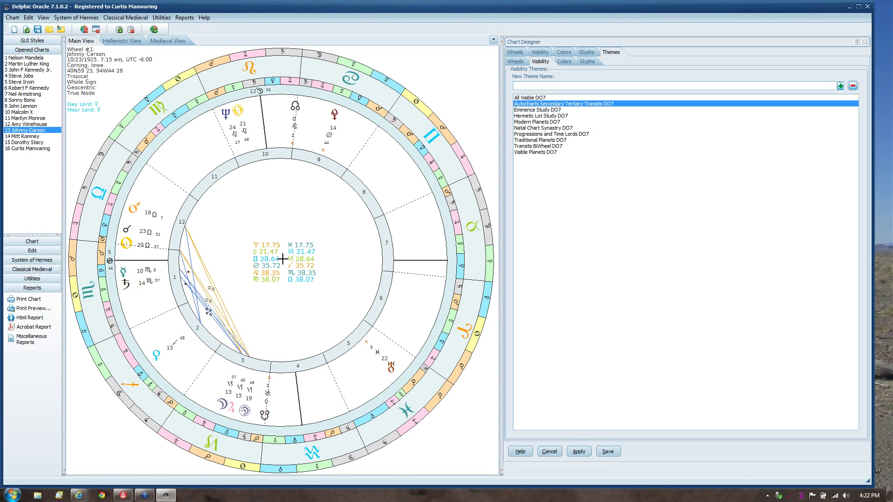
click(19, 262)
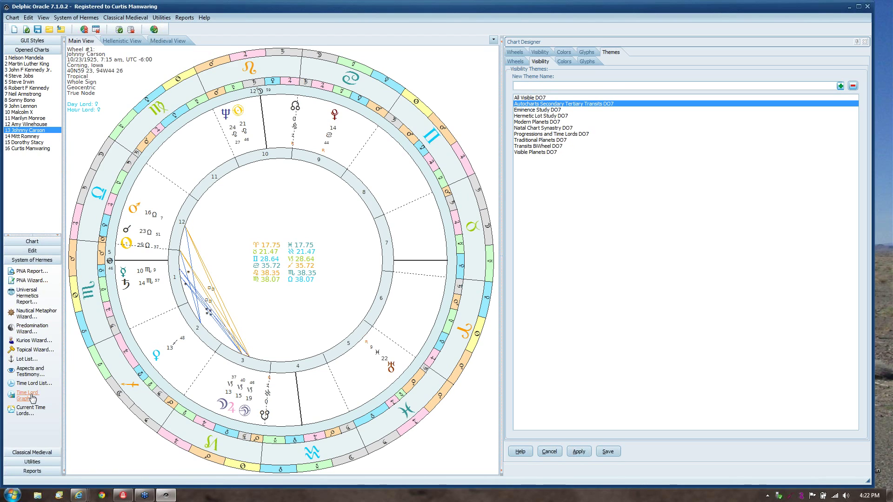
click(27, 396)
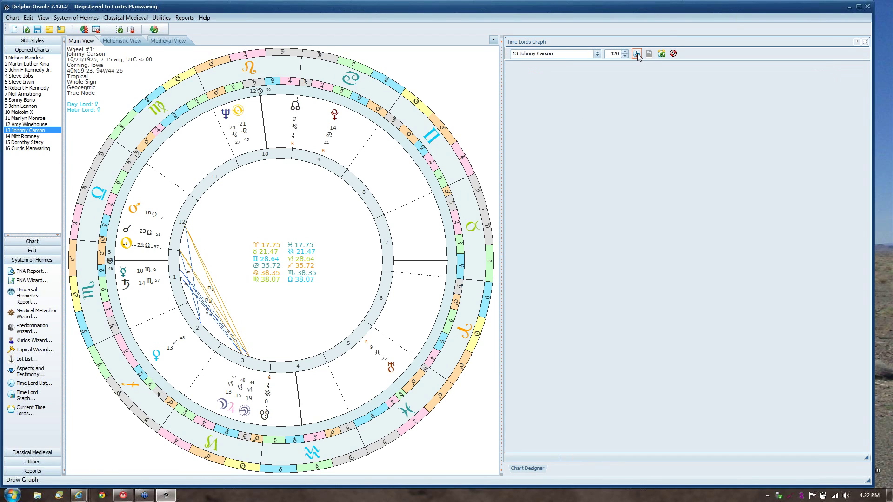
click(637, 54)
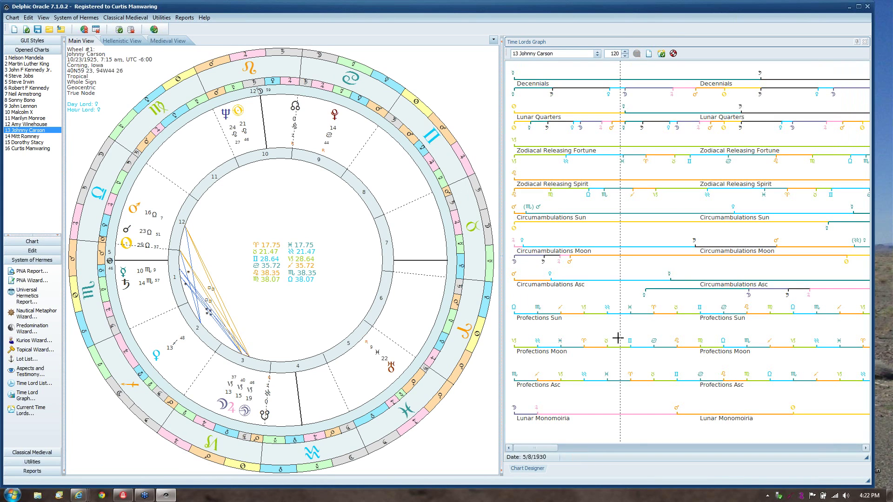
Step: Display the time lord wheels for the Zodiacal Releasing Spirit period that starts on 11/13/1961 in the graph
click(643, 449)
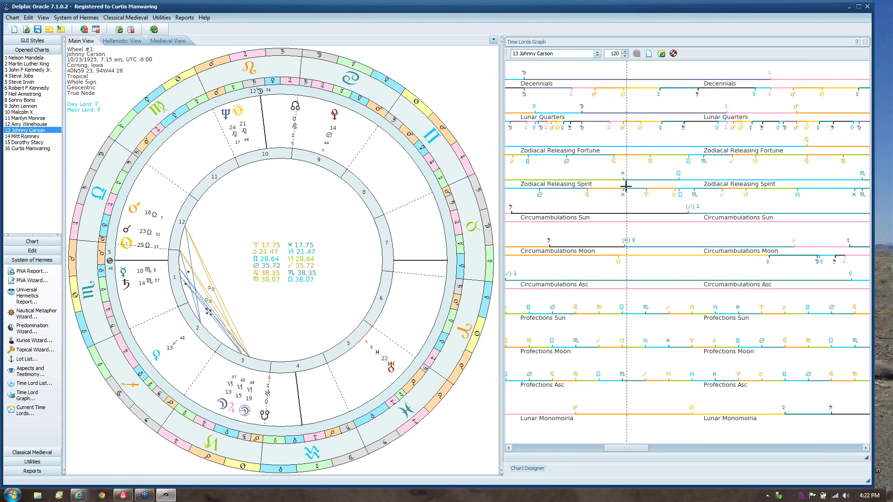
mouse_move(623, 173)
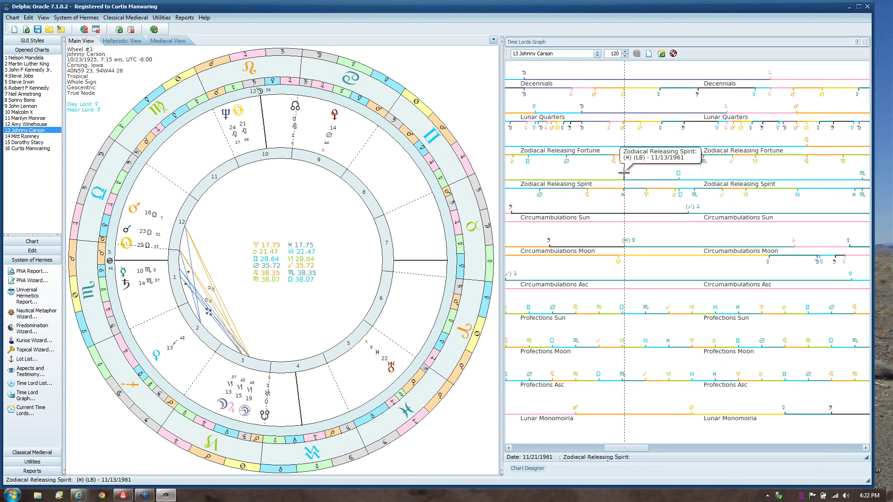
click(623, 172)
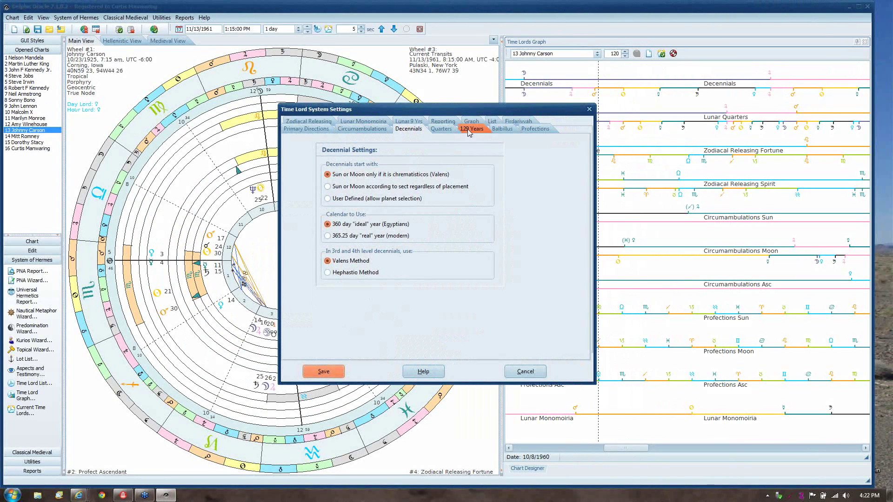
Step: Place Lunar Monomoiria directly after Decennials Default in the graph's selected methods, save it as default, and redraw the graph
click(443, 123)
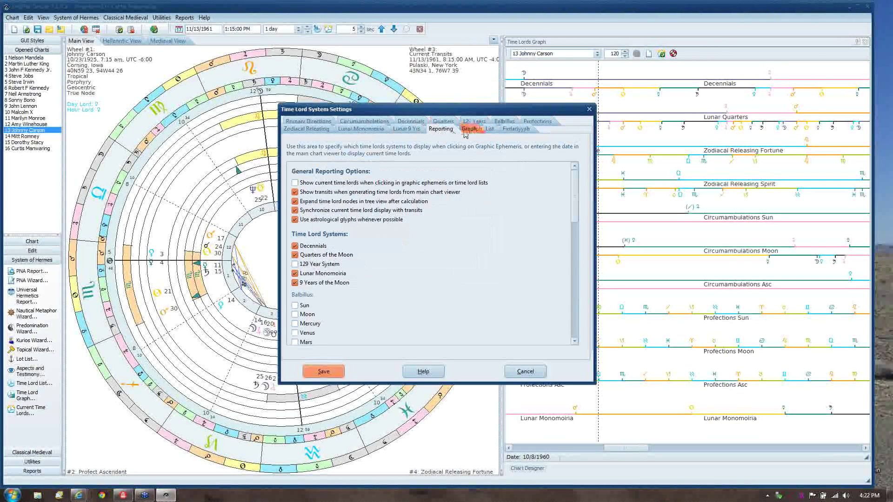
click(469, 129)
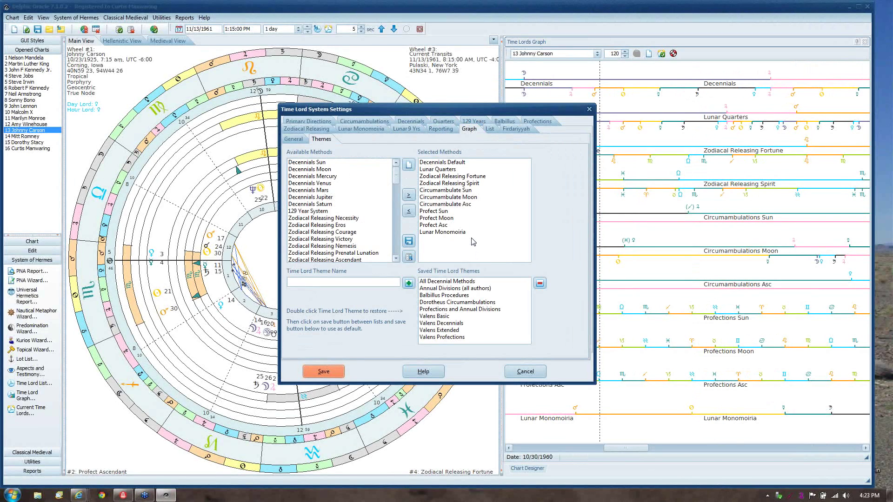
drag(472, 233, 469, 170)
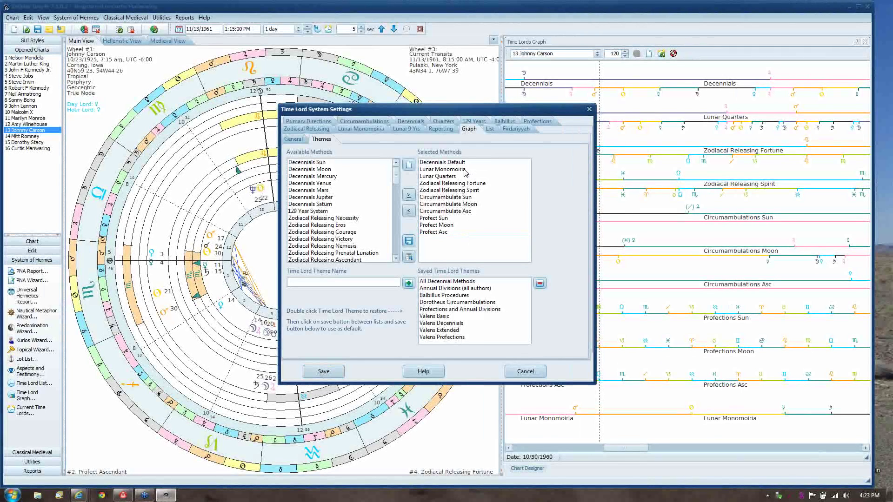
click(409, 241)
click(335, 375)
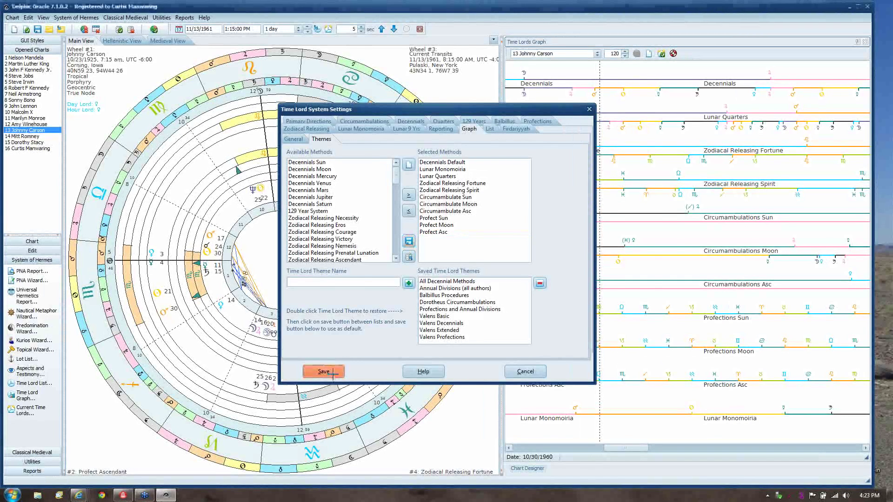
click(650, 56)
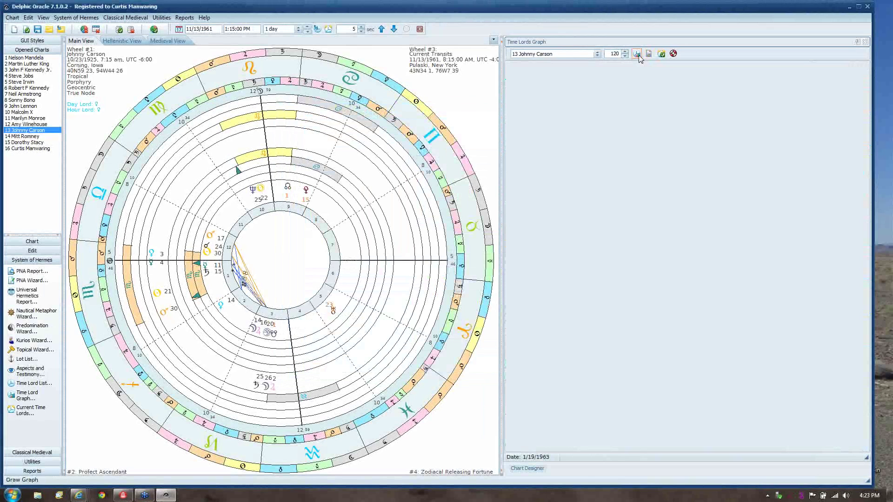
click(636, 55)
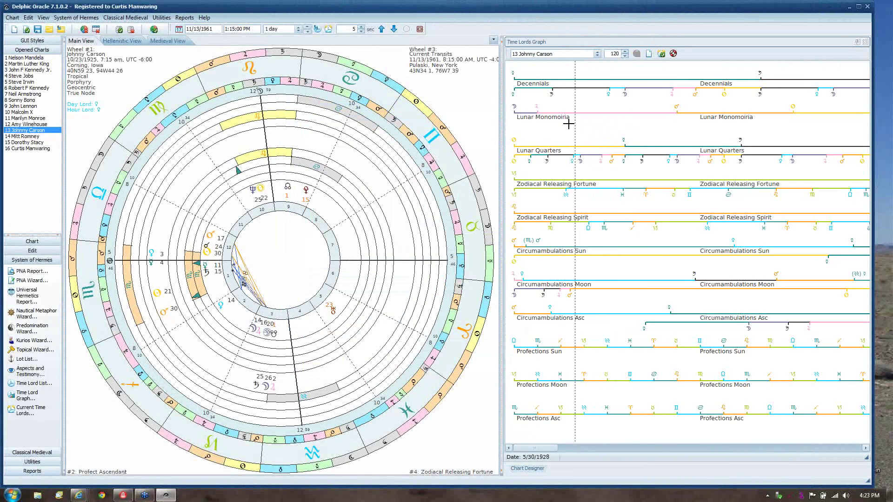
Step: Examine the period starts of Lunar Monomoiria, Lunar Quarters and Decennials in the early years and the 1960s of the graph
mouse_move(538, 106)
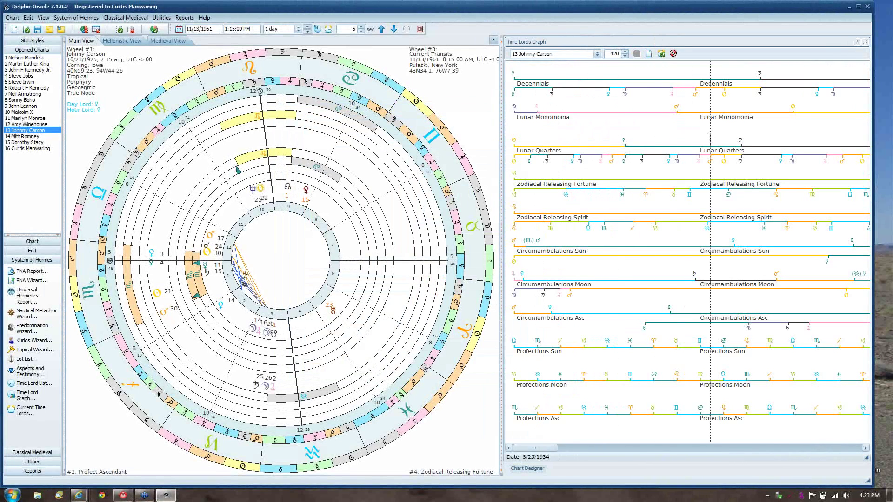
mouse_move(623, 140)
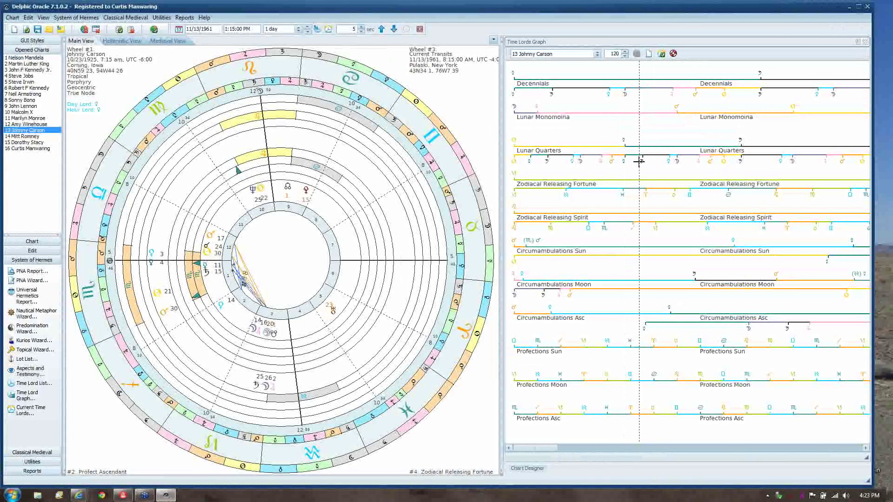
mouse_move(642, 162)
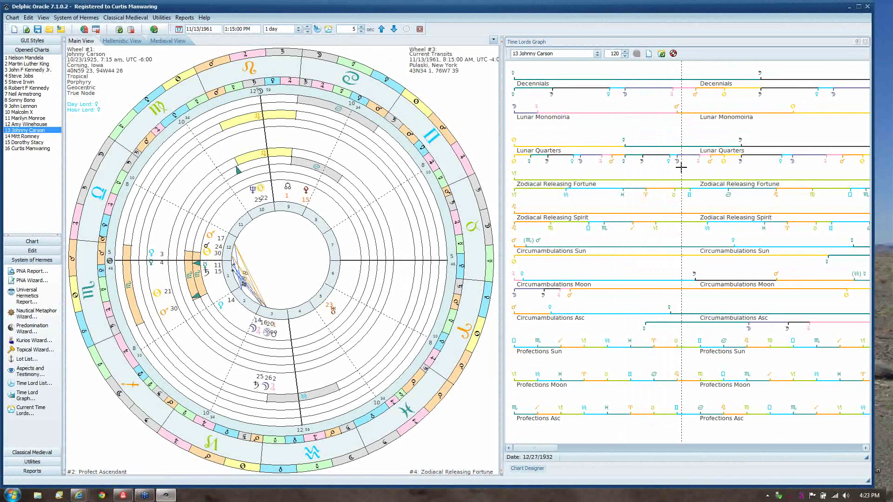
mouse_move(761, 73)
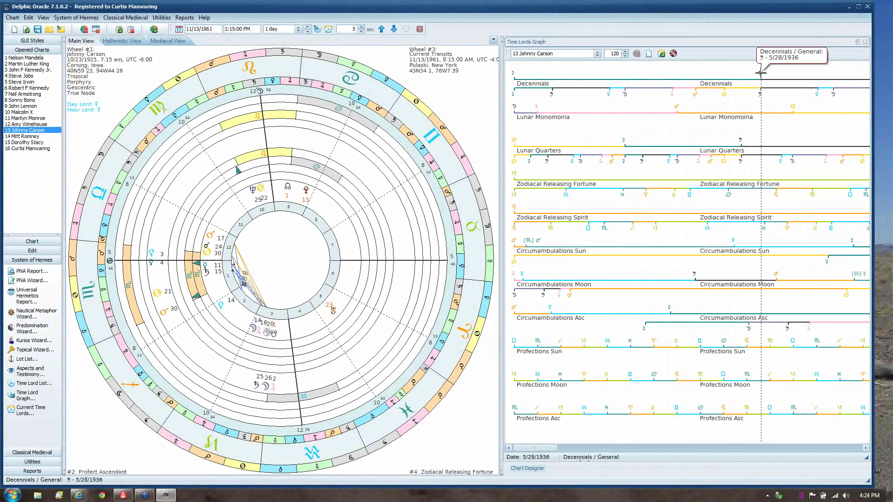
click(675, 448)
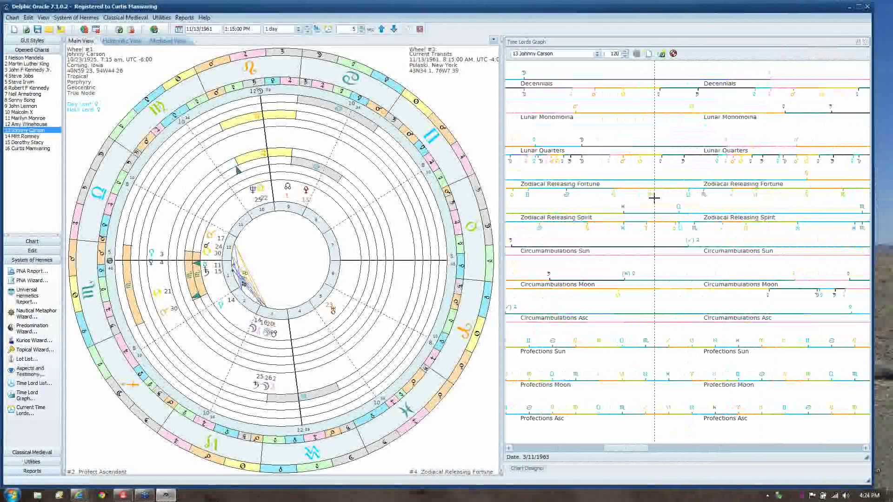
mouse_move(581, 138)
mouse_move(683, 162)
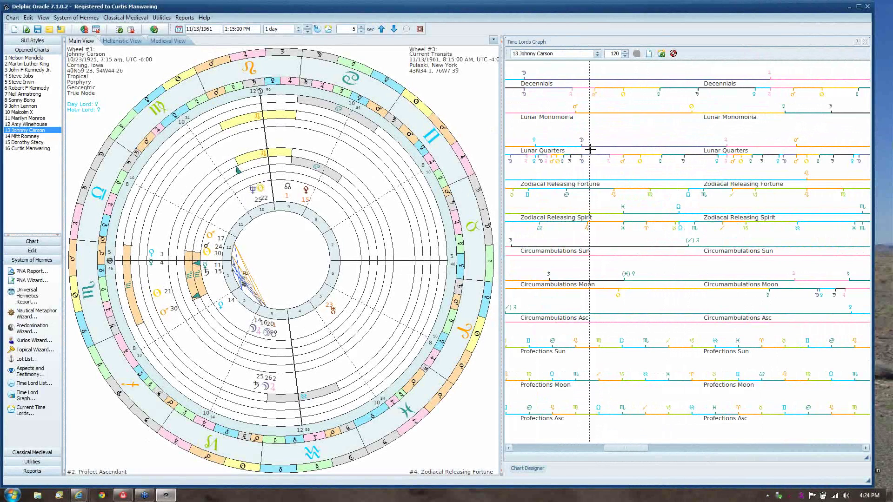
mouse_move(609, 161)
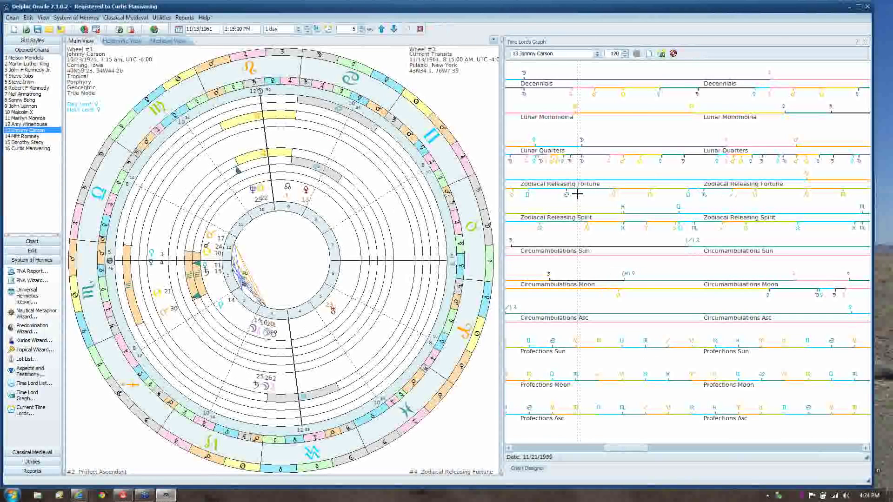
Step: Update the time lord wheels from the graph to 1/7/1963 and to 5/22/1965
click(650, 195)
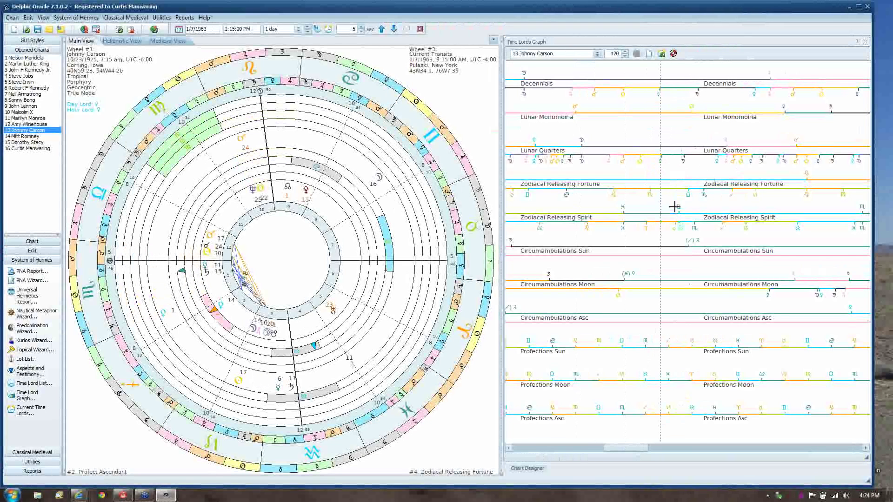
click(707, 217)
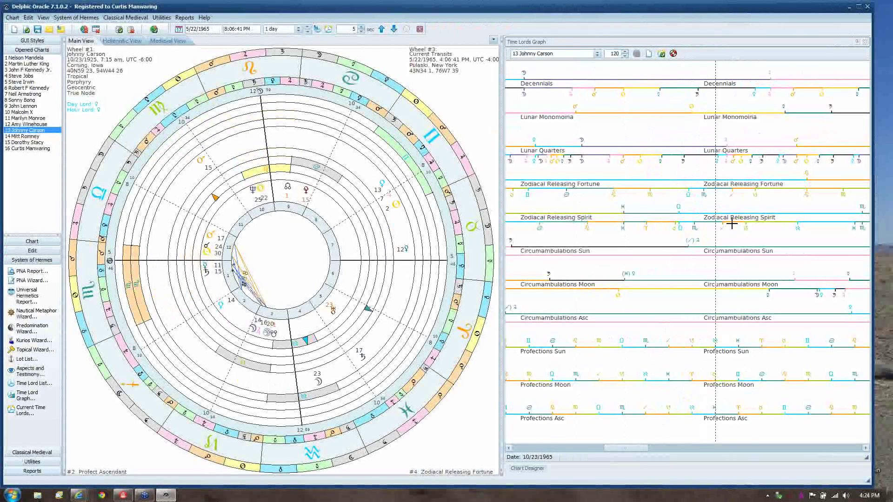
Step: Update the time lord wheels from the graph to 4/30/1968 and to the Circumambulations Sun period starting 8/25/1964
click(774, 250)
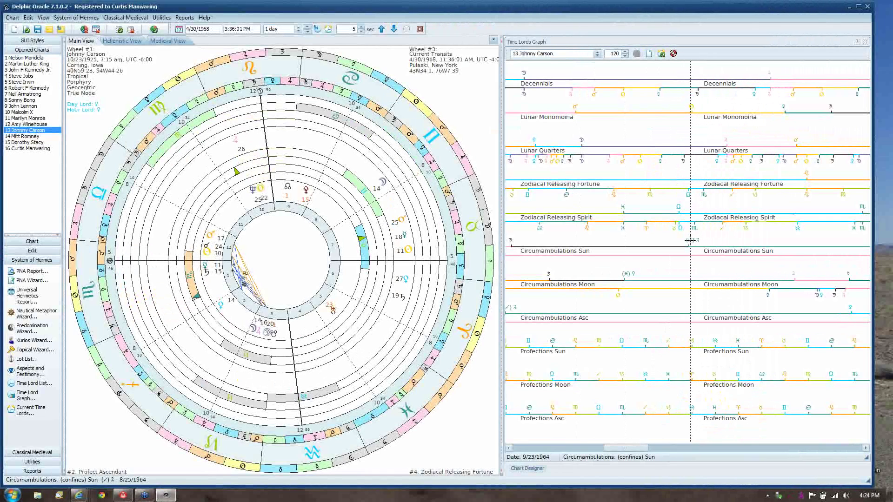
mouse_move(689, 240)
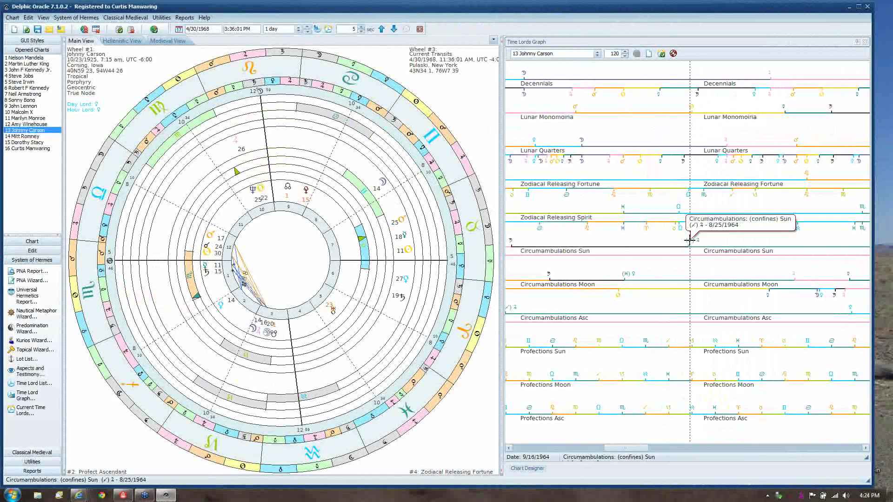
click(689, 240)
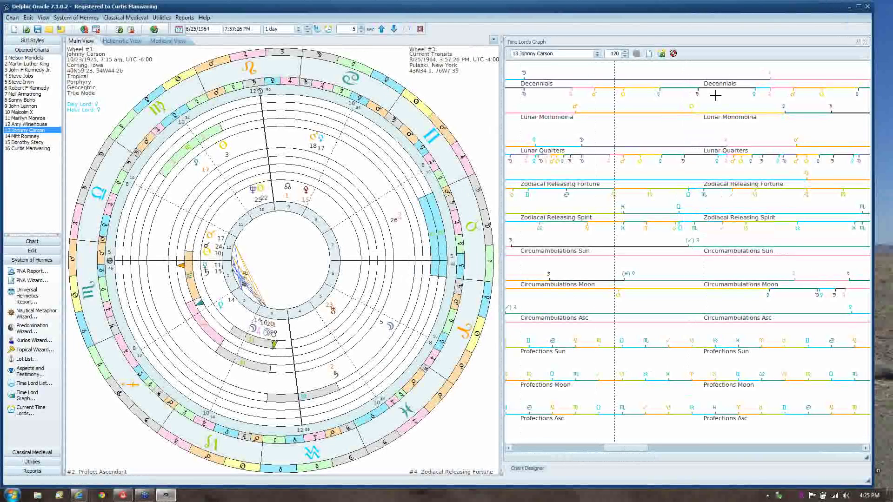
Step: Close the time lords graph and show the Zodiacal Releasing Fortune periods in the time lord list
click(865, 42)
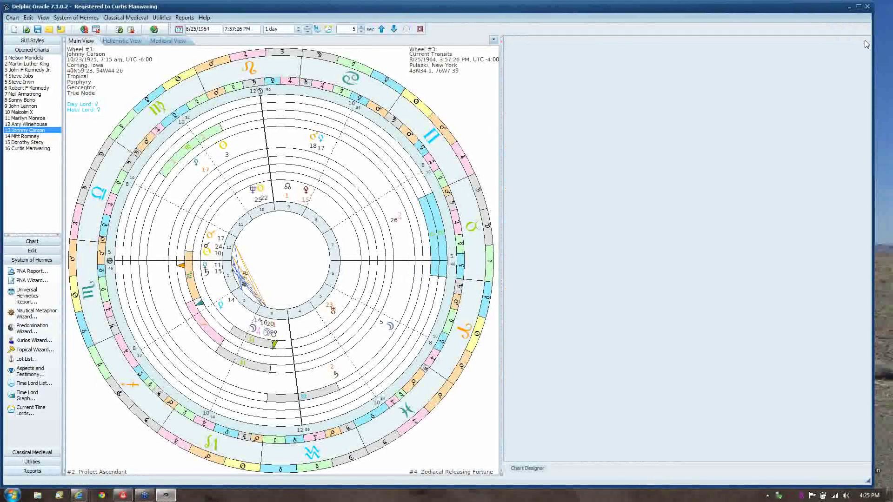
click(26, 385)
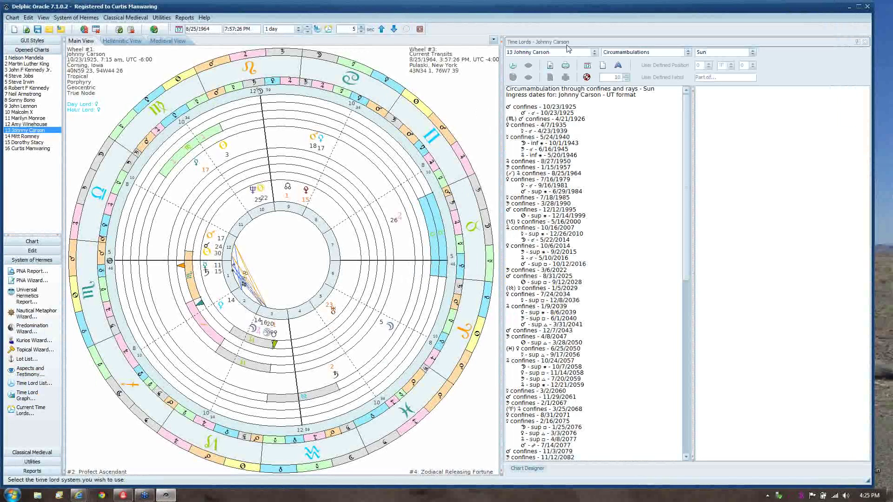
click(688, 53)
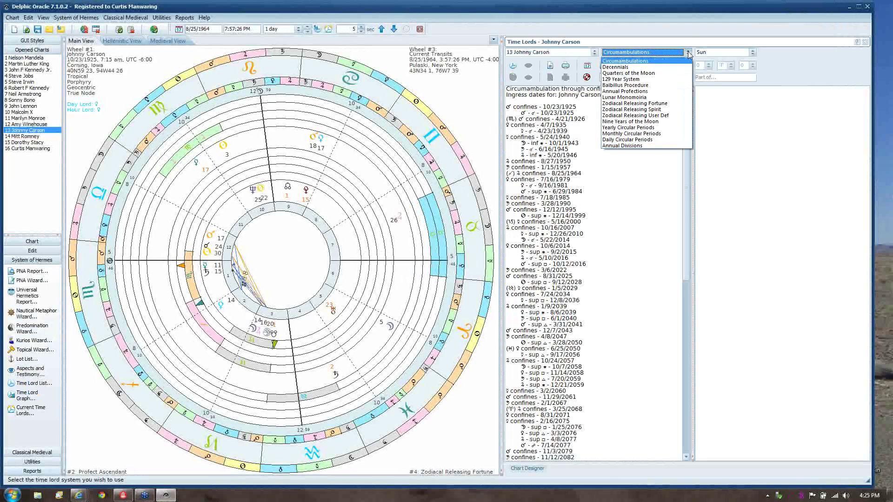
click(664, 103)
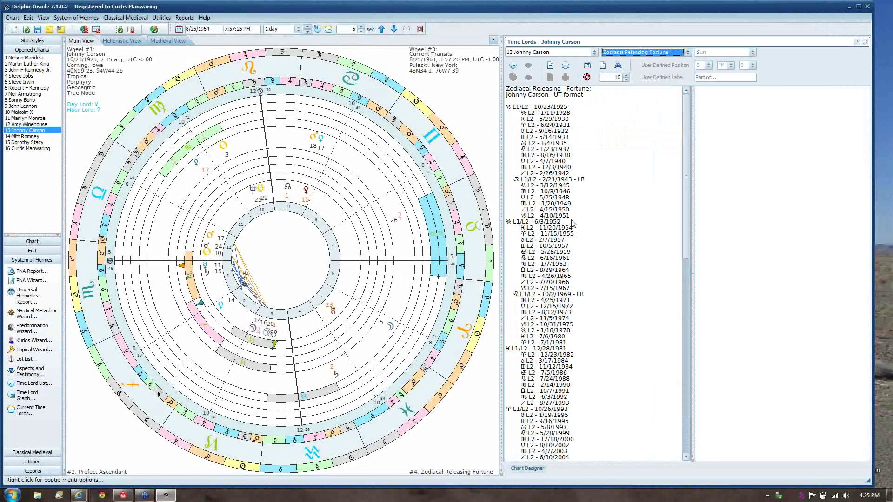
Step: List the Zodiacal Releasing Spirit periods and display the wheels for the 3/29/1948, 01:15 am sub-period within the 1/26/1948 period
click(688, 54)
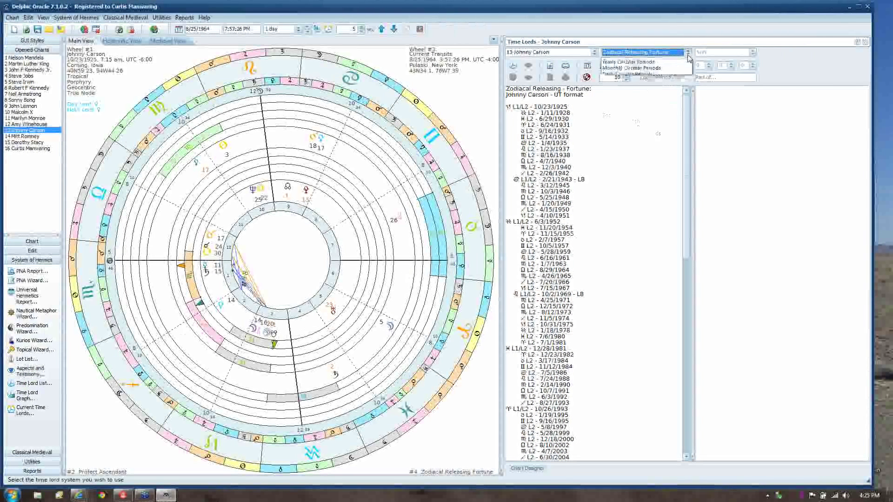
click(637, 99)
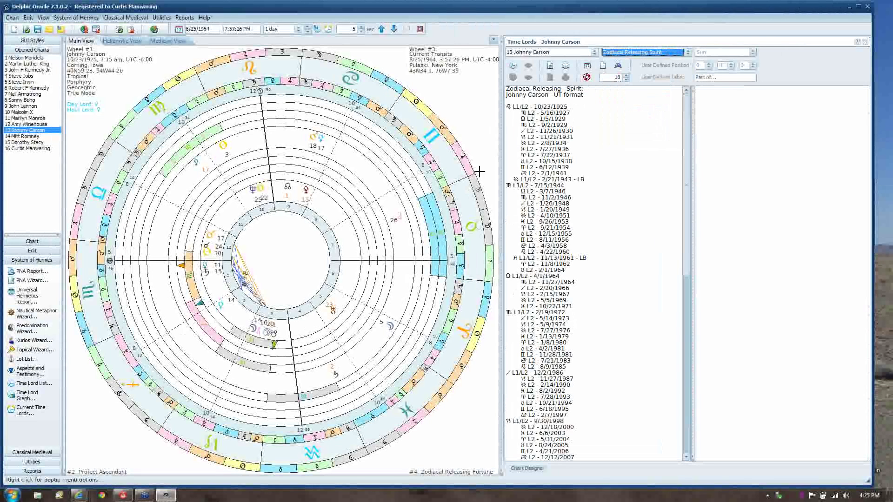
click(556, 204)
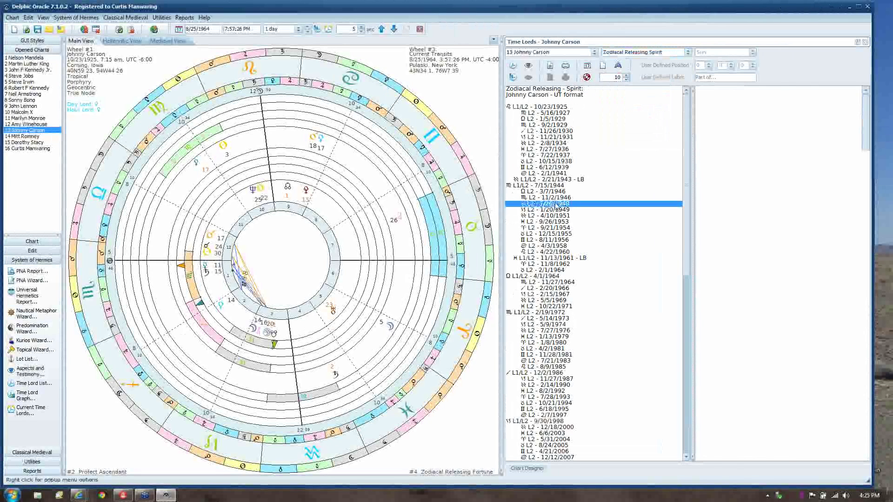
click(747, 204)
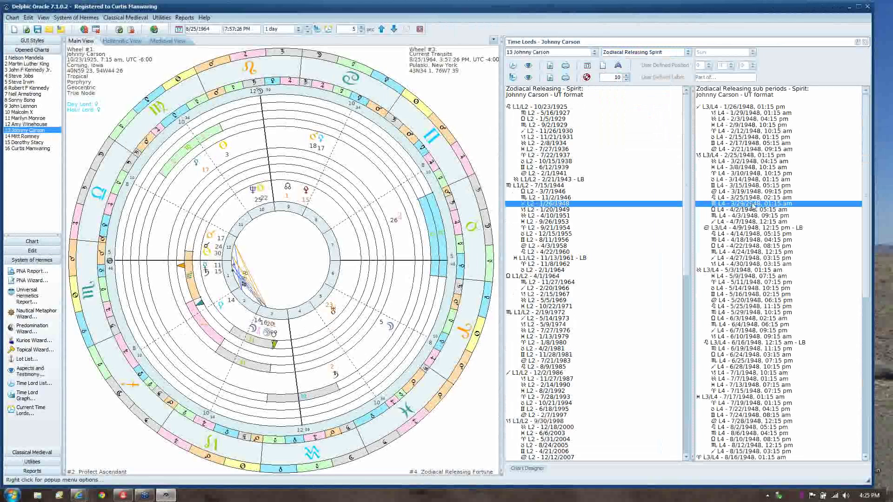
double_click(754, 208)
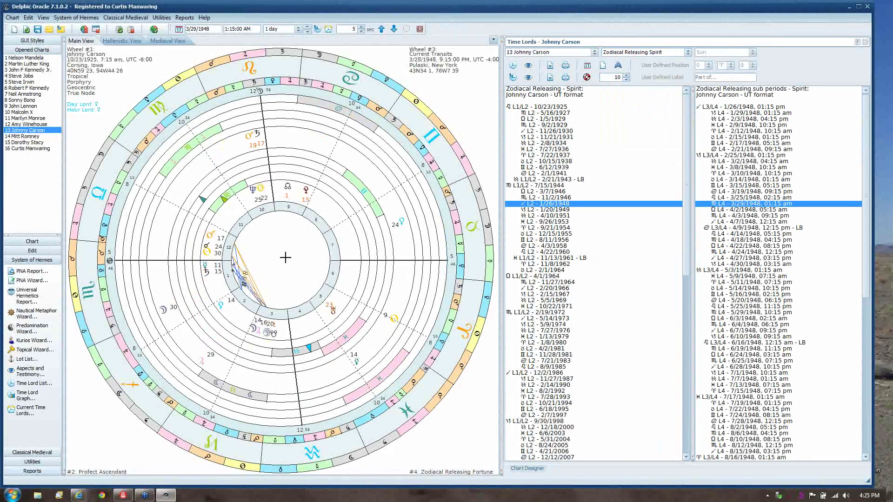
Step: Examine the planets and highlighted confines of the natal, profected, transit and Zodiacal Releasing Fortune wheels for the 3/29/1948 sub-period
mouse_move(231, 201)
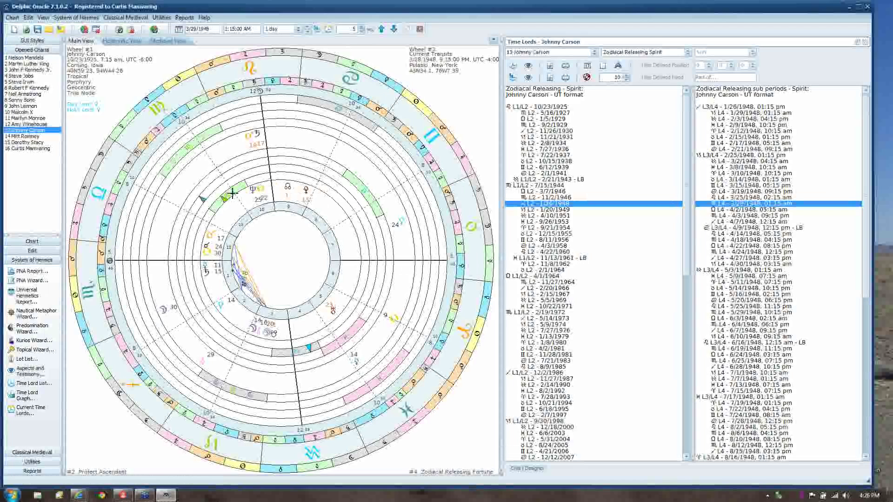
mouse_move(363, 192)
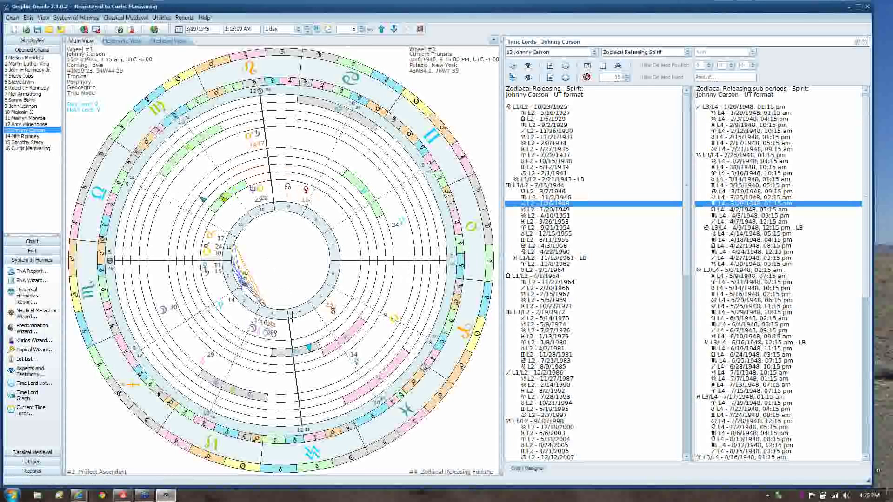
mouse_move(309, 347)
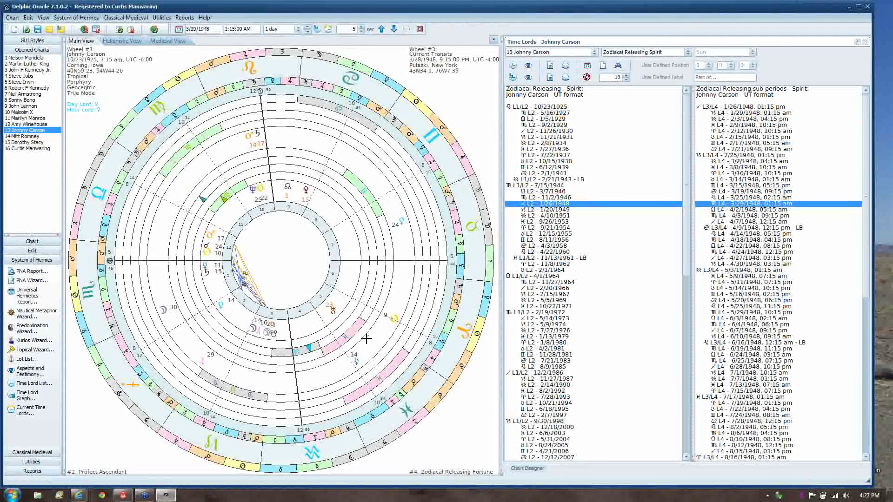
mouse_move(346, 336)
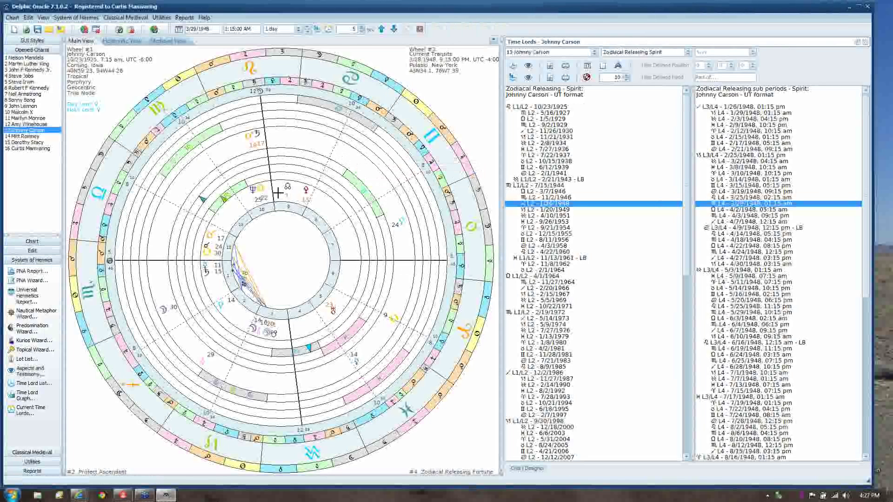
mouse_move(336, 109)
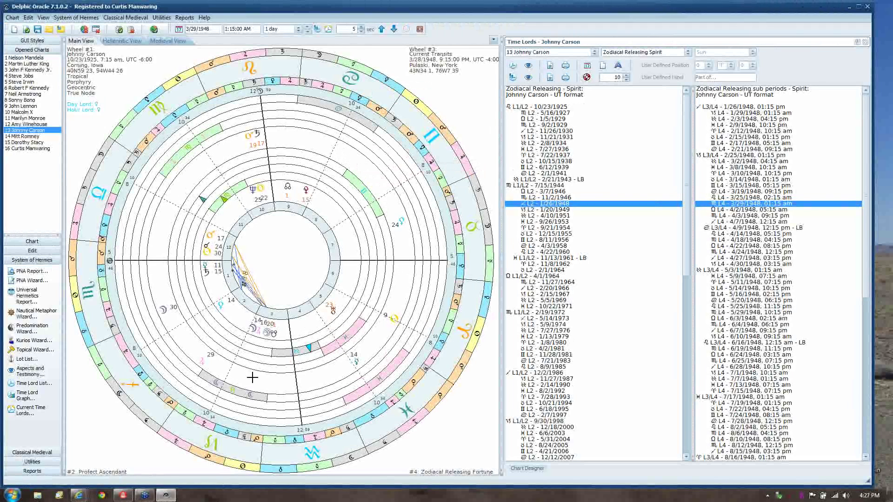
mouse_move(234, 390)
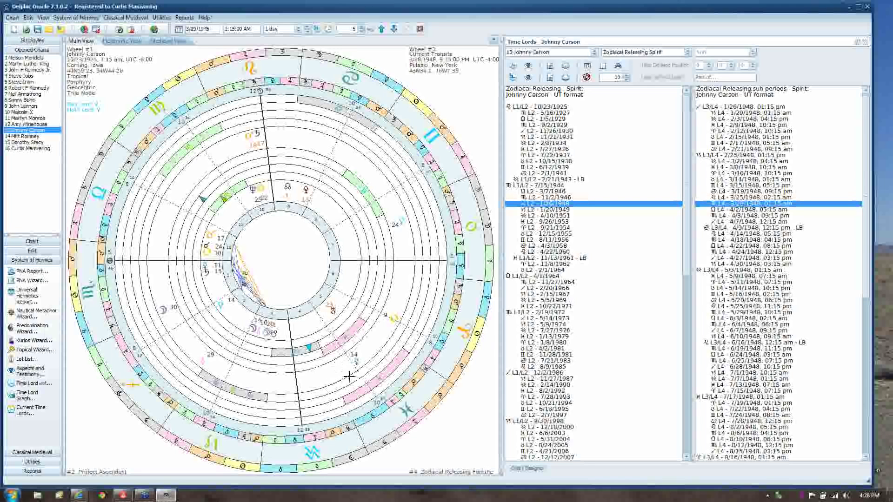
mouse_move(190, 149)
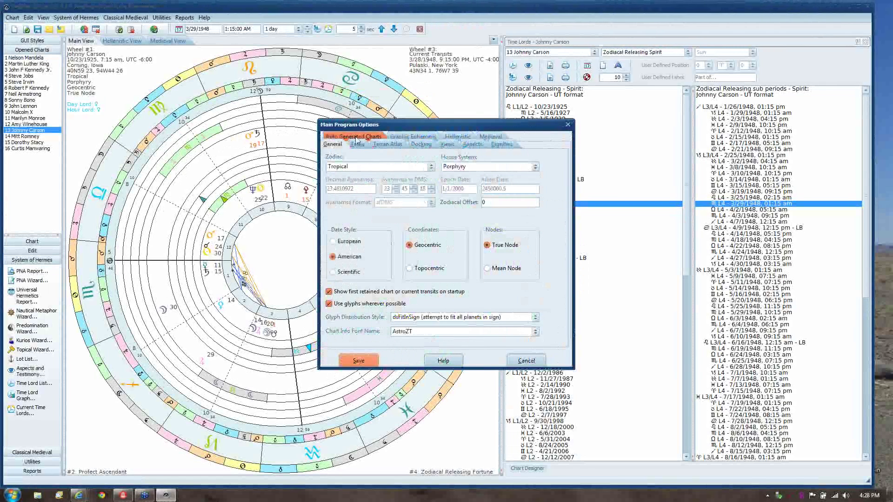
Step: Add Profect Midheaven to the selected auto-generated charts, save it as default, and redraw the wheels for the 3/29/1948 sub-period
click(356, 137)
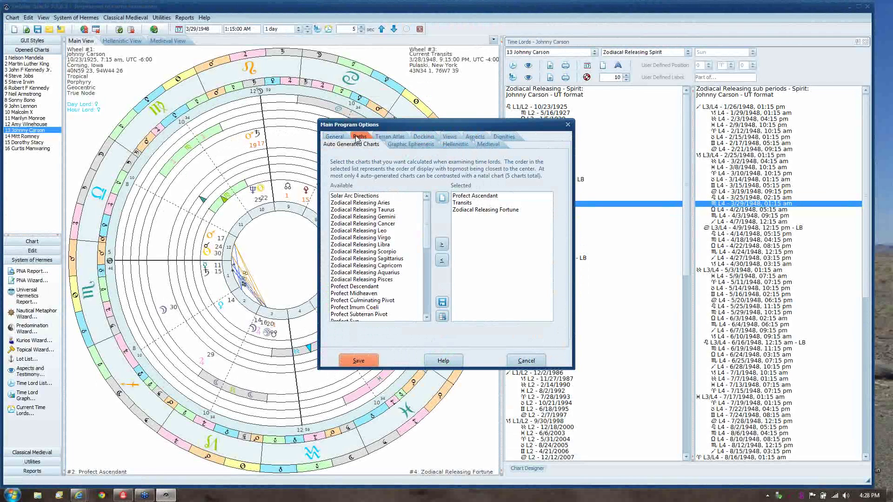
click(490, 199)
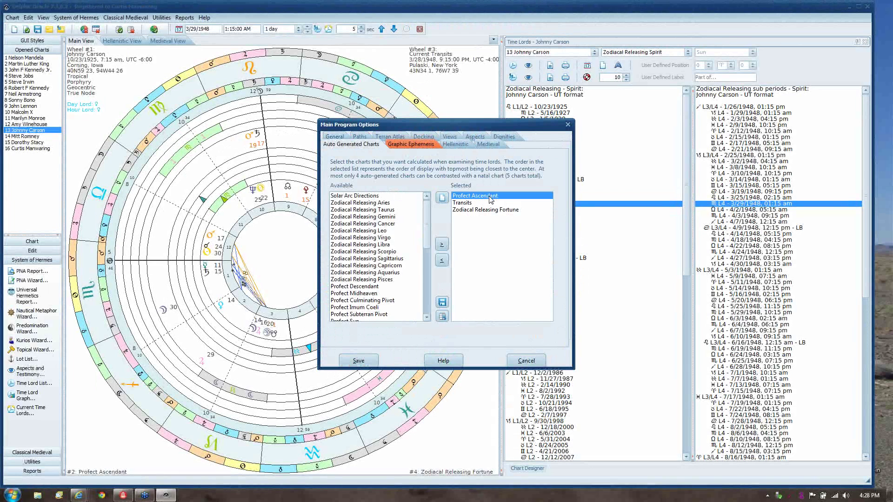
click(490, 203)
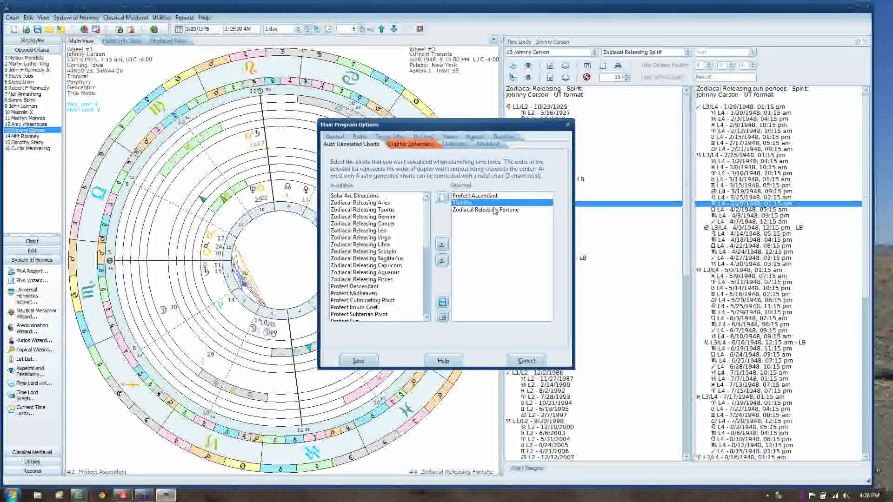
click(494, 210)
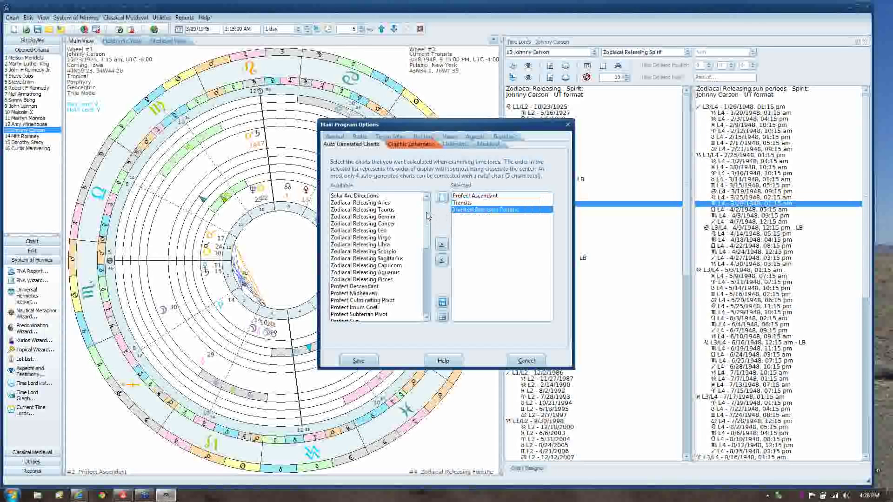
mouse_move(429, 218)
mouse_down()
mouse_move(429, 260)
mouse_move(431, 222)
mouse_up()
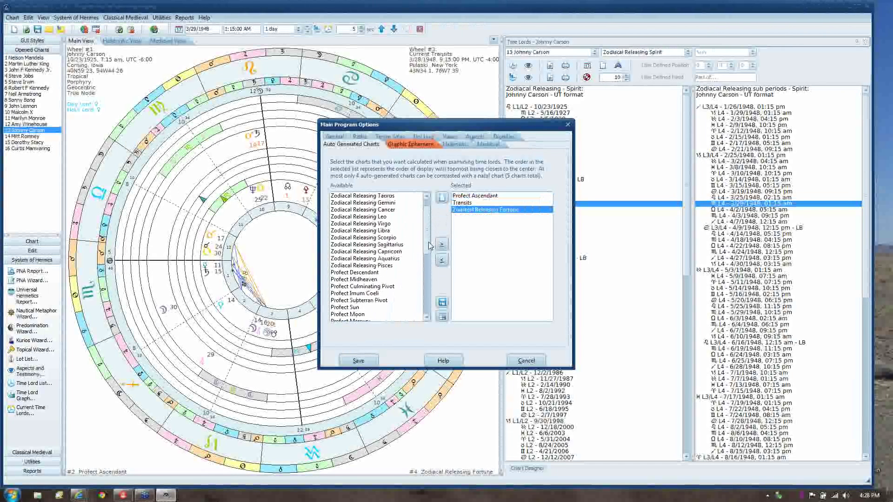
drag(371, 280, 497, 255)
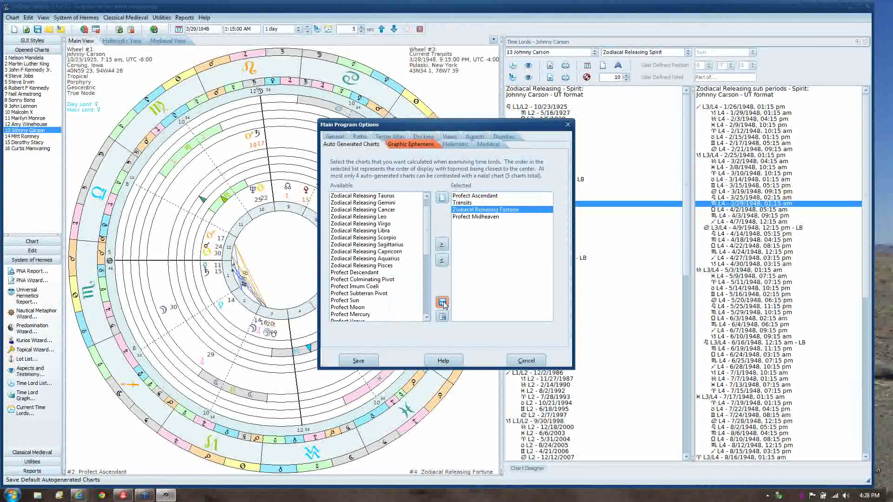
click(358, 361)
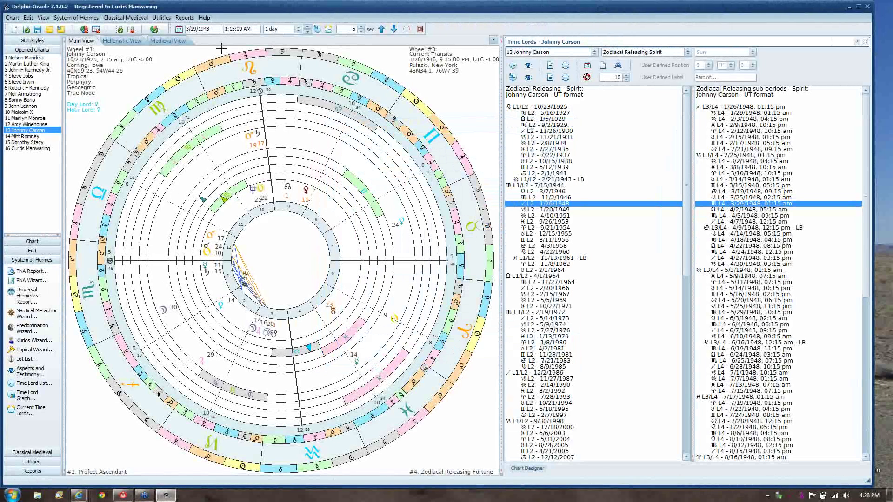
click(727, 208)
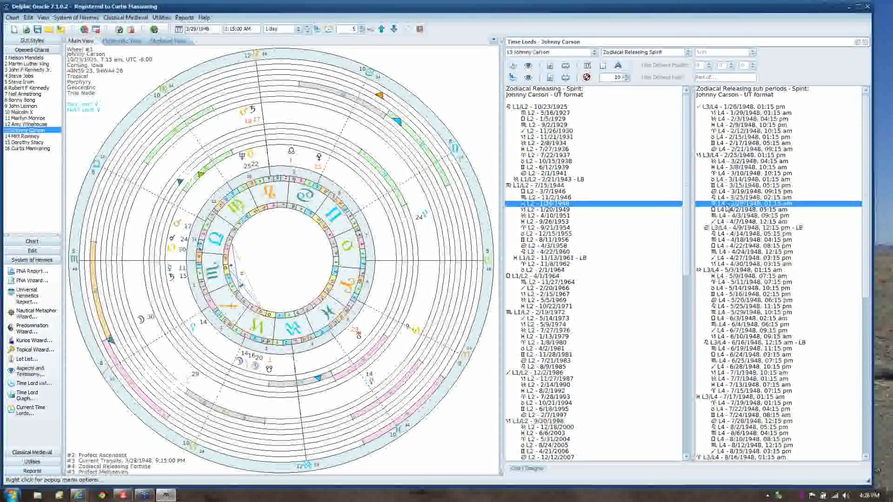
Step: Remove every selected auto-generated chart except Transits, save this as default, and redraw the wheels for the 3/29/1948 sub-period
key(ctrl+o)
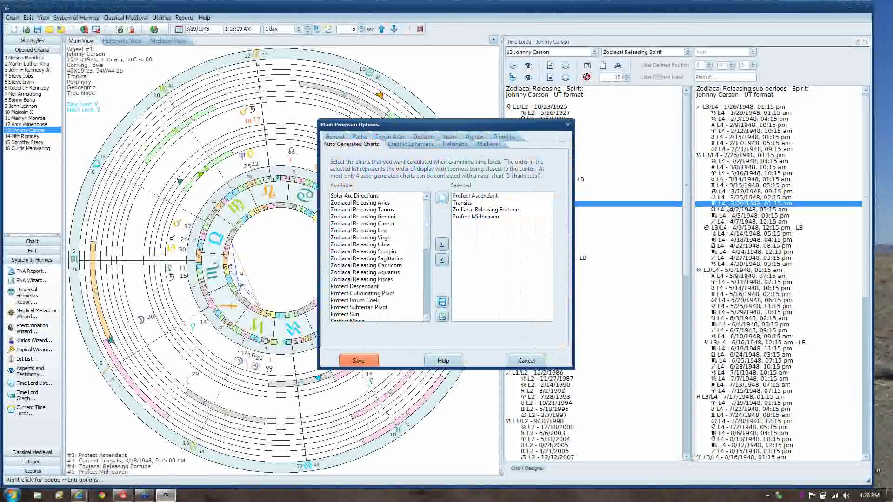
double_click(485, 197)
double_click(485, 204)
double_click(485, 206)
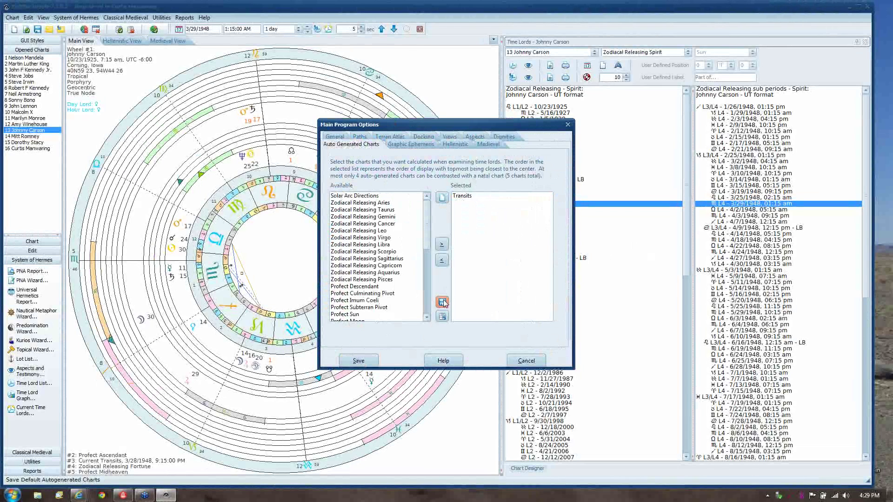
click(359, 361)
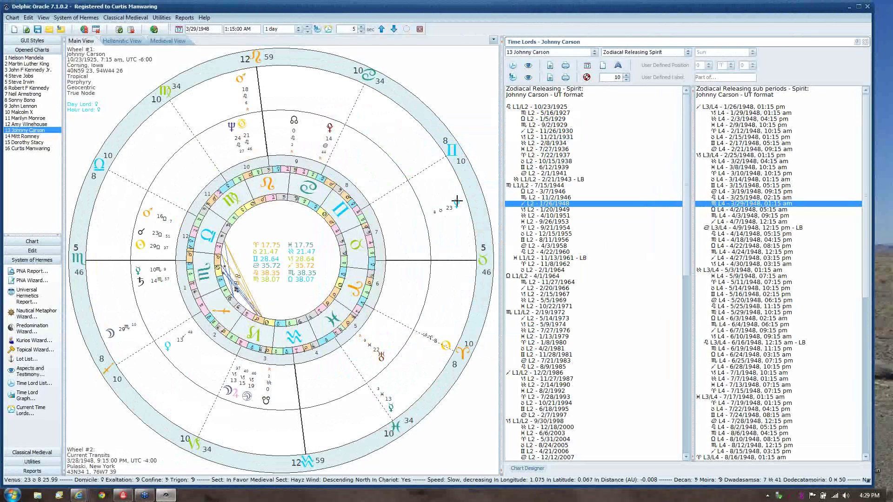
Step: View the details of transiting Venus in the outer wheel and open the interpretation text for Sun in Leo
mouse_move(456, 201)
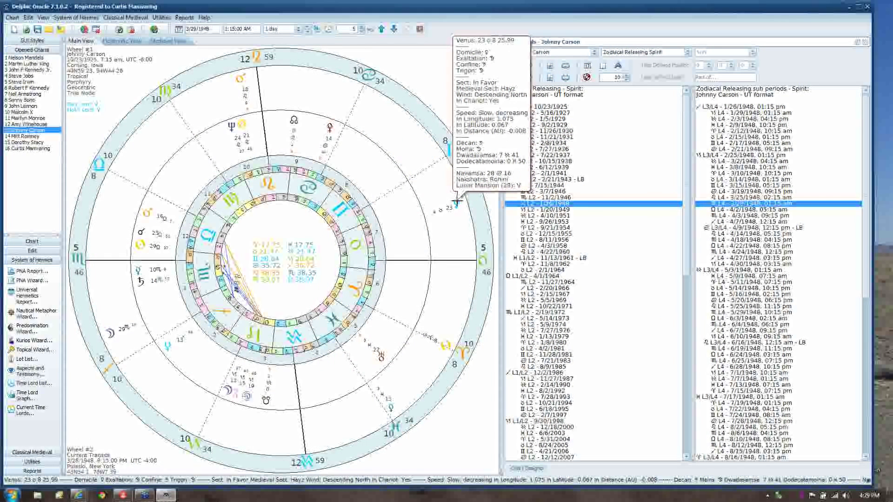
right_click(351, 160)
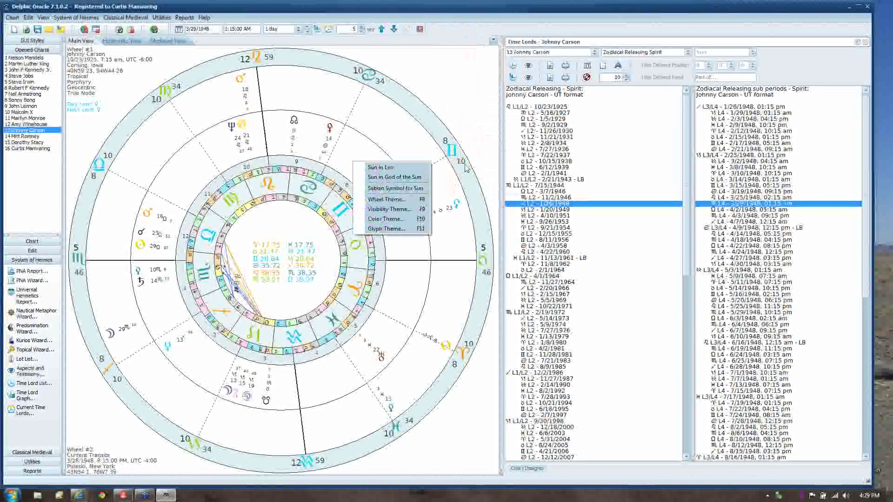
click(351, 119)
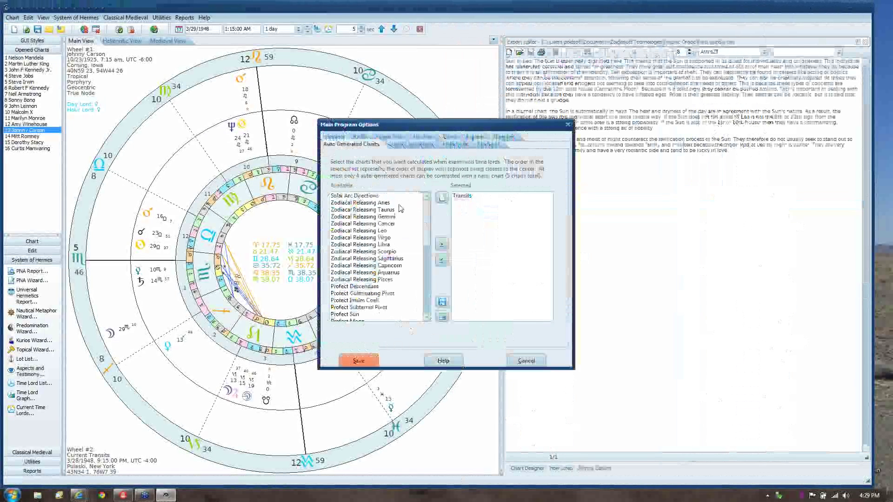
Step: Add Zodiacal Releasing Fortune and Profect Ascendant to the selected auto-generated charts alongside Transits
scroll(426, 306, down, 1)
scroll(421, 307, down, 8)
click(384, 308)
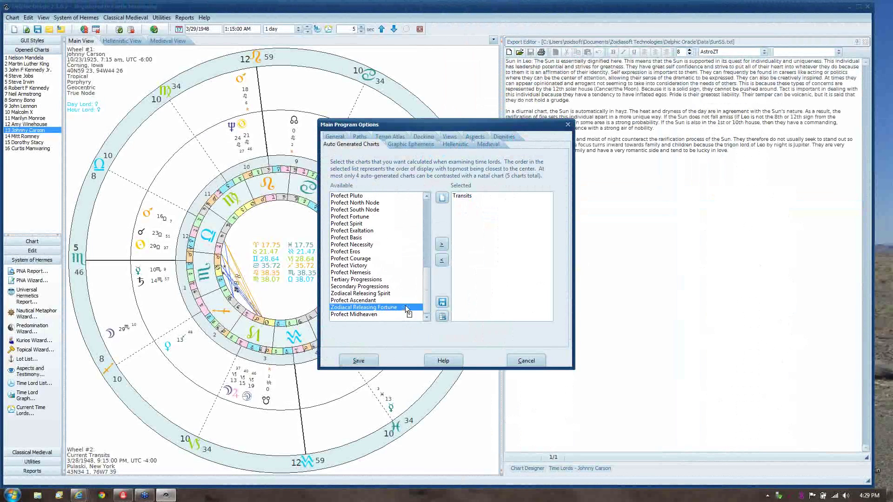
drag(384, 307, 474, 299)
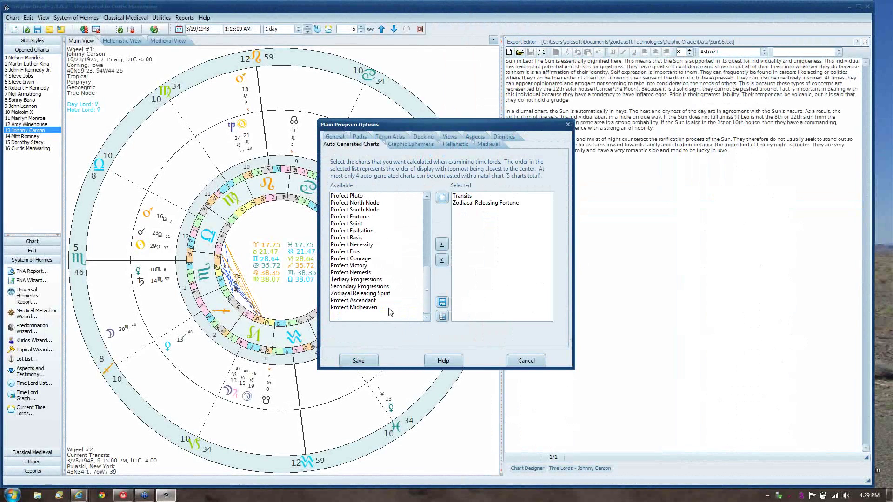
click(384, 304)
drag(484, 292, 483, 293)
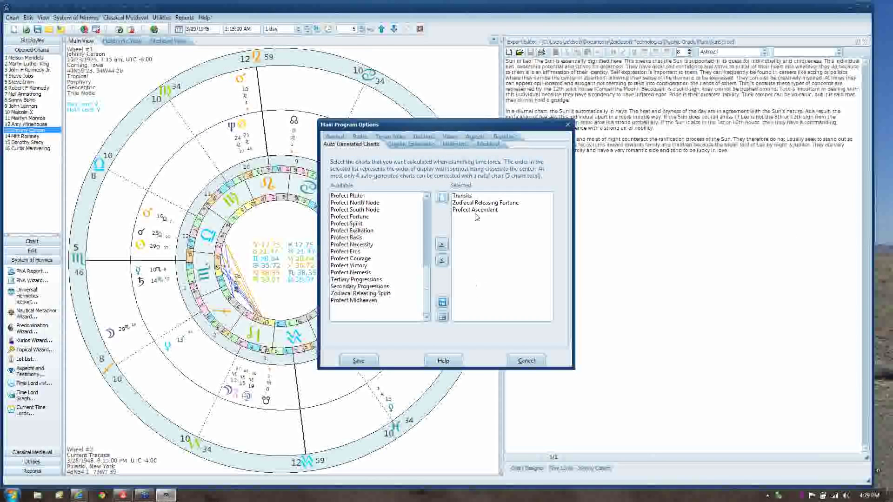
Step: Move Profect Ascendant above Transits in the selected auto-generated charts, then save the selection as default and store the program options
click(476, 209)
drag(475, 200, 475, 196)
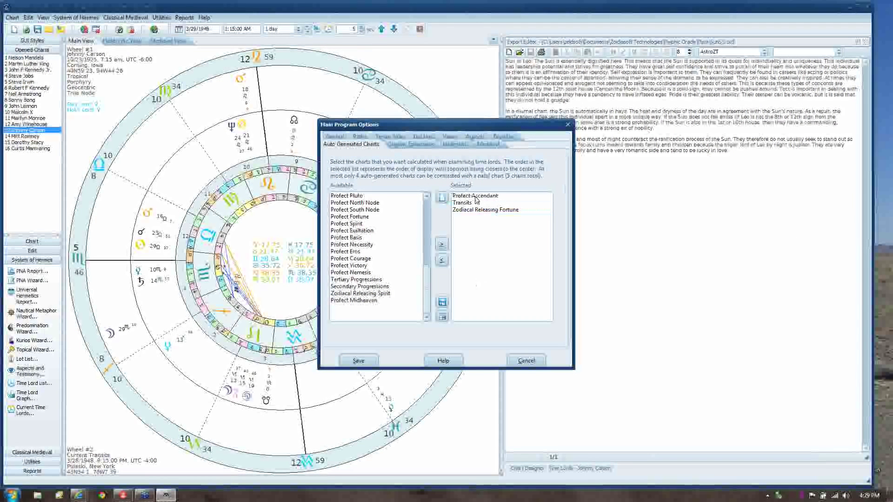
click(442, 302)
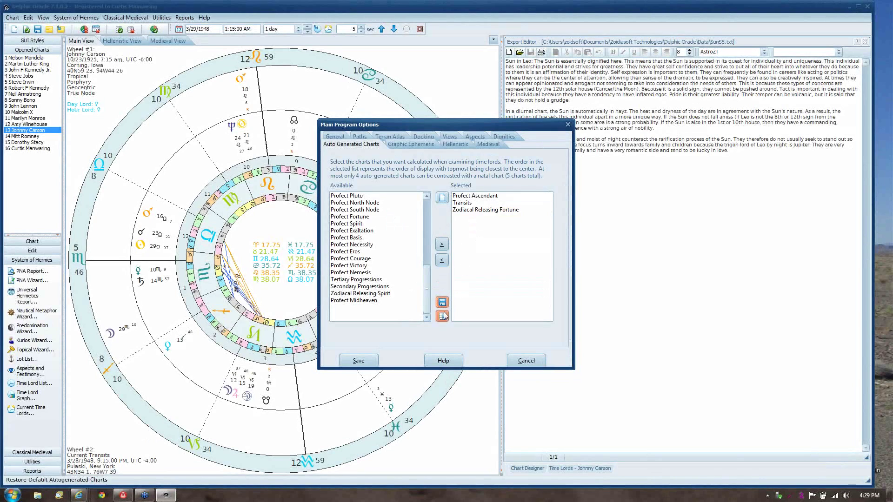
click(364, 360)
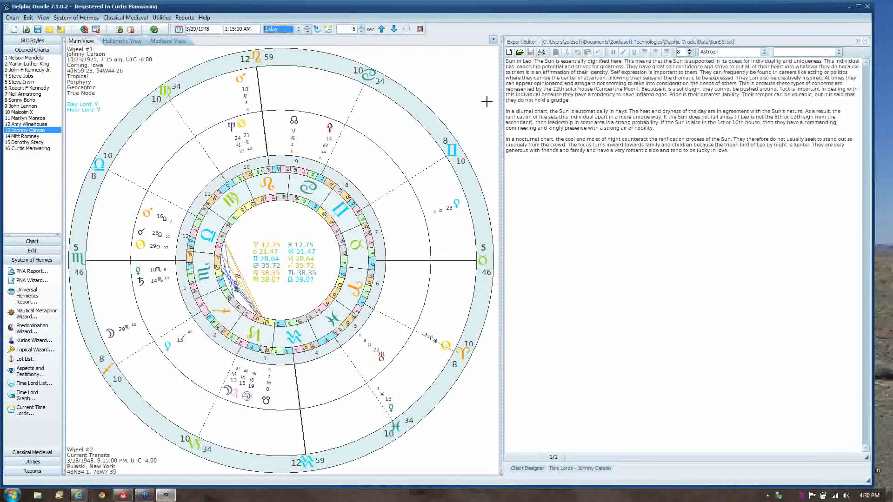
Step: Close the interpretation text and calculate the Distributions of the Solar Revolution for the Ascendant, using the Solar Return only selection
click(864, 43)
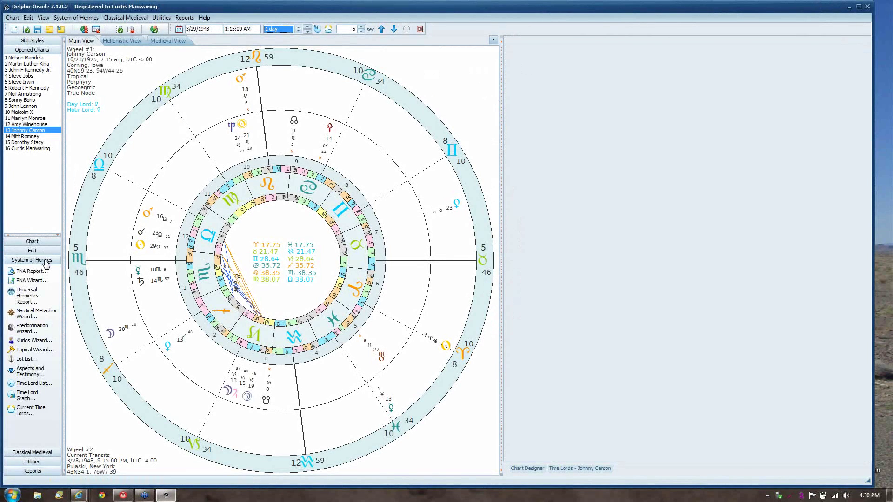
click(40, 453)
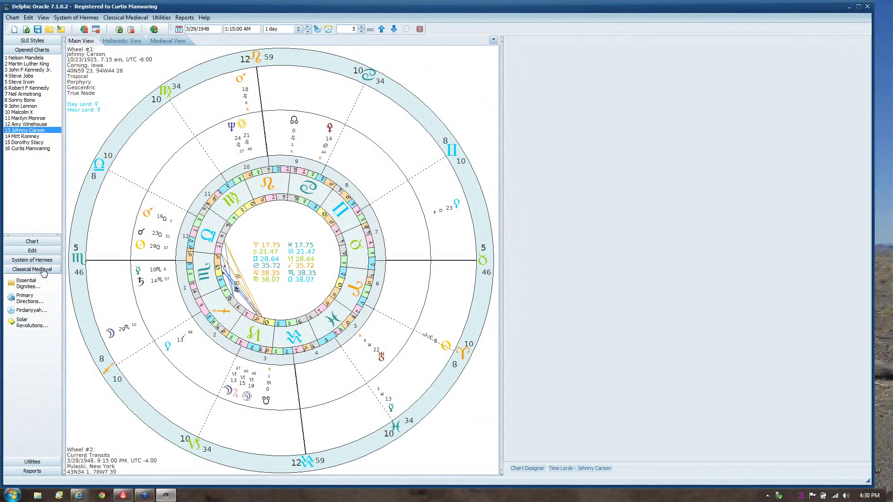
click(43, 260)
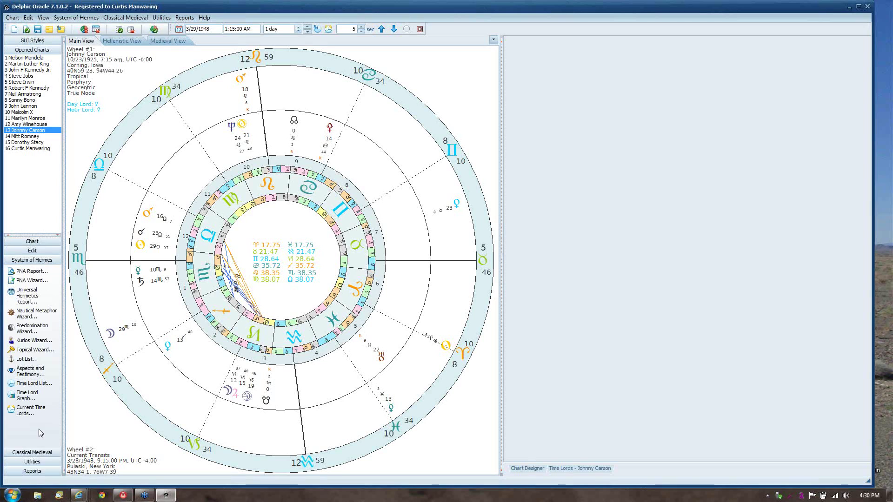
click(32, 452)
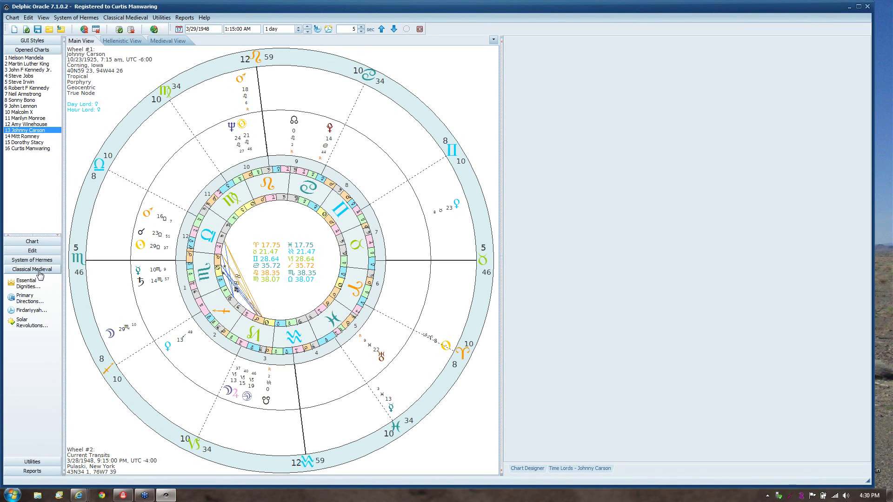
click(24, 325)
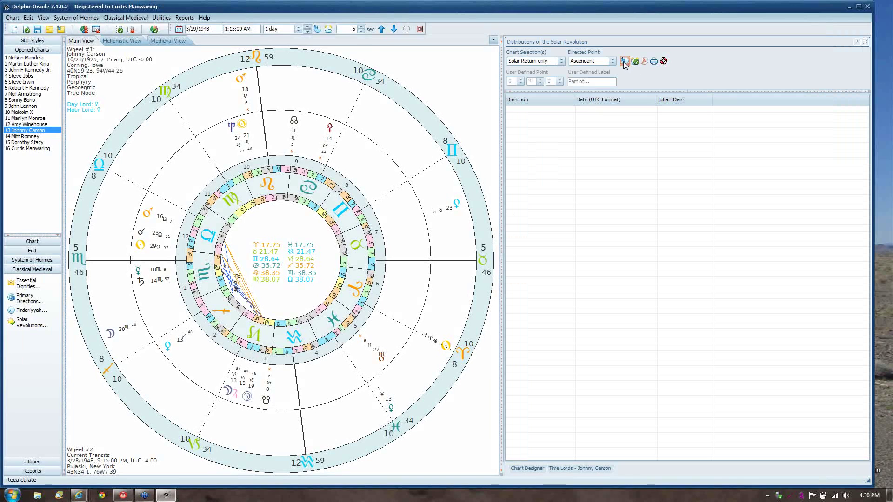
click(624, 61)
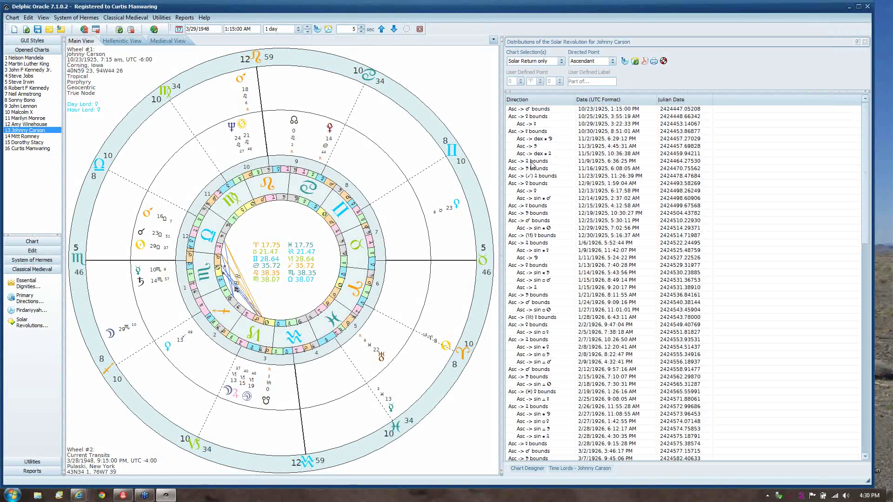
Step: Change the directed point to Fortune, draw the wheels for the 11/23/1925 1:40:57 AM direction, and close the distributions list
click(612, 61)
scroll(616, 78, up, 1)
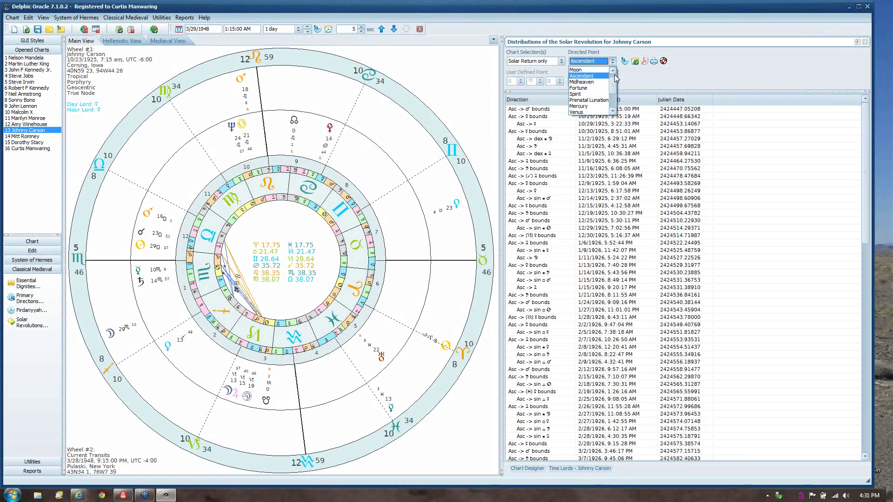
click(589, 88)
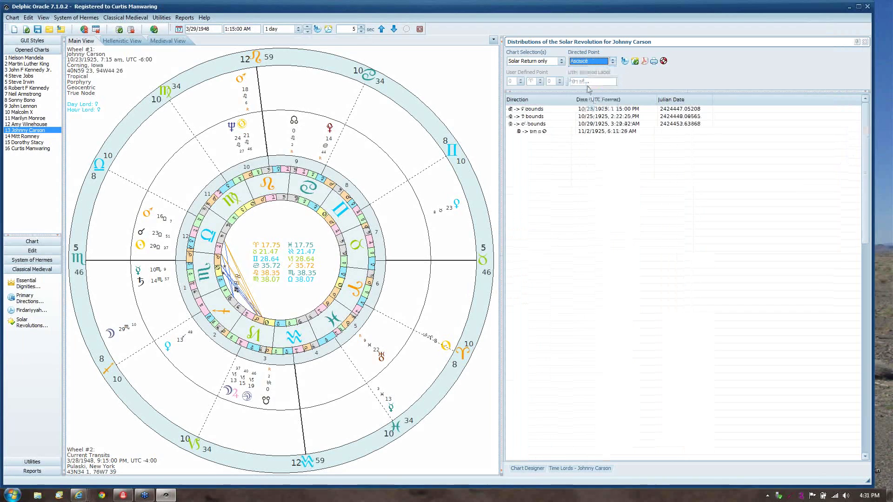
click(531, 206)
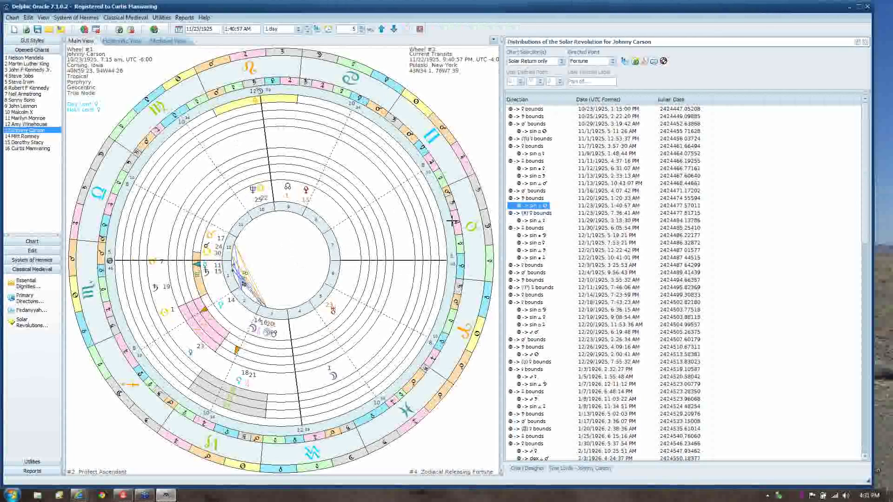
click(865, 42)
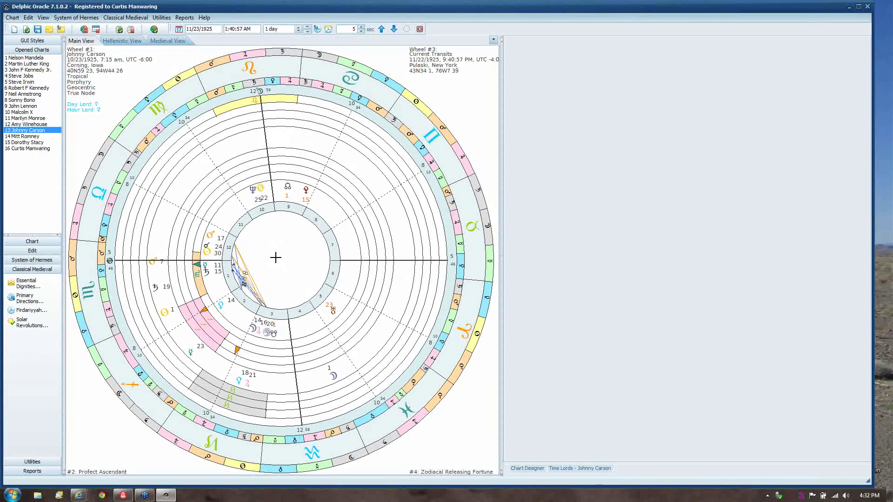
Step: Review the Tri-Wheel's BoundWheel and DecanWheel properties in the Chart Designer, including the available DecanType options
mouse_move(158, 261)
double_click(281, 262)
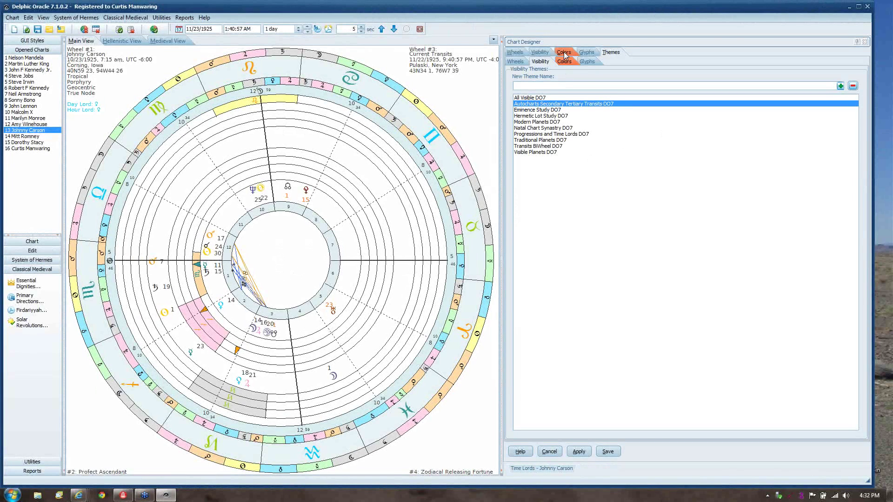
click(516, 52)
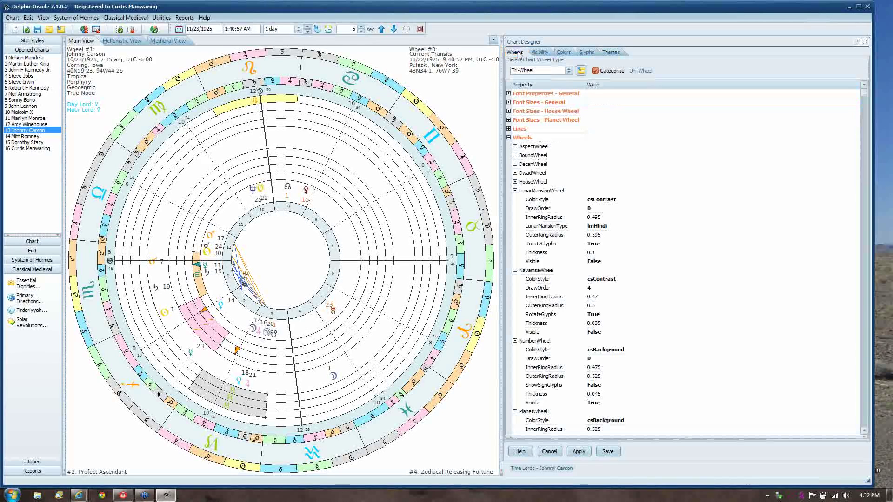
click(514, 155)
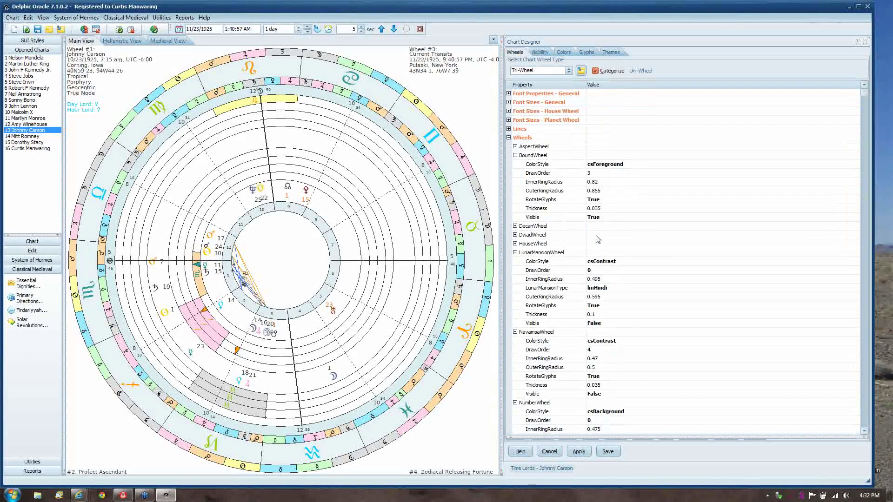
click(515, 226)
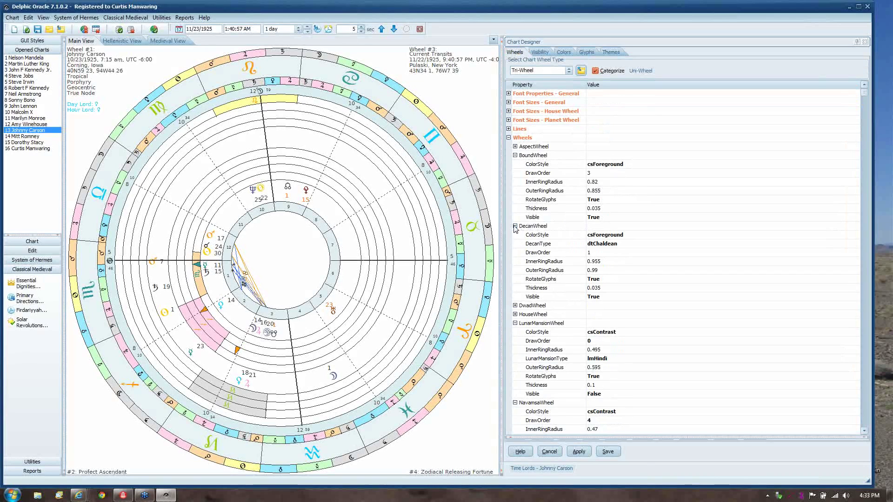
click(649, 243)
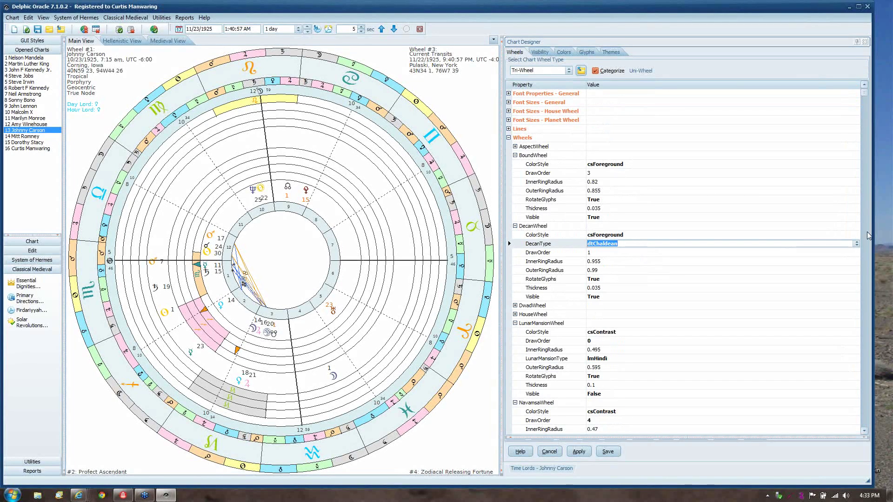
click(856, 243)
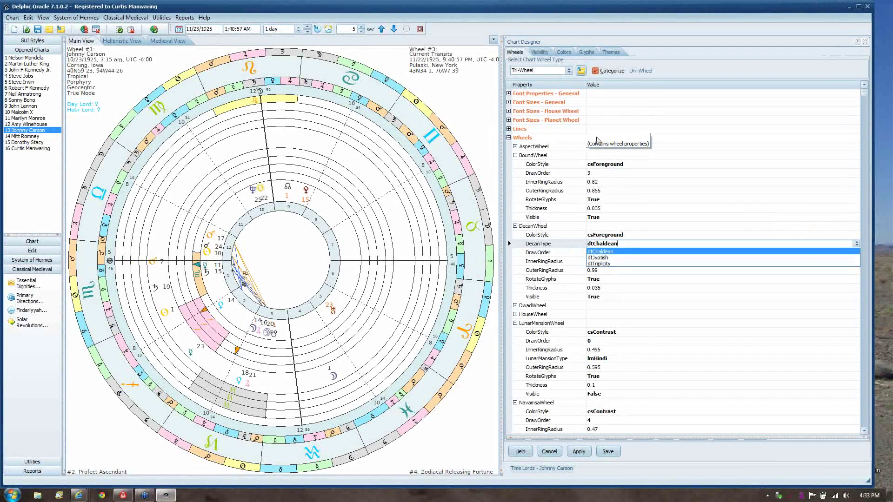
Step: Review the General and Dignities program options, including the confines and trigon choices, and return to the Chart Designer
click(384, 187)
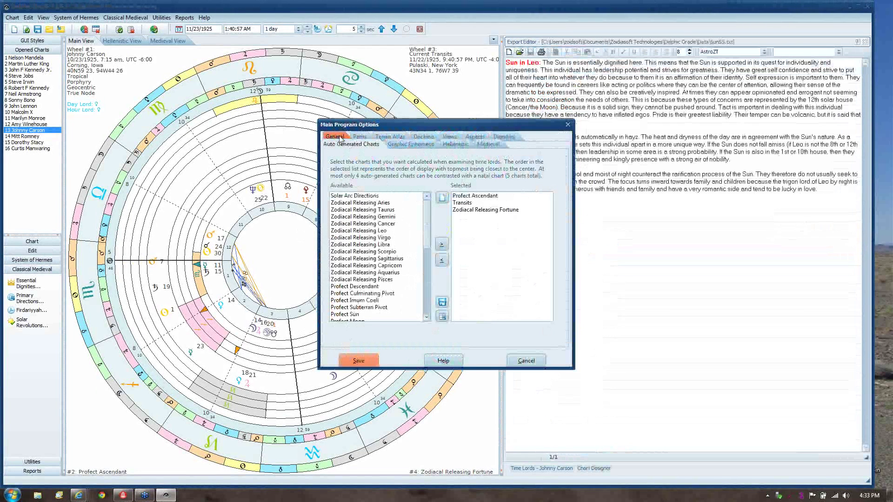
click(340, 138)
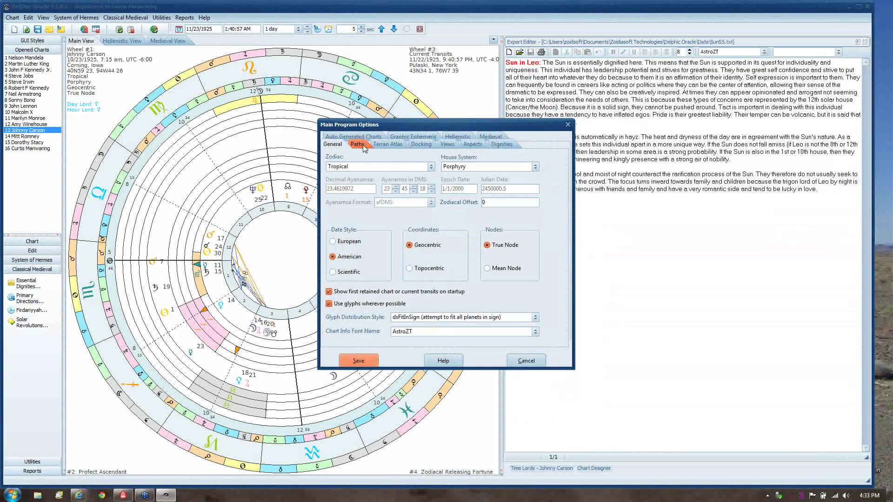
click(493, 145)
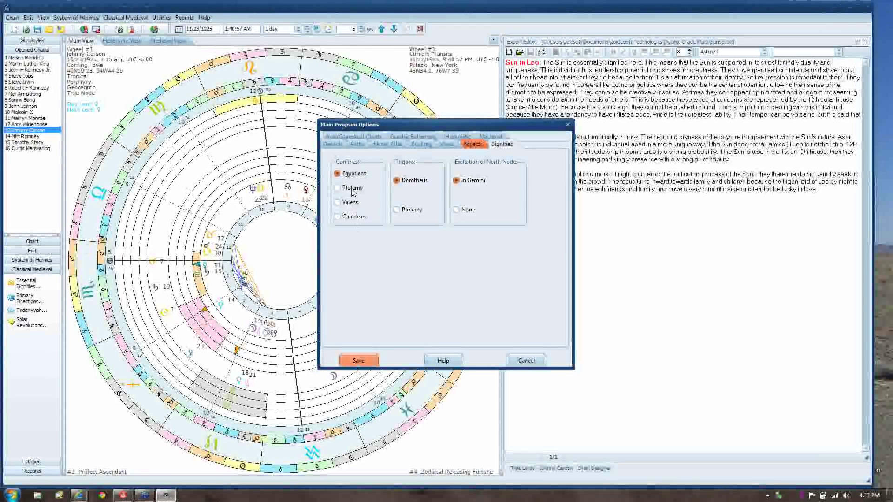
click(359, 360)
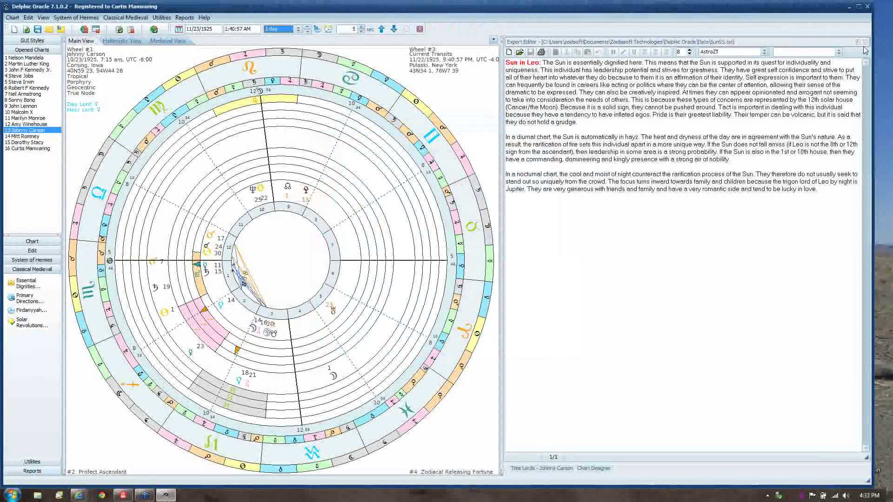
click(864, 42)
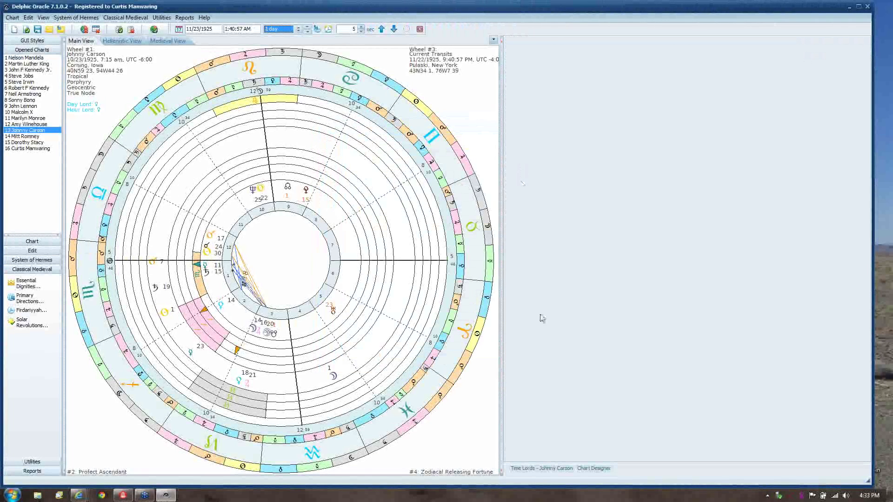
click(597, 468)
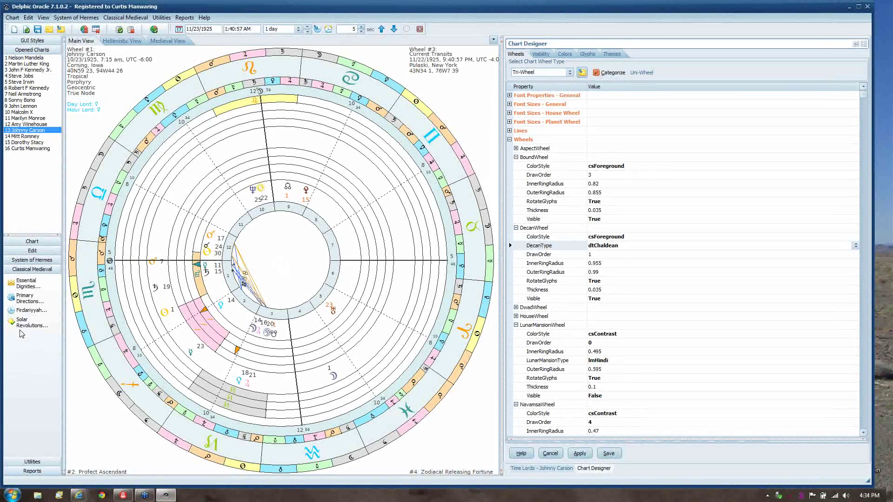
Step: Generate the Graphic Ephemeris for the natal chart and check the available dial intervals, keeping 45
click(33, 461)
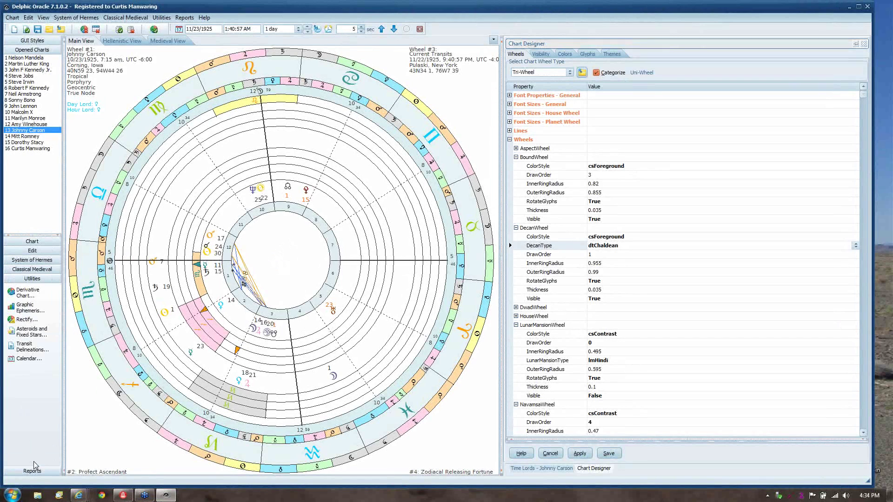
click(27, 306)
click(591, 54)
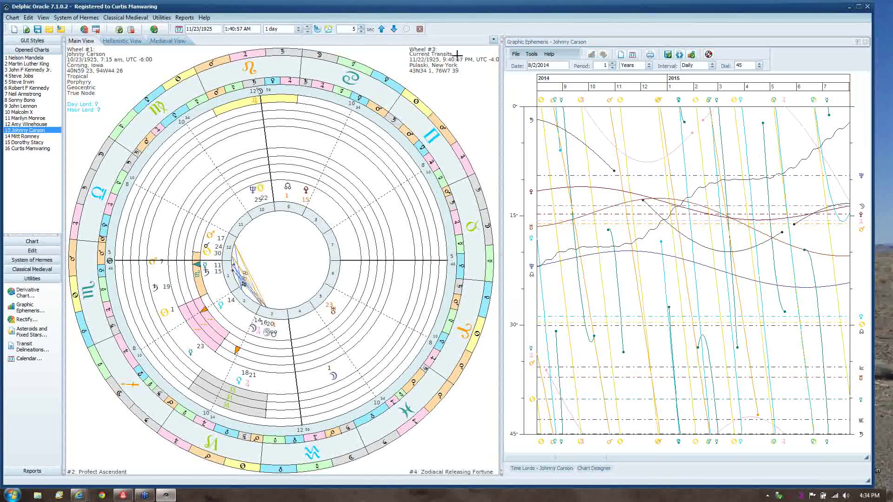
click(759, 66)
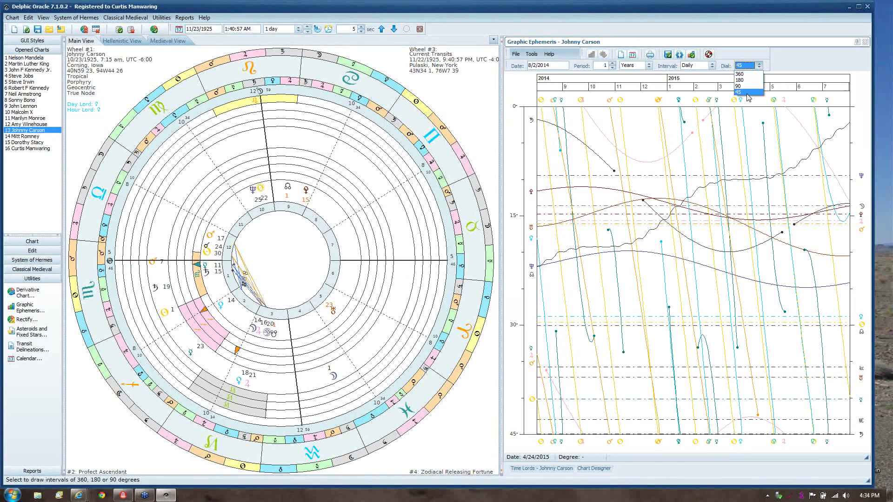
click(760, 67)
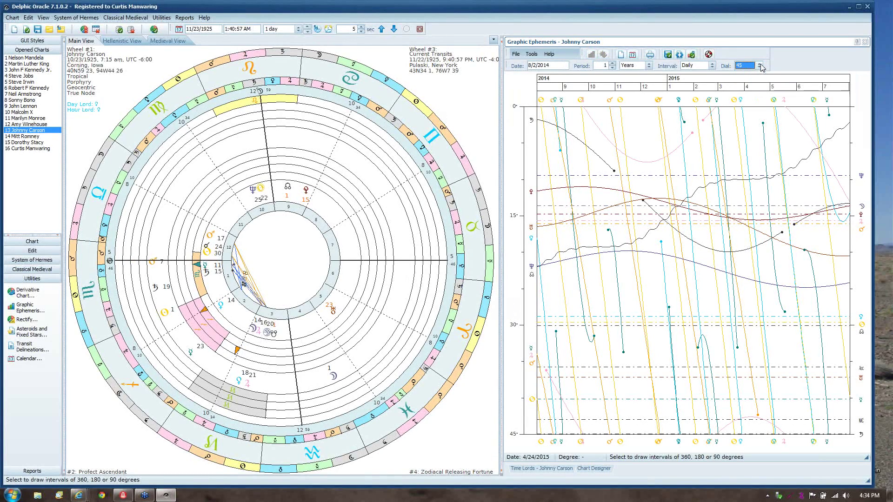
Step: Redraw the wheels from points on the graphic ephemeris, including 10/25/2014 and 2/5/2015, ending on 11/12/2014
click(608, 231)
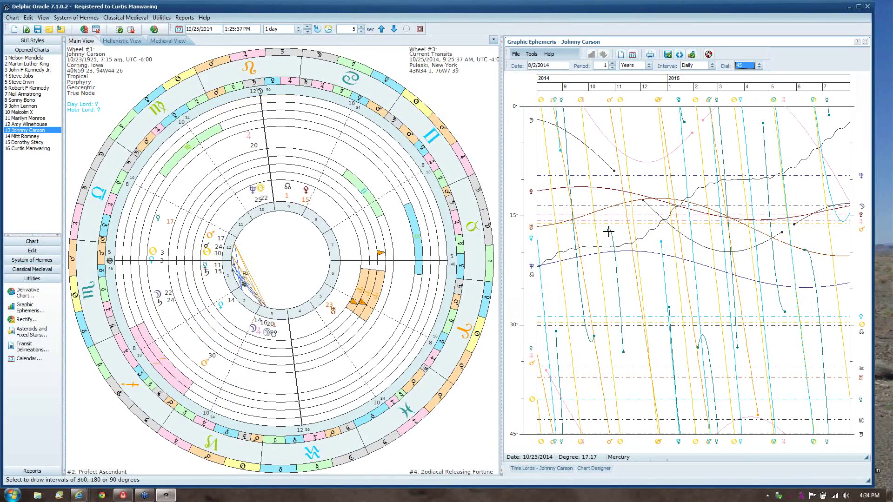
click(732, 253)
click(697, 176)
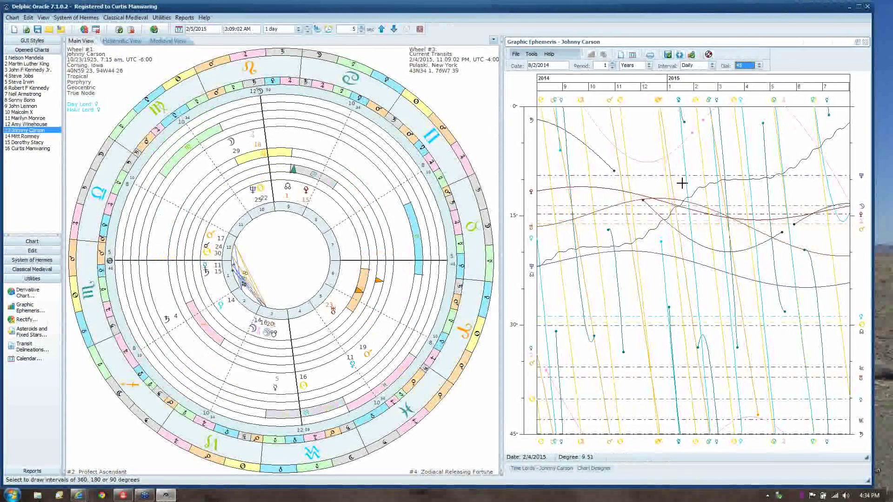
click(624, 275)
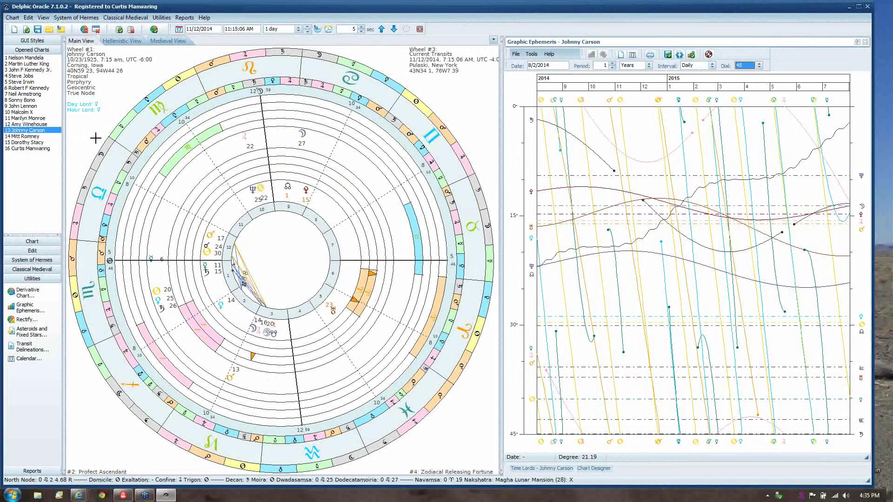
Step: Close the Graphic Ephemeris, return to the Chart Designer and read the details of the Moon and Jupiter in the wheel
click(865, 42)
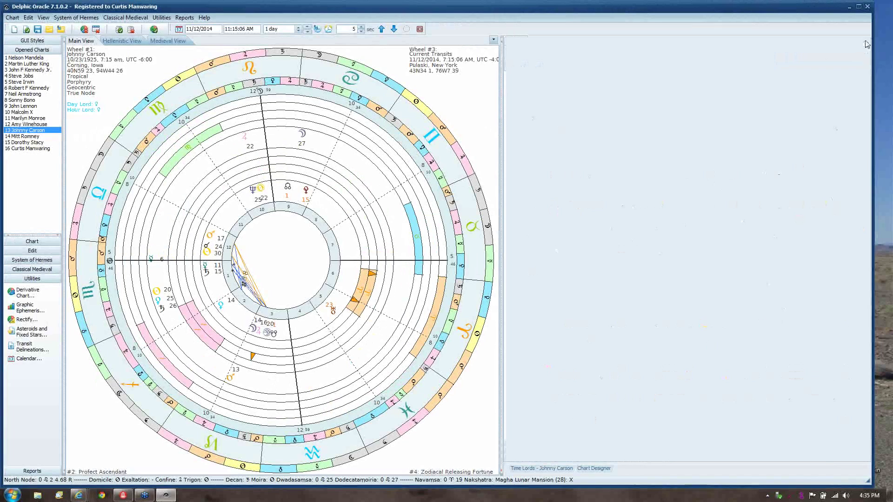
click(586, 470)
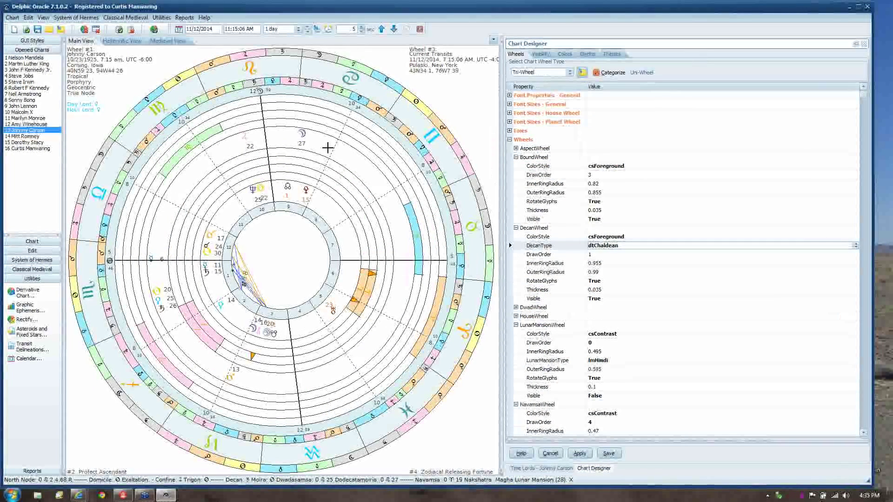
mouse_move(303, 133)
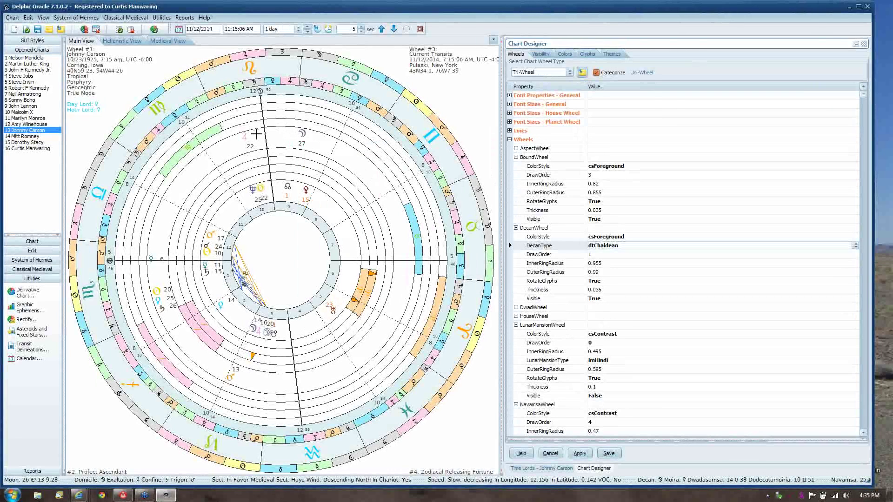
mouse_move(247, 134)
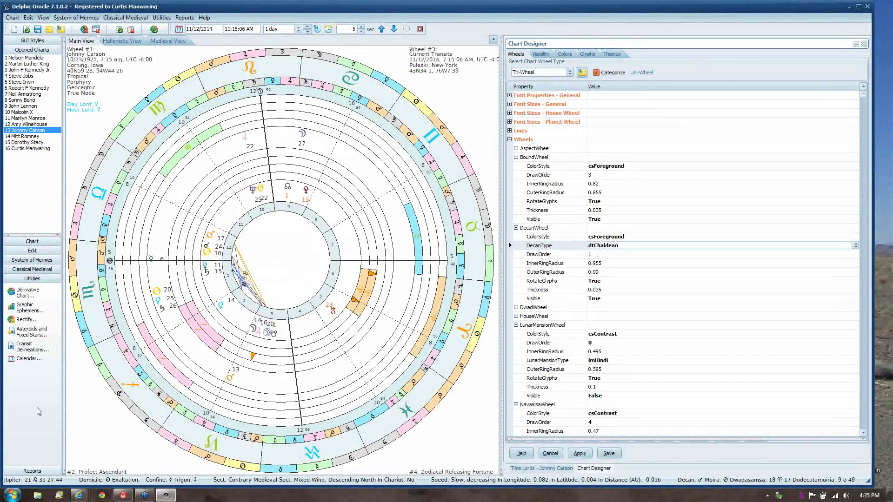
Step: Generate the natal chart's planetary speed report from the miscellaneous reports, review it and close the Reports pane
click(30, 471)
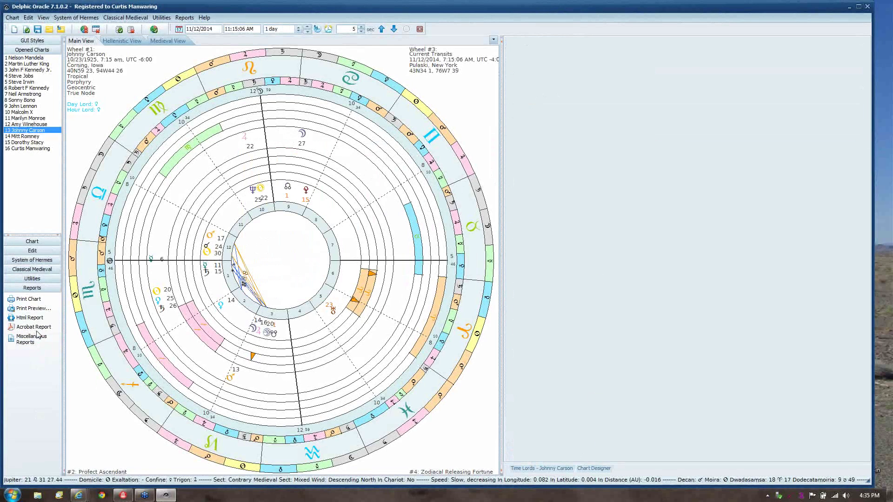
click(32, 339)
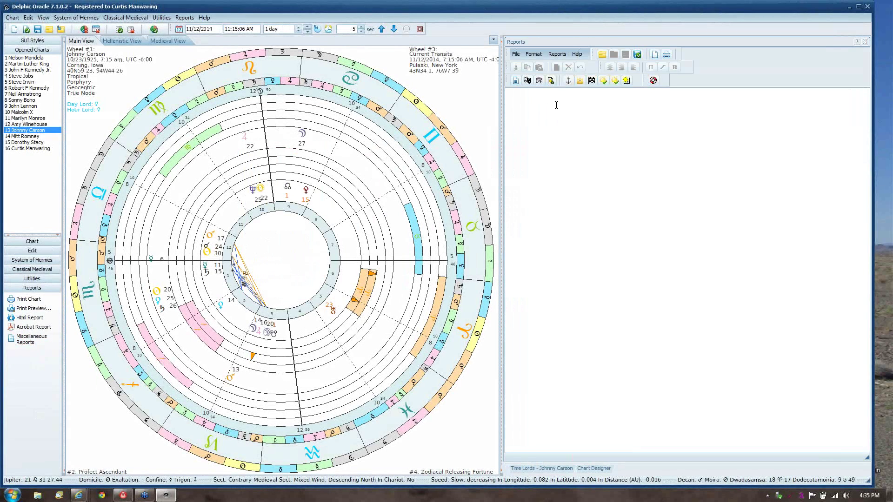
click(592, 81)
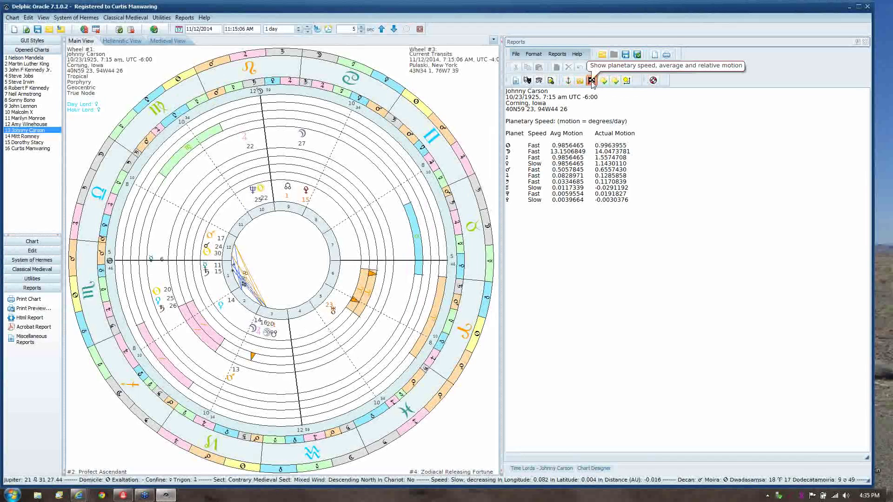
click(864, 42)
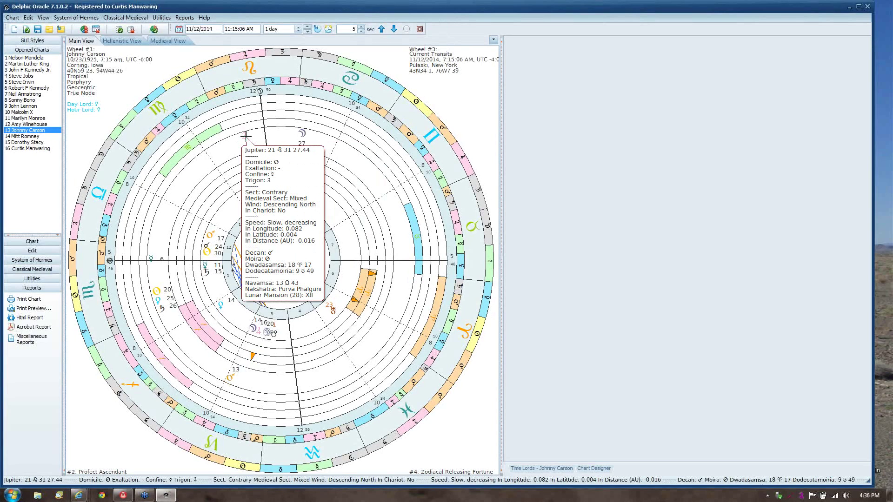
Step: List the natal chart's asteroids and fixed stars, including stars, planets and hypotheticals
click(41, 281)
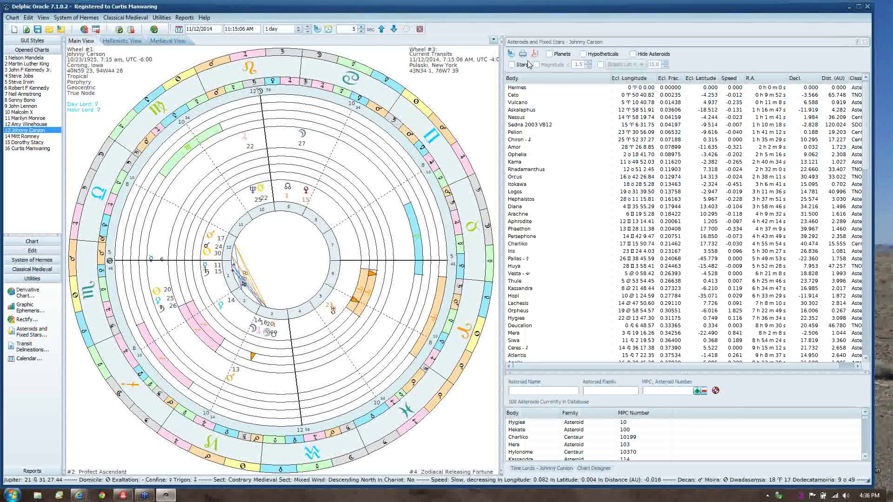
click(512, 66)
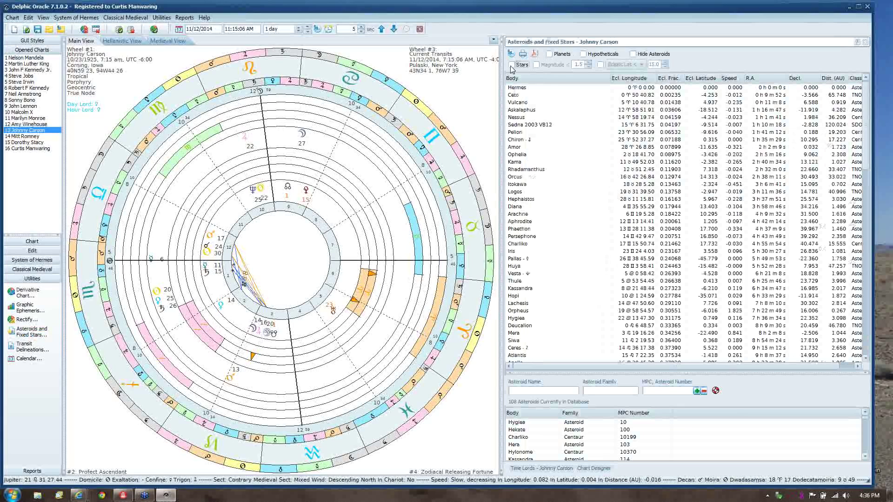
click(559, 56)
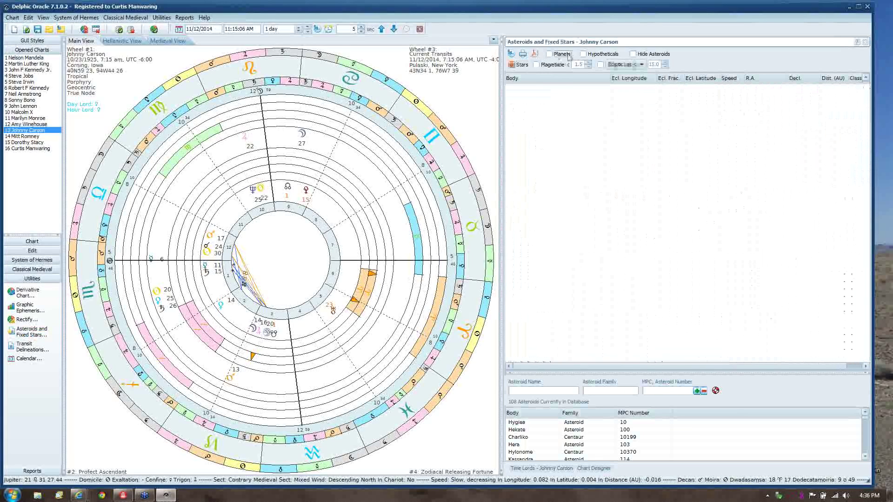
click(584, 57)
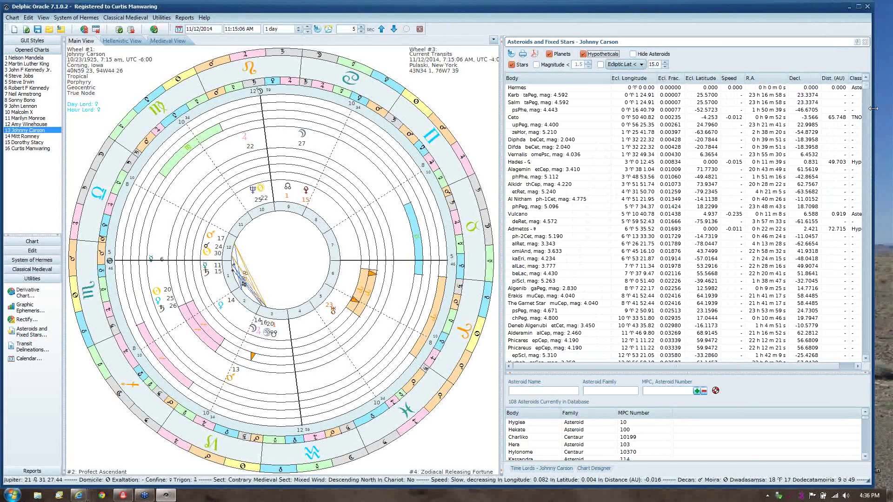
Step: Compare the listed bodies sorted by ecliptic longitude, ecliptic latitude and ecliptic fraction, and close the Asteroids and Fixed Stars list
drag(873, 108, 889, 110)
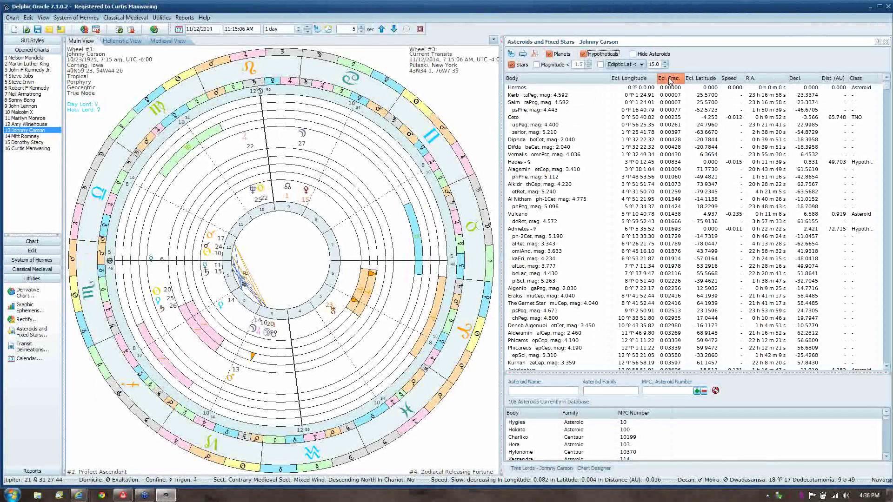
click(596, 80)
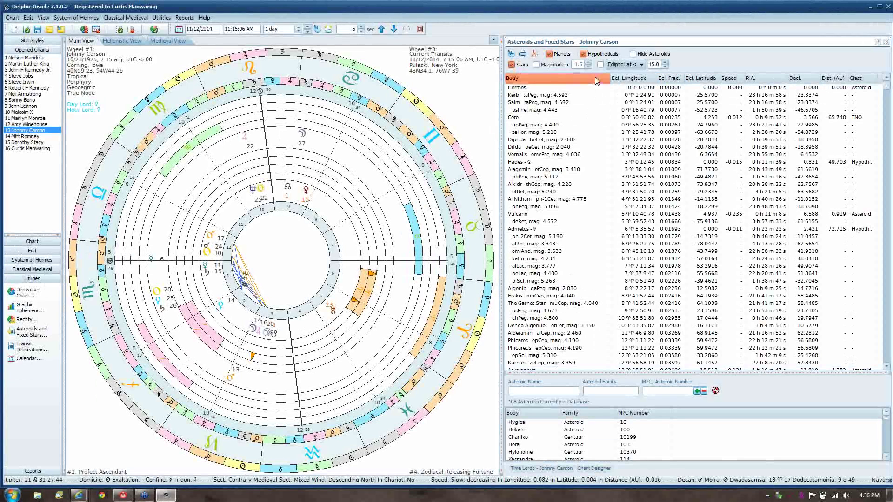
click(646, 80)
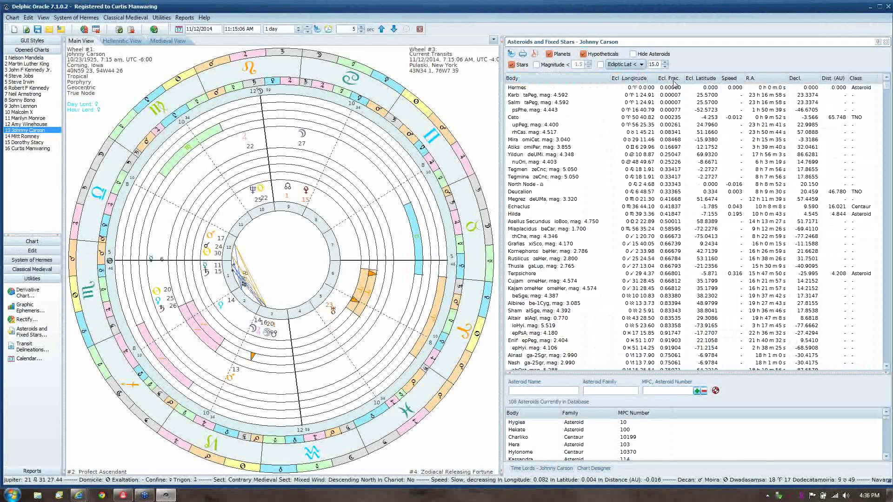
click(701, 81)
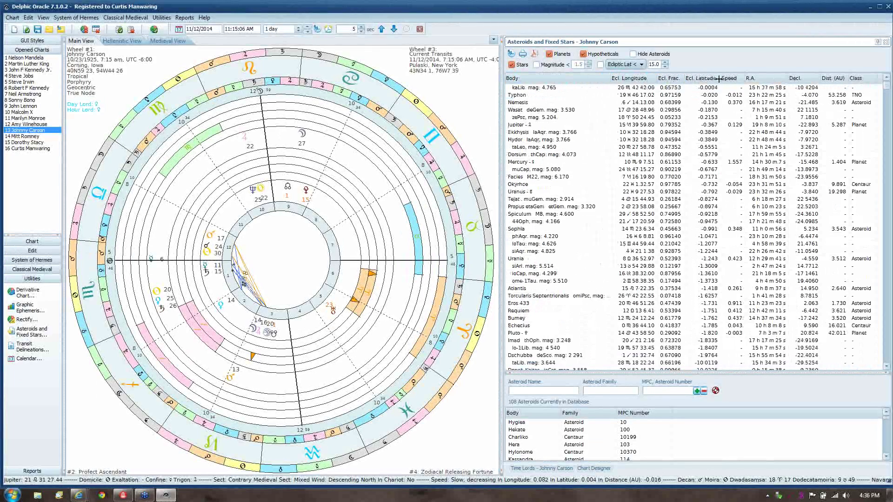
click(677, 80)
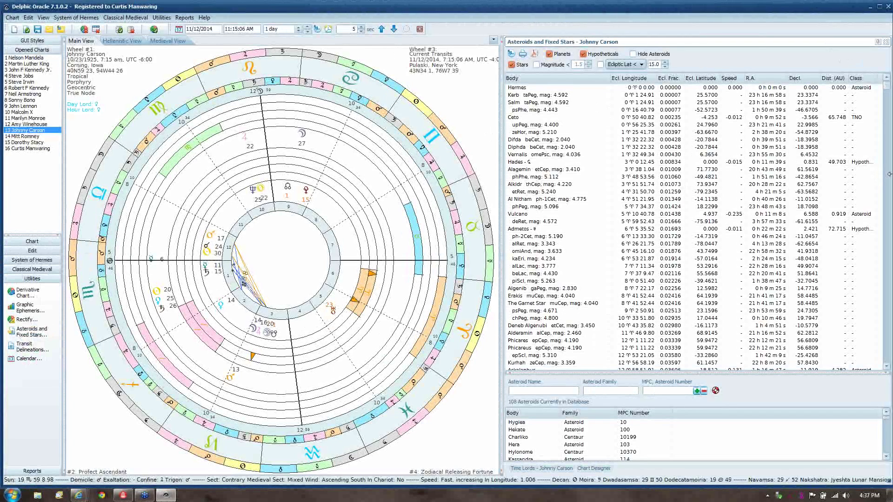
drag(890, 174, 869, 176)
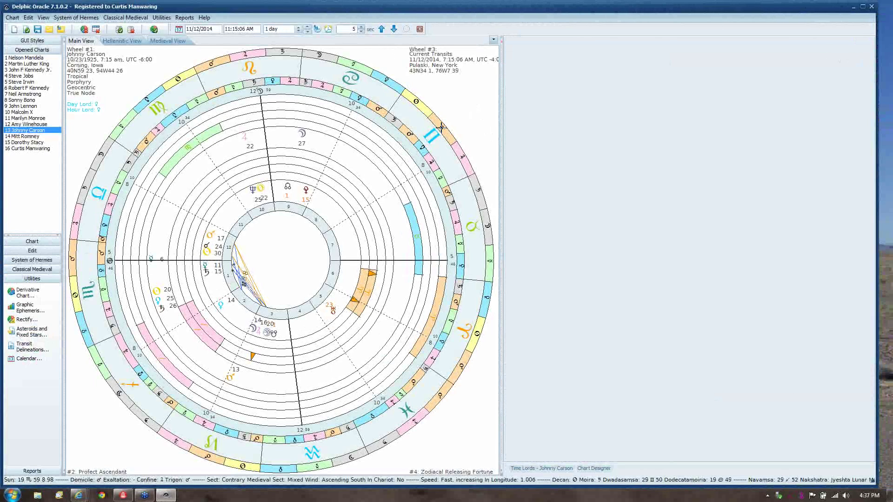
Step: Review the confines, trigons and North Node exaltation choices in the Dignities options and close the dialog
key(ctrl+o)
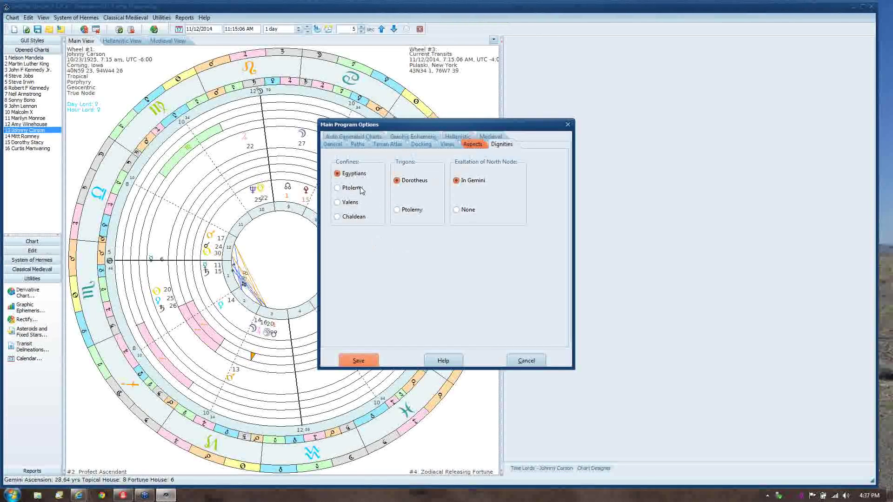
click(568, 126)
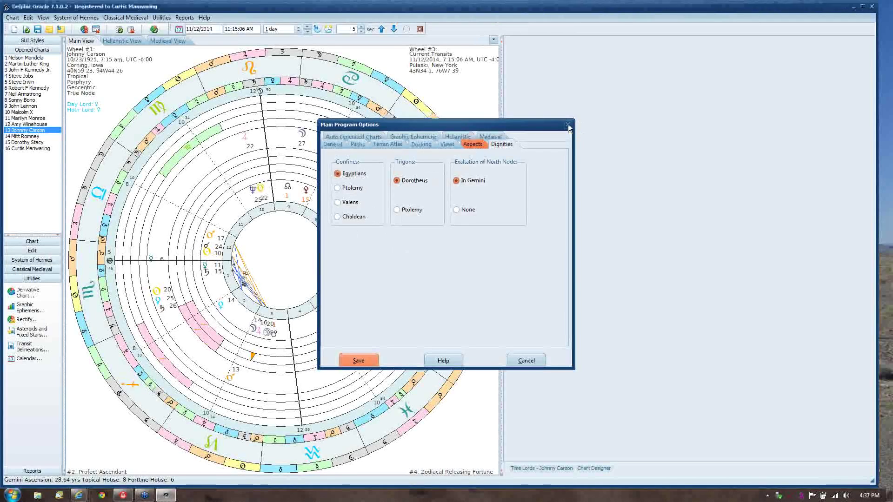
Step: Draw the Time Lords Graph for the natal chart over 120 years
click(32, 269)
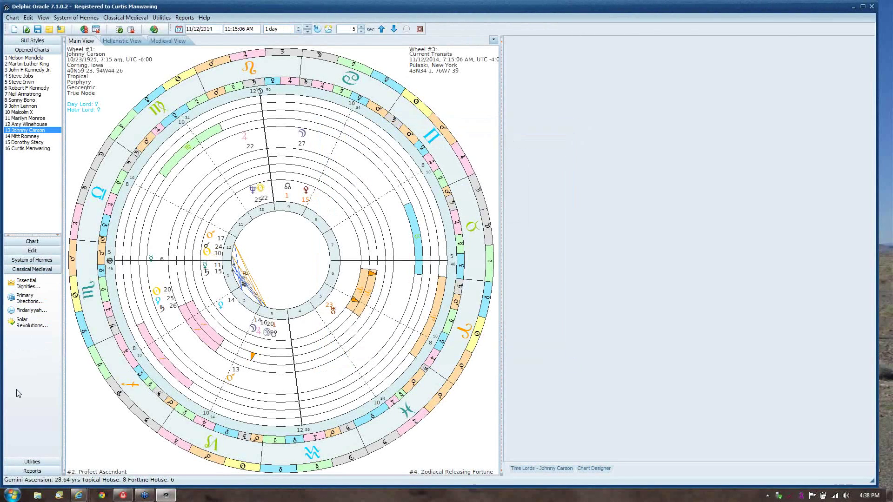
click(33, 261)
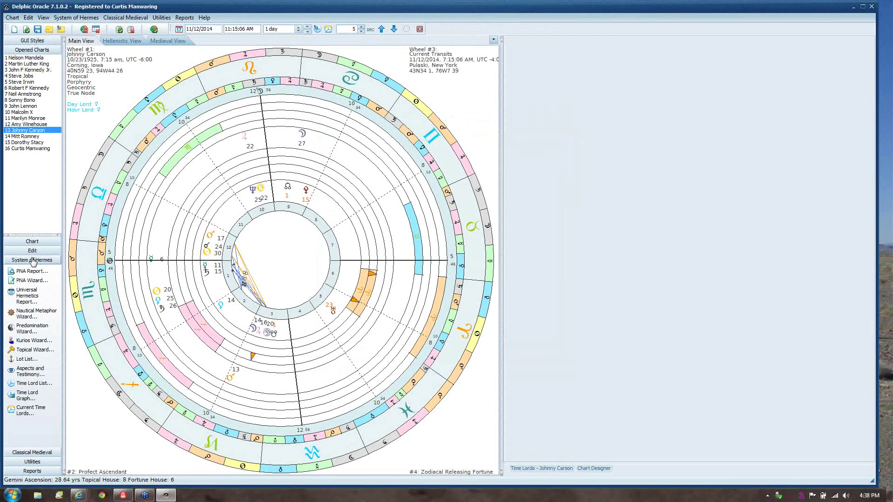
click(28, 396)
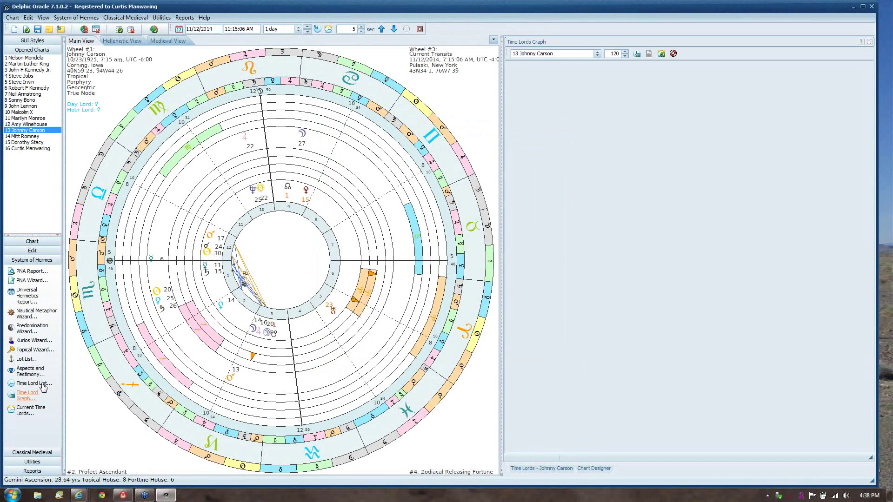
click(636, 55)
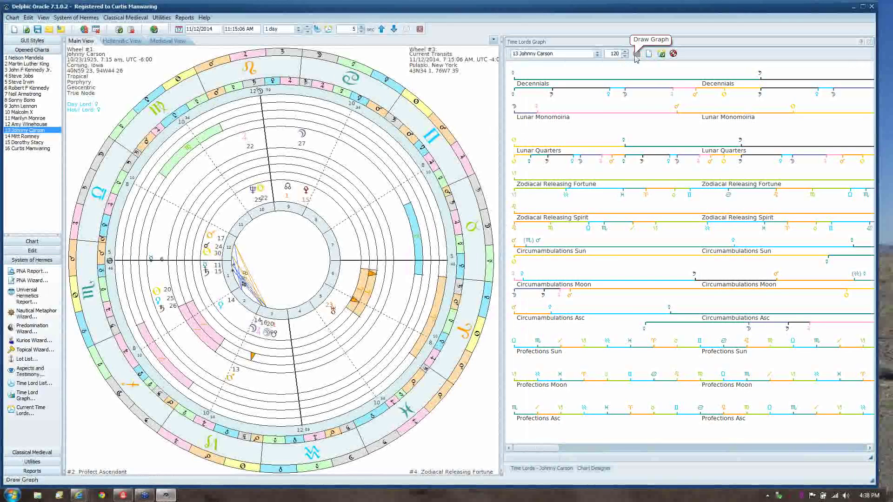
Step: Restore the saved time lord theme Annual Divisions (all authors) in the graph settings, then clear and redraw the graph
right_click(539, 108)
drag(464, 171, 451, 252)
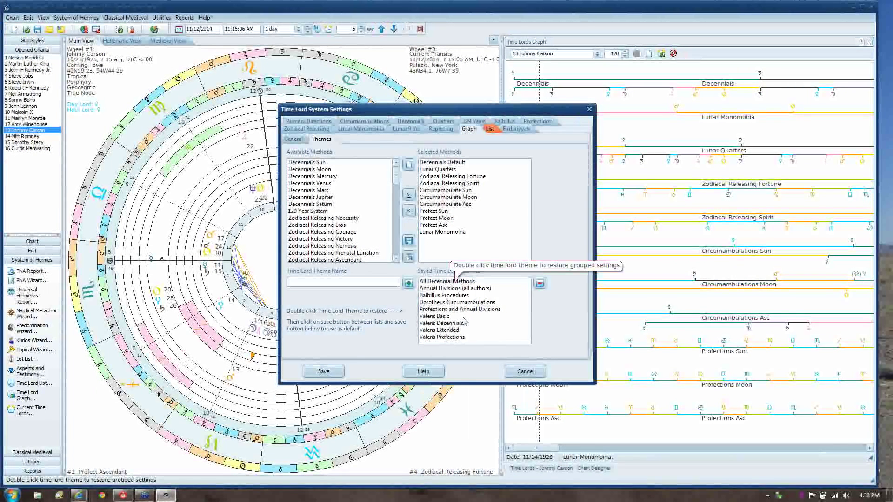
double_click(449, 288)
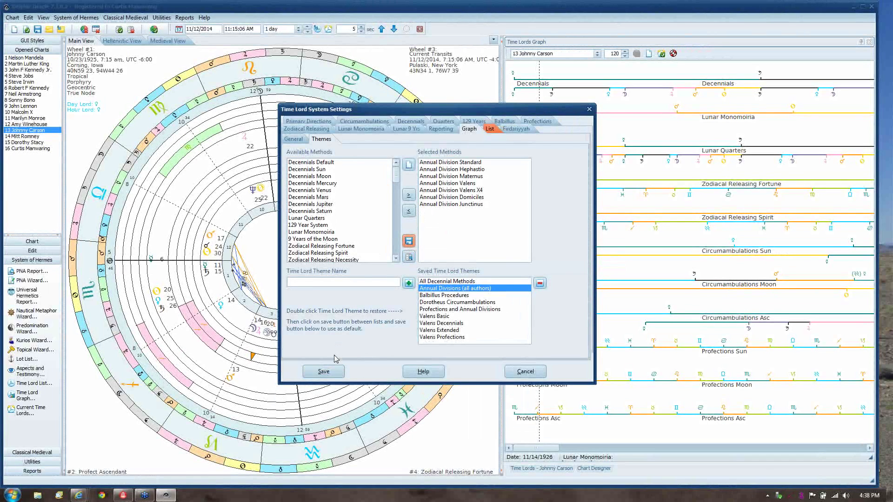
click(331, 371)
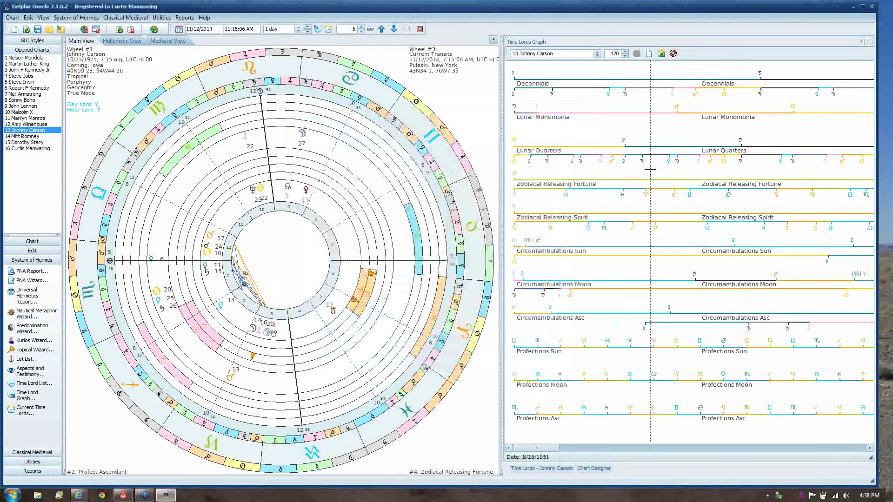
click(649, 54)
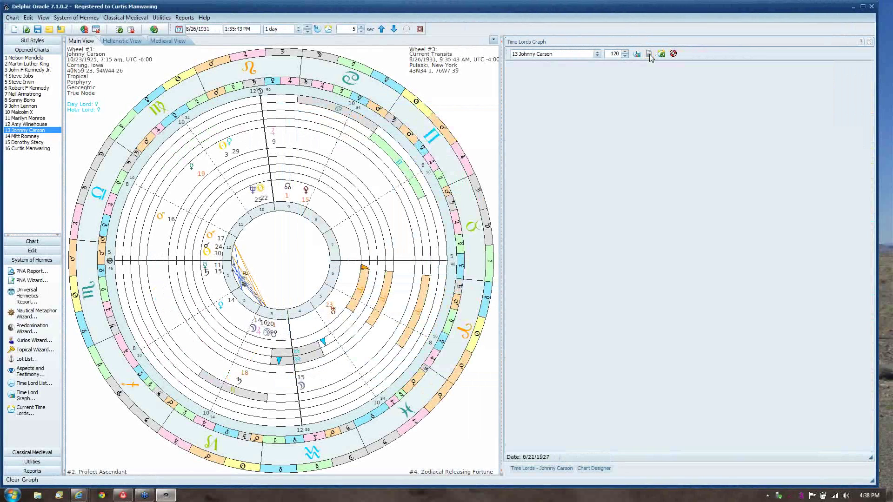
click(637, 55)
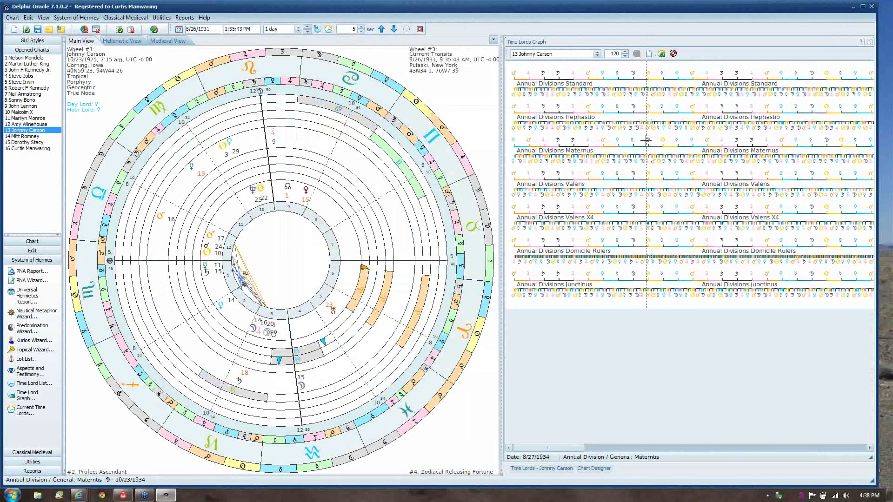
Step: Increase the graph's pixels per year, save the settings and redraw the annual divisions at the wider scale
mouse_move(636, 161)
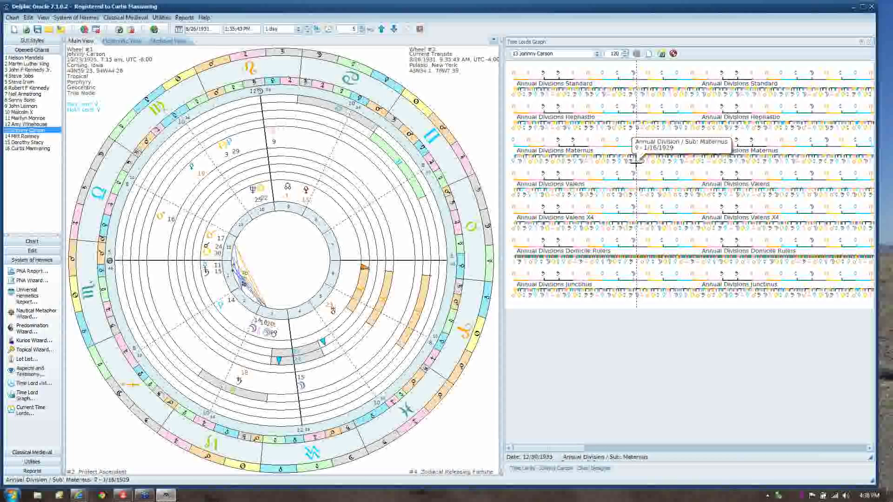
right_click(636, 161)
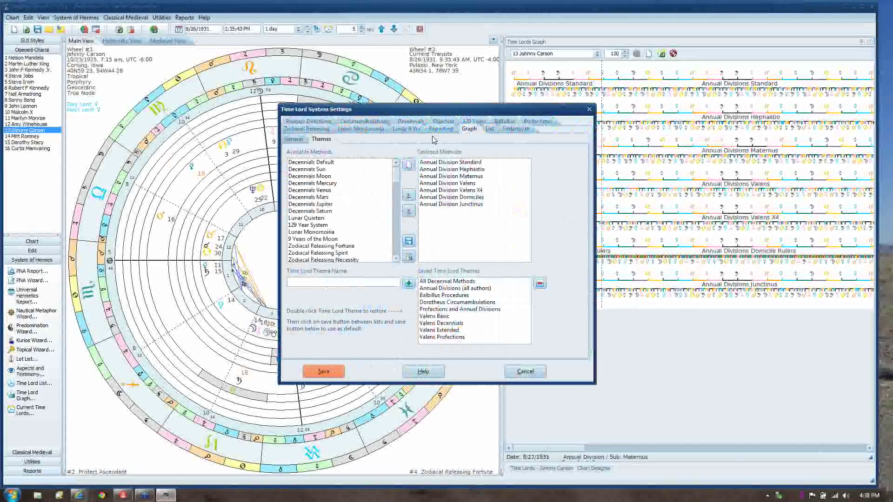
click(300, 139)
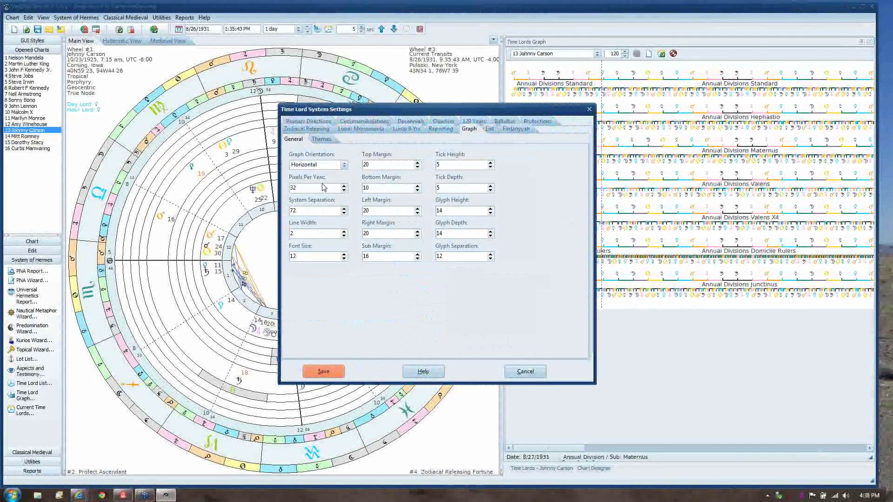
double_click(293, 188)
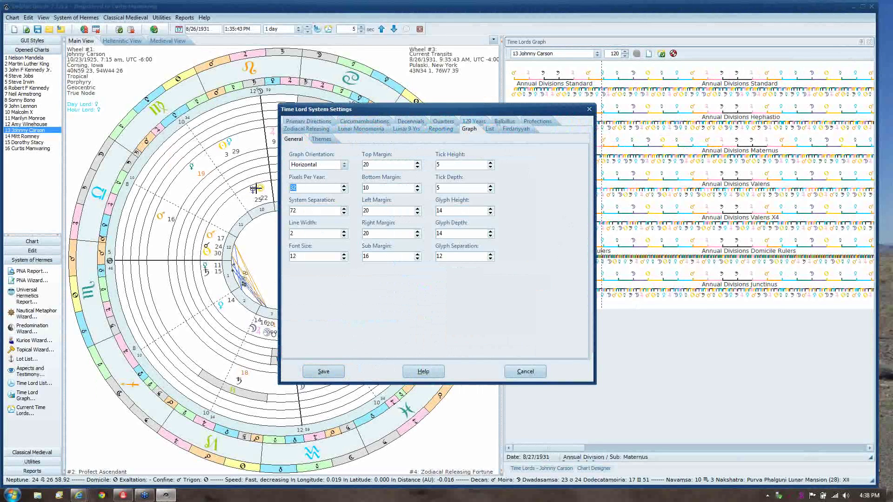
text(30)
click(324, 371)
click(636, 54)
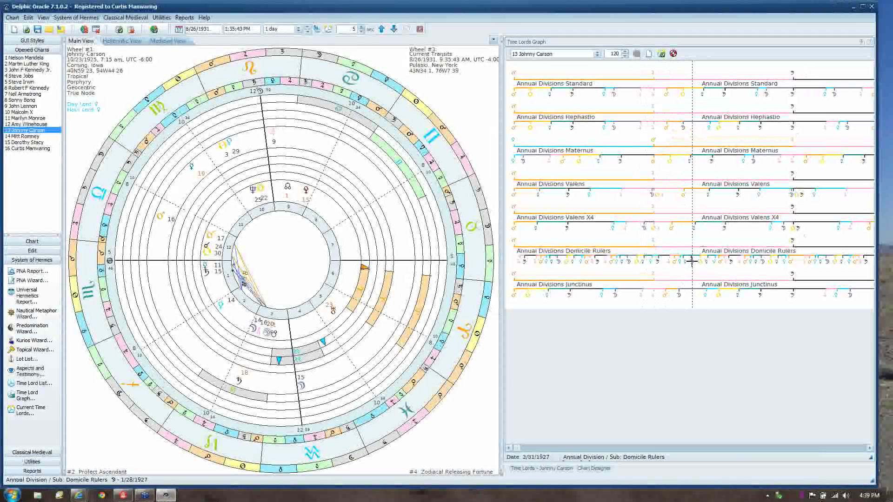
mouse_move(691, 262)
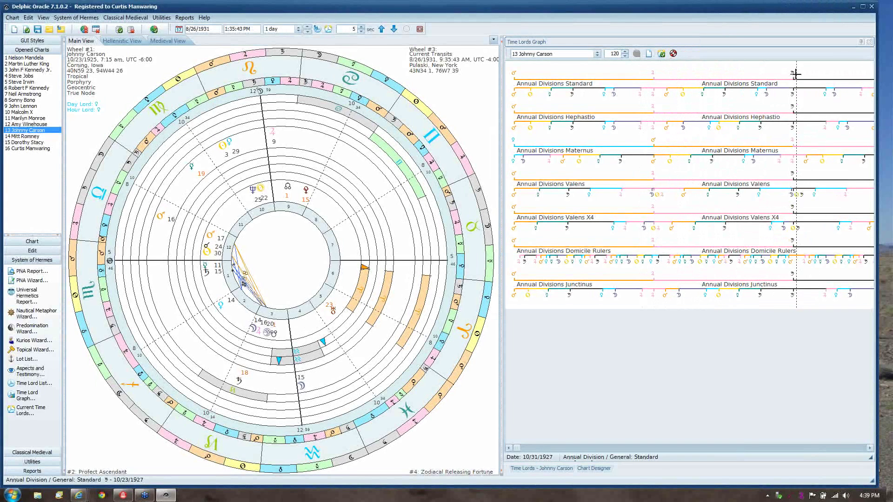
Step: Examine the annual divisions in the Time Lords Graph and review its general graph settings, then close them without saving
mouse_move(793, 72)
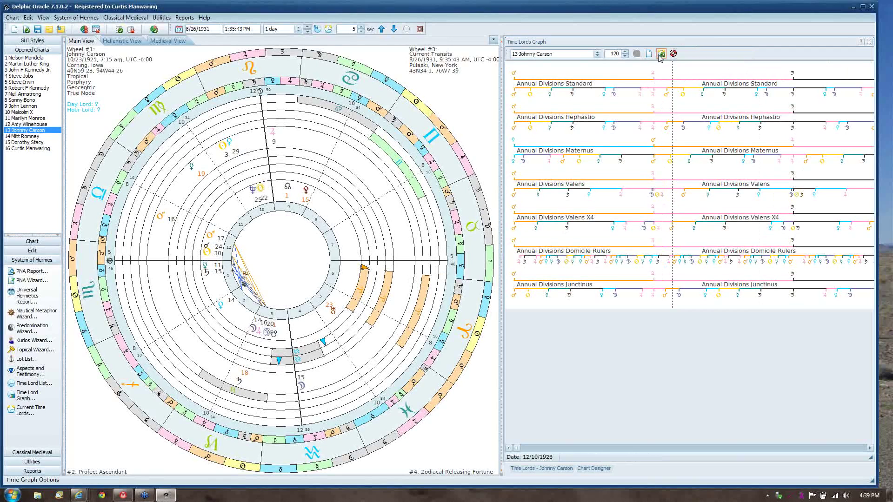
click(716, 47)
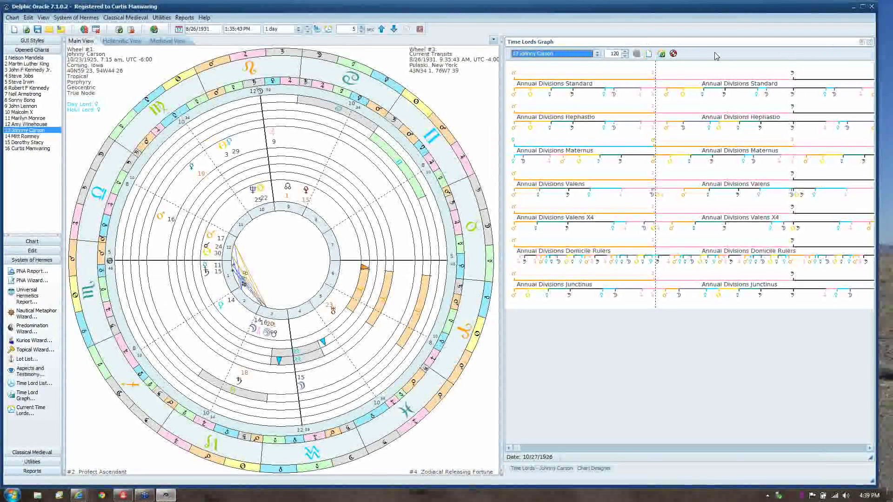
double_click(632, 111)
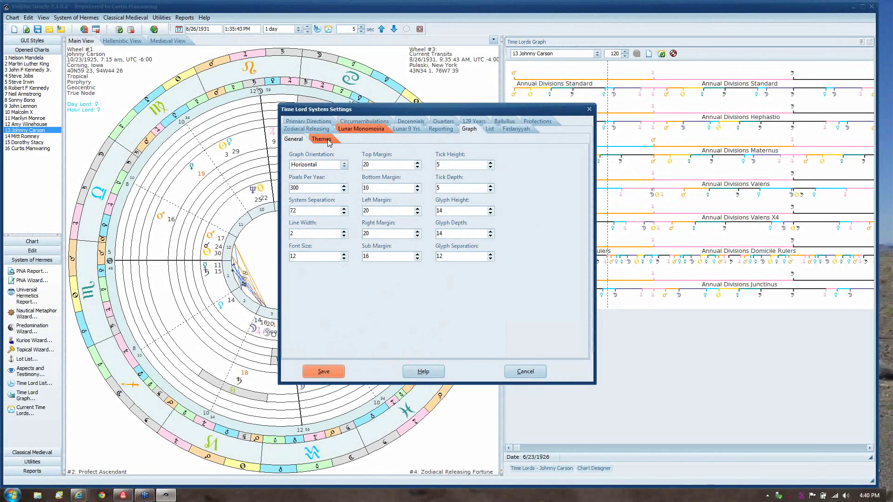
click(589, 109)
mouse_move(274, 132)
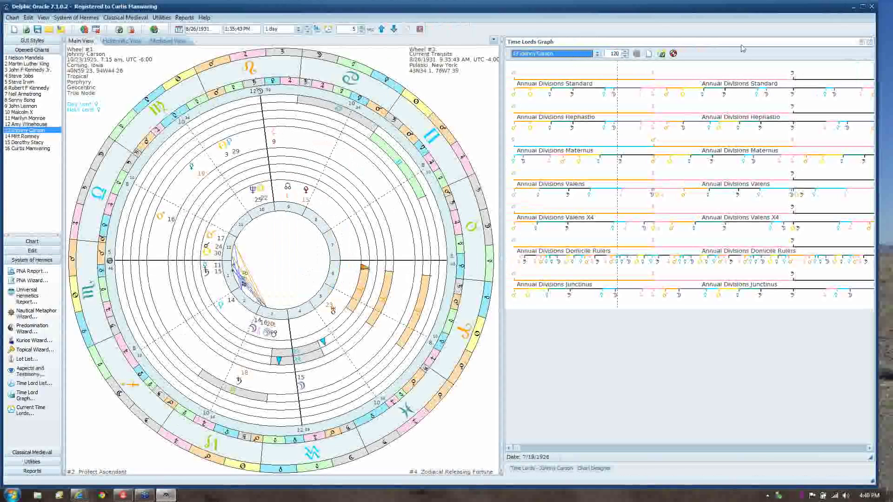
Step: Clear and close the Time Lords Graph, then open the Asteroids and Fixed Stars list for the natal chart
click(648, 54)
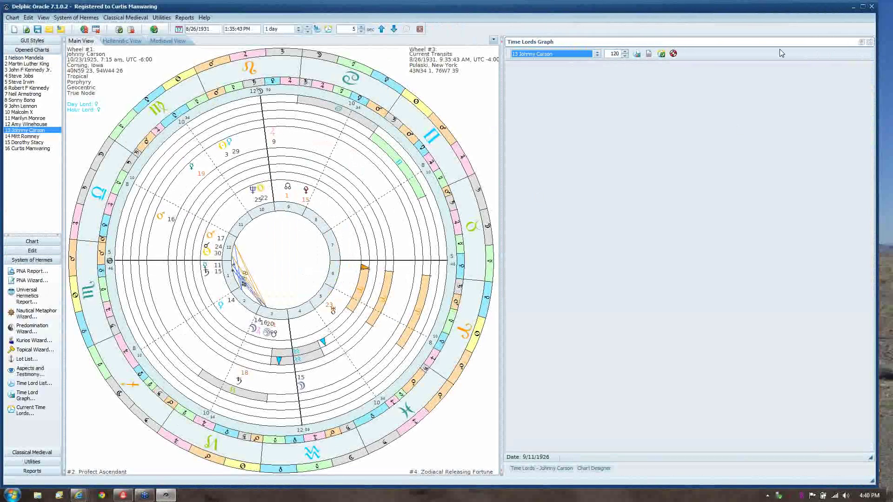
click(869, 42)
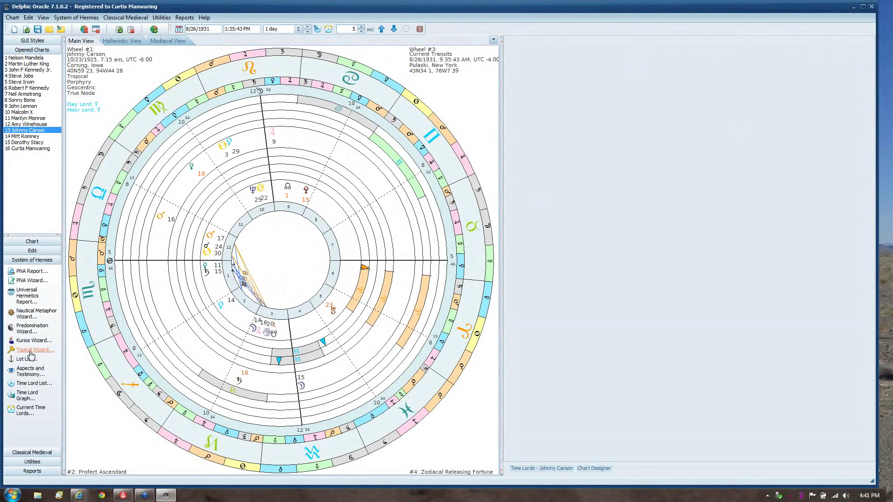
click(32, 463)
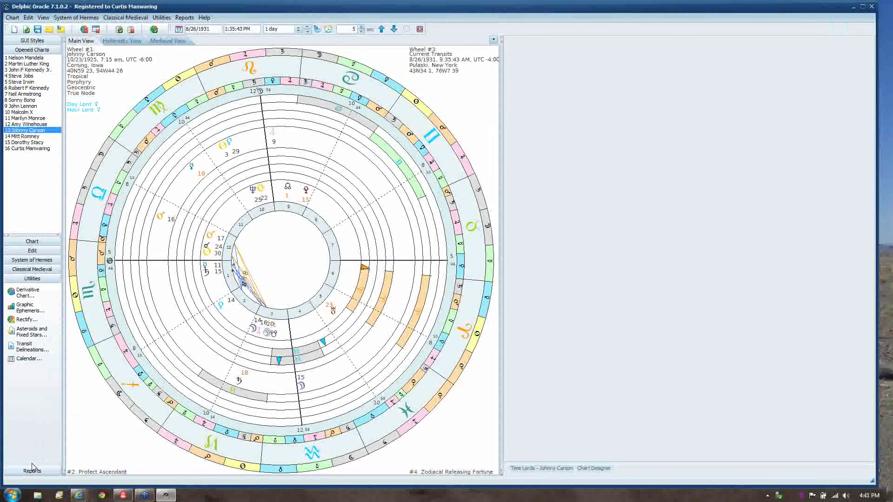
click(32, 332)
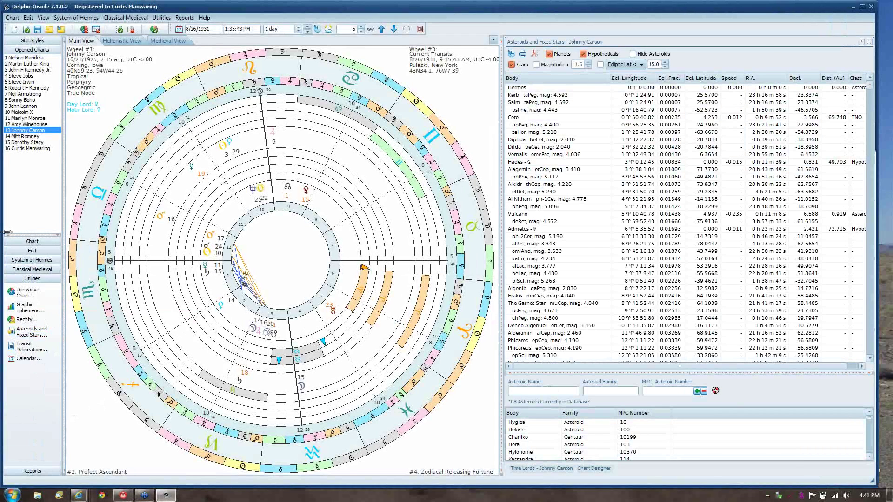
Step: Switch to CuteFTP and open the folder /pub/swisseph/ephe/ast5 on the Swiss Ephemeris server
drag(7, 232, 2, 207)
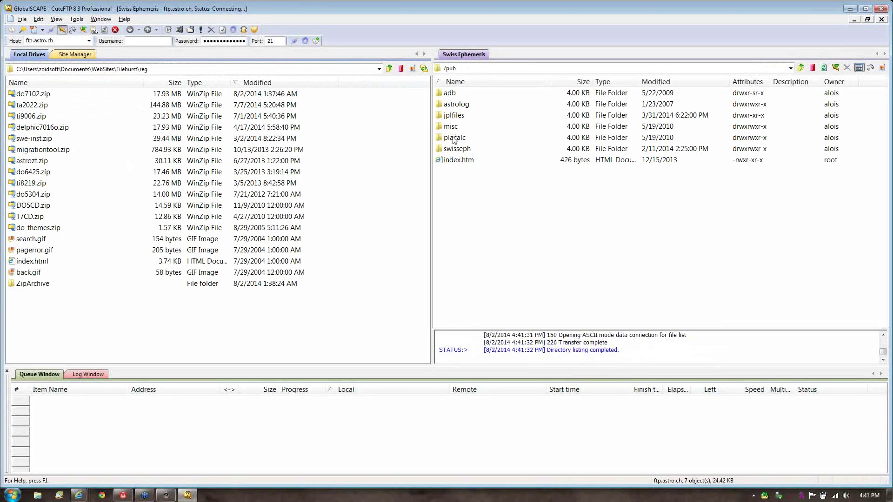
click(455, 151)
double_click(454, 149)
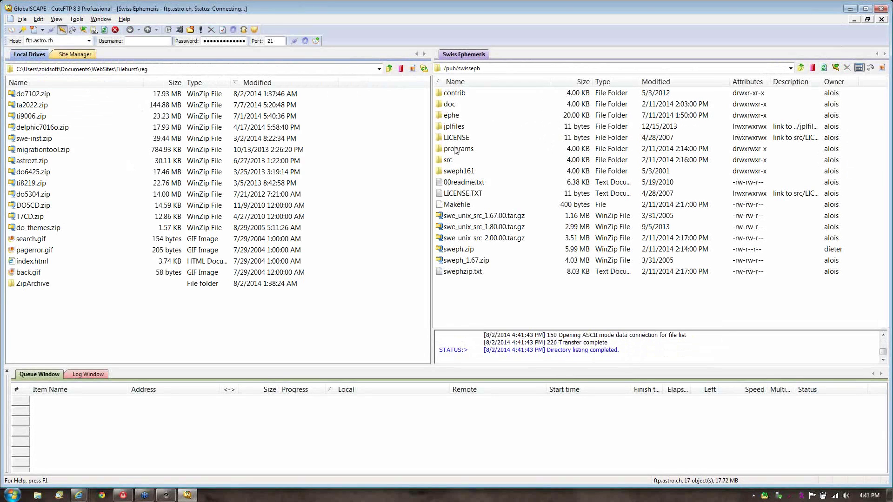
click(452, 118)
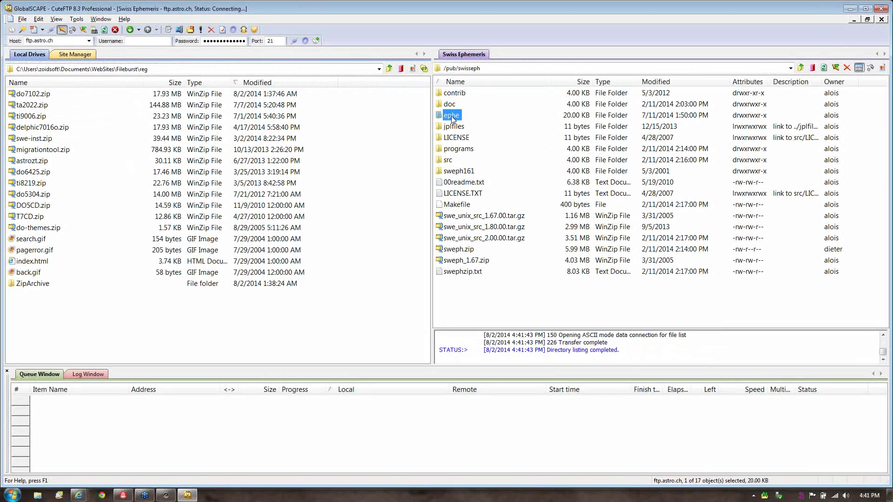
click(452, 118)
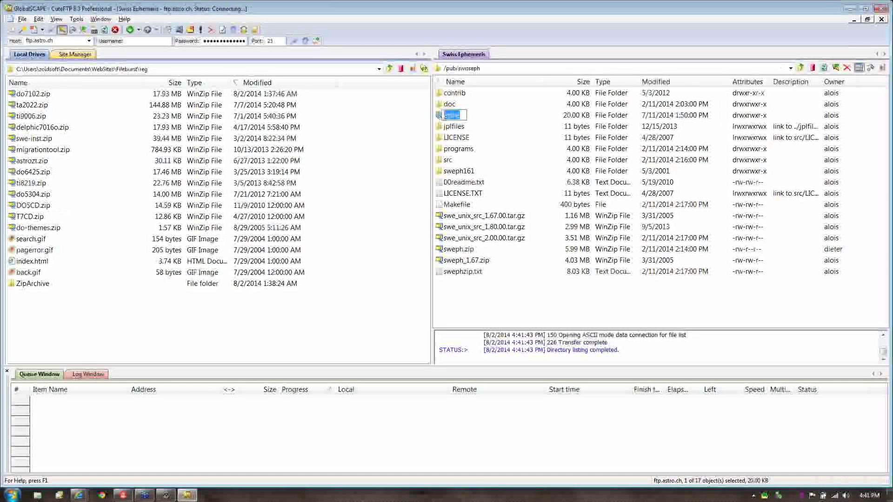
key(Return)
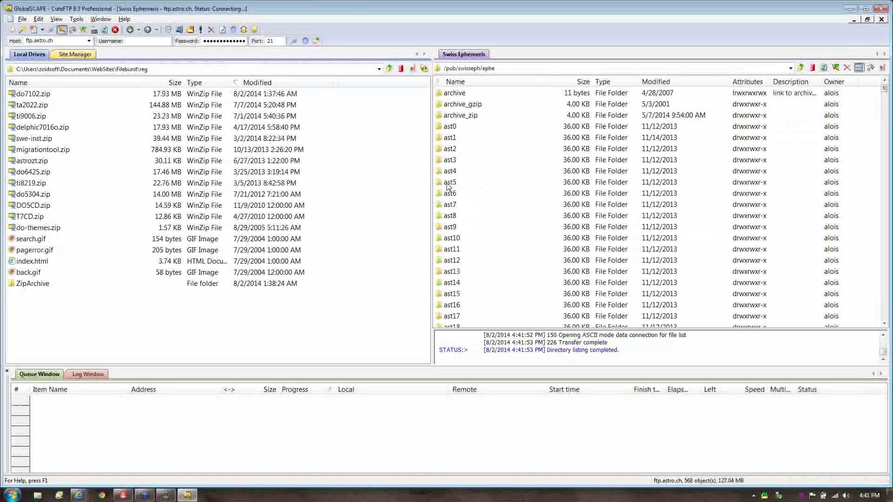
double_click(448, 183)
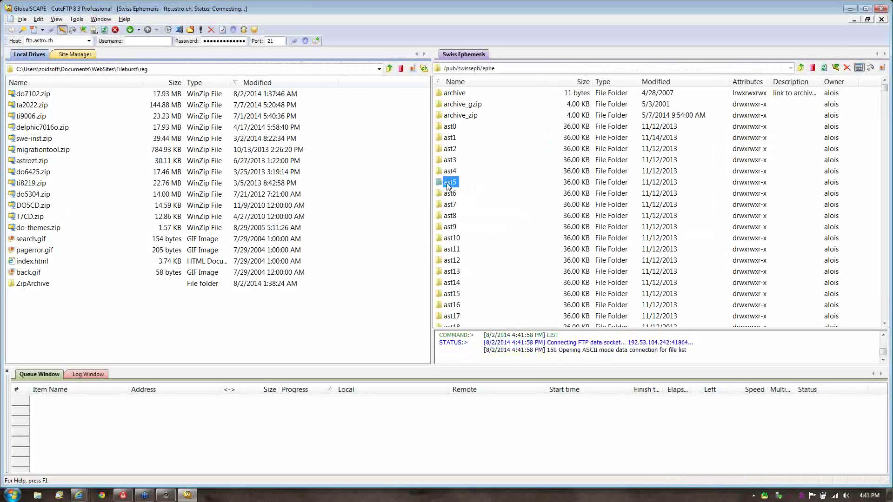
Step: Open the local folder C:\sweph\ephe and download the asteroid file se05014s.se1 from the server into it
click(379, 69)
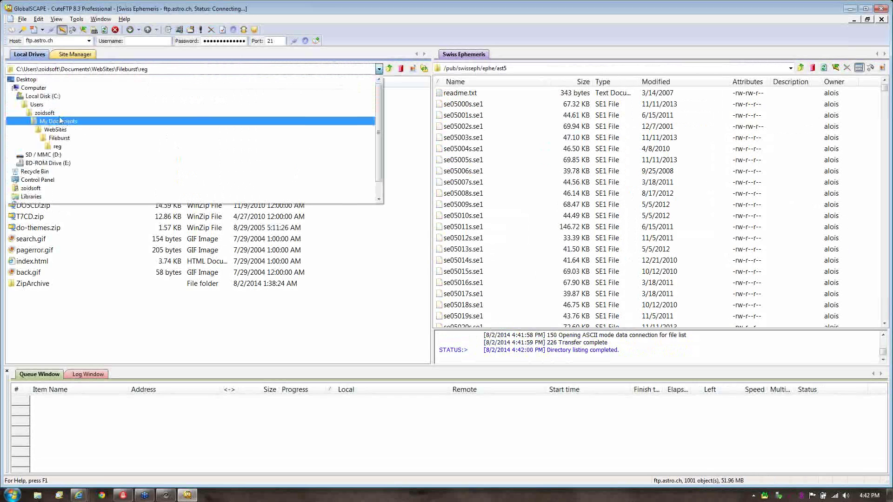
click(53, 98)
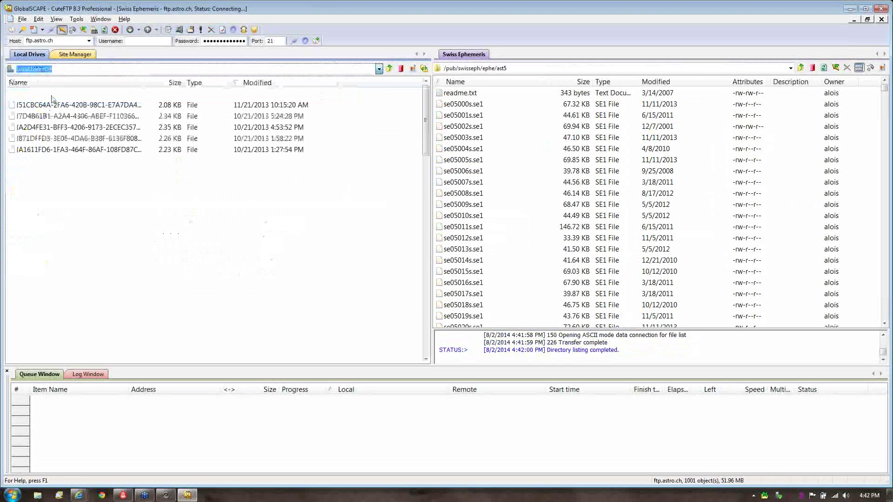
drag(428, 112, 428, 313)
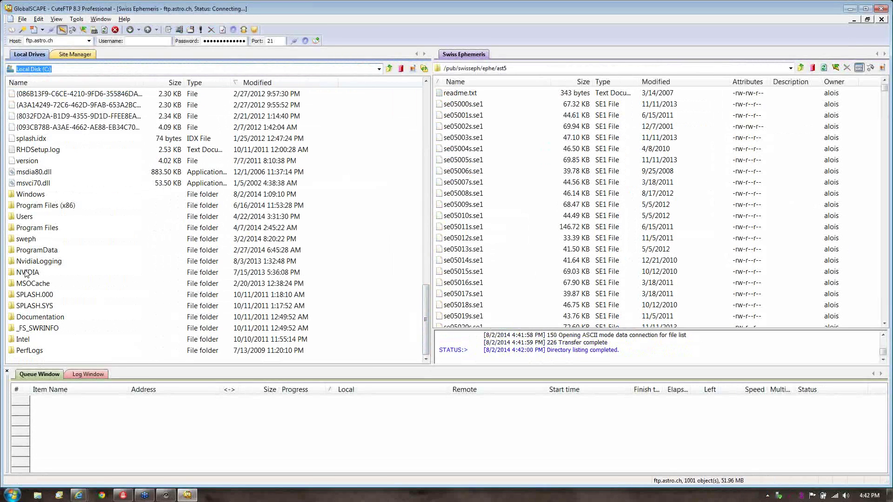
double_click(26, 238)
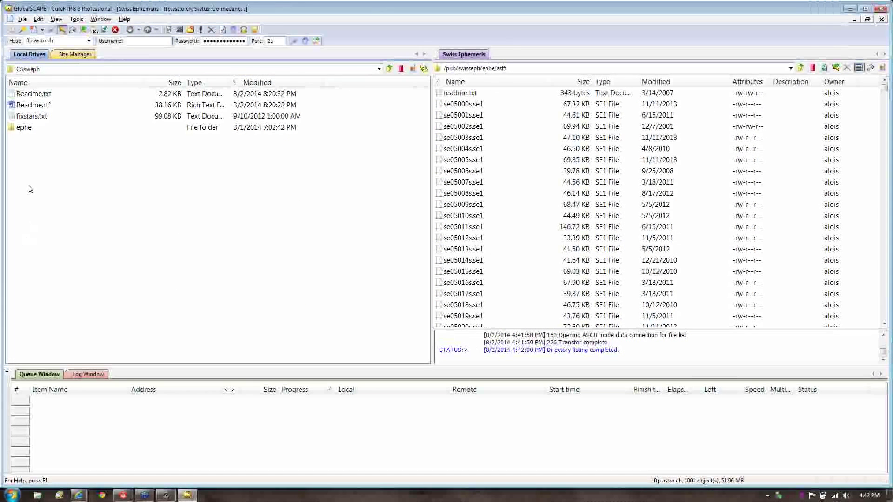
click(26, 130)
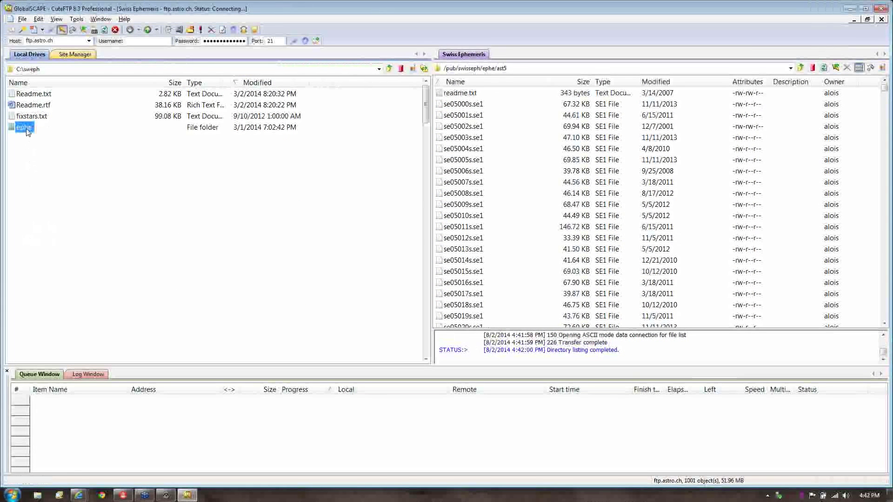
double_click(26, 130)
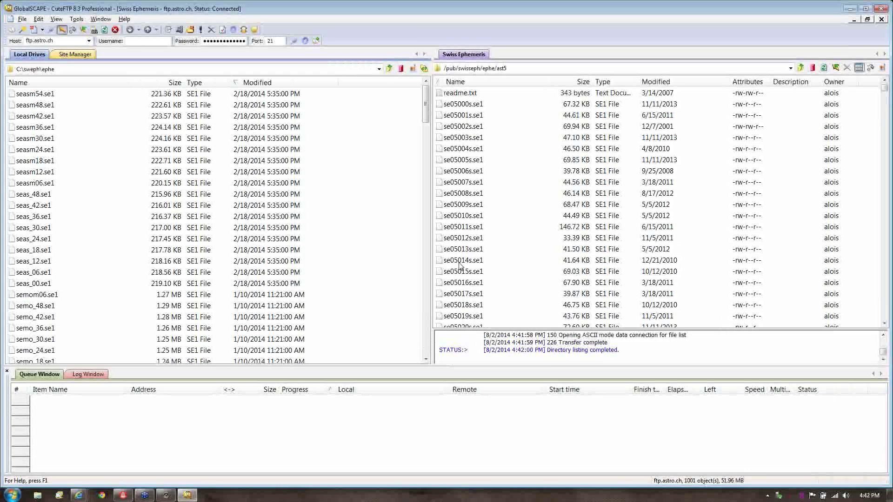
drag(459, 265, 373, 267)
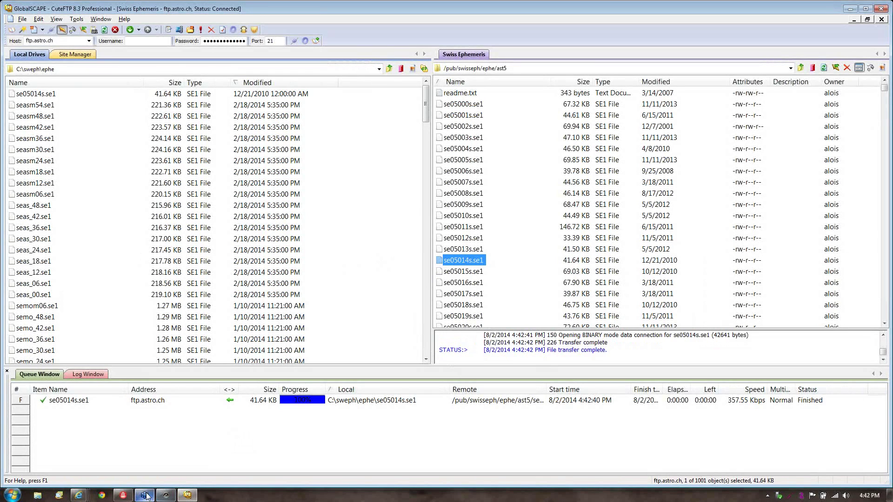
Step: Switch back to Delphic Oracle and add an asteroid with name Unknown, family Unknown and MPC number 5014 to the database
click(166, 496)
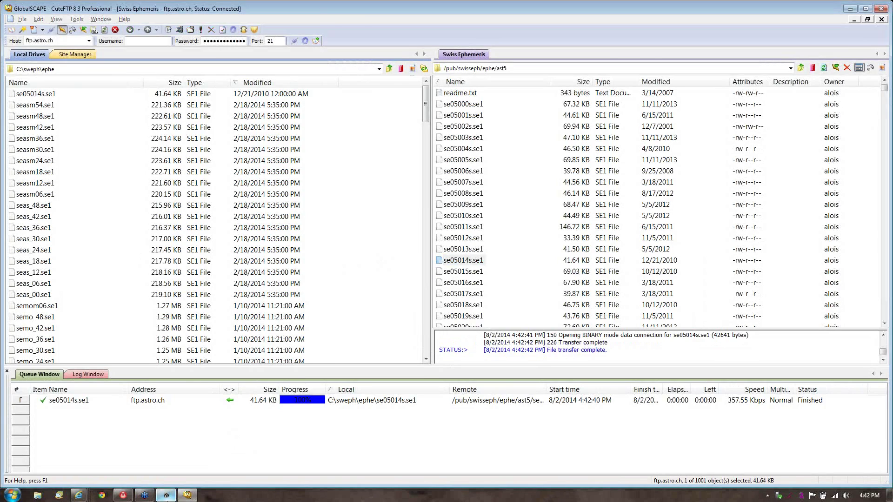
text(Lin)
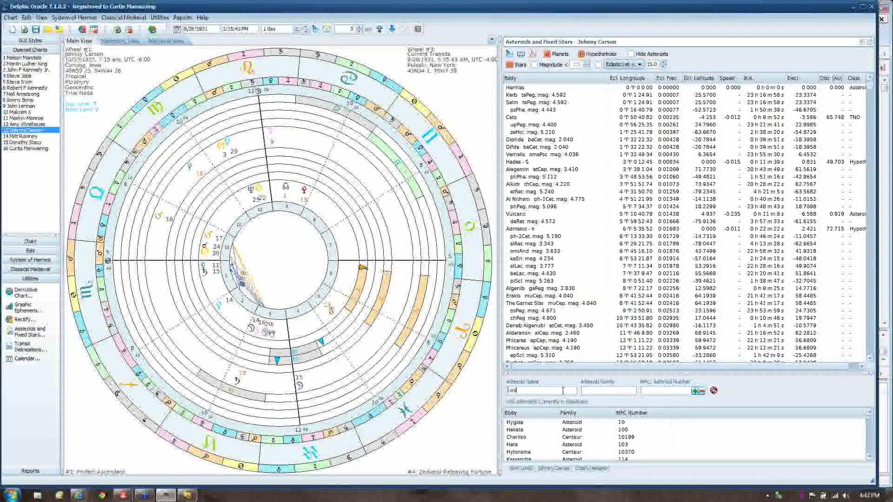
key(BackSpace)
key(BackSpace)
key(BackSpace)
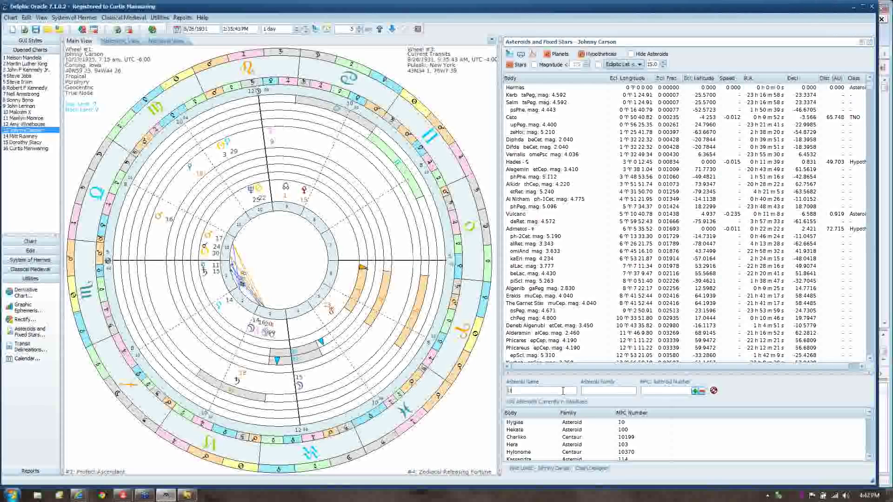
text(Linus)
text(wn)
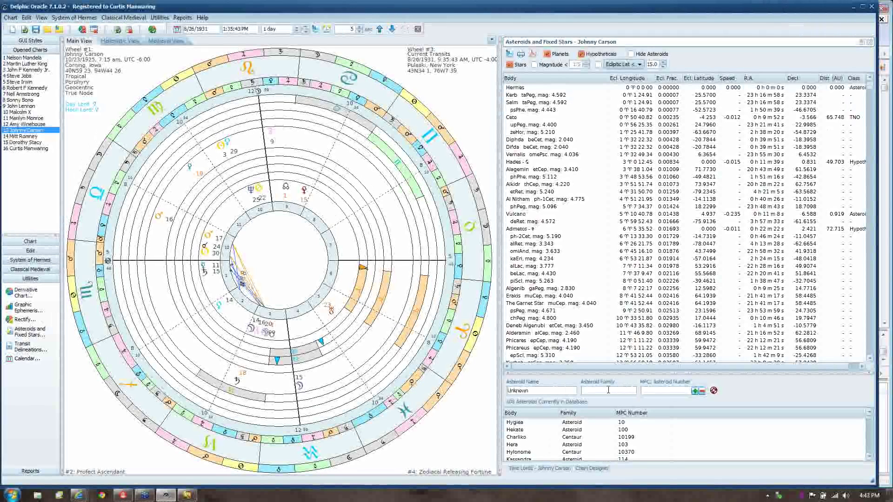
text(Unknown)
key(Tab)
text(5014)
click(694, 391)
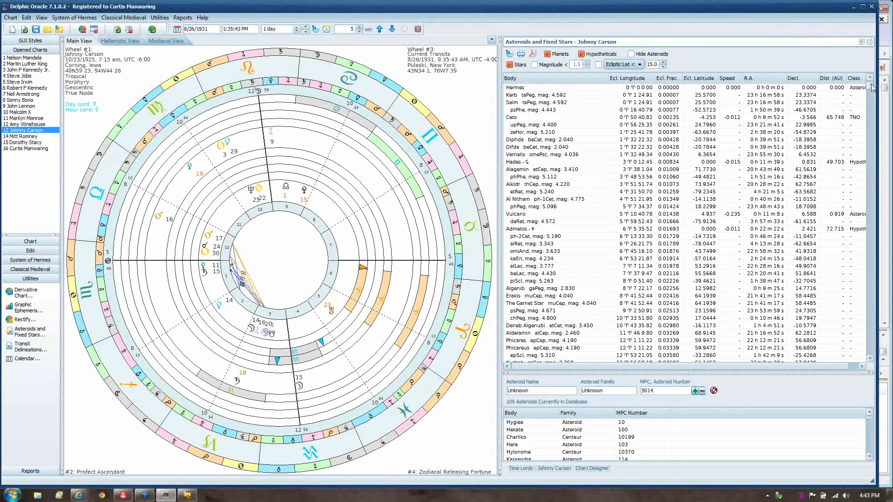
Step: Recalculate the Asteroids and Fixed Stars list and sort it by body name
scroll(872, 88, down, 1)
scroll(873, 88, down, 10)
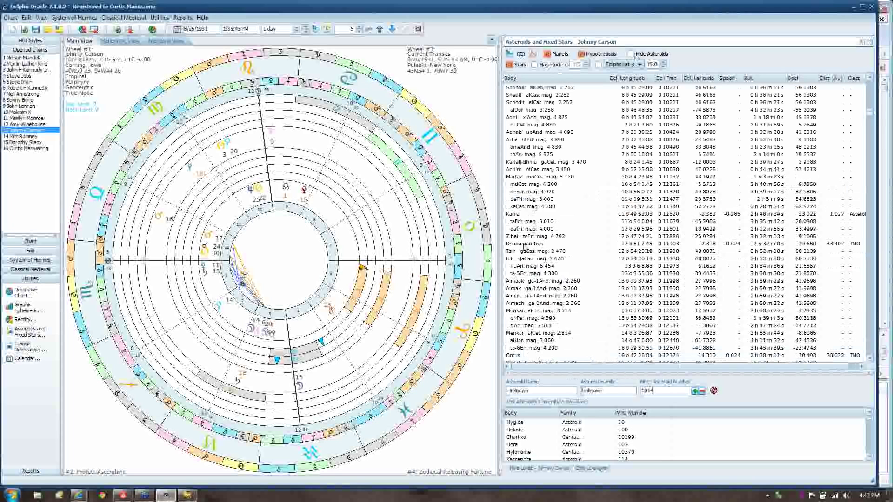
click(509, 55)
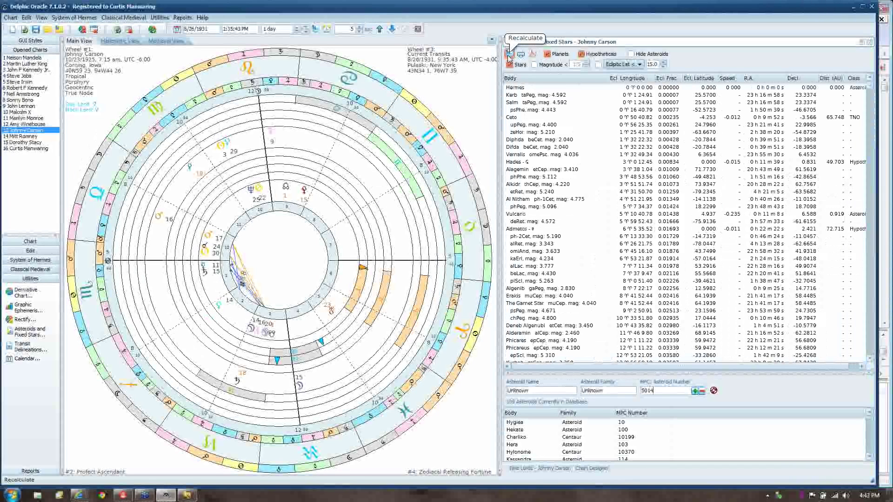
click(567, 84)
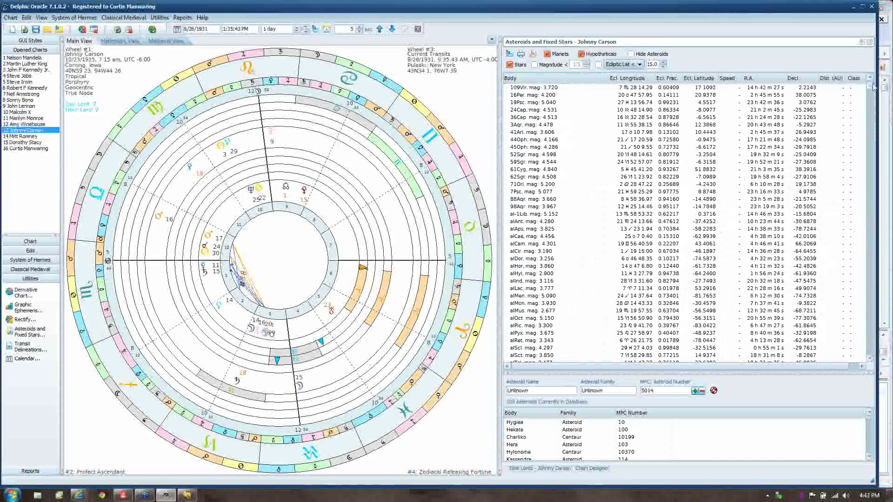
Step: Look for the newly added Unknown asteroid among the bodies starting with U in the sorted list
scroll(873, 87, down, 1)
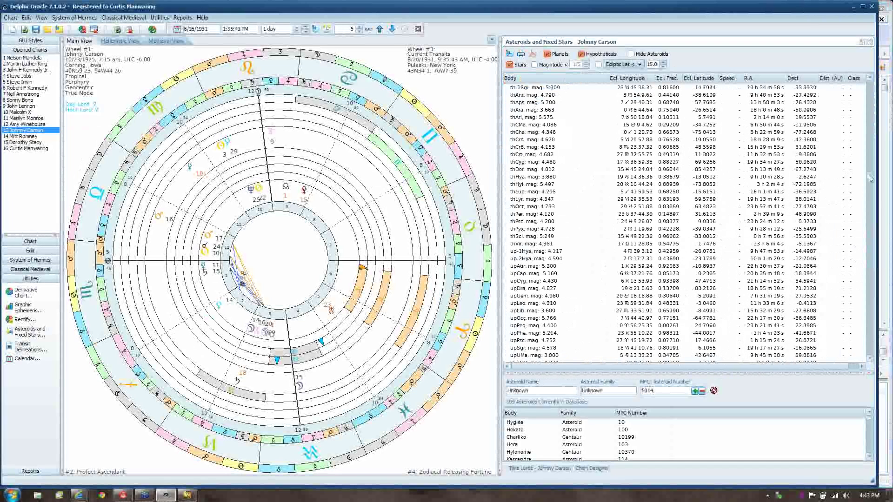
drag(873, 87, 859, 318)
scroll(859, 318, down, 15)
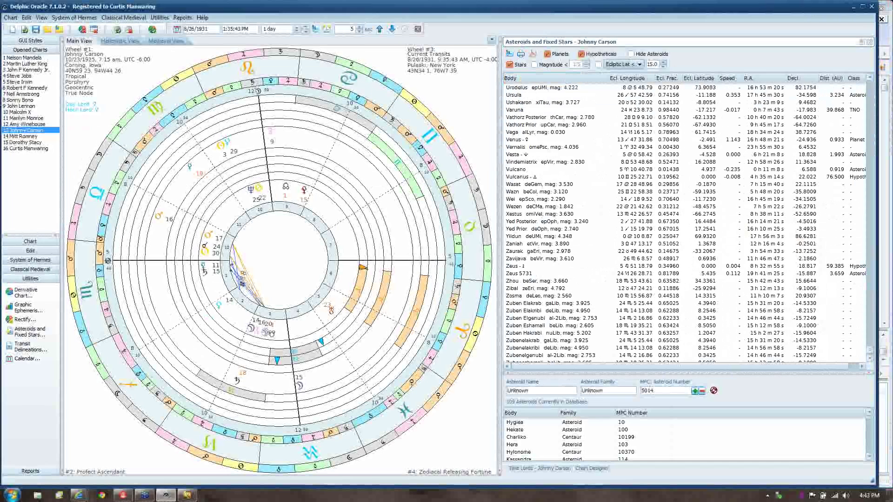
click(870, 78)
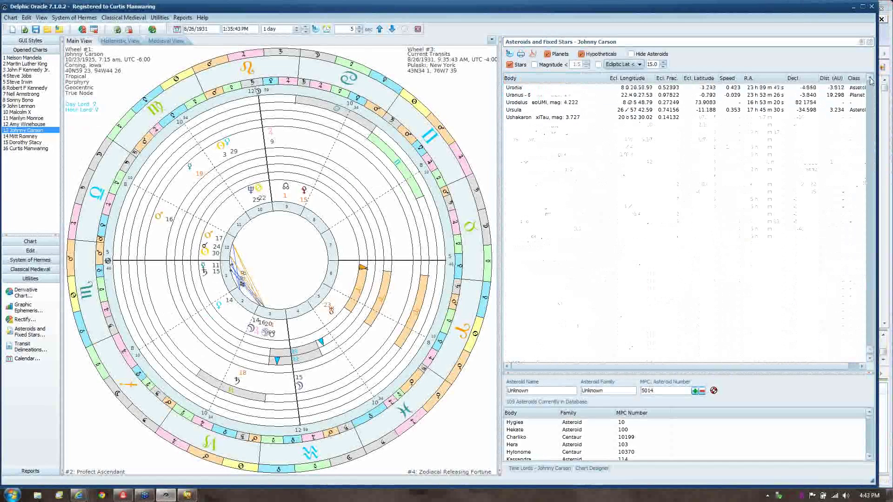
Step: Locate the Unknown body in the asteroids and fixed stars list, select its row, and close the list
click(869, 79)
click(870, 79)
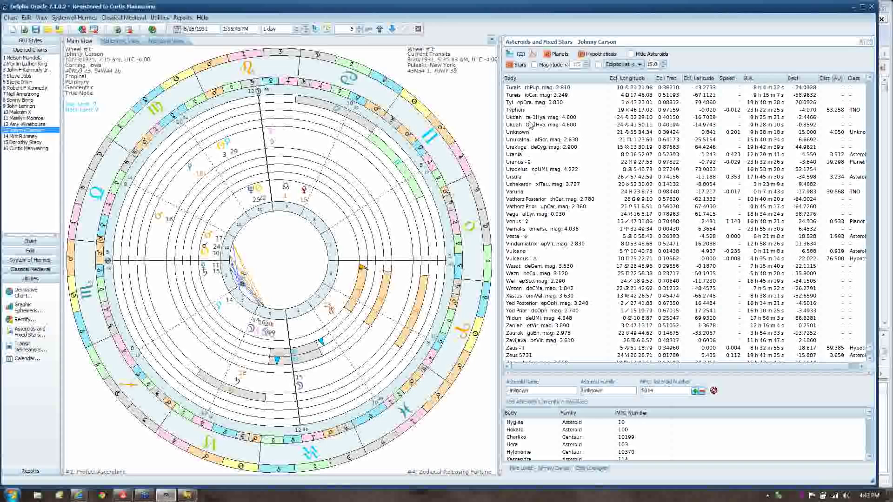
click(530, 132)
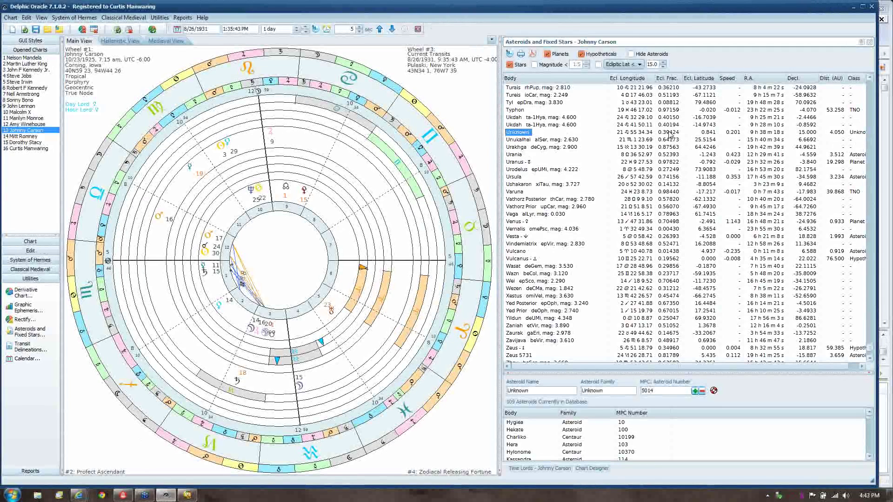
click(869, 42)
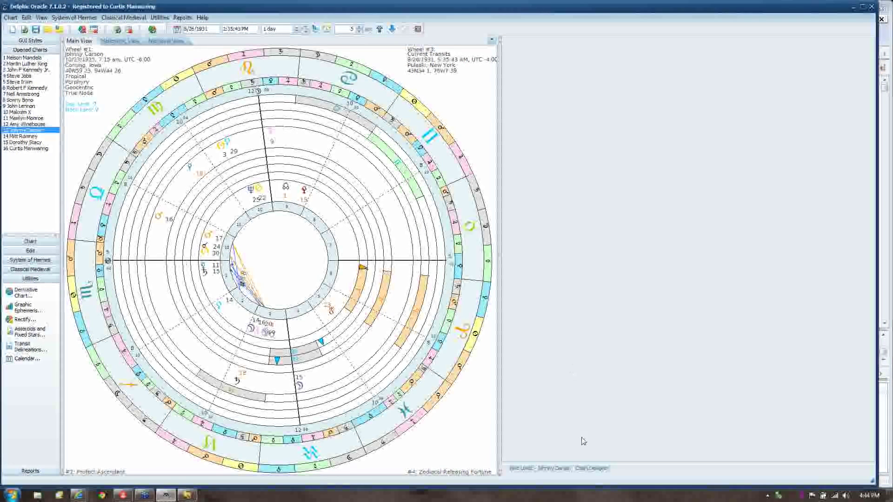
Step: Close the Chart Designer and bring up the Time Lords list for Johnny Carson
click(590, 469)
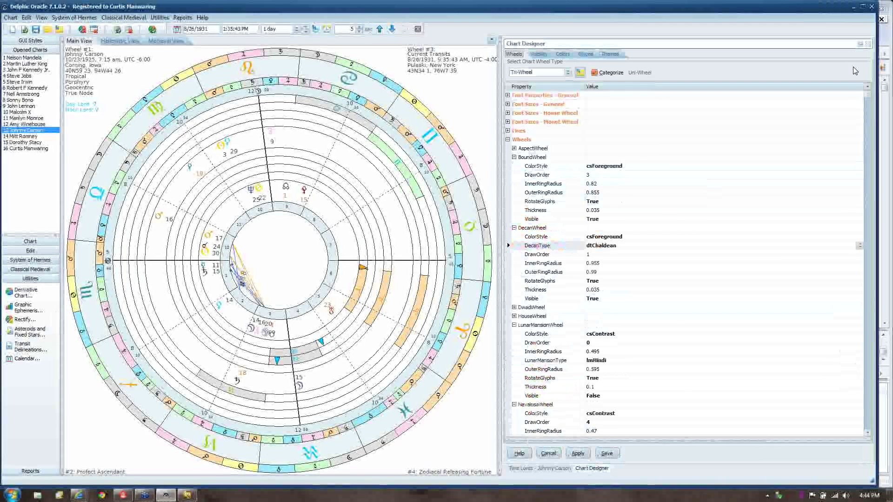
click(868, 44)
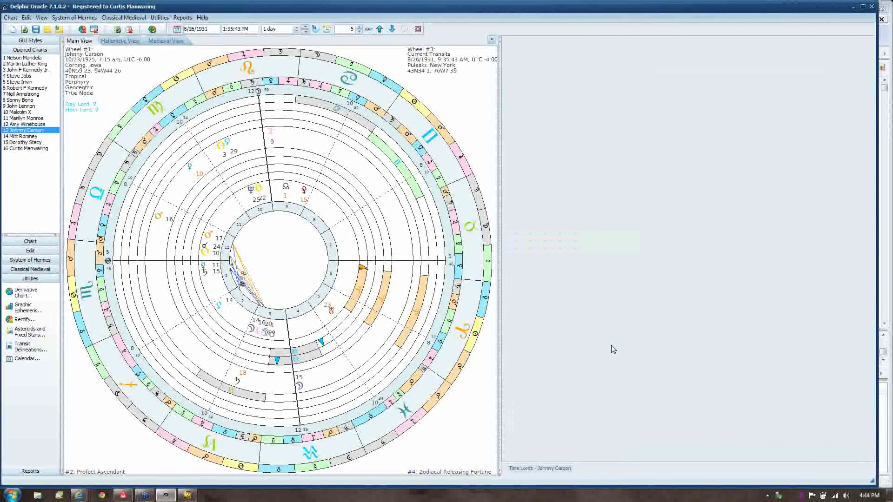
click(548, 469)
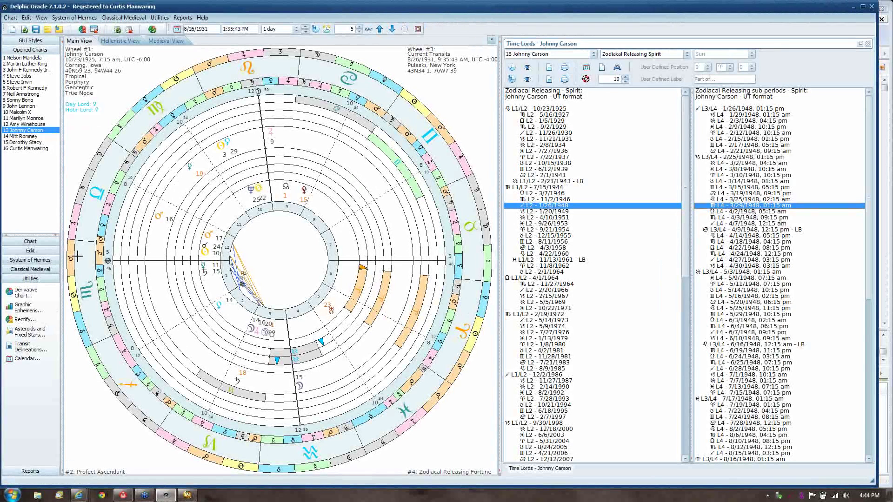
Step: Open the Preliminary Natal Analysis report from the System of Hermes tools and show it for the Sun
click(30, 260)
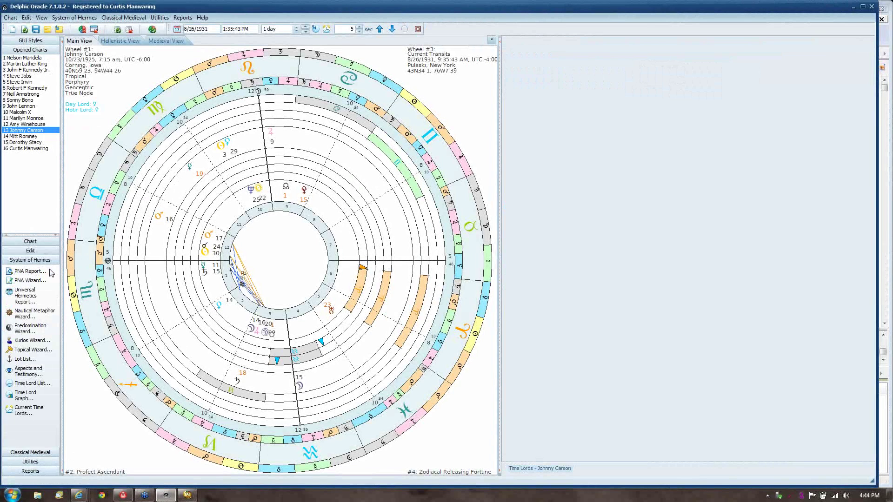
click(37, 273)
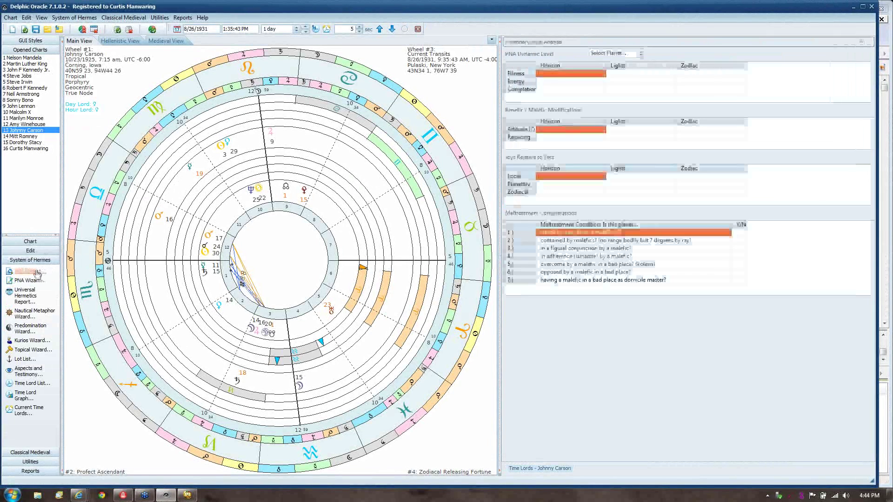
click(641, 54)
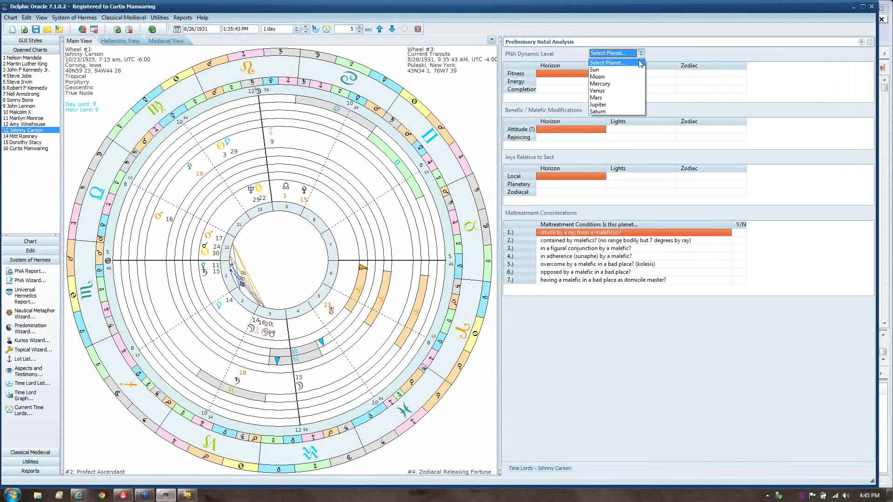
click(629, 73)
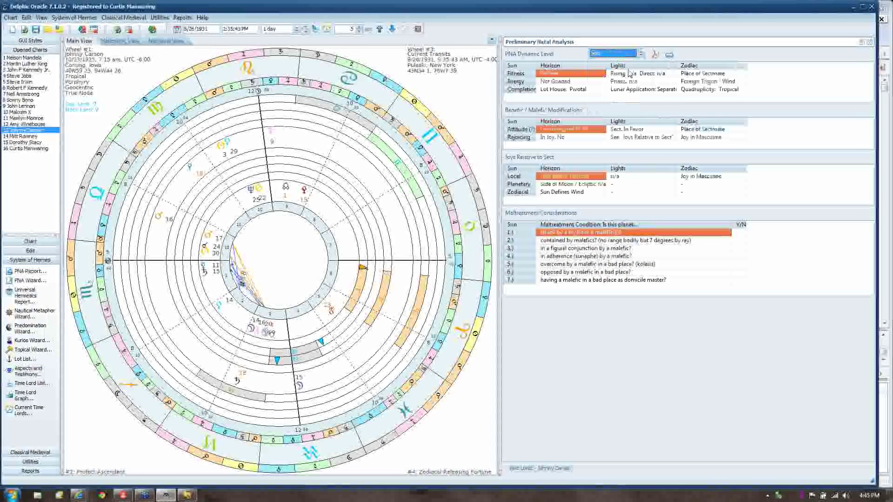
Step: Go through the natal analysis of the other planets, including the Moon and Jupiter, and stop at Mars
key(Up)
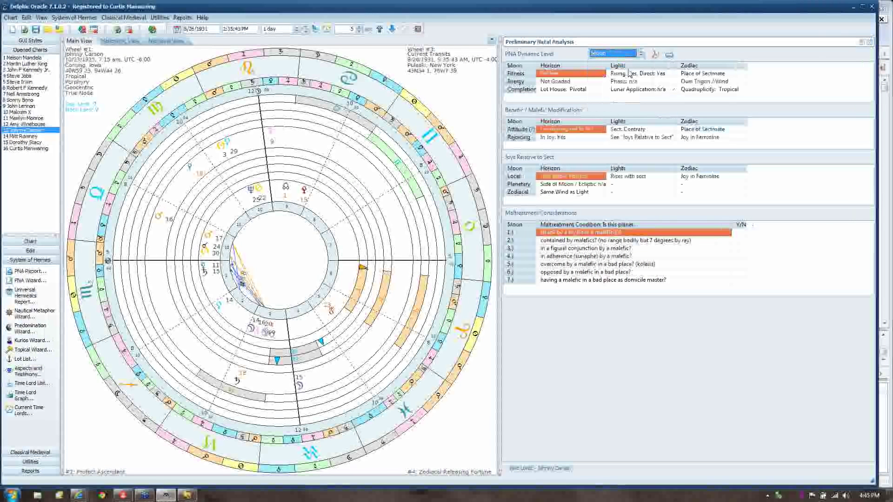
key(Down)
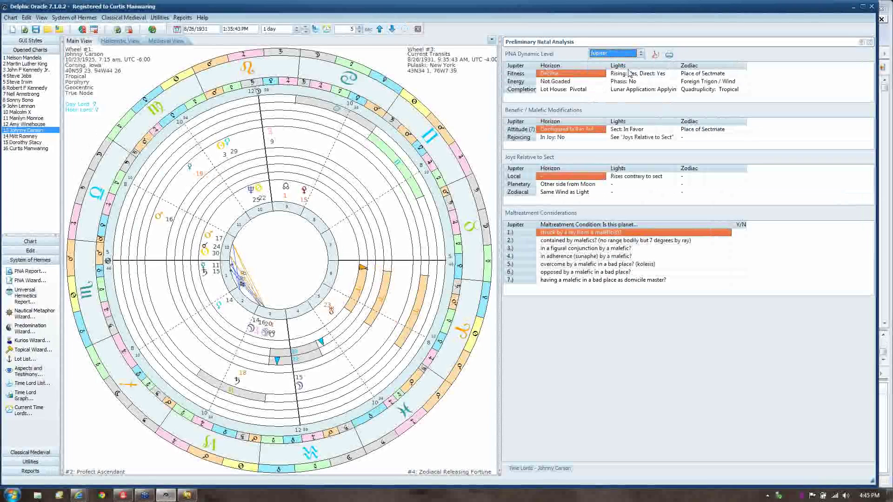
key(Down)
key(Down)
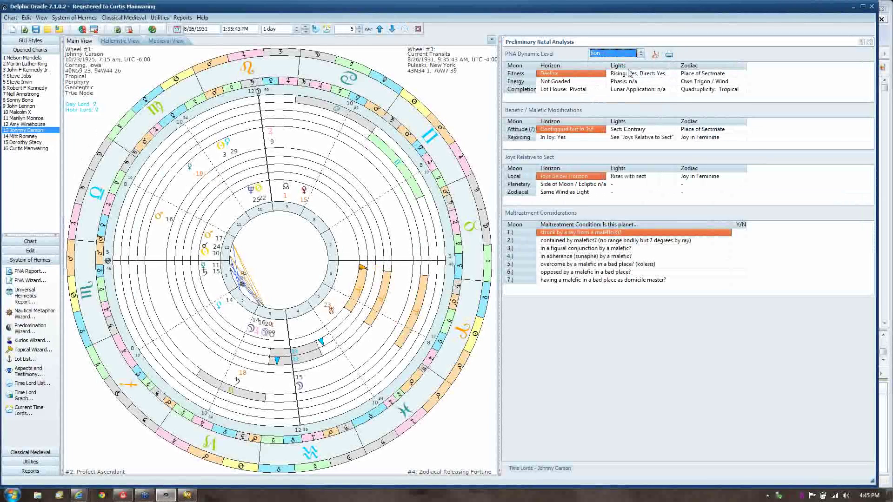
key(Up)
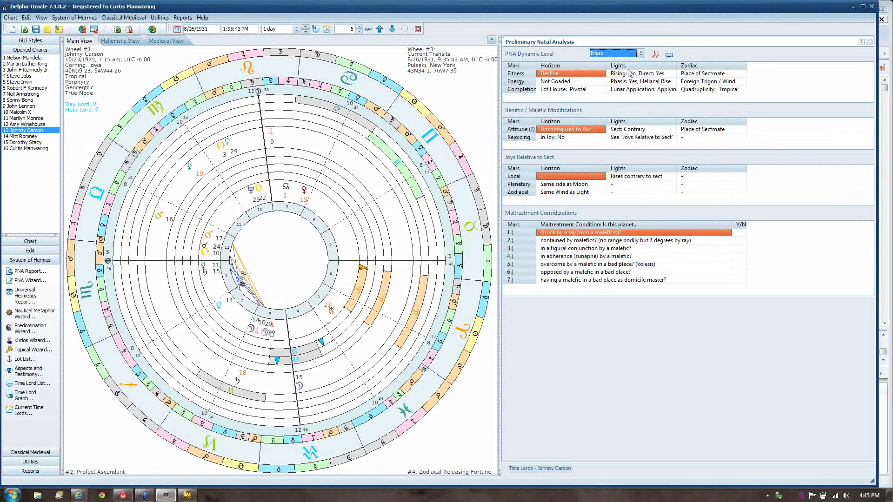
Step: Run the Preliminary Natal Analysis Wizard for the Sun, read through to the page on energy relative to the zodiac, and close it
click(34, 280)
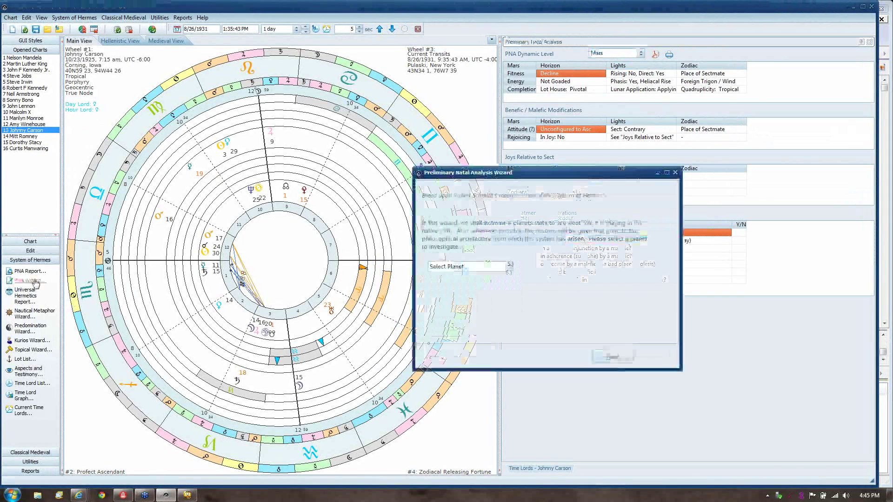
click(510, 267)
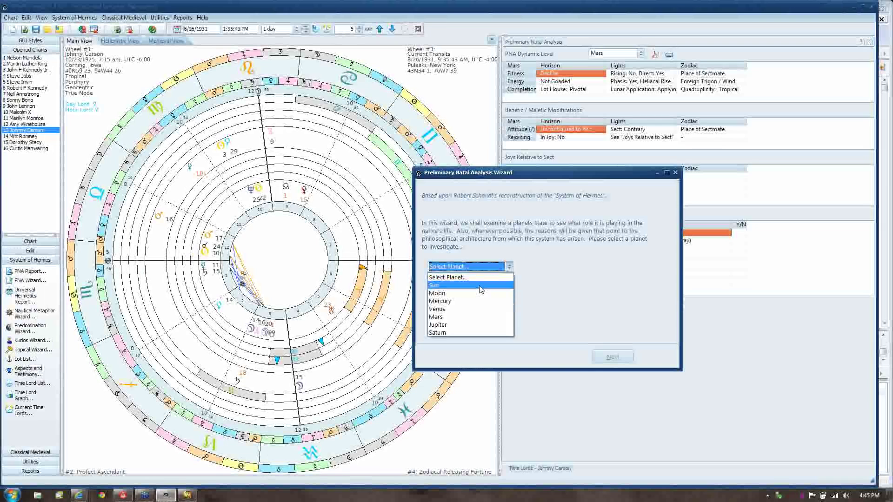
click(480, 289)
click(606, 357)
click(606, 356)
click(605, 357)
click(606, 357)
click(605, 357)
click(606, 357)
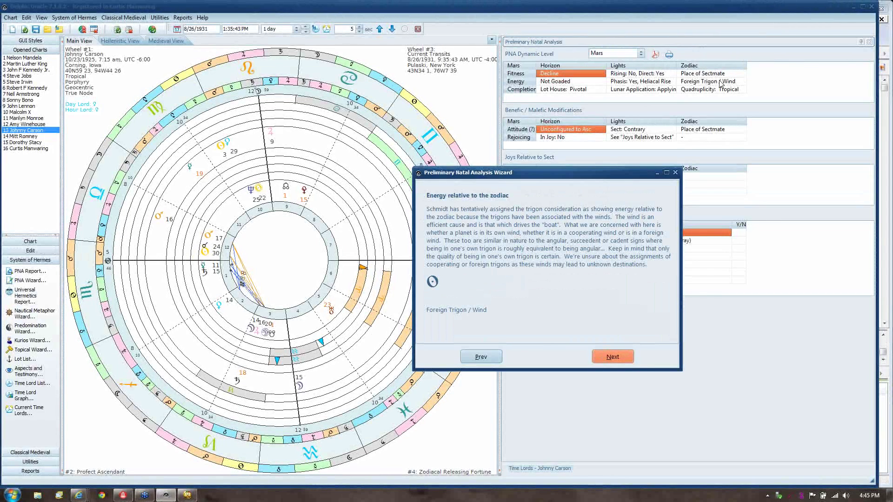
click(676, 173)
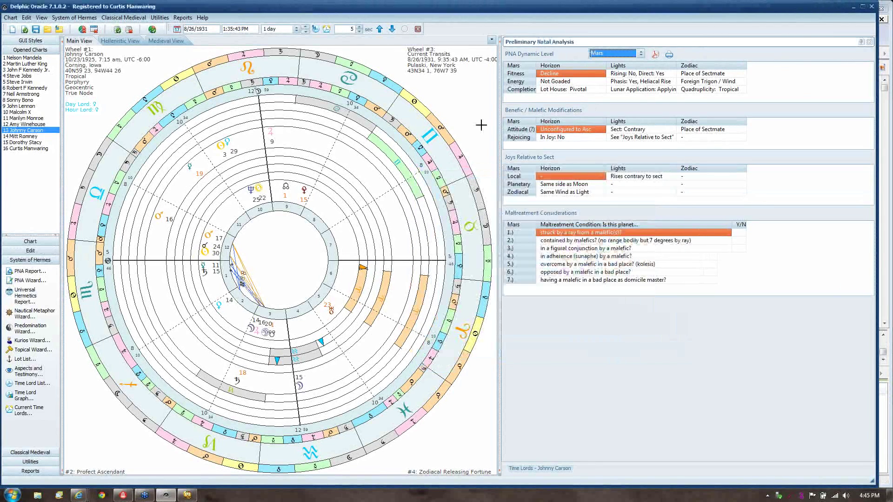
Step: Open the Universal Hermetics Report and recalculate it for the Nelson Mandela chart
click(23, 295)
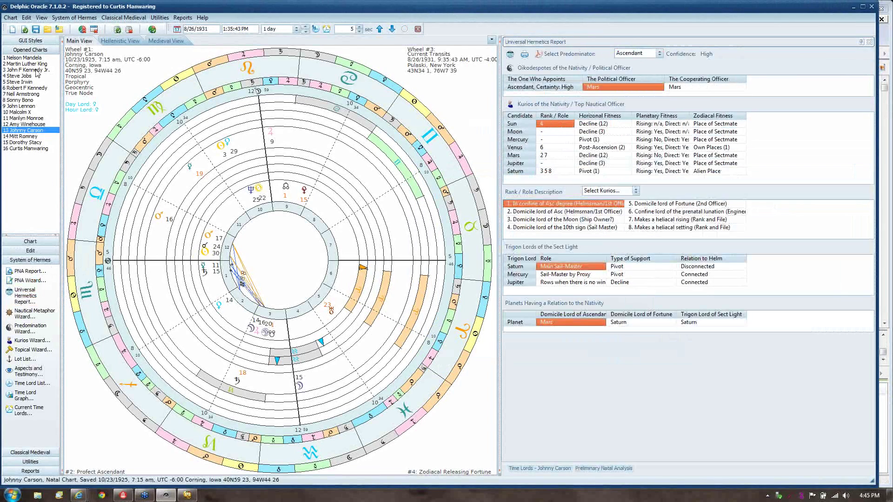
click(33, 59)
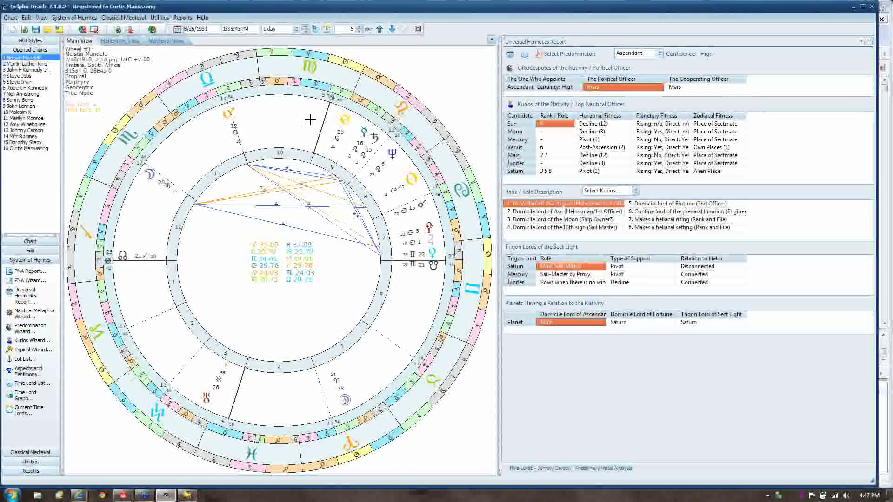
click(699, 45)
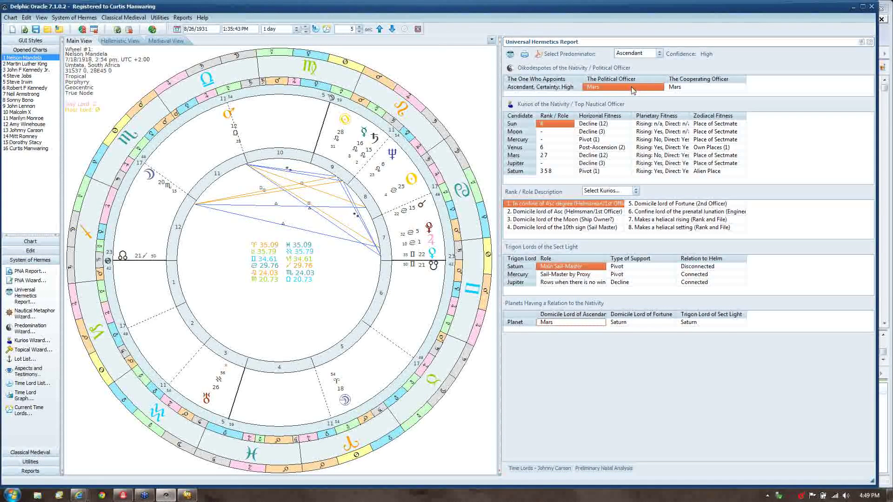
click(510, 54)
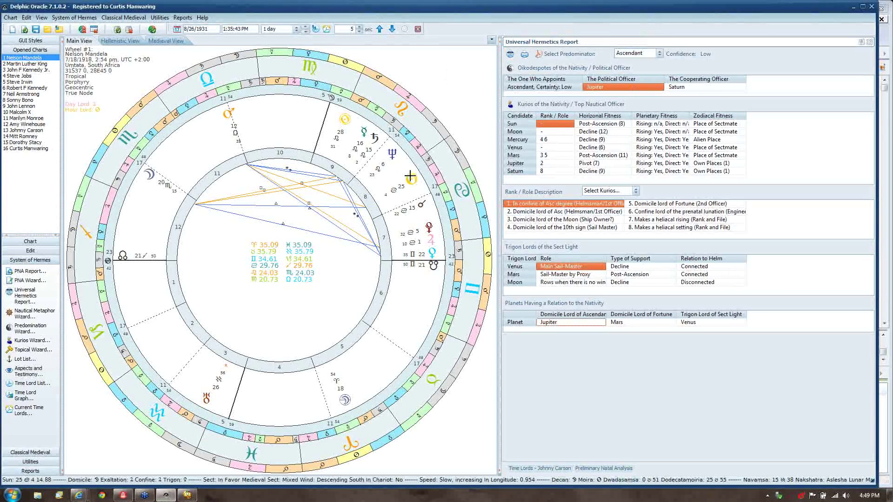
mouse_move(411, 177)
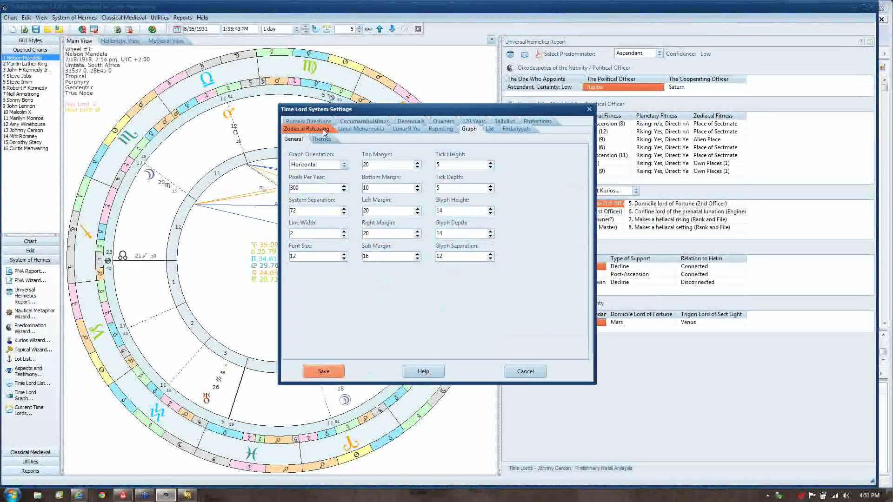
Step: Review the Time Lord System Settings for zodiacal releasing, lunar systems, reporting, 129 years, quarters and decennials, and close them without saving
click(322, 129)
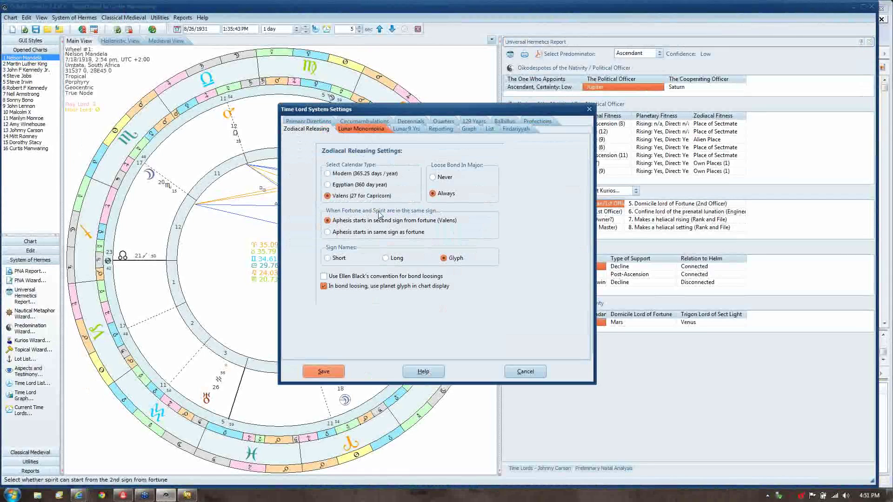
click(365, 130)
click(406, 130)
click(437, 130)
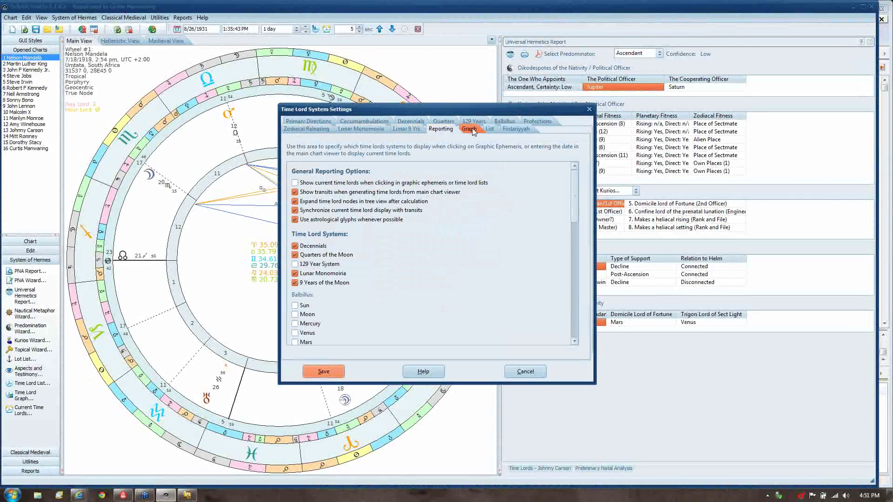
click(473, 122)
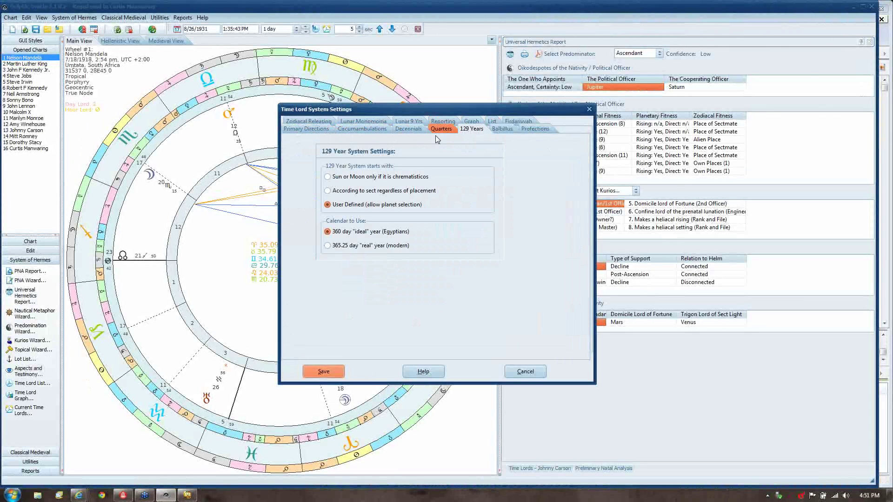
click(440, 131)
click(418, 131)
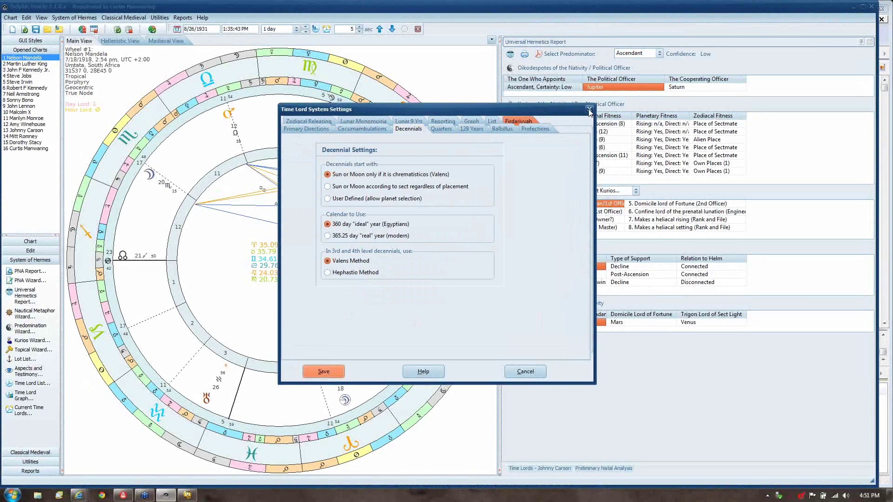
click(718, 44)
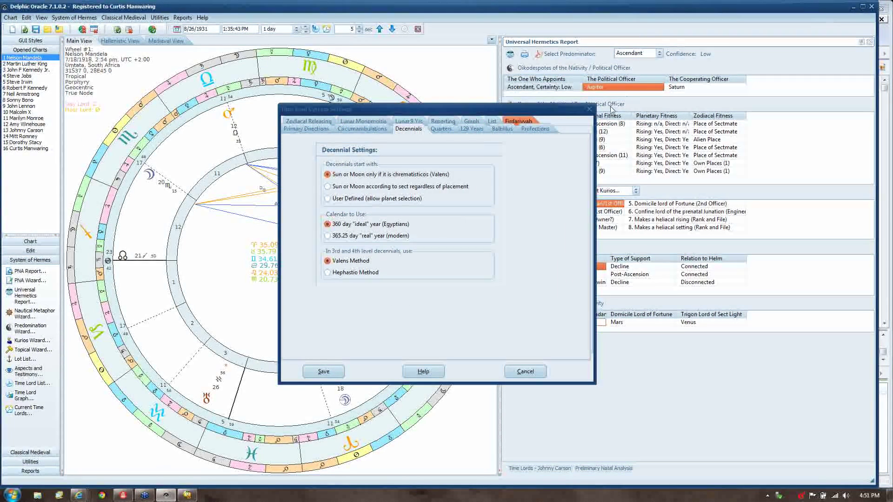
click(592, 111)
click(590, 109)
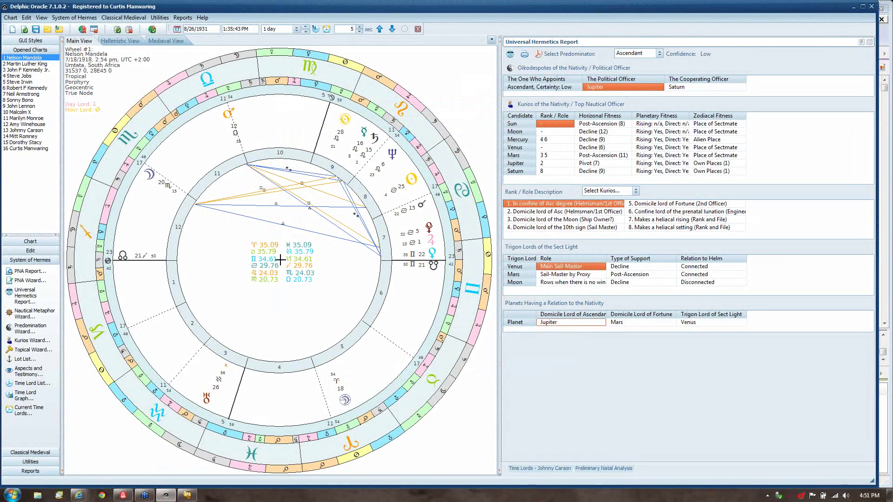
Step: Examine the Sun's details in the chart wheel and its horizontal fitness in the Universal Hermetics Report
mouse_move(115, 269)
mouse_move(417, 177)
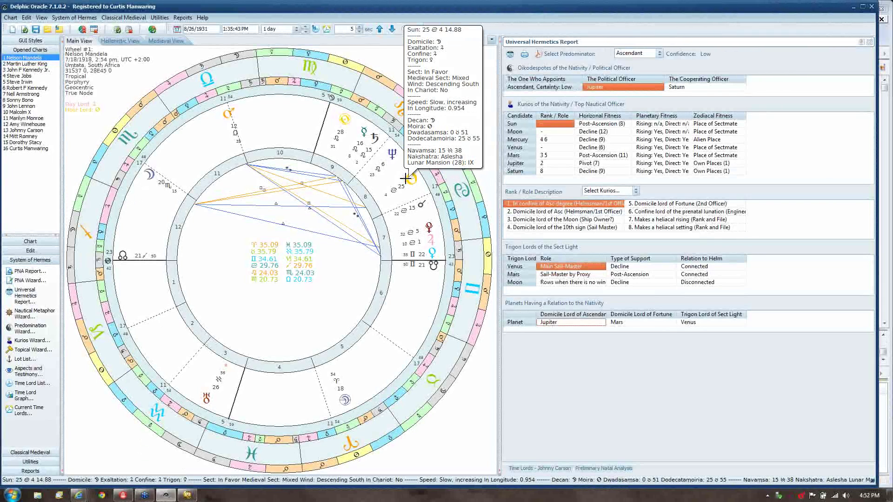
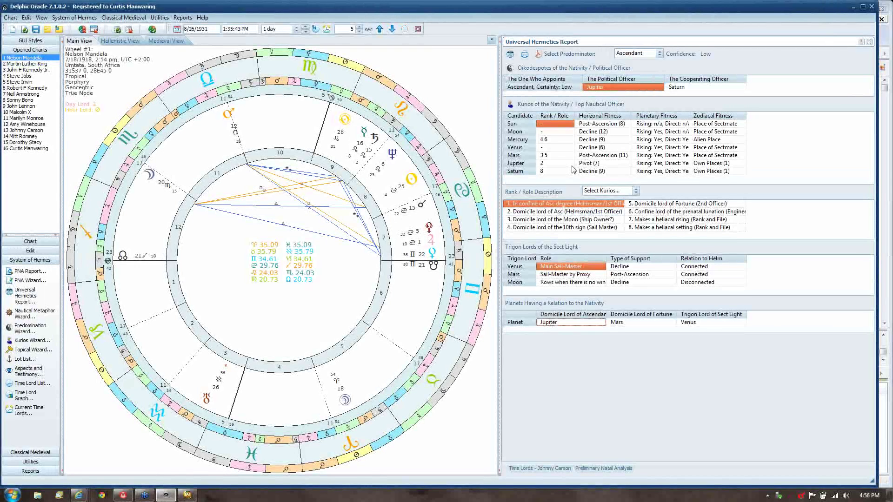
click(627, 126)
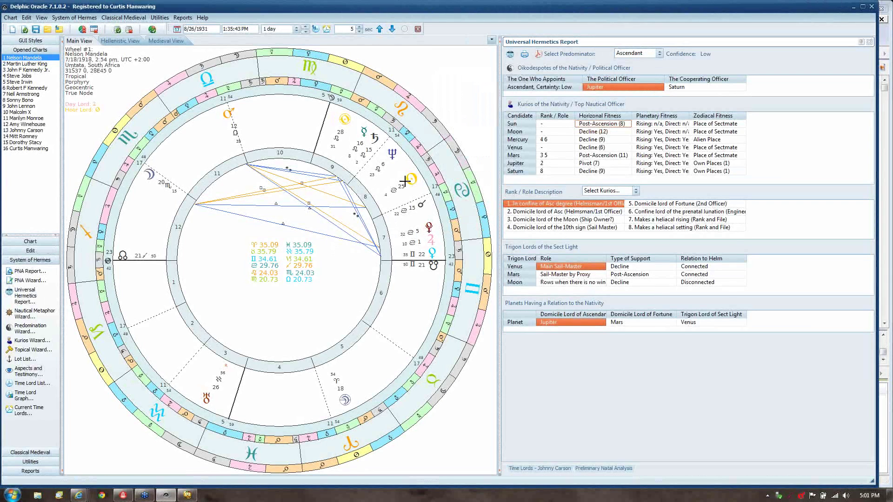
mouse_move(411, 178)
mouse_move(434, 255)
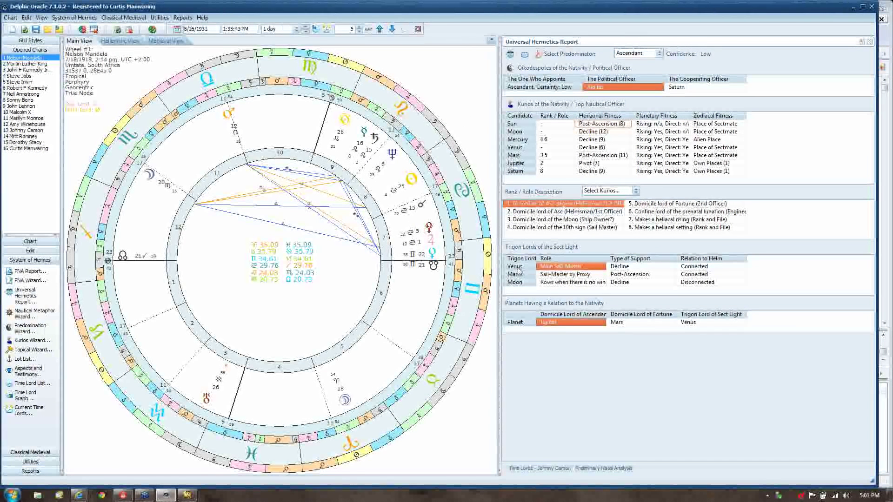
Step: Turn off dynamic divisions in the Hellenistic predomination options, save the options, and recalculate the Universal Hermetics Report
key(ctrl+m)
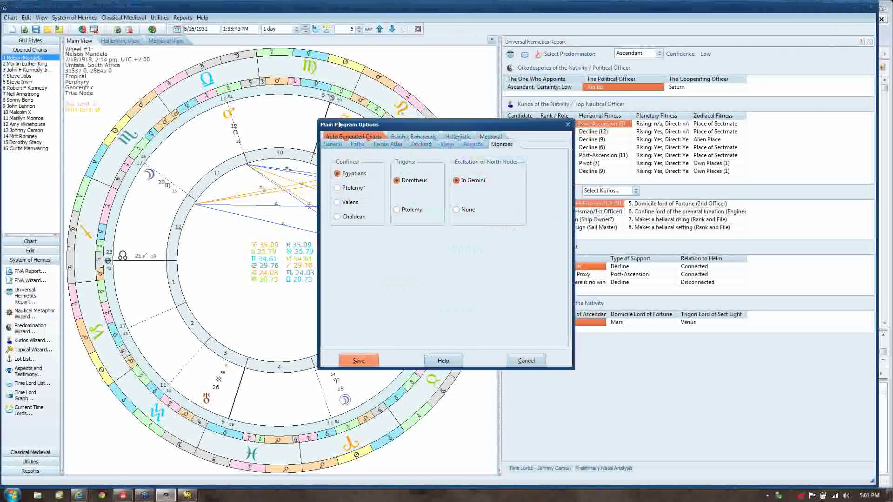
click(453, 137)
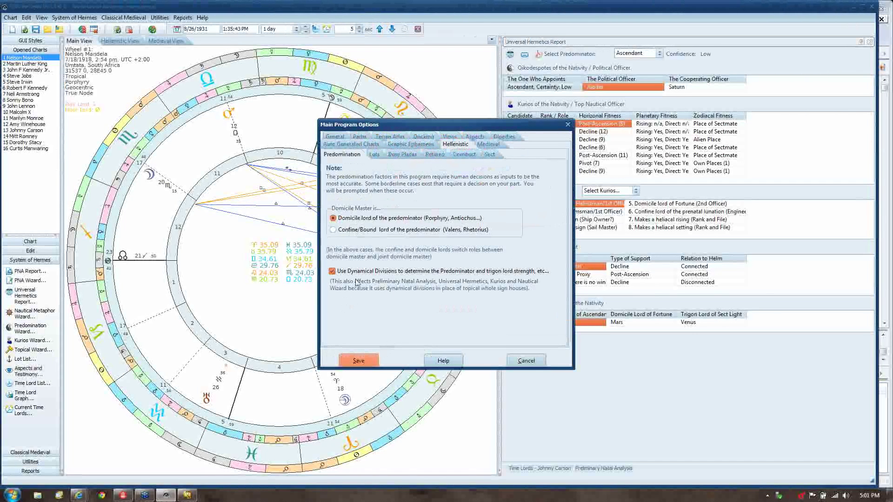
click(332, 271)
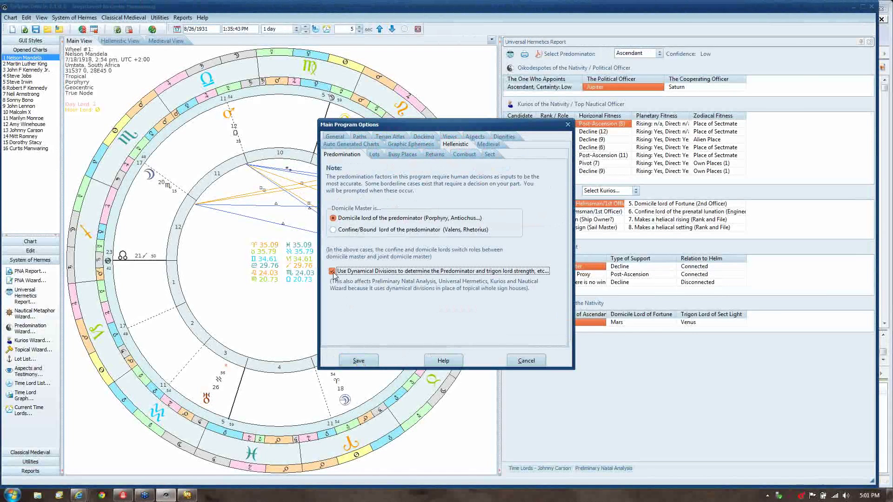
click(358, 362)
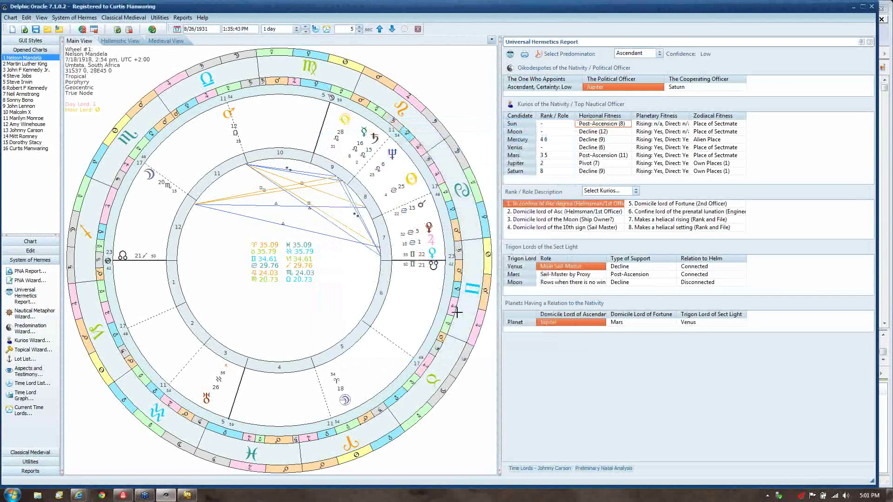
click(510, 54)
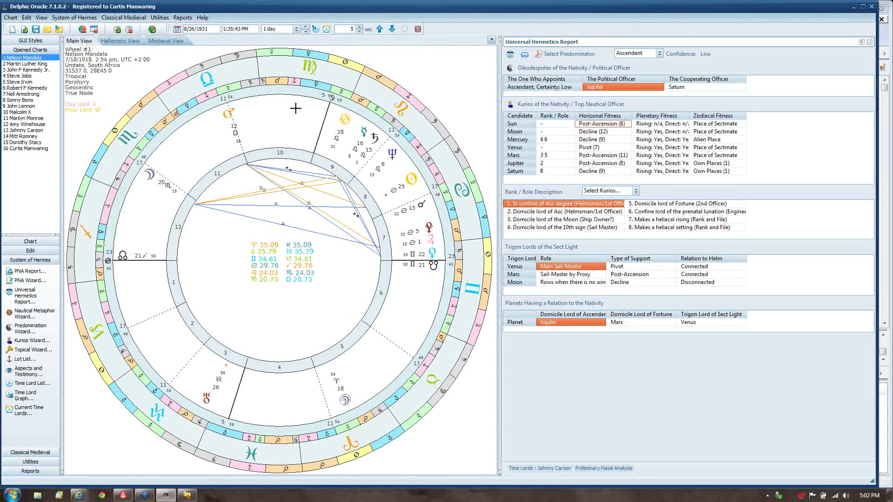
Step: Close the Universal Hermetics and Preliminary Natal Analysis reports, and reopen the Universal Hermetics Report for the Nelson Mandela chart
mouse_move(438, 238)
click(869, 42)
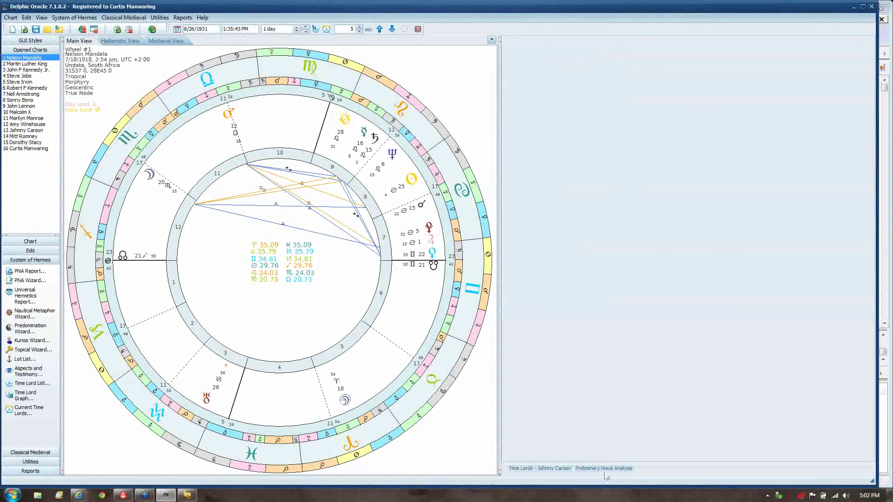
click(591, 469)
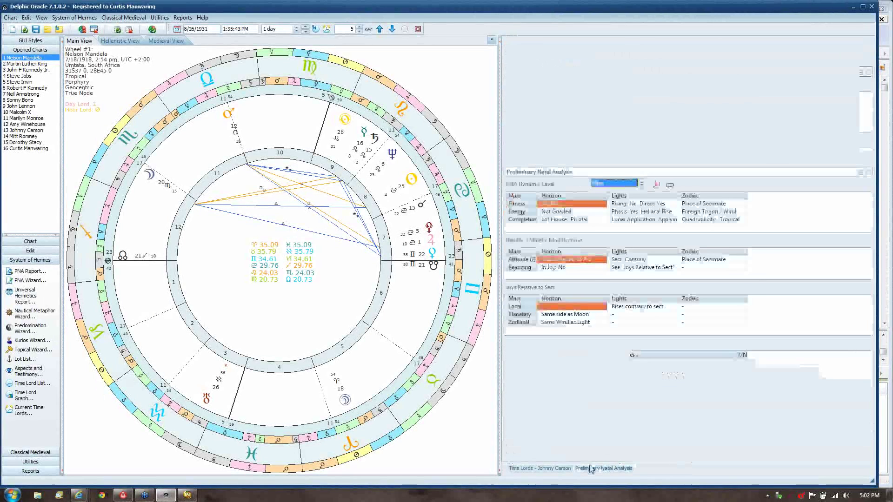
click(868, 45)
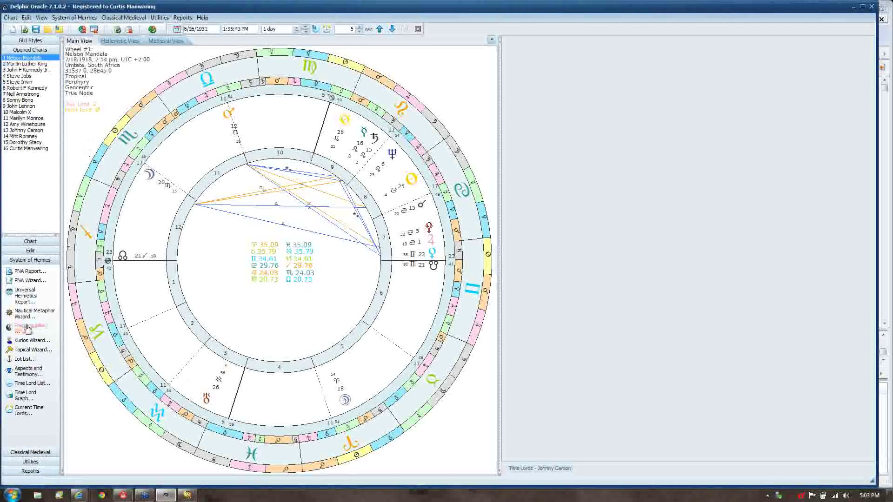
click(46, 290)
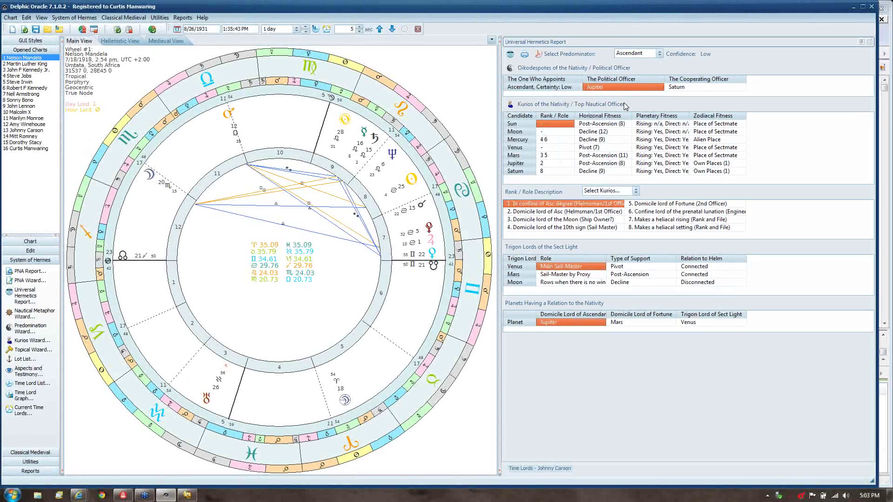
Step: Run the Kurios Wizard through each planet's rank and fitness, read the kurios selection page, and close it without selecting a planet
click(25, 343)
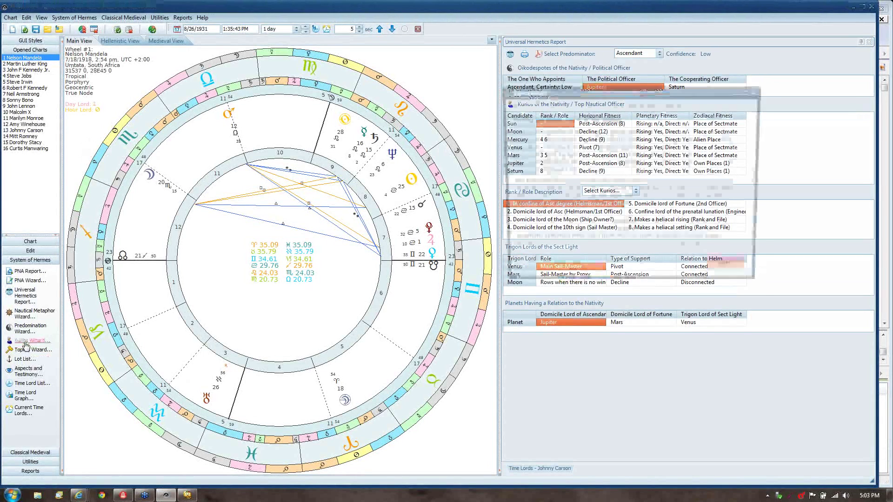
click(746, 272)
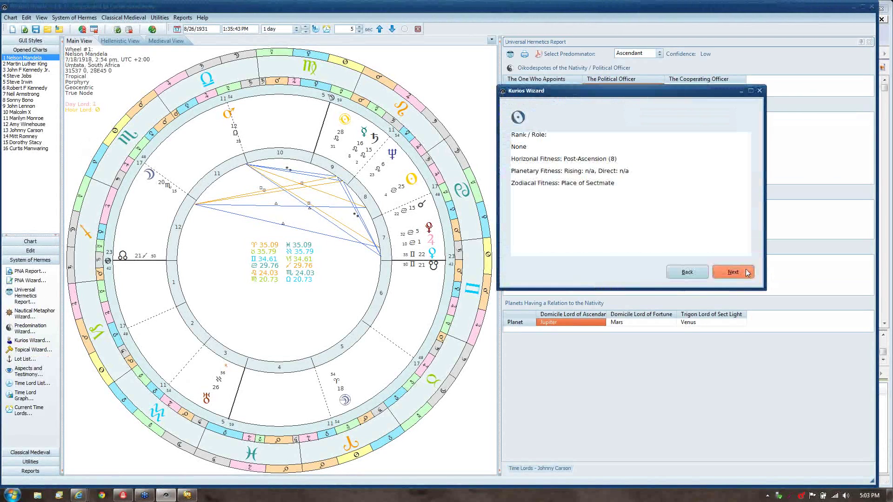
click(746, 272)
click(746, 272)
click(746, 272)
click(746, 272)
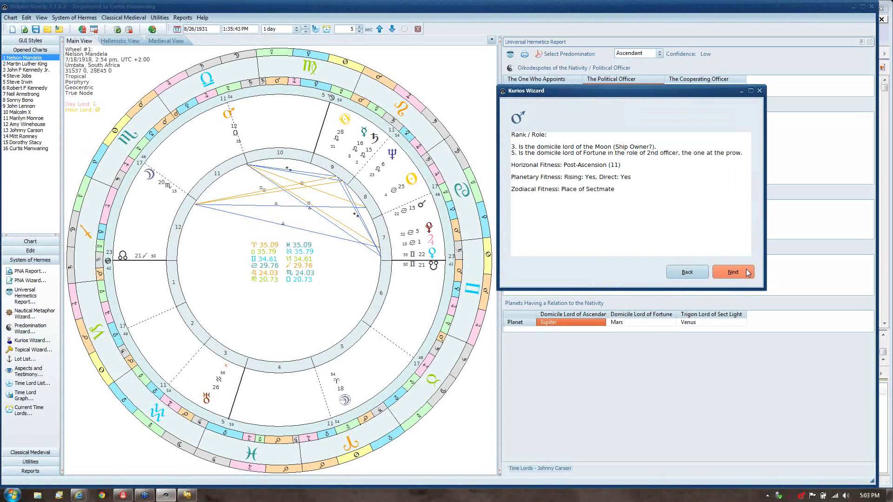
click(747, 272)
click(746, 272)
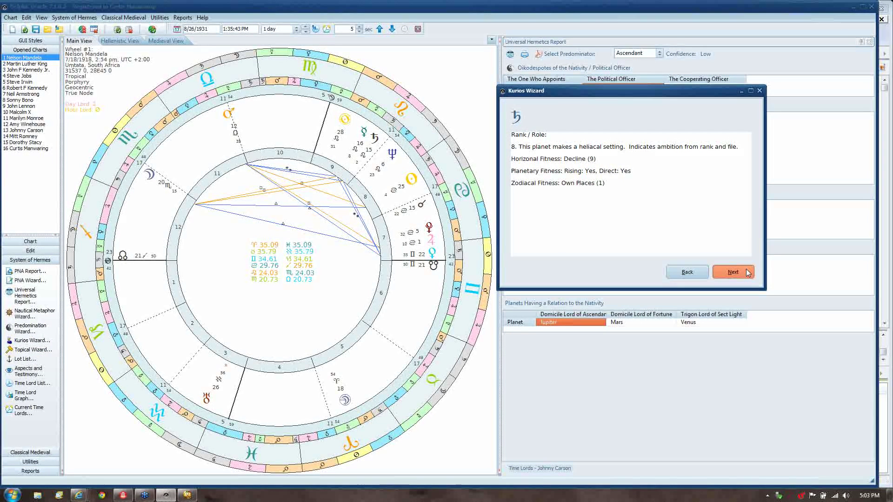
click(746, 272)
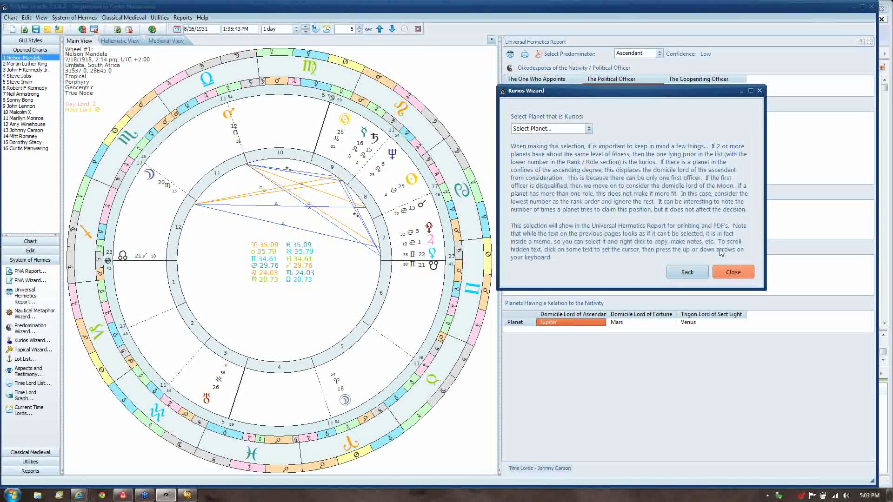
click(760, 91)
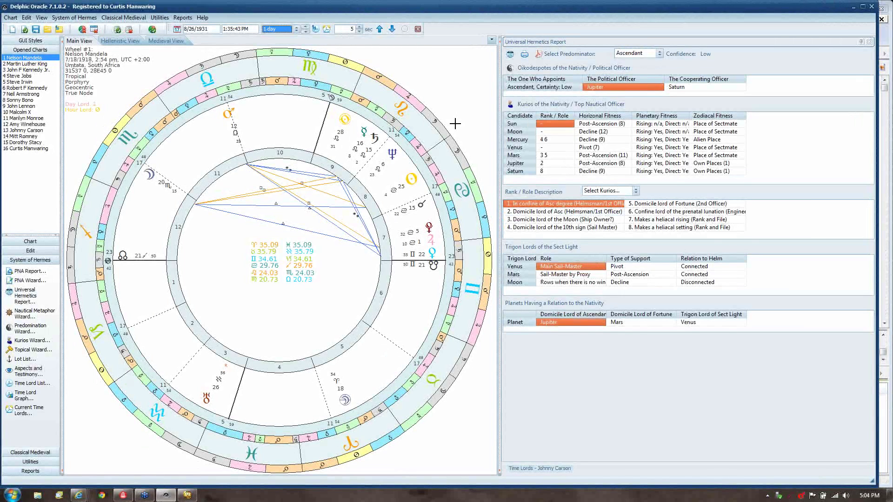
Step: Replace the Universal Hermetics Report with the Time Lord List and calculate Zodiacal Releasing from Spirit for Nelson Mandela
click(869, 42)
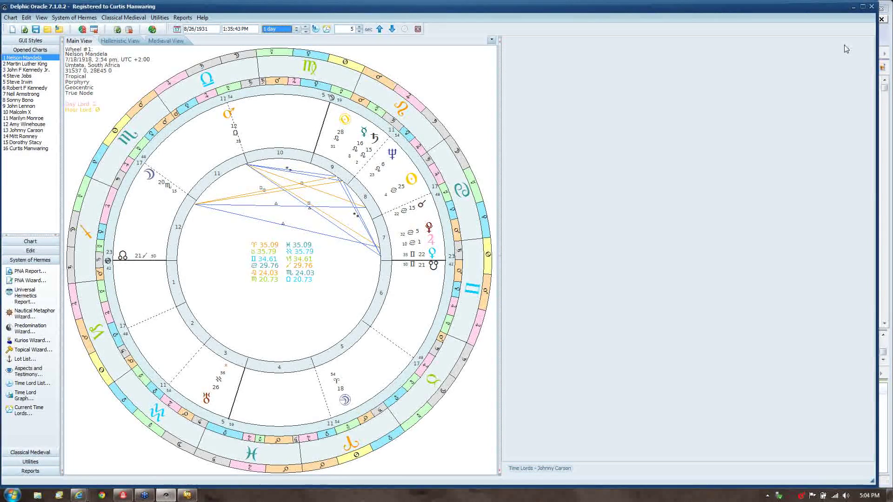
click(20, 386)
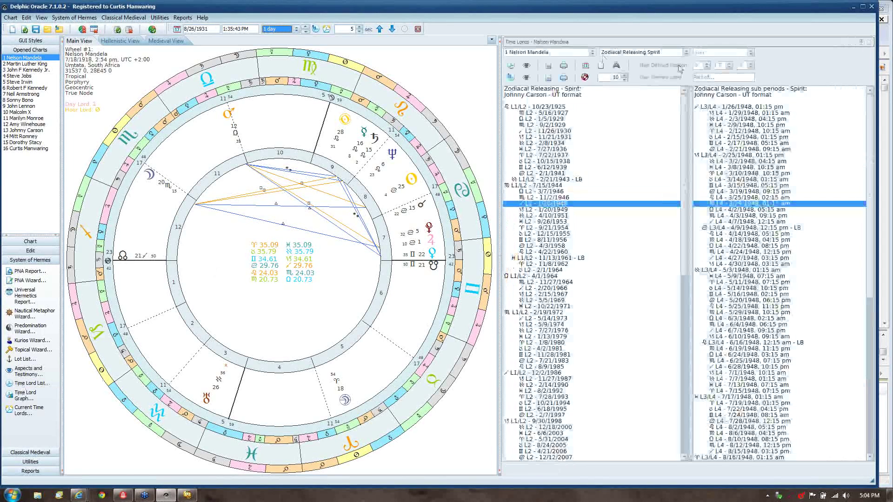
click(513, 66)
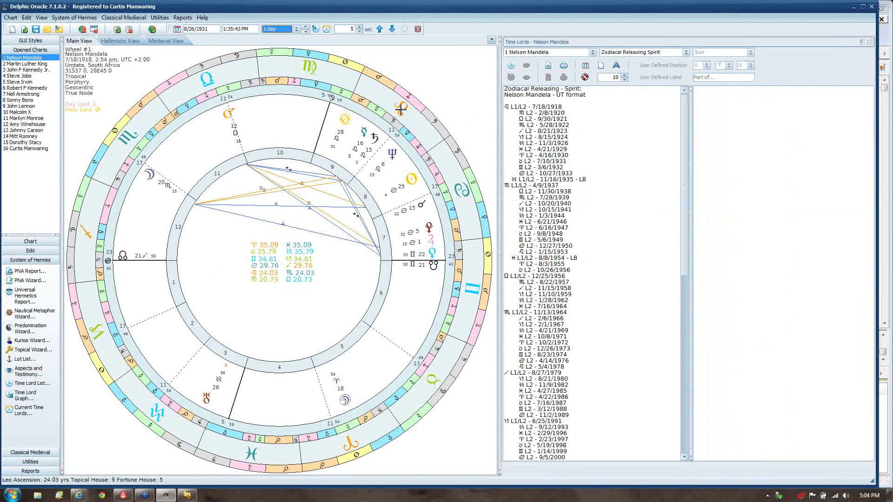
Step: Review the Spirit periods from 6/21/1946 onward against the chart wheel and generate the sub-periods for the 1/28/1962 L2 period
mouse_move(400, 109)
mouse_move(310, 67)
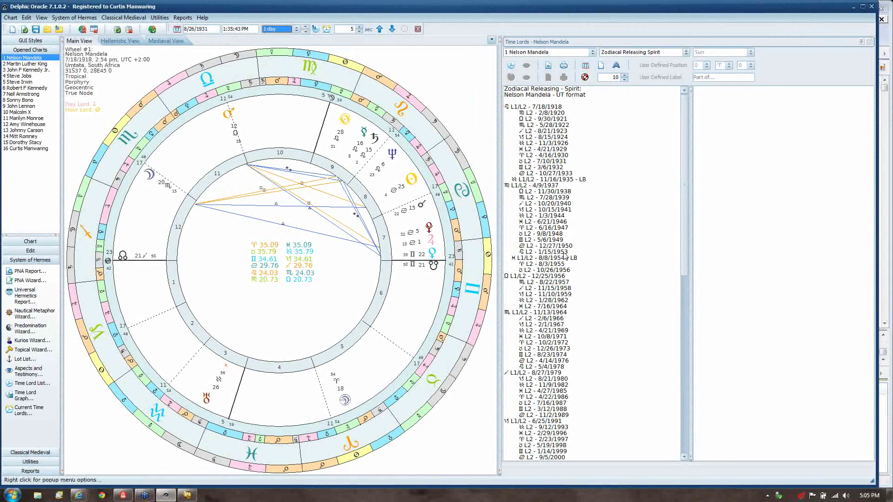
click(567, 223)
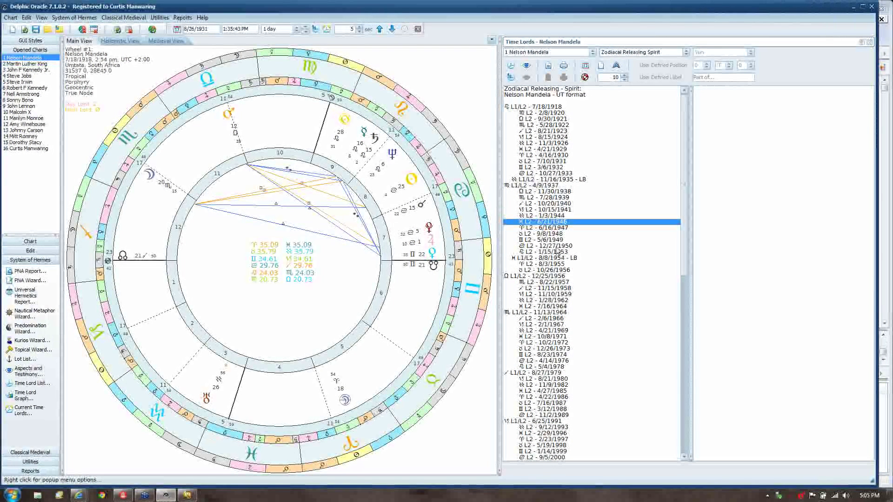
click(556, 246)
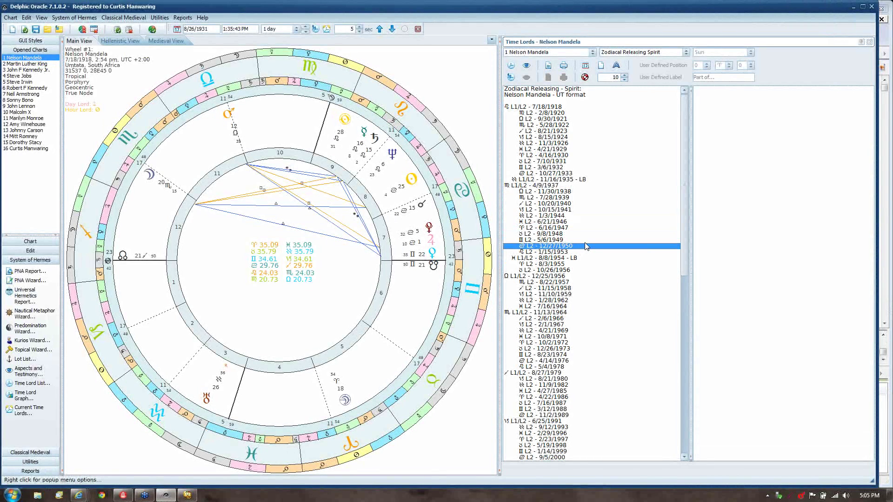
click(575, 278)
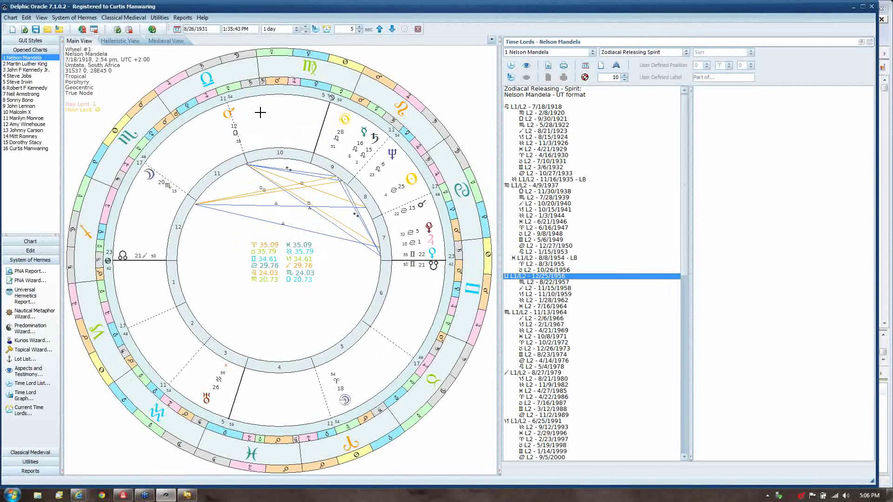
click(556, 301)
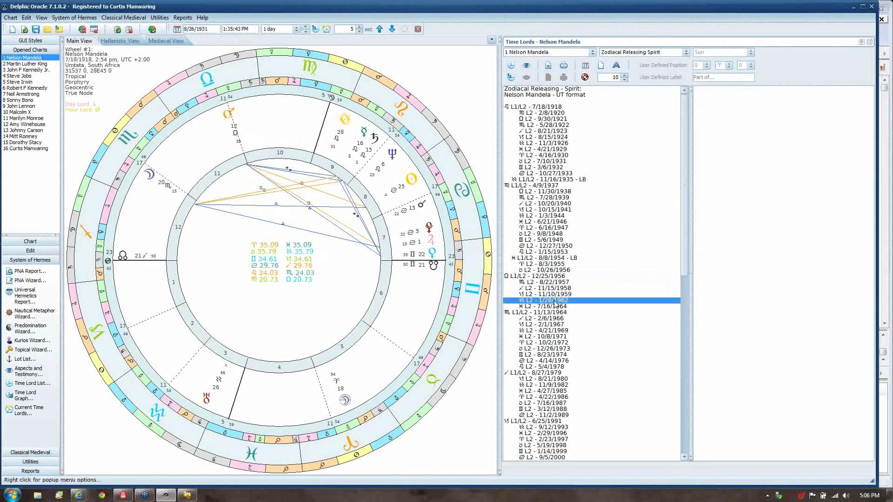
double_click(556, 302)
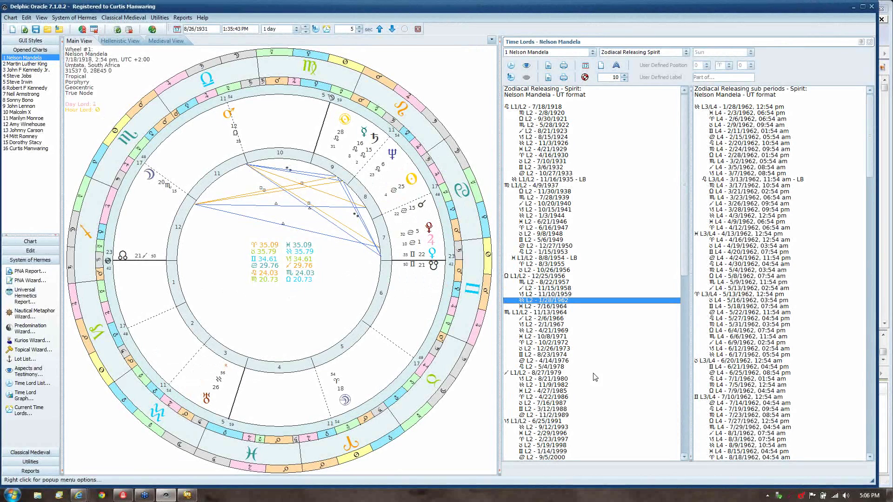
Step: Look through the 1962 sub-periods and display the time lords and transits for the 8/3/1962 L4 period in the chart wheel
click(871, 191)
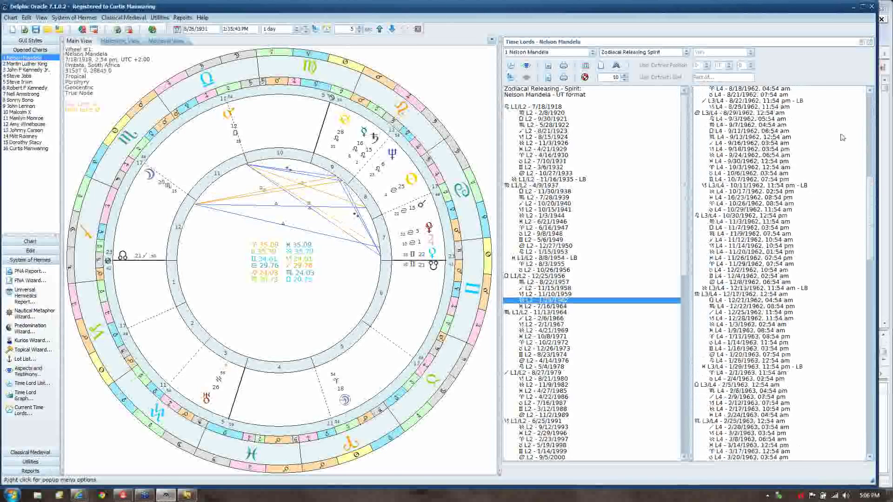
click(871, 154)
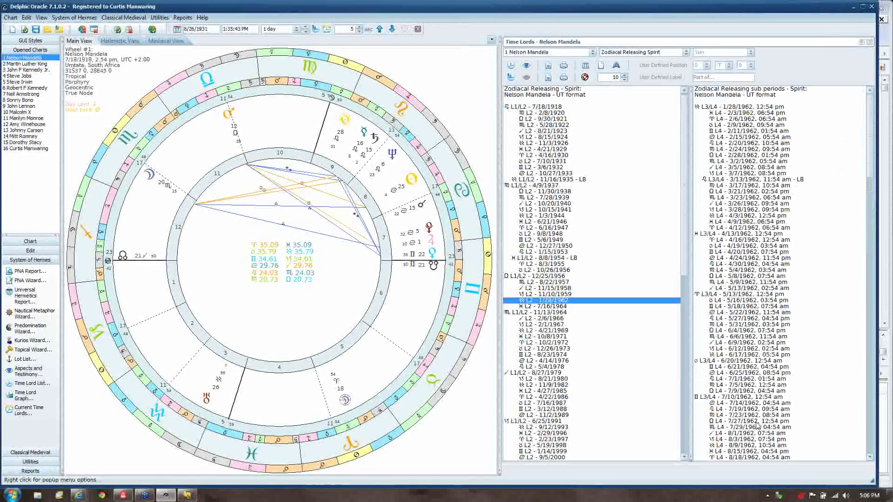
click(753, 440)
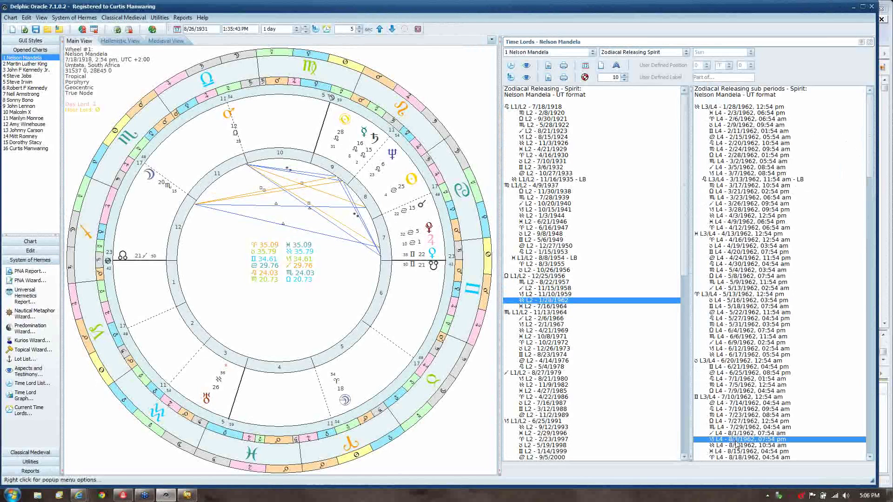
double_click(736, 439)
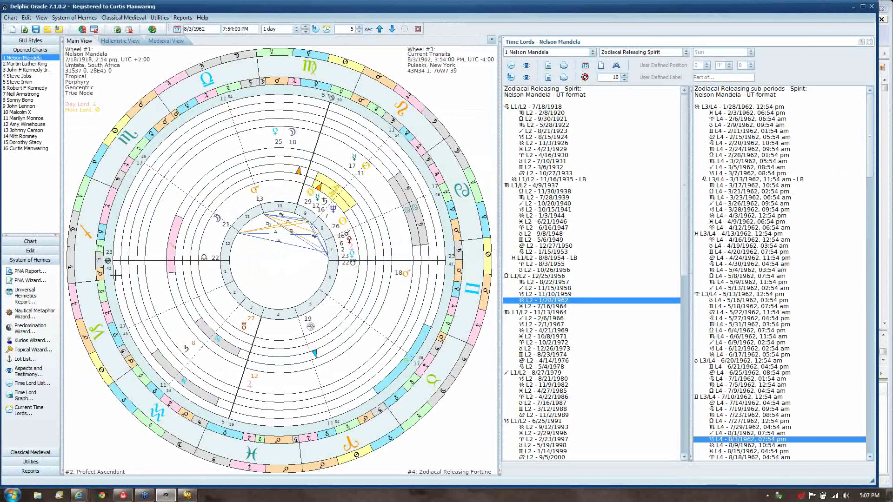
mouse_move(218, 336)
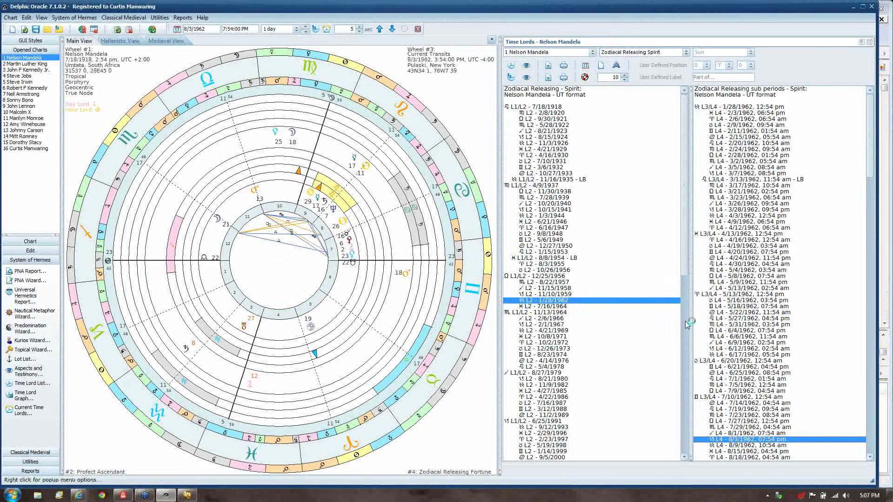
Step: Find and select the 7/10/1963 L2/L3/L4 period marked LB in the sub-period list
click(871, 263)
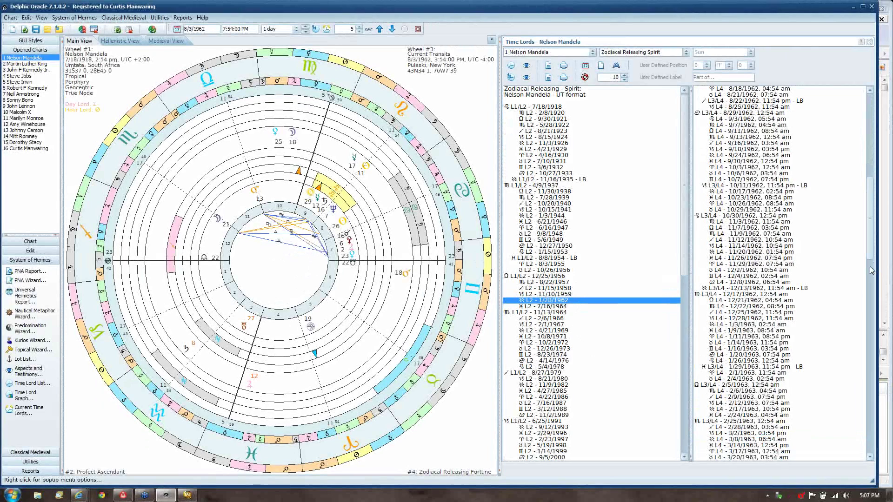
click(871, 270)
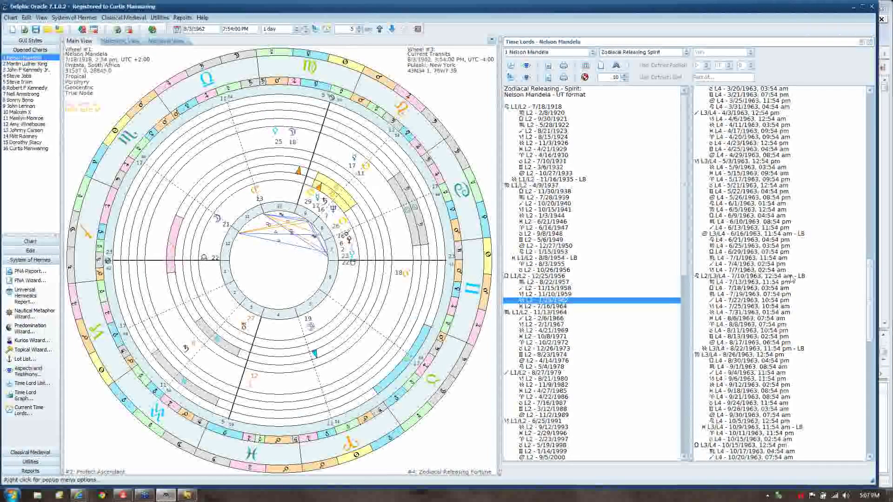
click(809, 279)
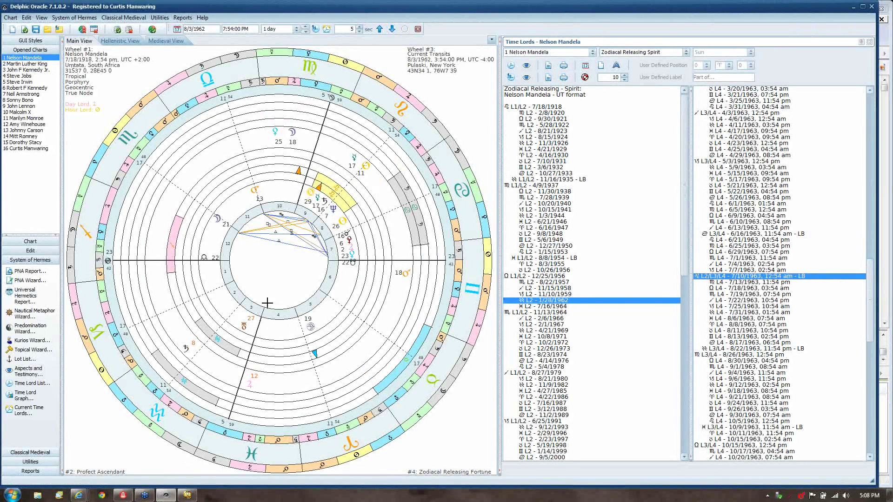
Step: Return the wheel to Nelson Mandela's natal chart alone and examine the signs Aquarius and Leo
click(27, 58)
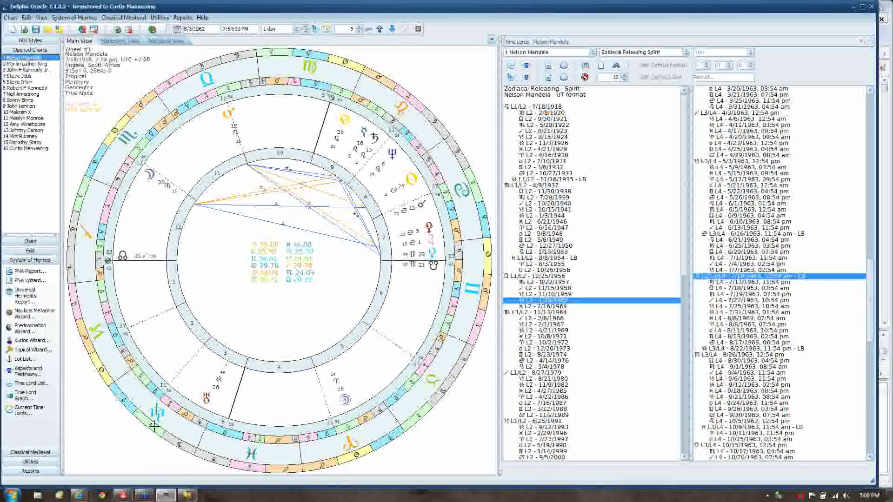
mouse_move(157, 413)
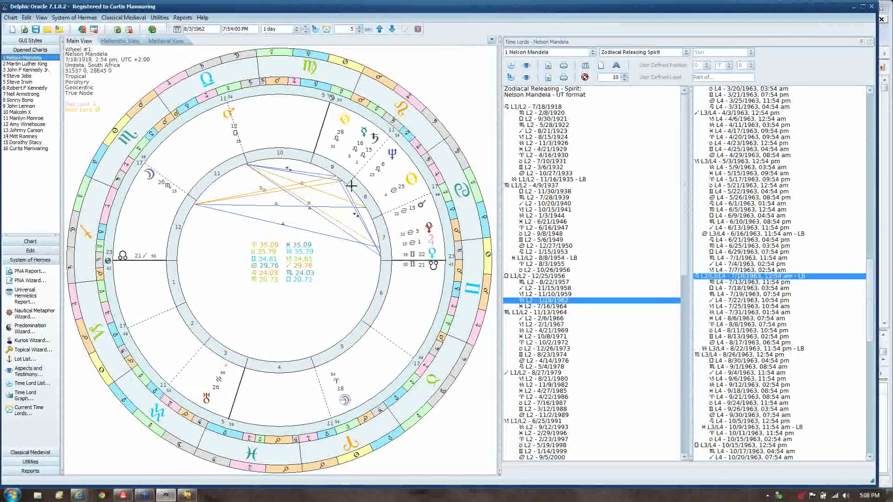
mouse_move(408, 107)
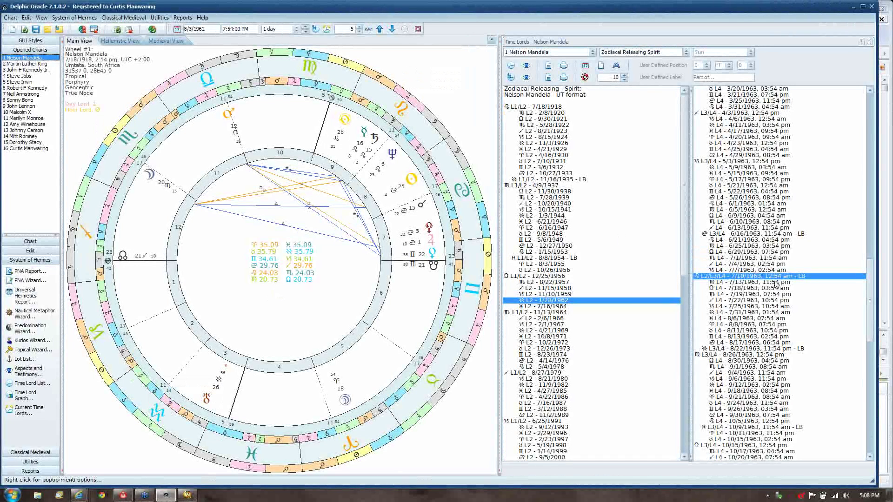
Step: Find the 11/2/1989 L2 period in the Spirit list and generate its sub-periods
click(814, 279)
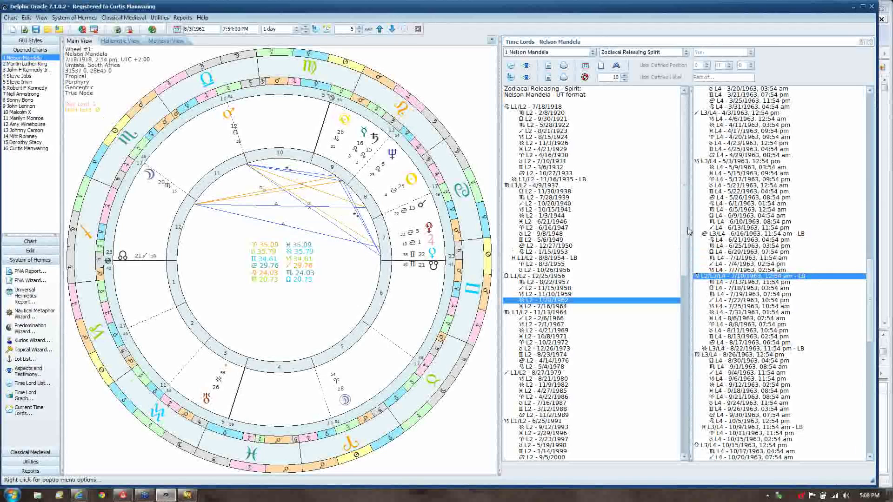
scroll(541, 253, down, 3)
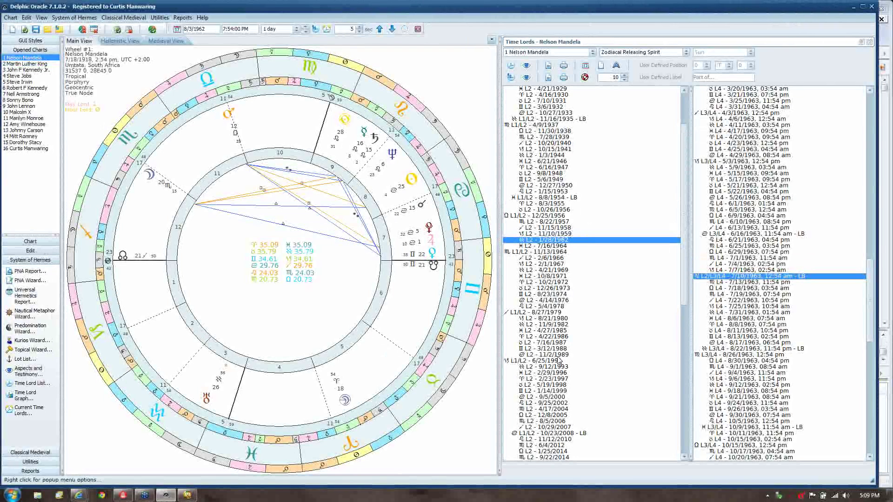
click(559, 356)
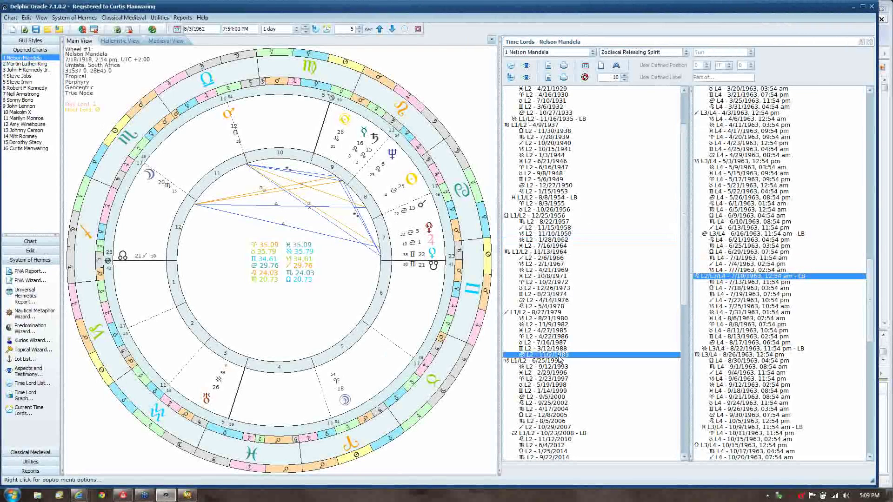
double_click(559, 356)
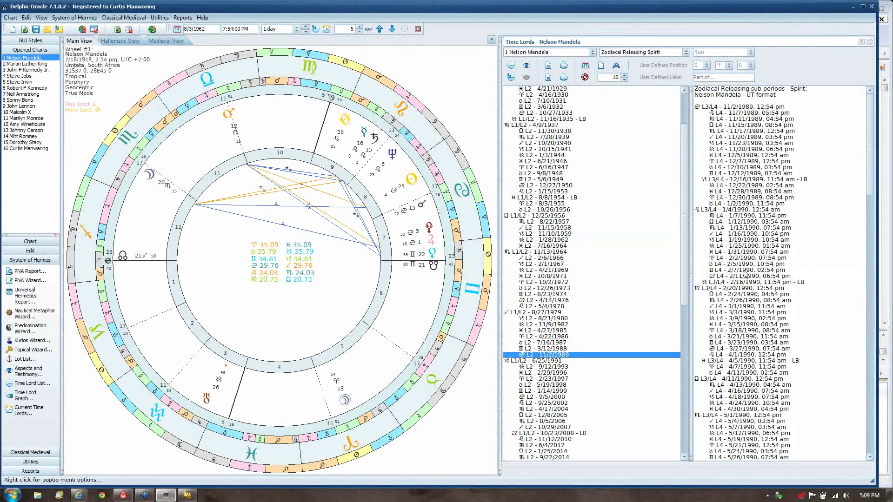
Step: Compare the 1/4/1990 L3/L4 and 2/11/1990 L4 sub-periods, leaving the 2/11/1990 one selected
click(771, 277)
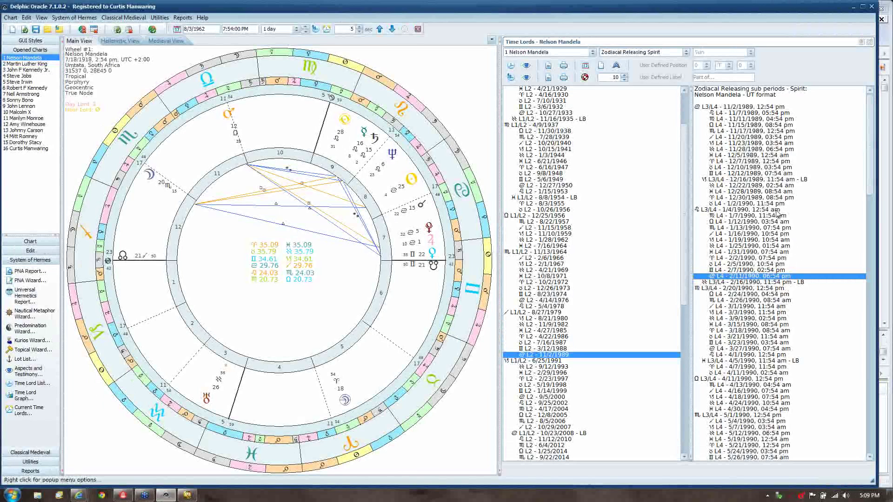
click(778, 210)
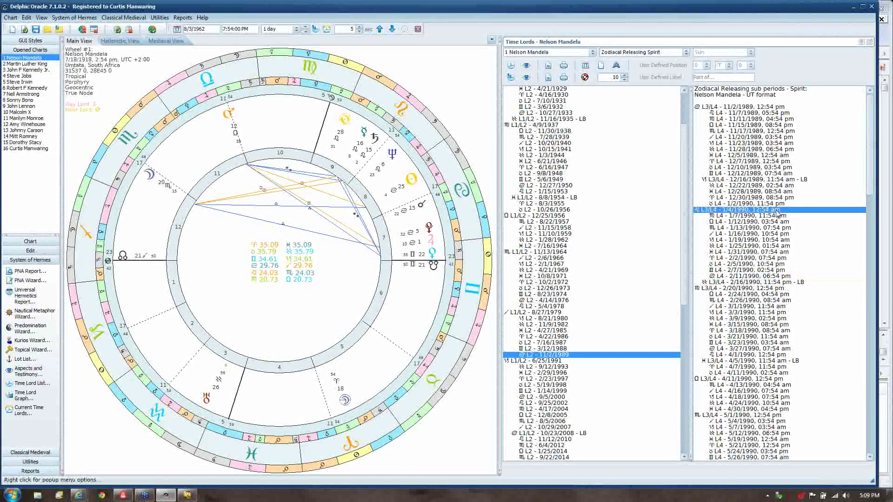
click(789, 278)
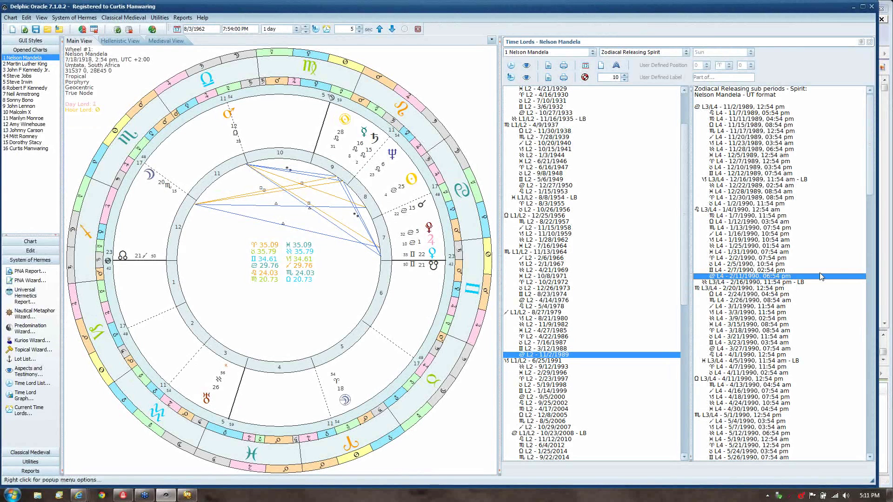
Step: Review the Spirit periods of 6/25/1991, 9/12/1993 and 1/14/1999 against Nelson Mandela's chart wheel
drag(684, 249, 684, 255)
scroll(581, 254, down, 6)
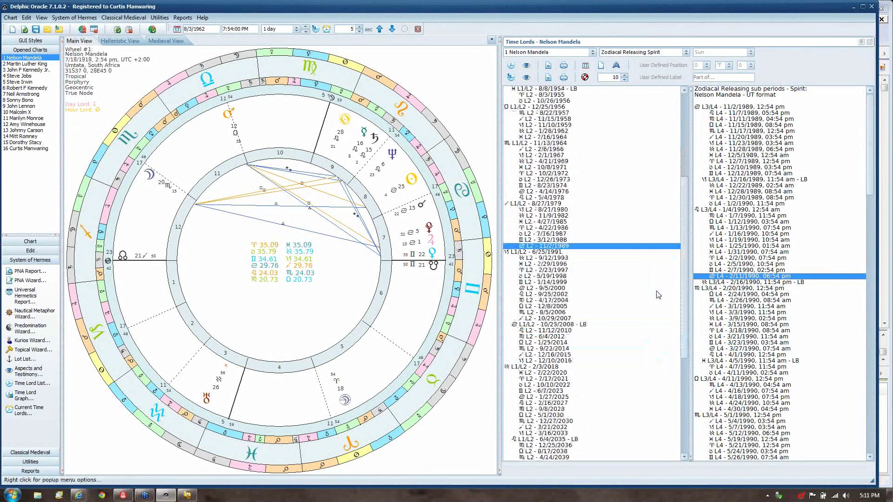
click(582, 253)
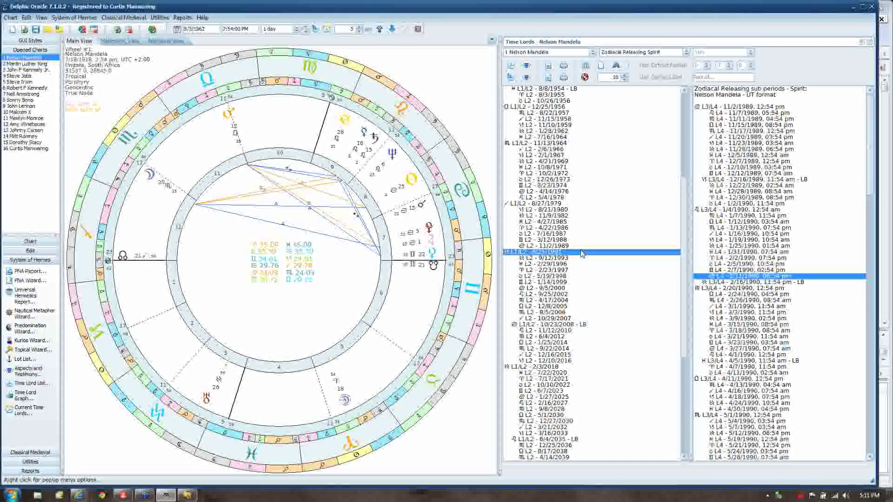
click(579, 257)
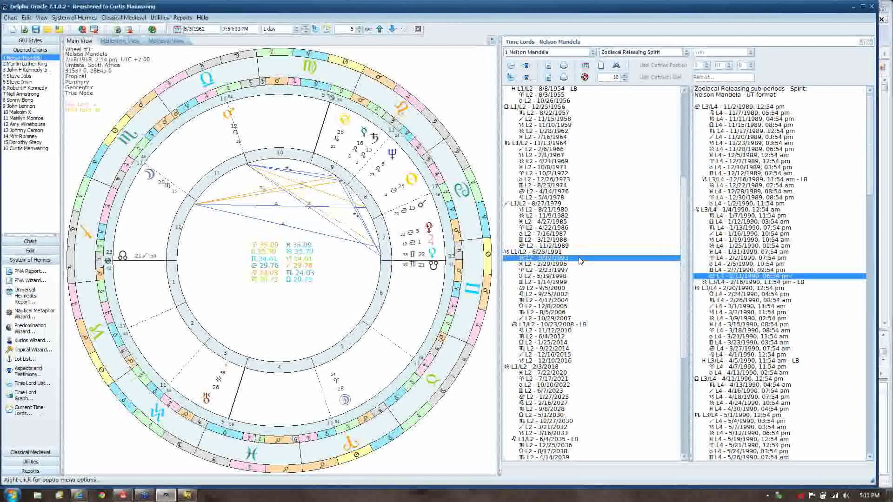
click(575, 282)
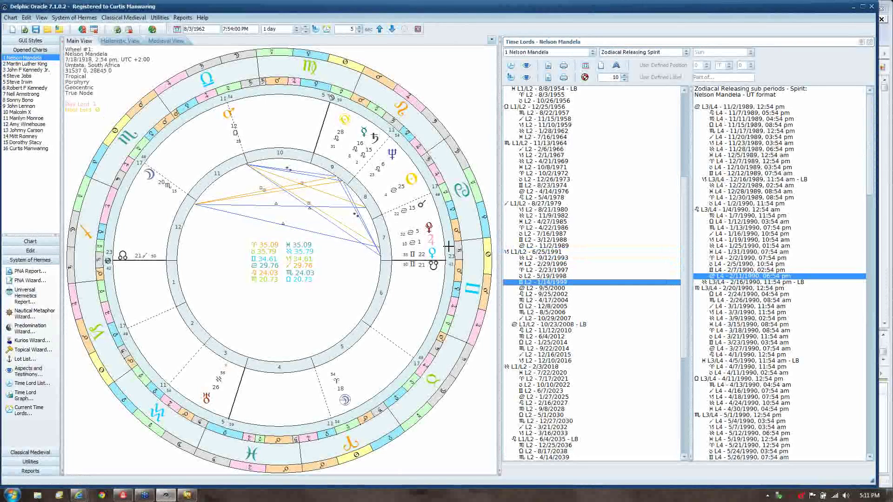
mouse_move(439, 253)
mouse_move(344, 400)
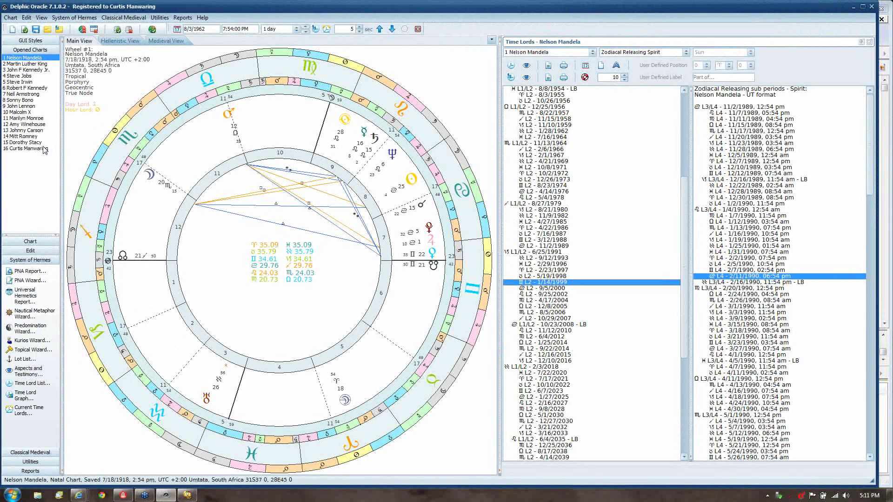
Step: Display Martin Luther King's chart and generate its Universal Hermetics report
click(31, 64)
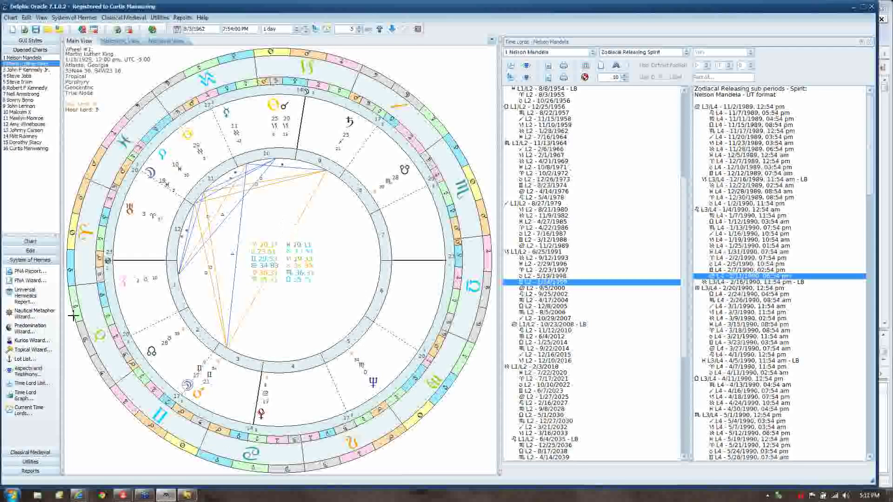
click(27, 295)
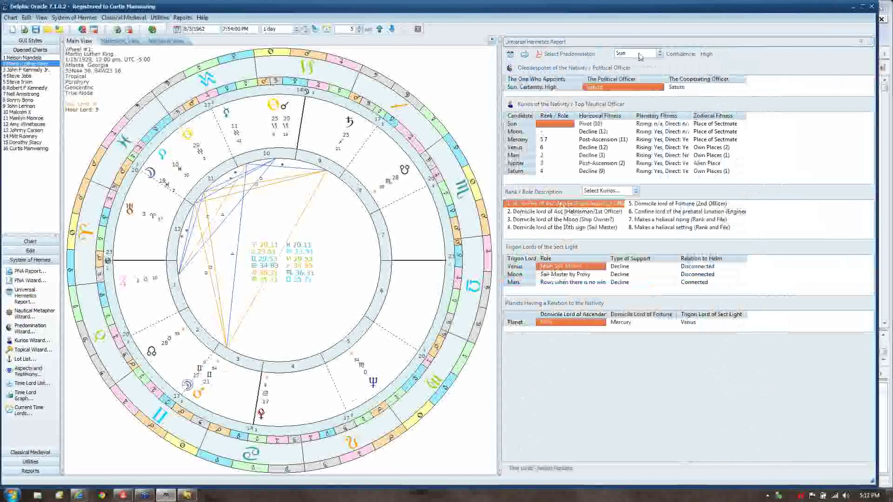
click(510, 57)
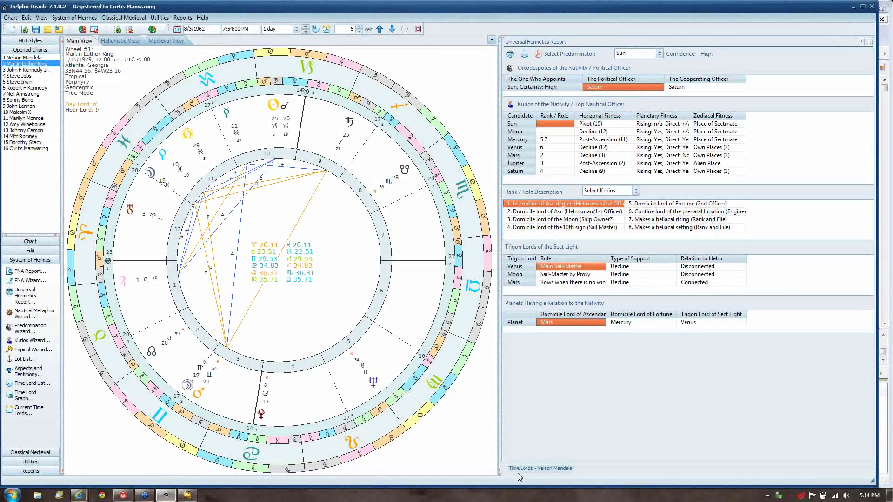
Step: Generate Martin Luther King's Zodiacal Releasing Spirit periods and examine the 8/11/1958 L1/L2 period against the wheel
mouse_move(522, 474)
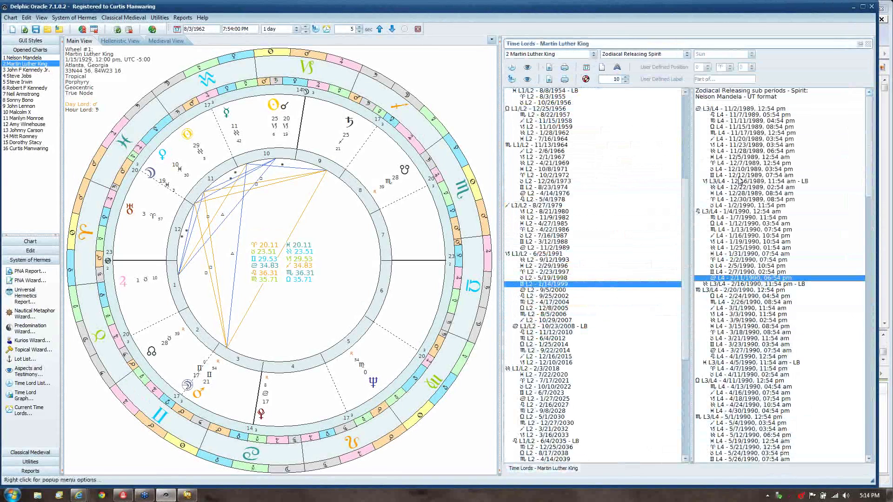
click(687, 54)
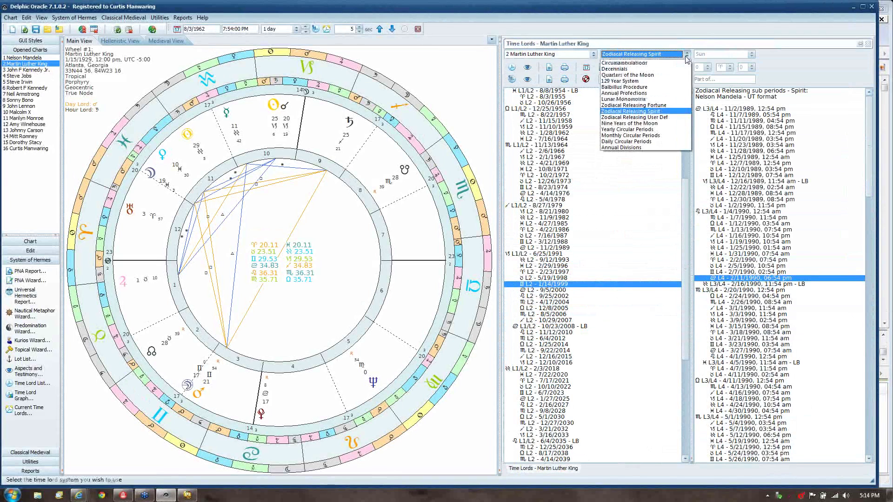
click(670, 112)
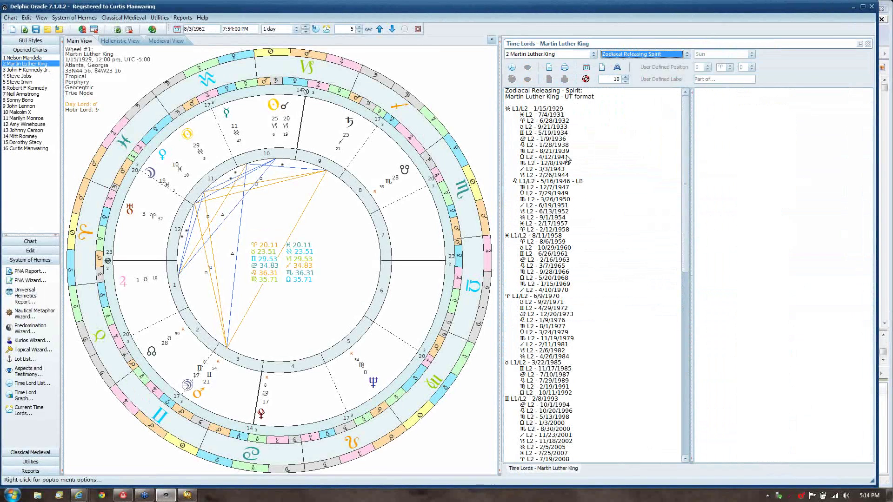
click(568, 236)
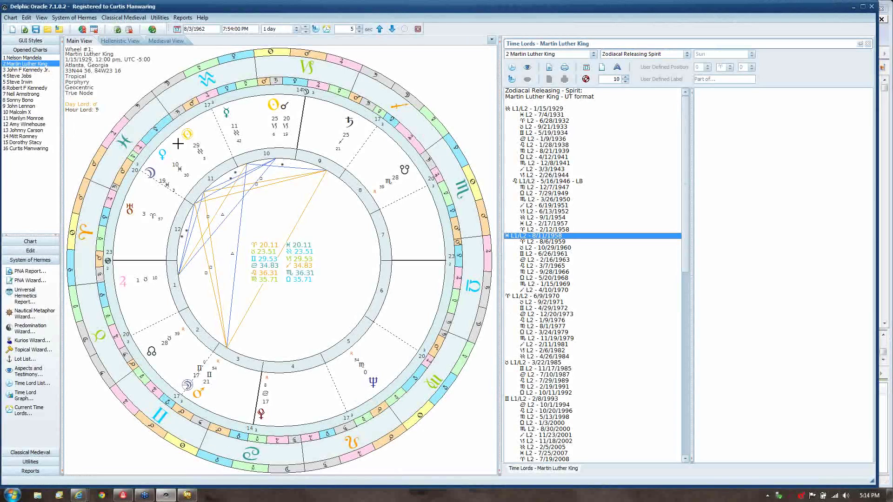
mouse_move(150, 173)
Step: Open the wheel's visibility theme settings and add Exaltation to the selected points of Chart 5 (outermost wheel)
right_click(288, 240)
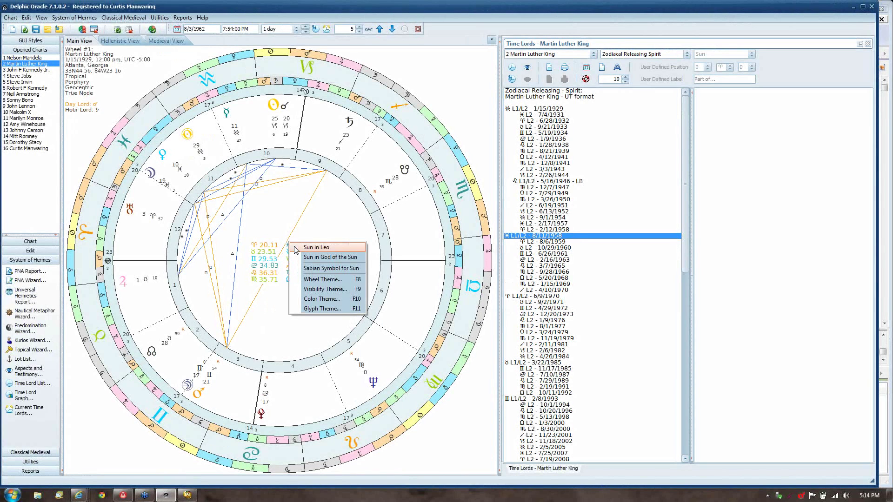
click(325, 290)
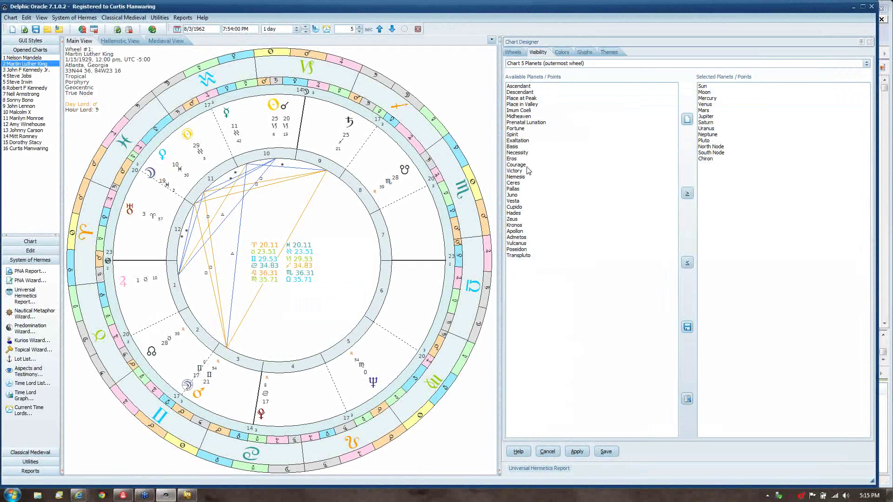
click(528, 142)
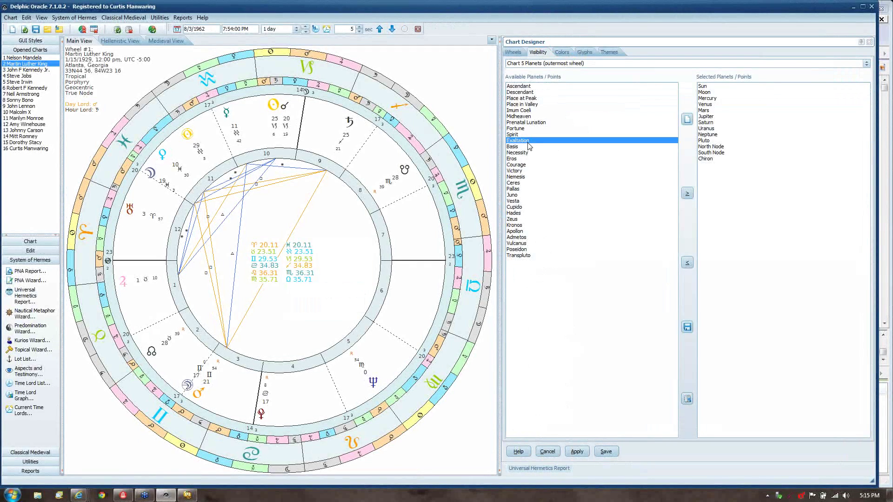
double_click(528, 145)
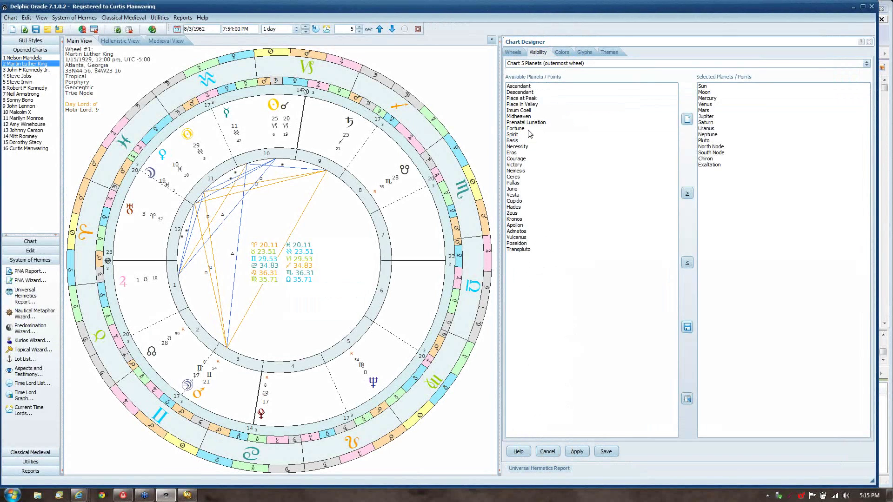
click(529, 129)
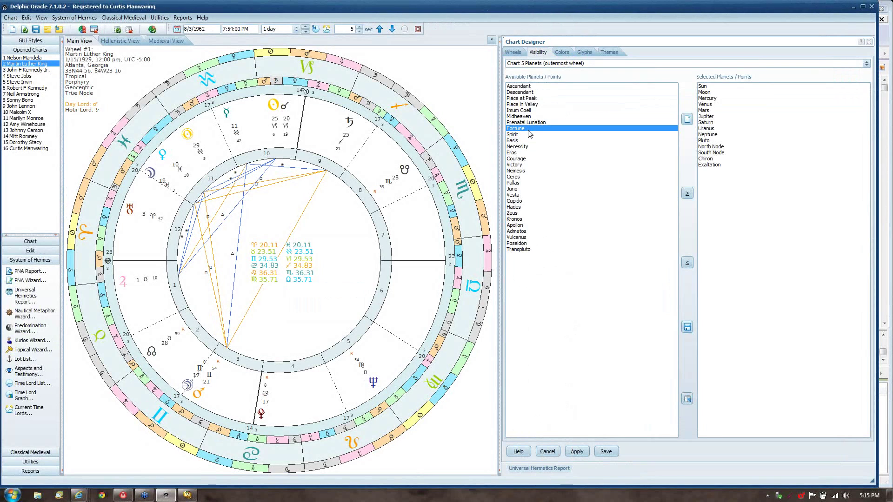
Step: Add Exaltation and Basis to the Chart 1 (innermost wheel) points, save them as default visibility and save the chart design
click(617, 64)
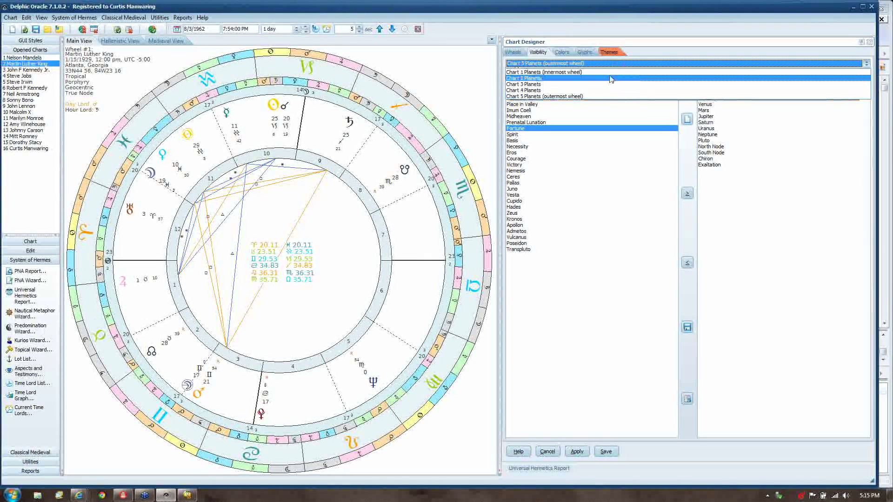
click(611, 73)
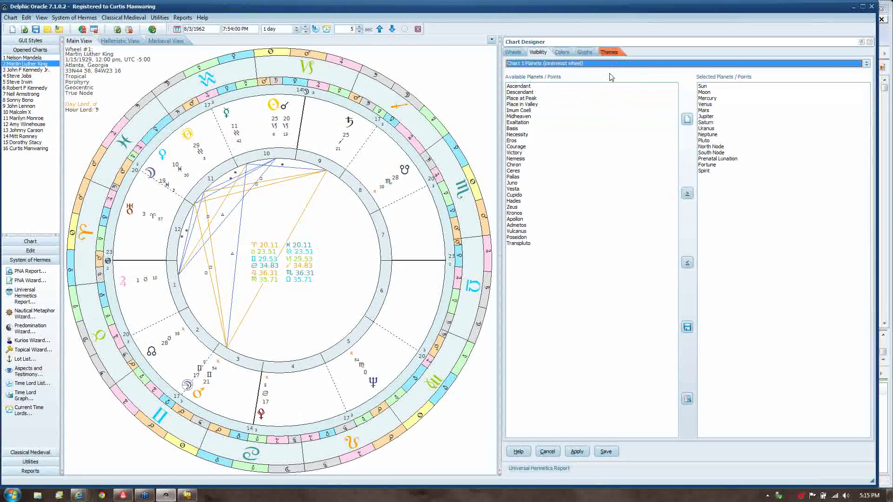
double_click(526, 123)
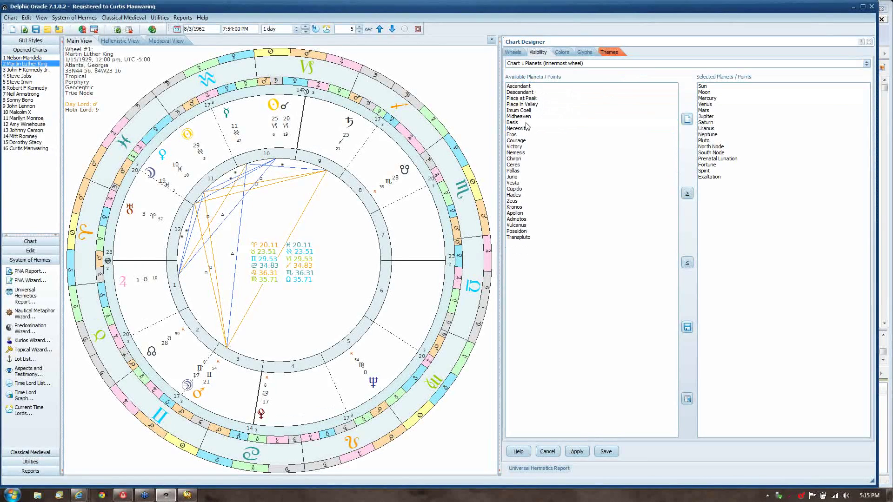
double_click(526, 123)
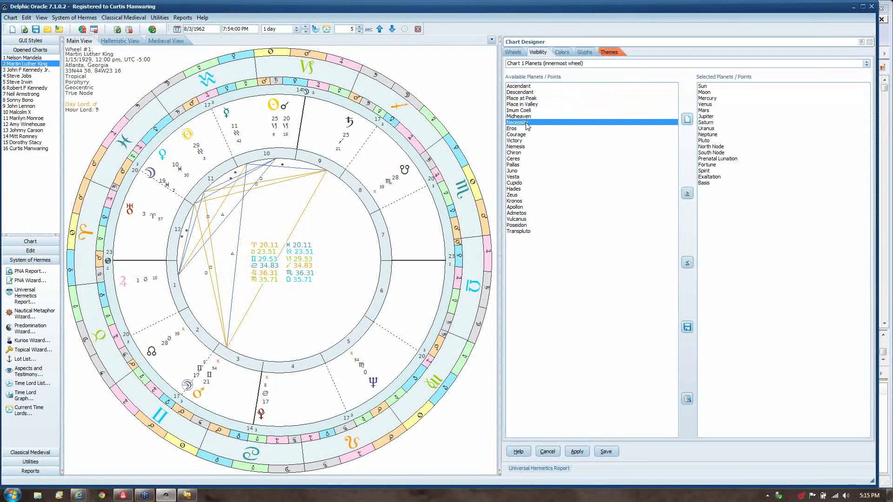
click(687, 328)
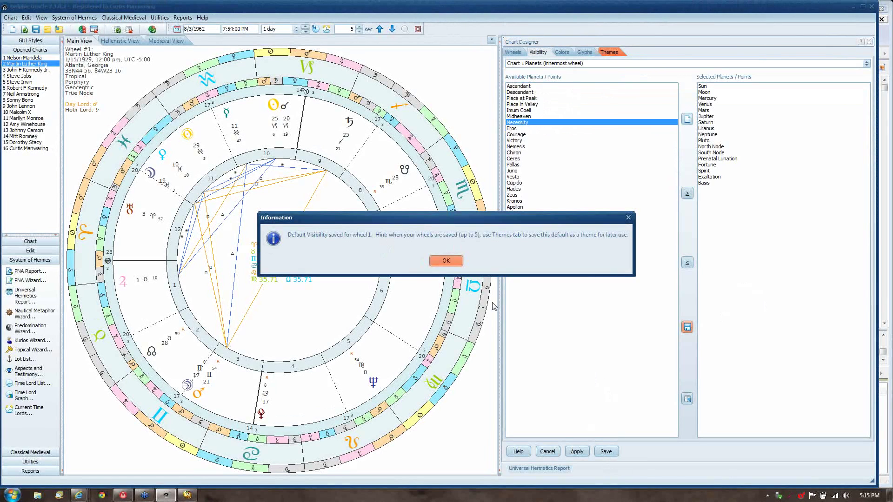
click(444, 261)
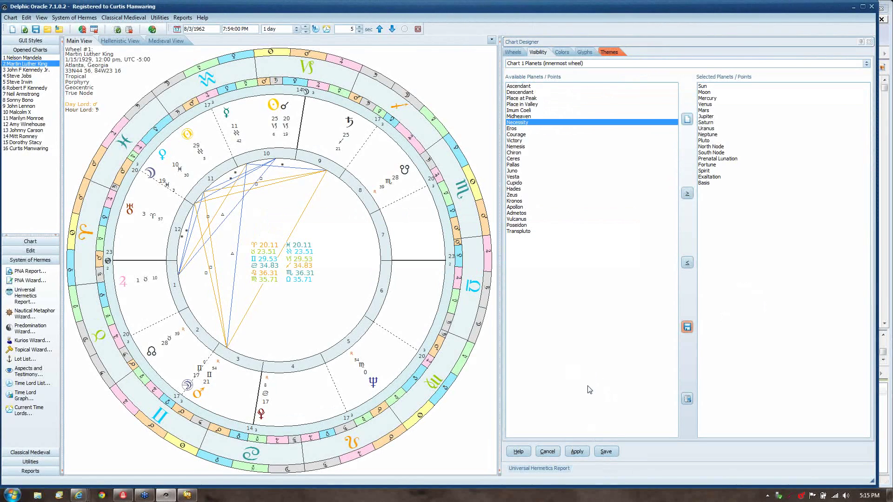
click(607, 453)
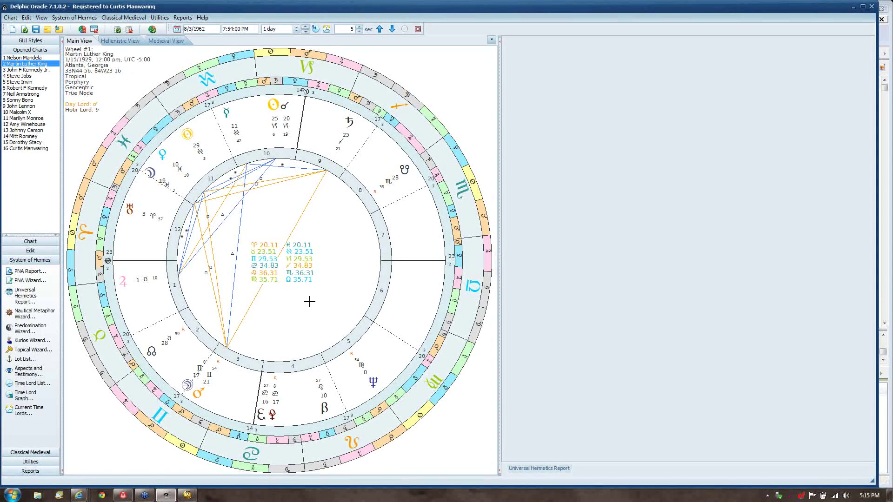
Step: Inspect the details of the Basis, Exaltation and Fortune lots on Martin Luther King's wheel
mouse_move(323, 408)
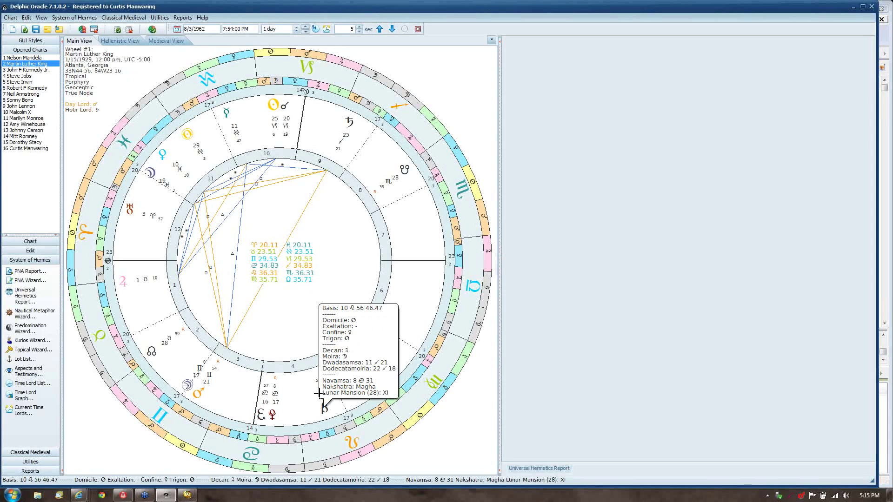
mouse_move(274, 105)
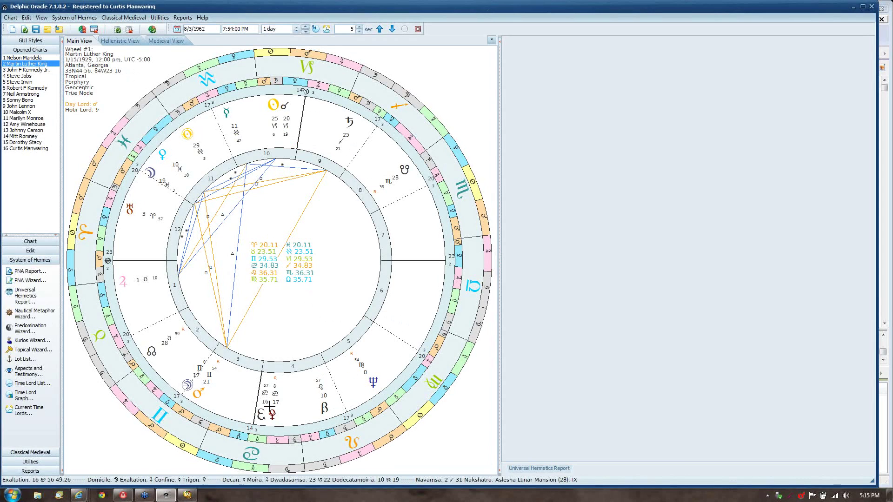
mouse_move(261, 413)
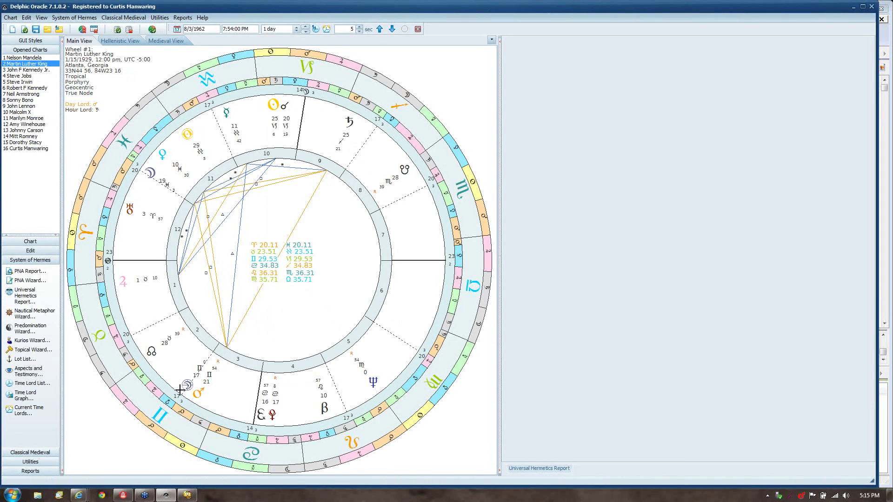
mouse_move(186, 385)
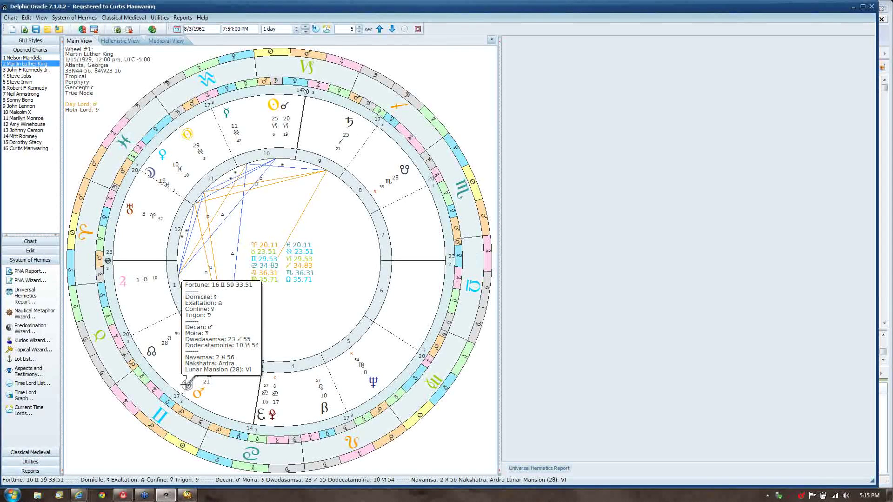
Step: Bring up Martin Luther King's Universal Hermetics Report and inspect Saturn's details on the wheel
click(552, 471)
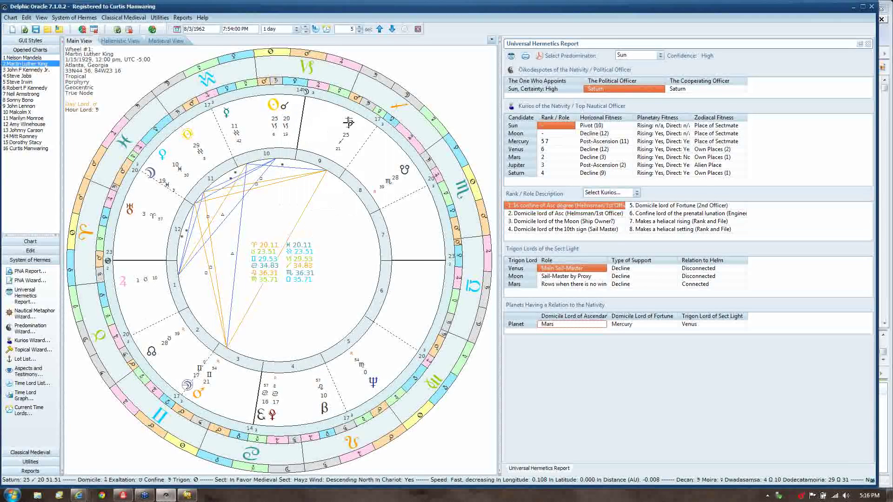
mouse_move(348, 121)
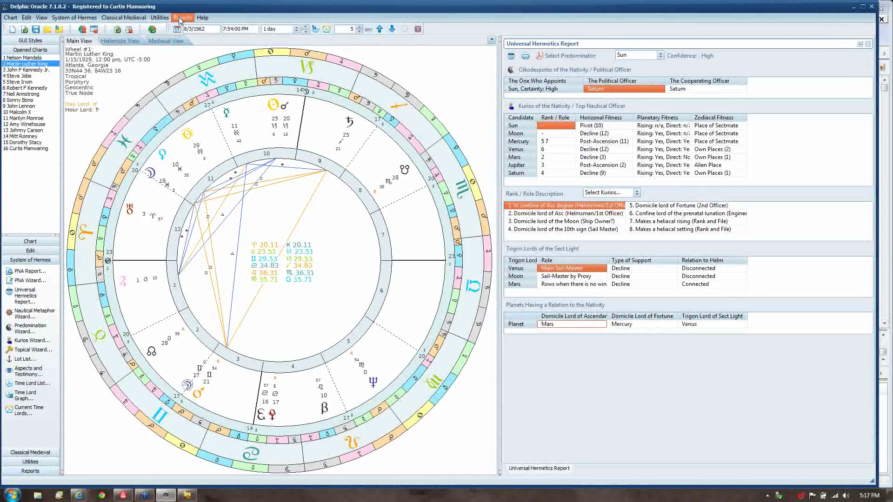
Step: Generate a 40th Day of the Moon derivative chart from Martin Luther King's chart and inspect its Moon
click(182, 20)
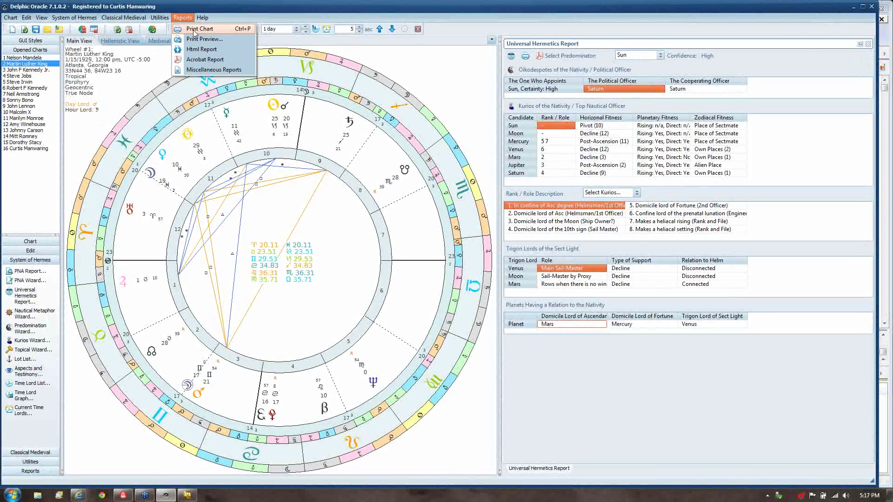
mouse_move(160, 18)
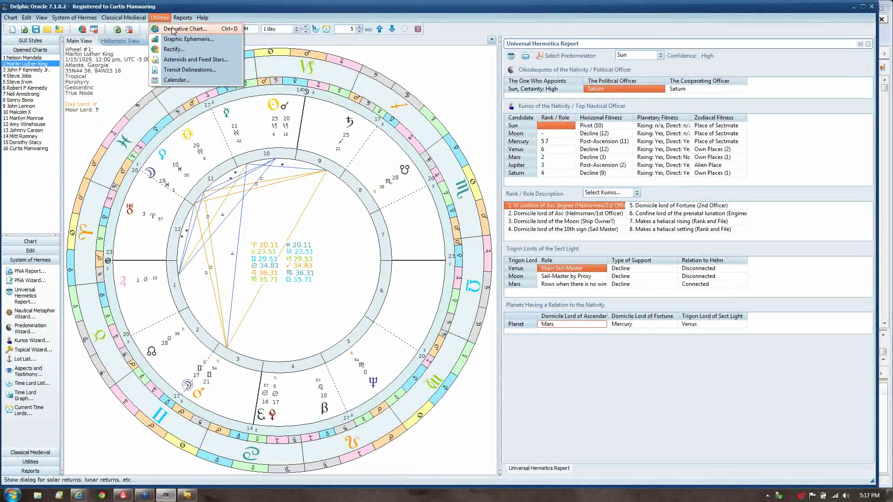
click(173, 29)
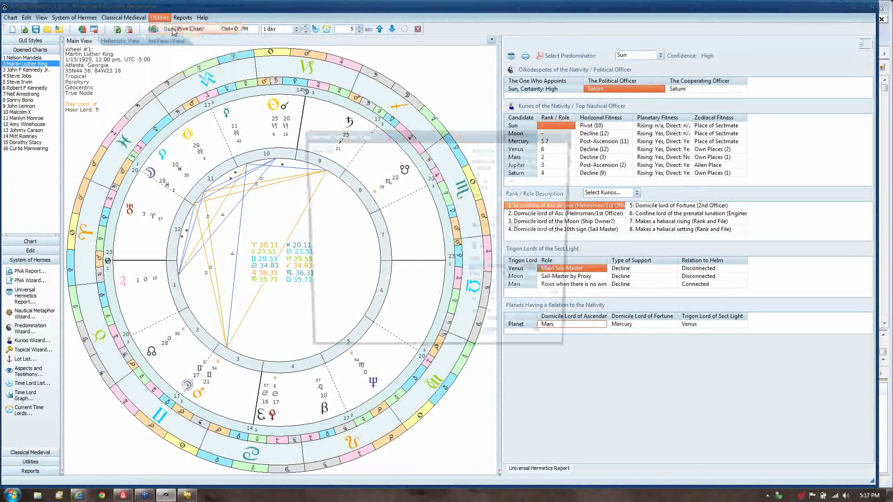
click(403, 166)
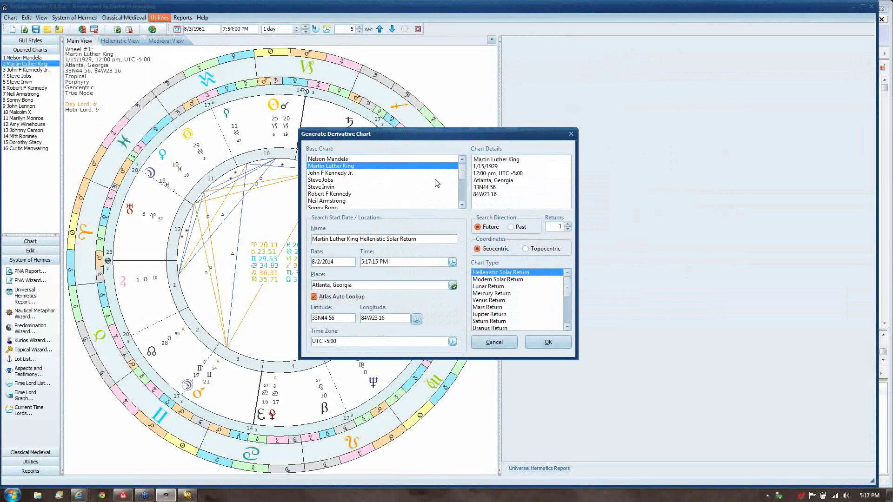
scroll(567, 324, down, 5)
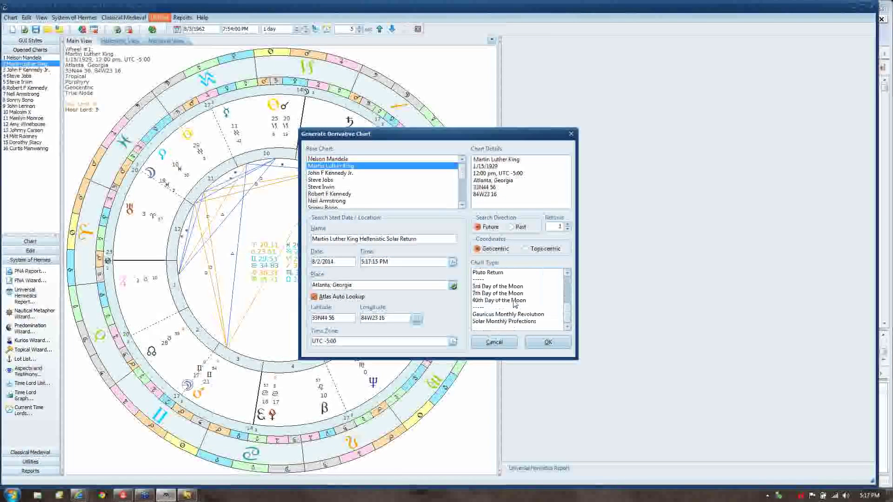
click(513, 301)
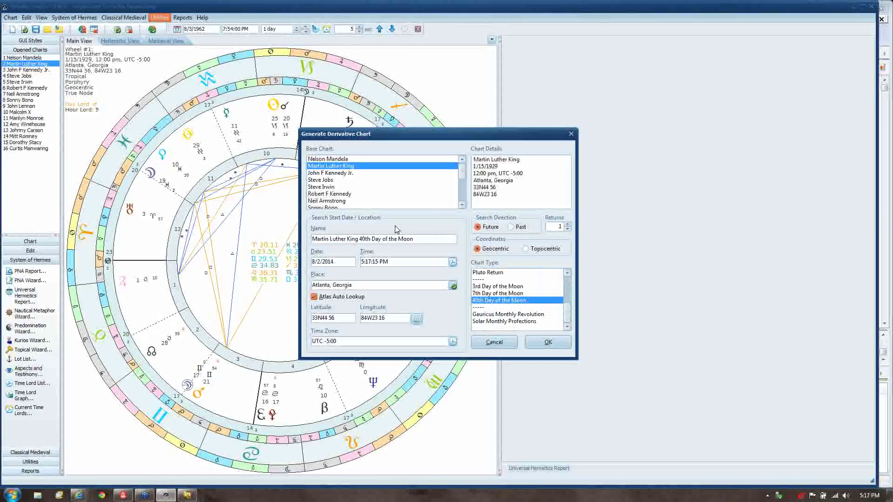
click(534, 342)
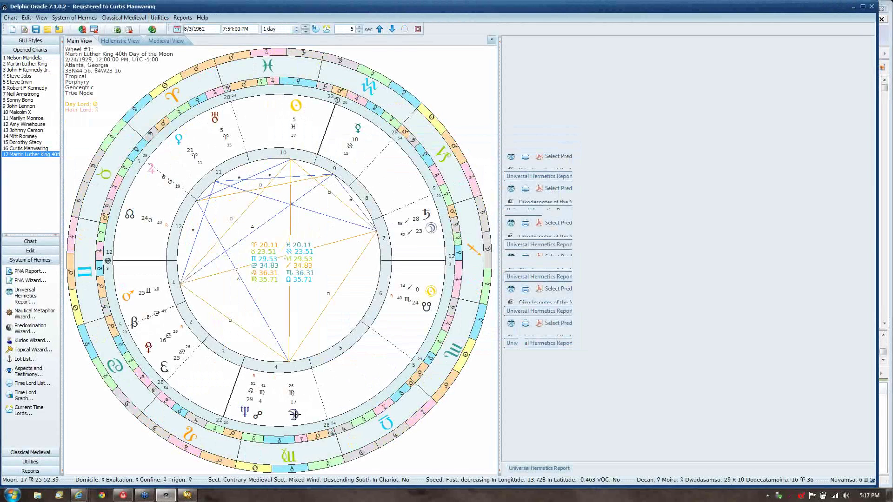
mouse_move(295, 413)
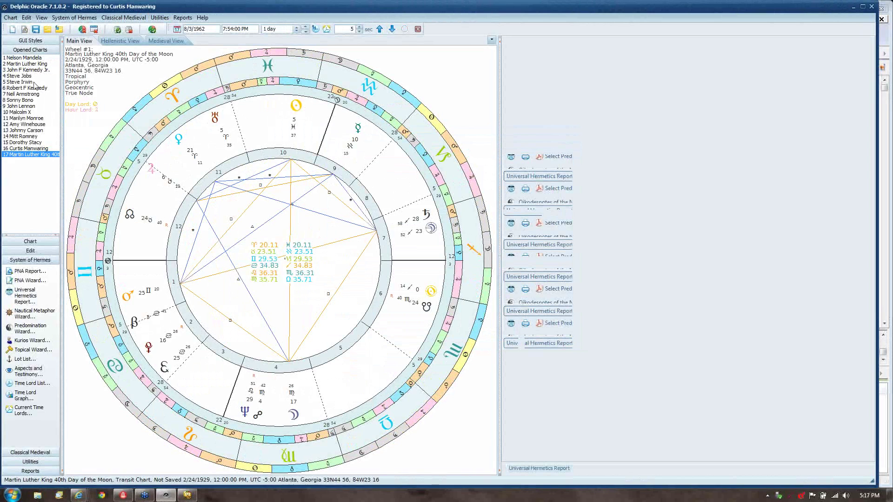
Step: Return to Martin Luther King's natal chart and generate its Zodiacal Releasing Fortune time lord list
click(31, 65)
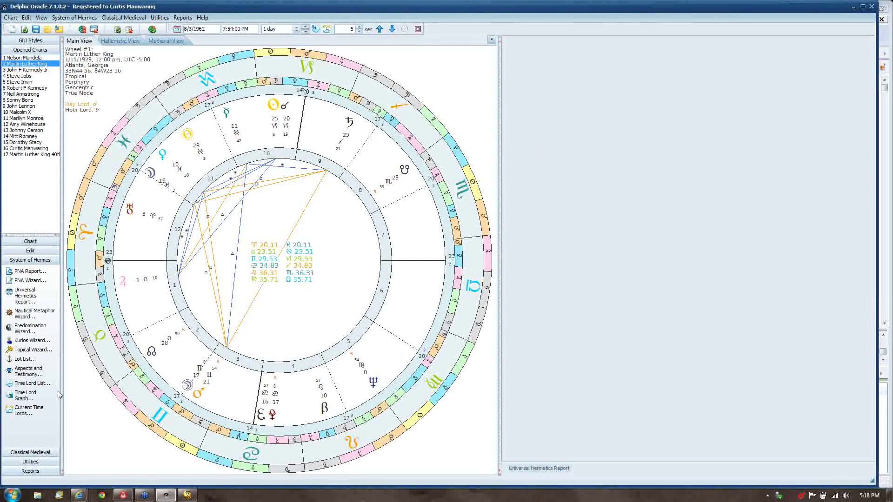
click(30, 384)
click(686, 53)
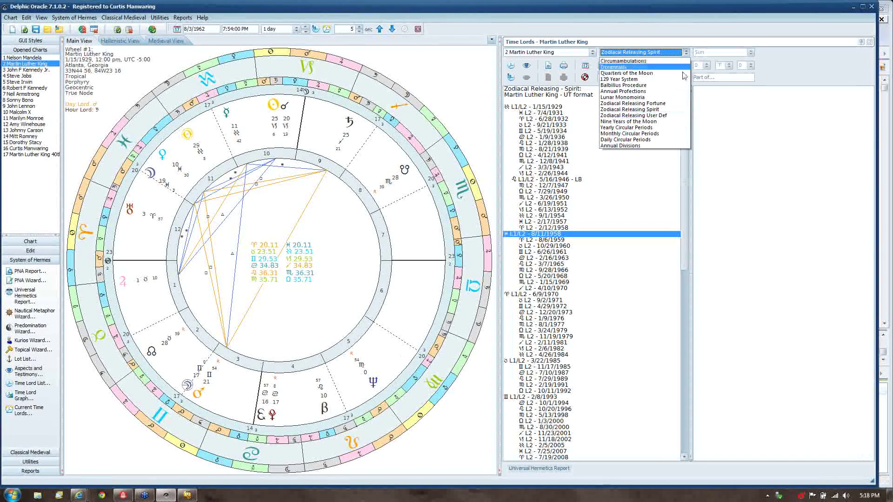
click(674, 103)
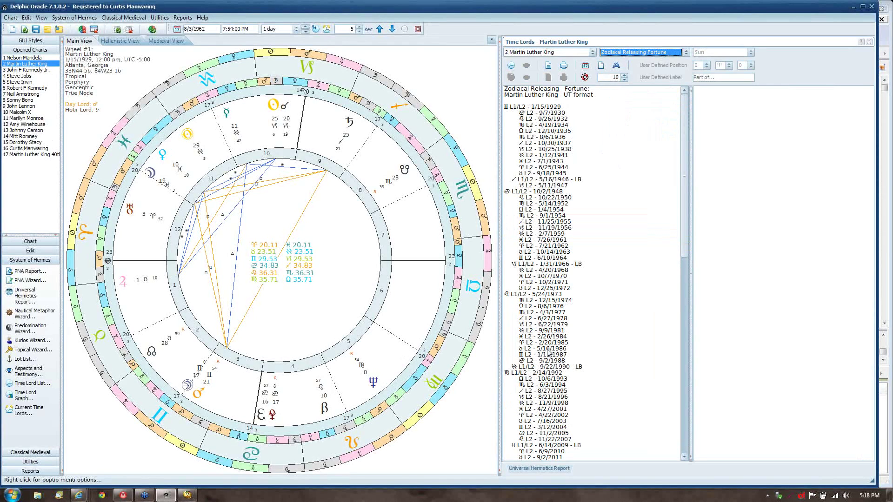
Step: Select the L1/L2 period starting 10/2/1948 and compare it with the Fortune and Sun placements on the wheel
click(571, 192)
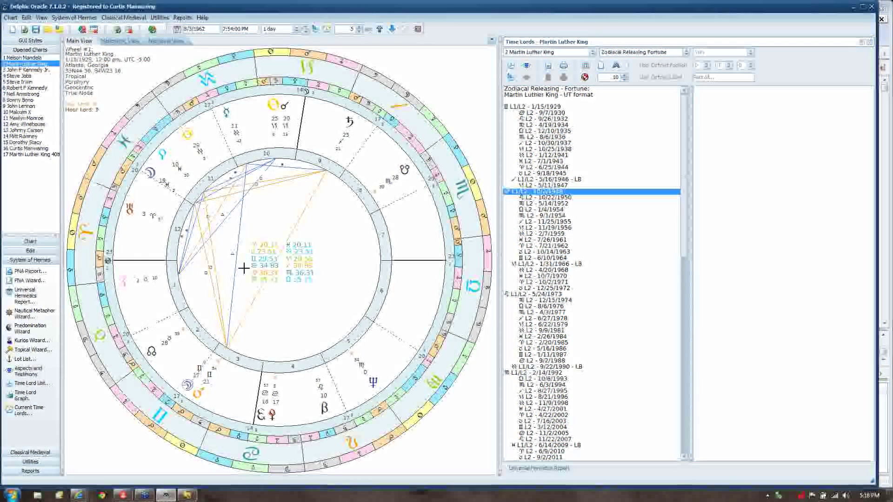
mouse_move(193, 399)
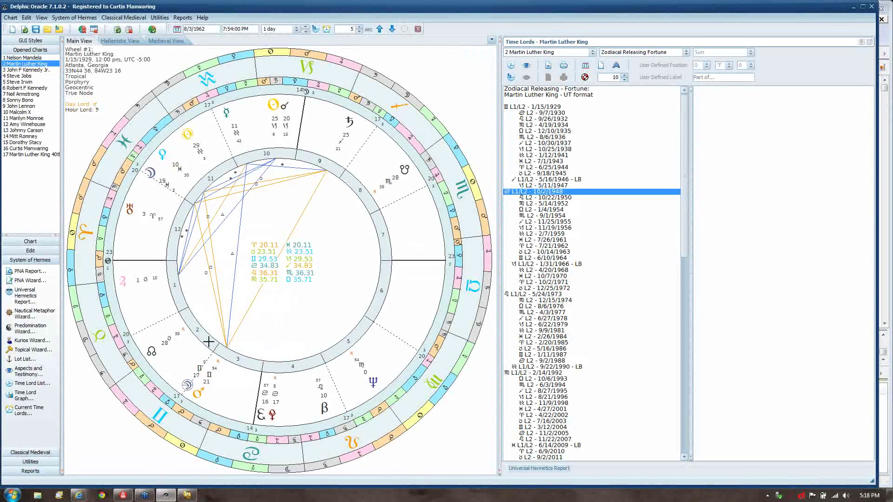
mouse_move(311, 68)
mouse_move(273, 106)
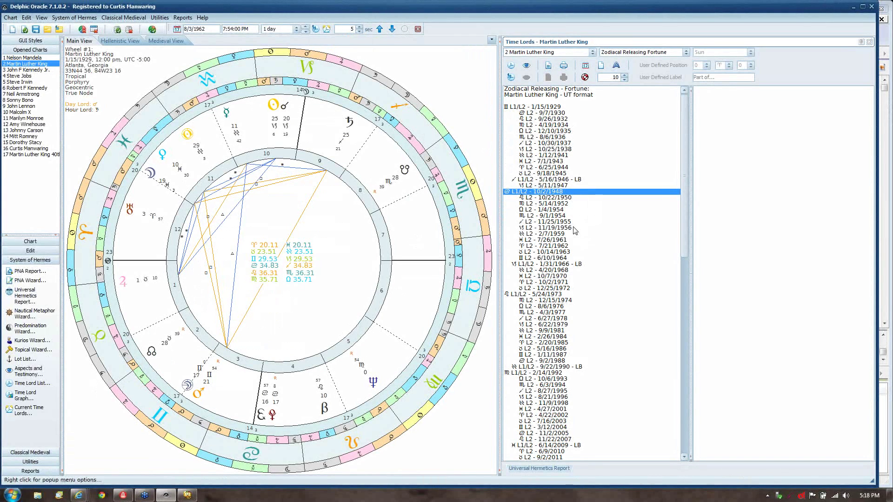
Step: Open the sub-periods of the 1/31/1966 LB period and examine the 3/16/1968 L3/L4 and 4/4/1968 L4 periods against the wheel
click(580, 265)
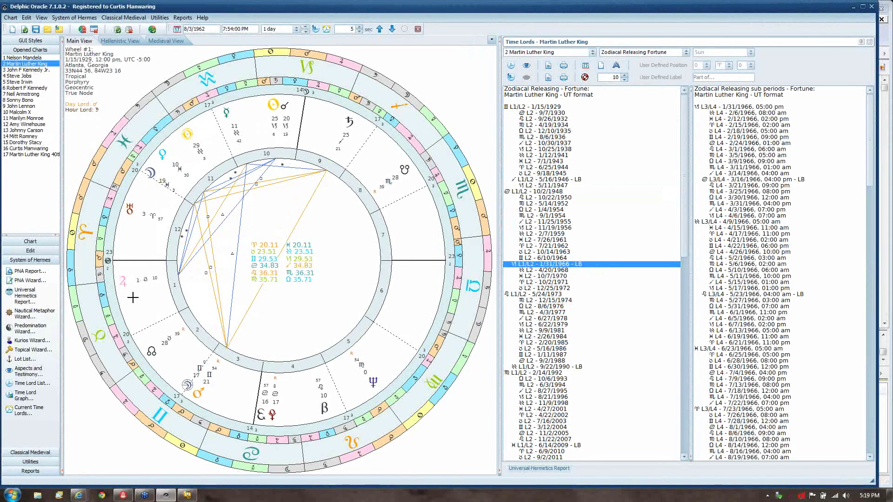
mouse_move(124, 285)
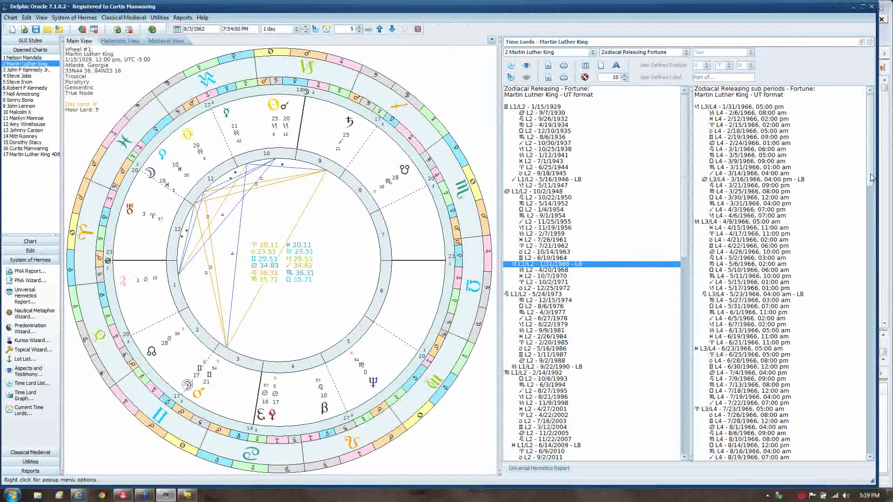
drag(871, 184, 863, 290)
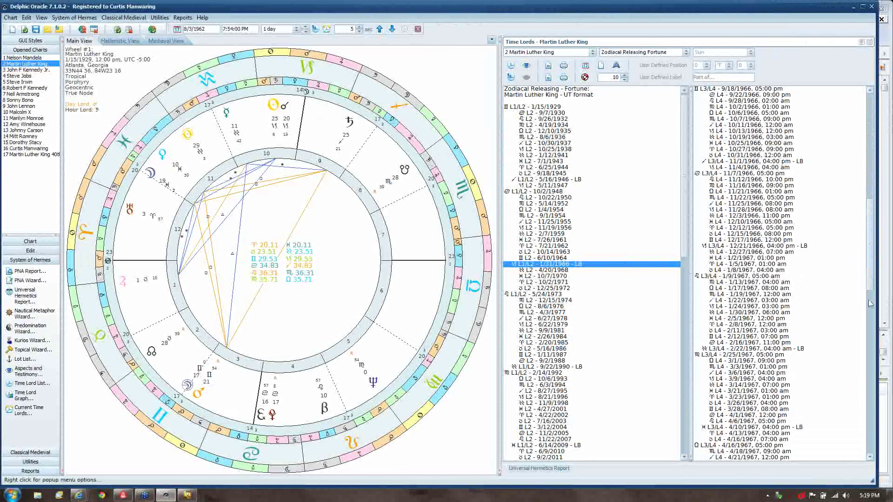
click(870, 303)
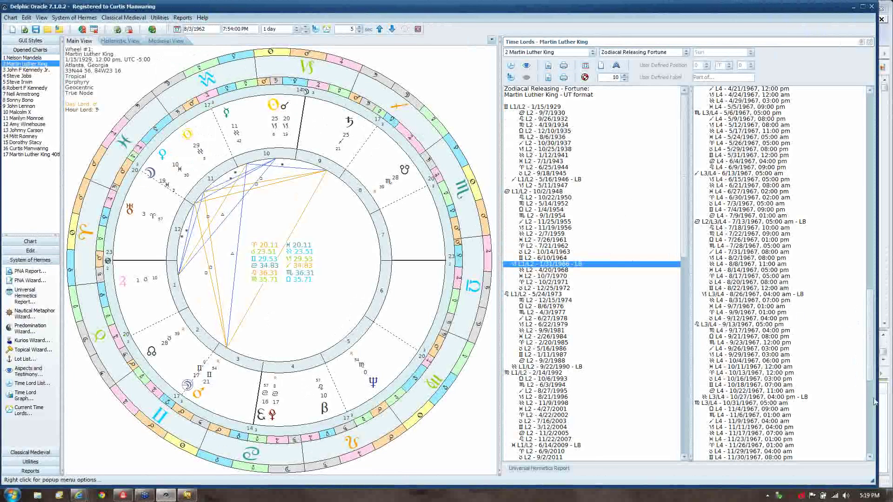
scroll(874, 401, down, 8)
scroll(874, 400, down, 8)
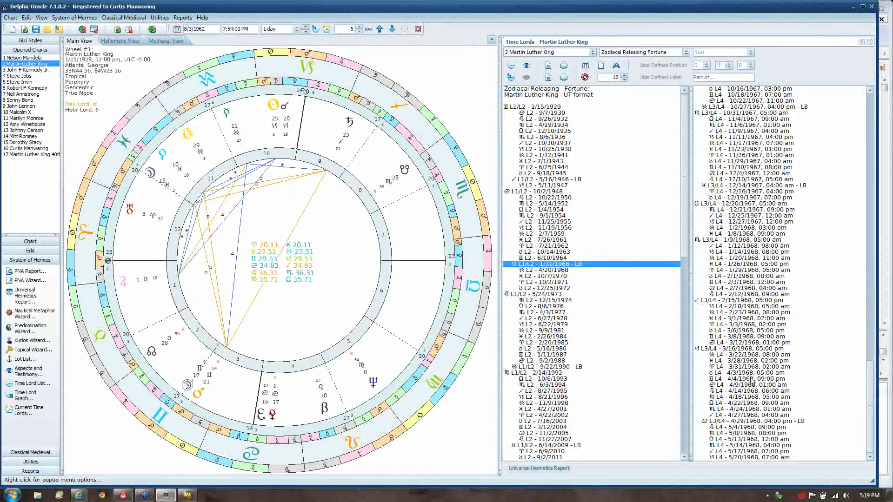
click(752, 380)
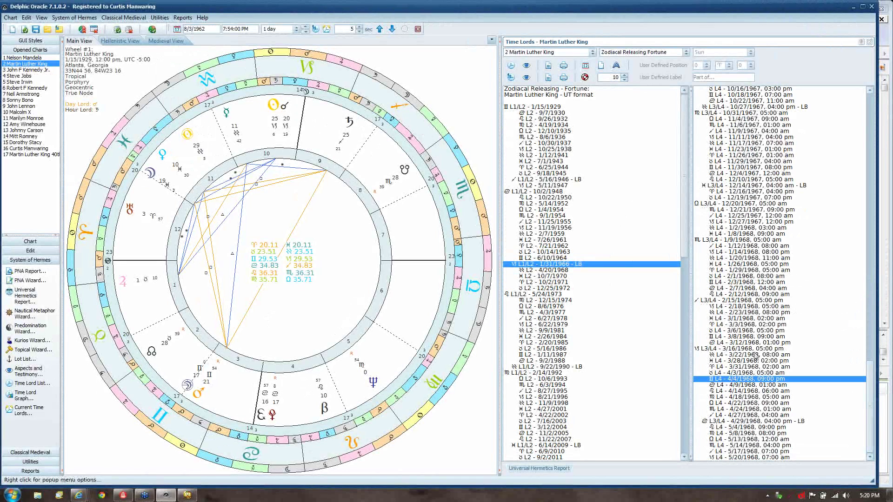
click(791, 349)
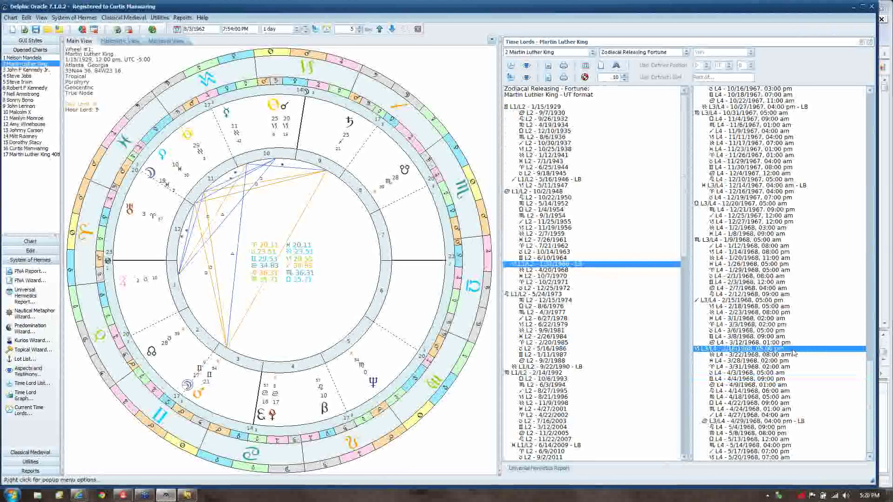
click(735, 379)
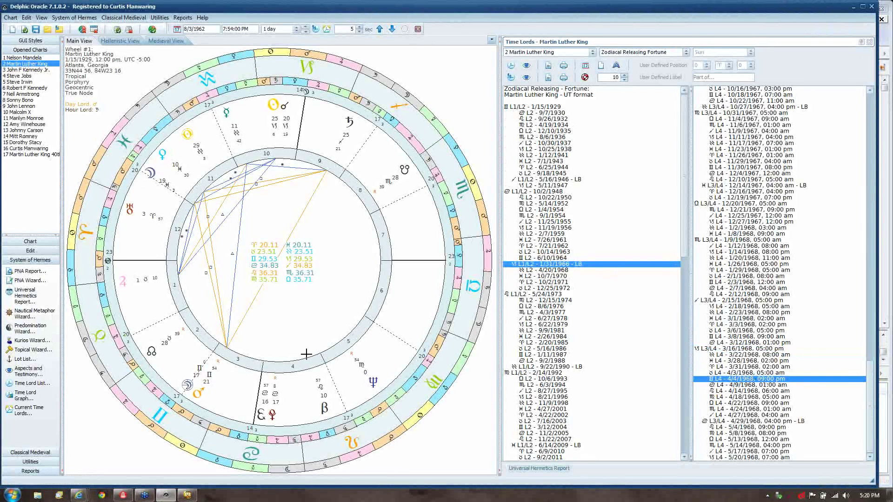
mouse_move(197, 393)
Step: Show the sub-periods of the L2 period starting 11/19/1956 and look through their dates
click(873, 113)
click(872, 113)
click(872, 113)
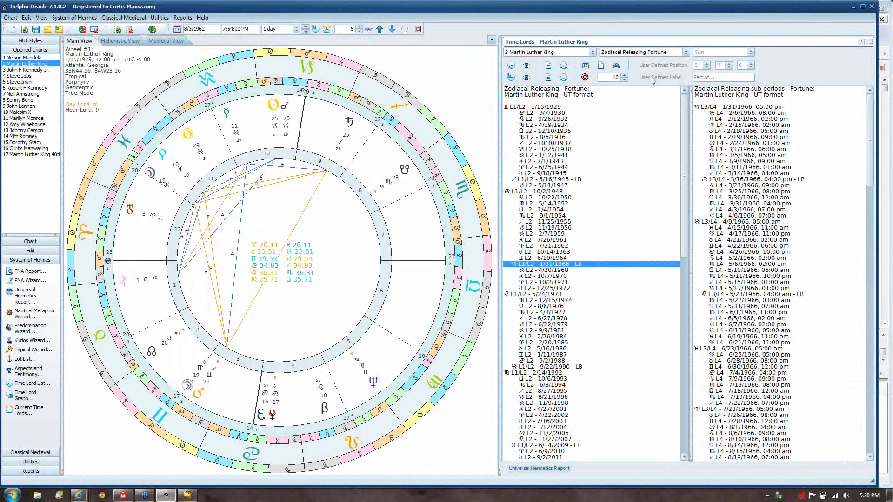
click(570, 227)
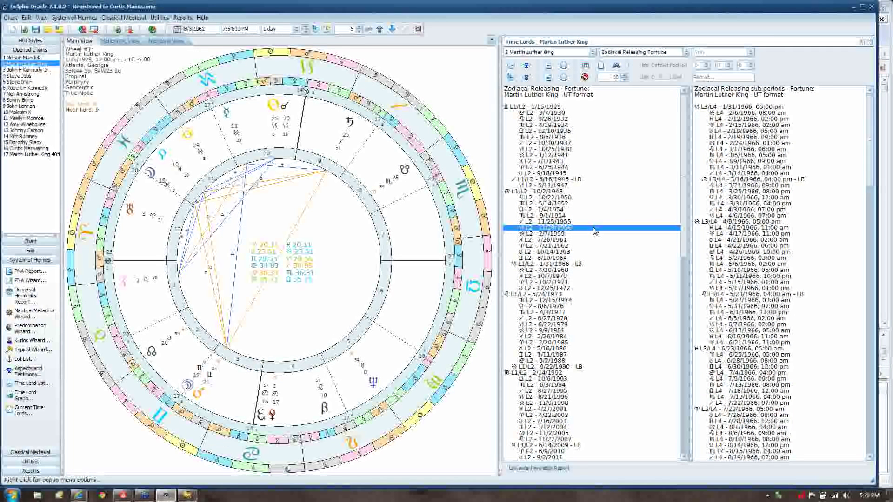
click(872, 198)
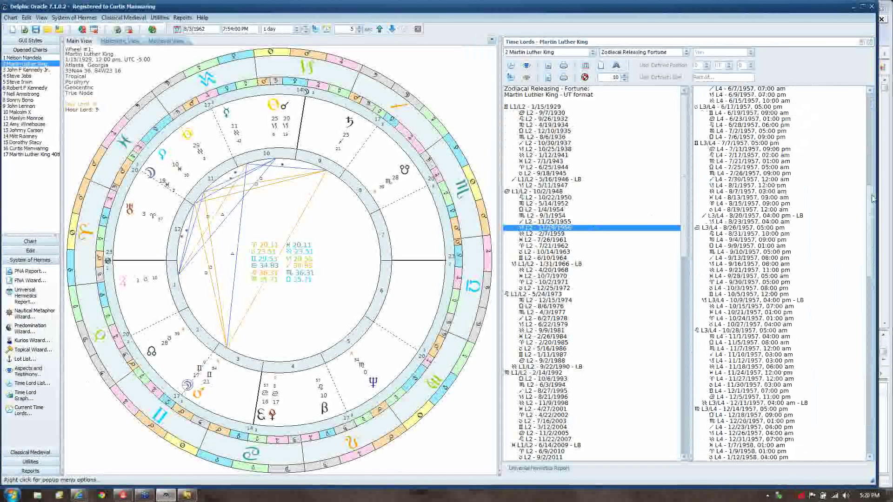
drag(872, 199, 873, 93)
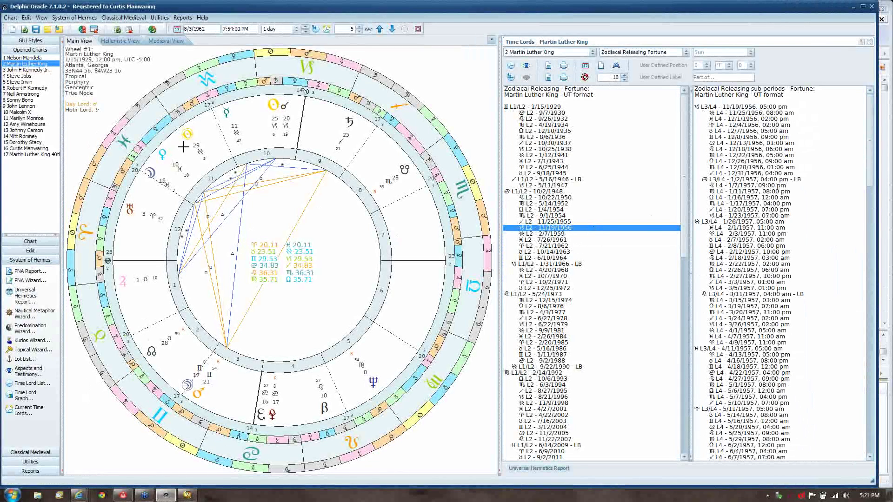
Step: Display John F Kennedy Jr.'s chart and inspect its Fortune lot, the Capricorn sign and Saturn on the wheel
click(32, 70)
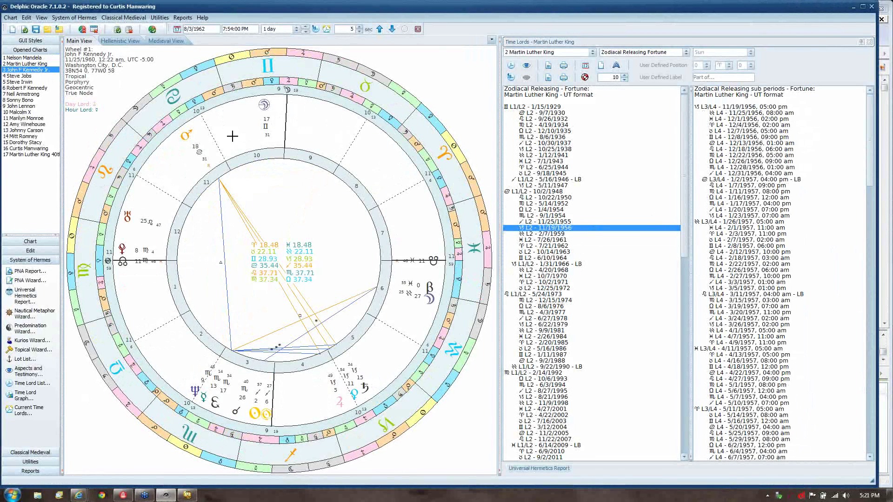
mouse_move(265, 105)
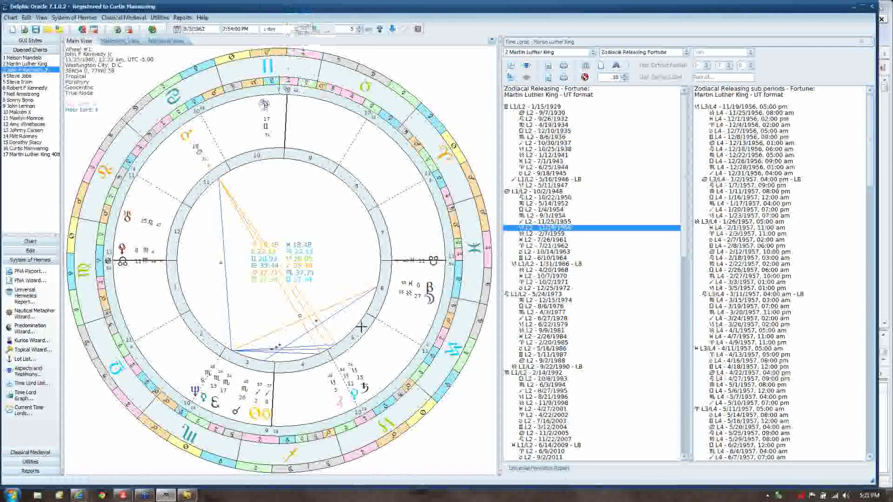
mouse_move(389, 428)
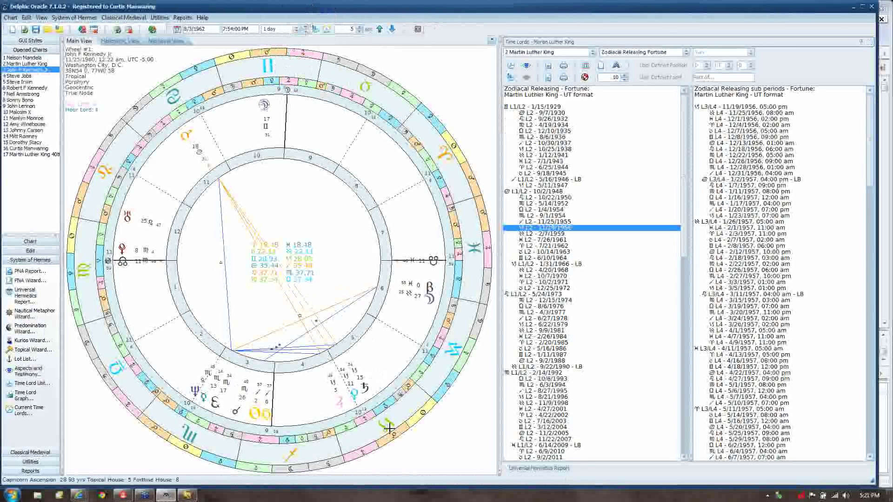
mouse_move(363, 388)
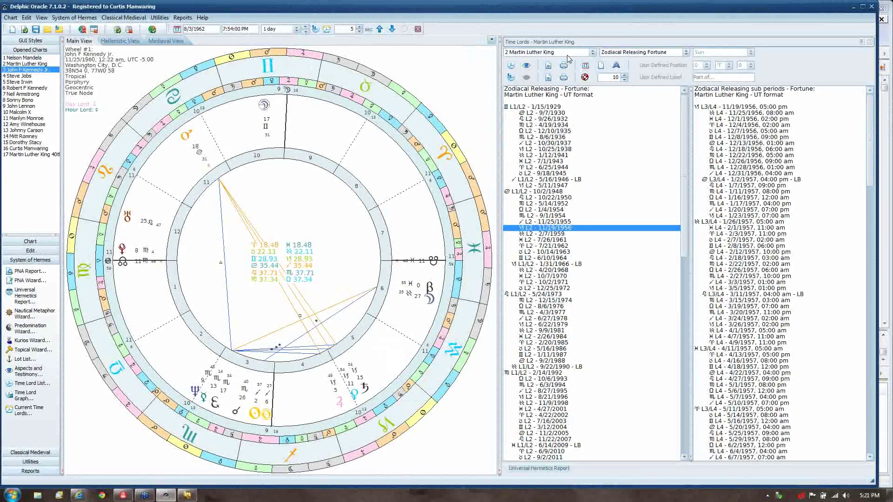
Step: List John F Kennedy Jr.'s Zodiacal Releasing Fortune periods and select the L1/L2 period starting 8/12/1980
click(593, 54)
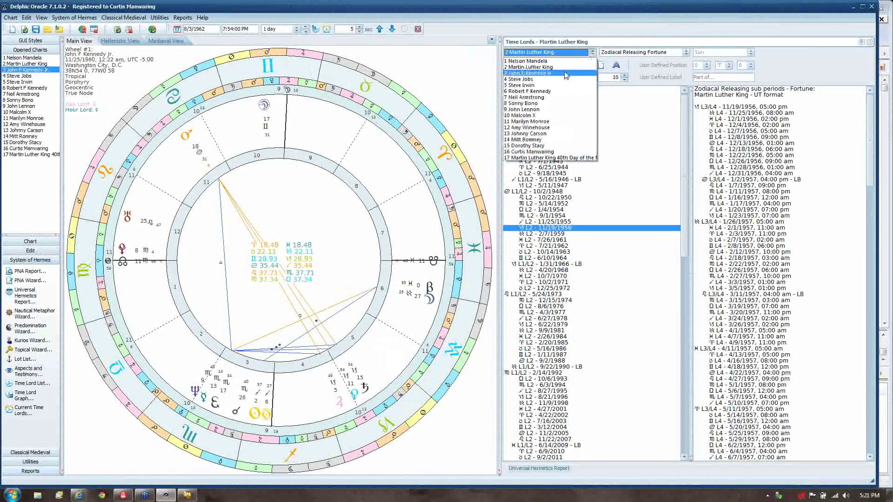
click(565, 74)
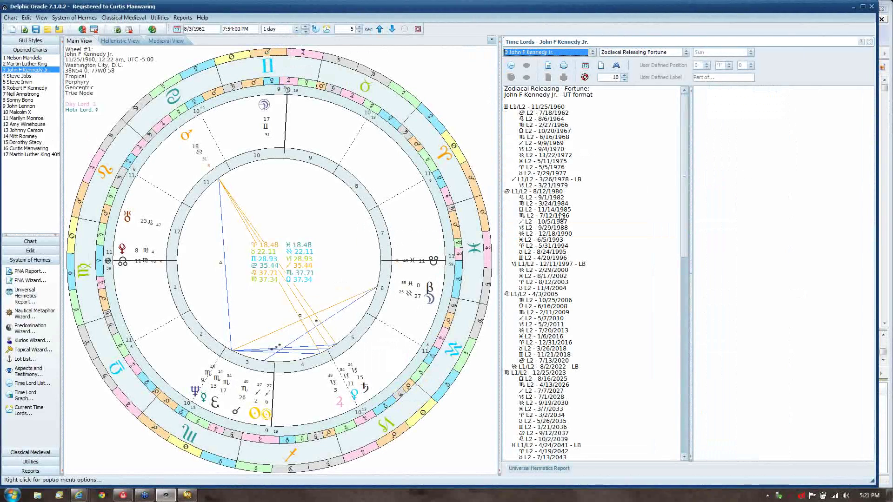
click(560, 192)
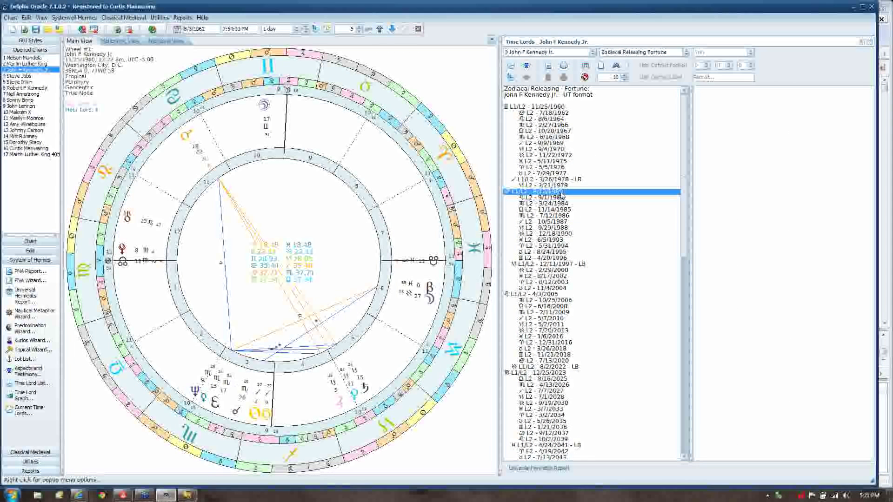
Step: Select John F Kennedy Jr.'s L1/L2 LB period starting 12/11/1997 in the Zodiacal Releasing Fortune list
click(591, 265)
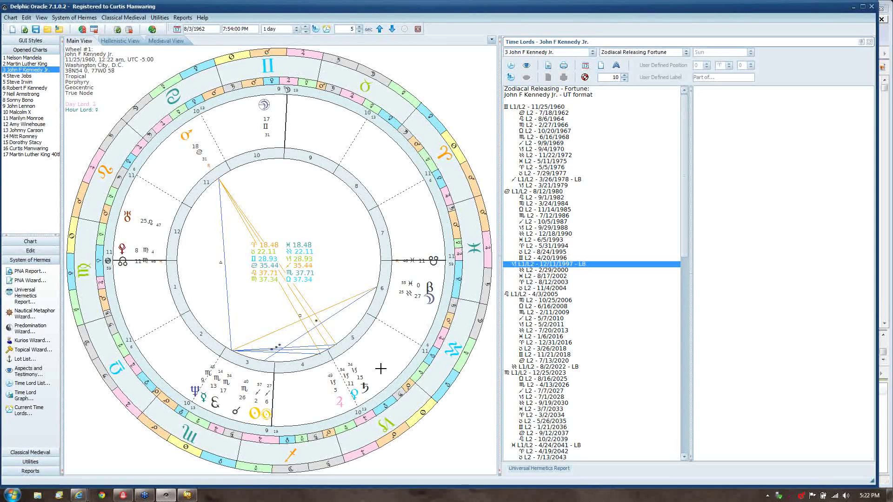
Step: Review the Hellenistic lot options, switching Fortune to the Valens nocturnal formula and back to diurnal and nocturnal according to sect, and save
key(F5)
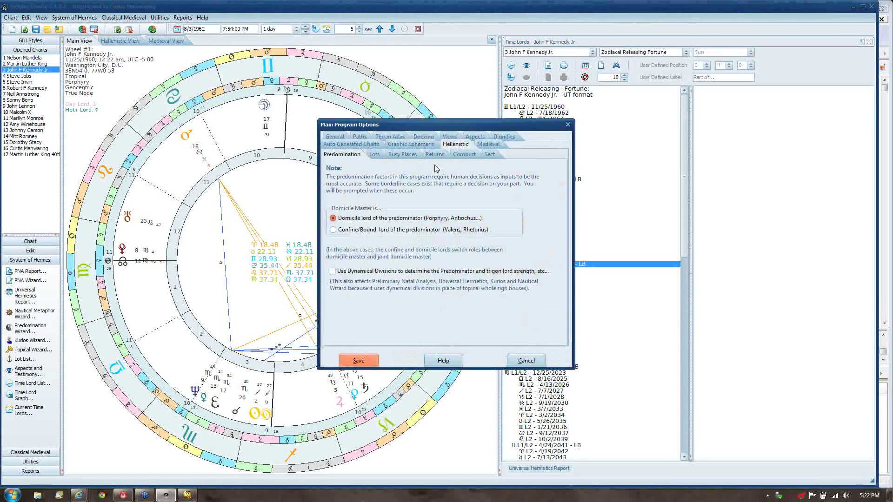
click(376, 155)
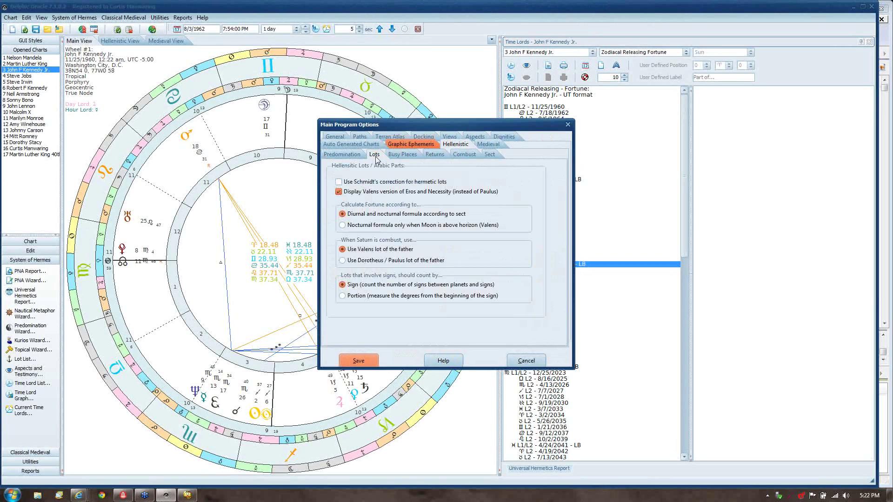
click(372, 225)
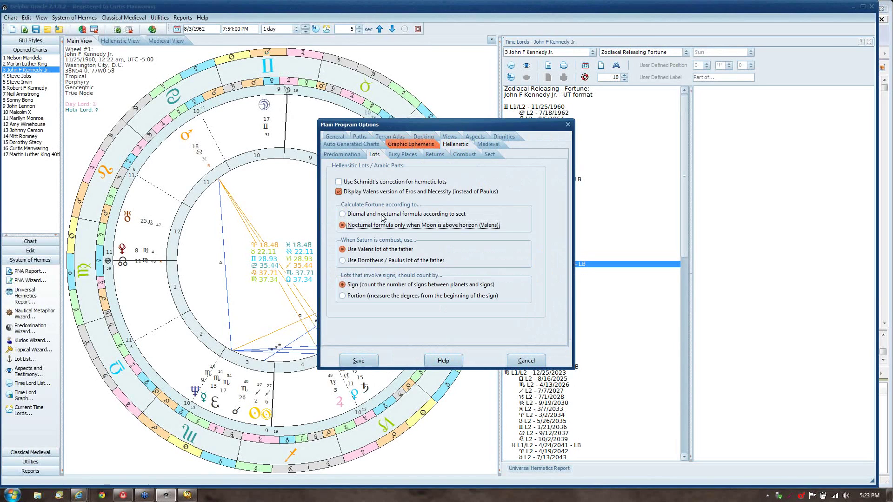
click(382, 215)
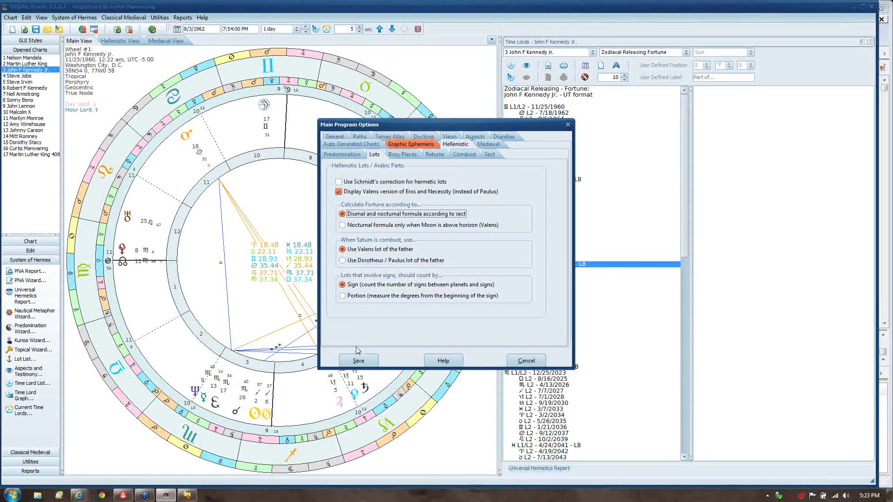
click(358, 361)
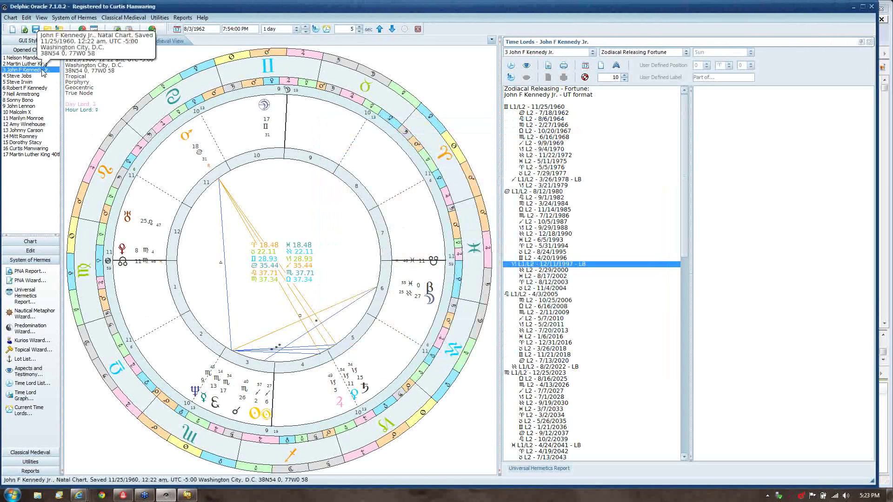
Step: Show the sub-periods of the 12/11/1997 LB period and select the L4 period starting 7/11/1999
click(611, 268)
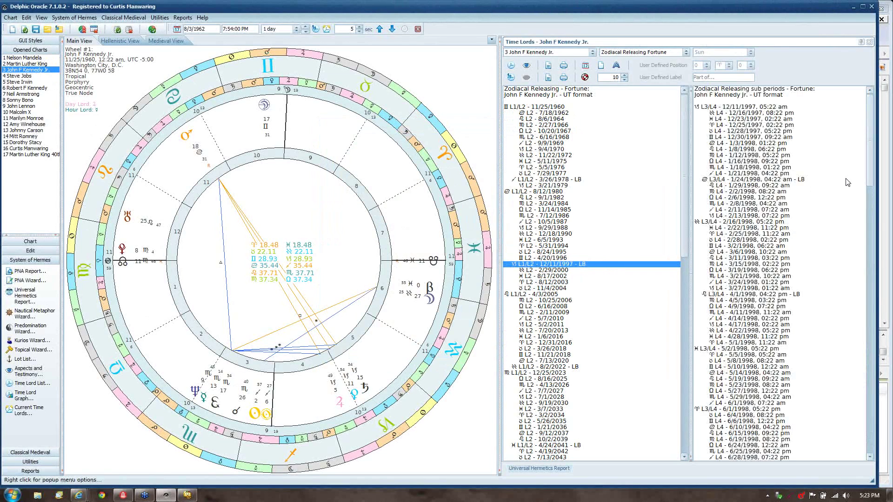
click(871, 198)
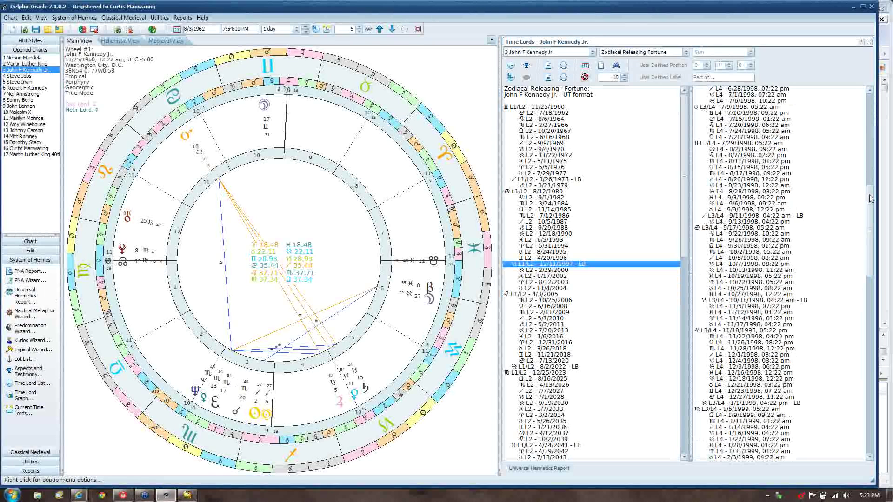
drag(871, 199, 866, 310)
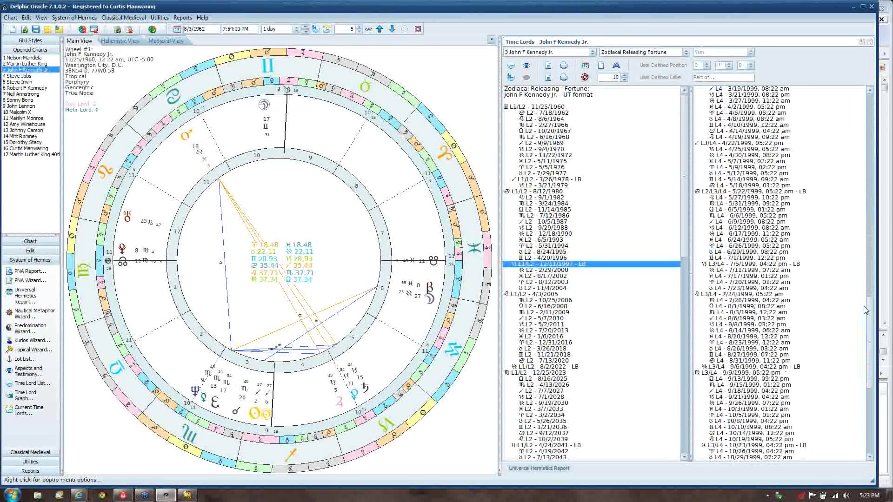
click(767, 271)
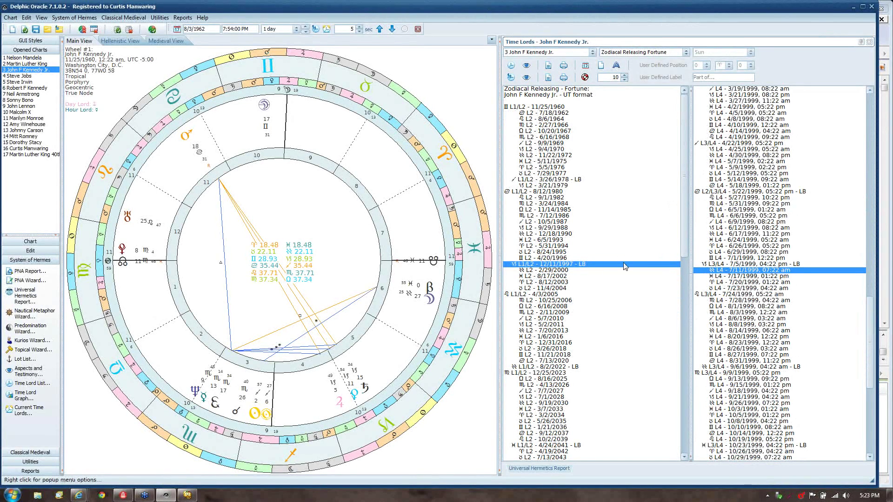
Step: Compare the L3/L4 LB period of 7/5/1999 with the L4 period of 7/11/1999, checking them against Saturn and Capricorn on the wheel
click(741, 264)
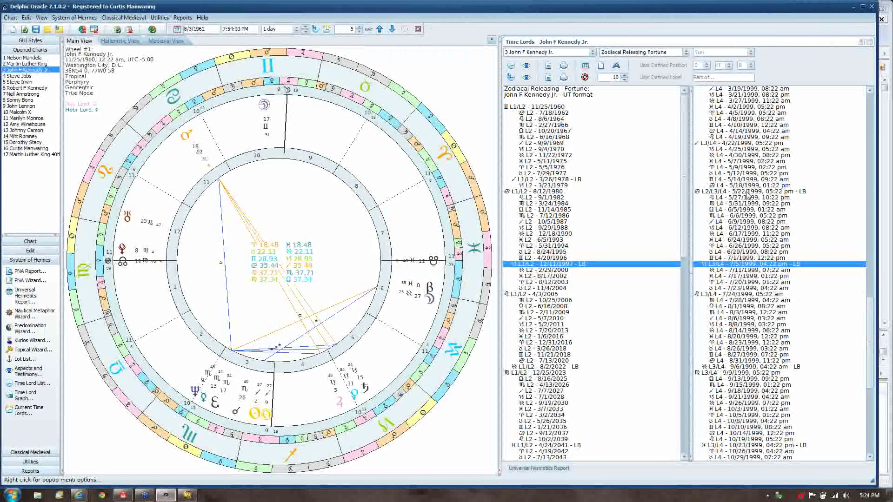
click(756, 271)
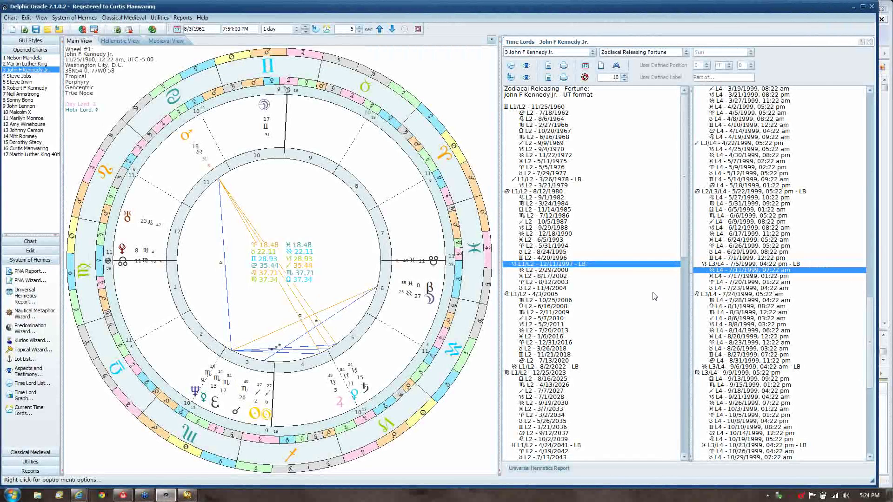
mouse_move(452, 346)
mouse_move(366, 386)
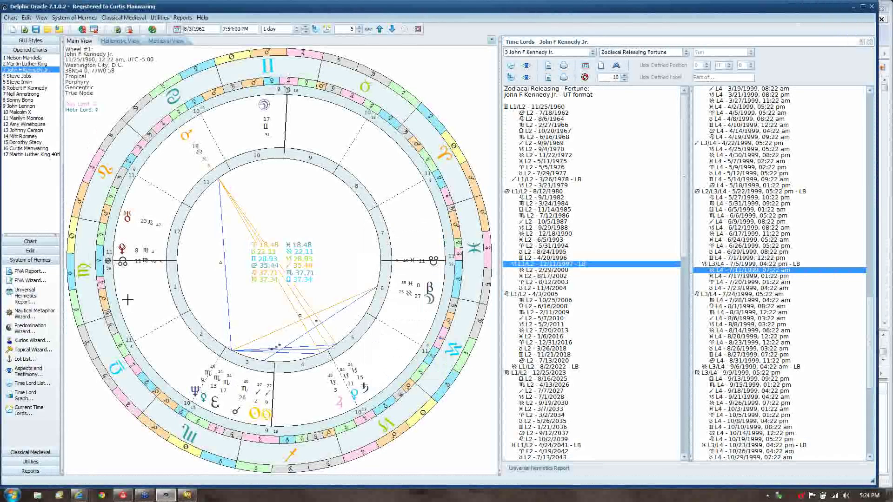
Step: Display Steve Irwin's chart and inspect the planets in Aquarius and around the eighth house on the wheel
click(30, 83)
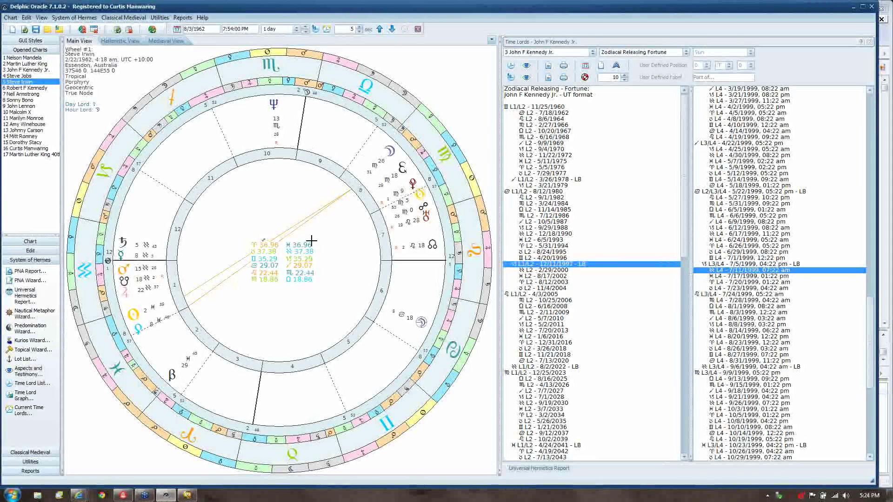
mouse_move(427, 203)
mouse_move(124, 269)
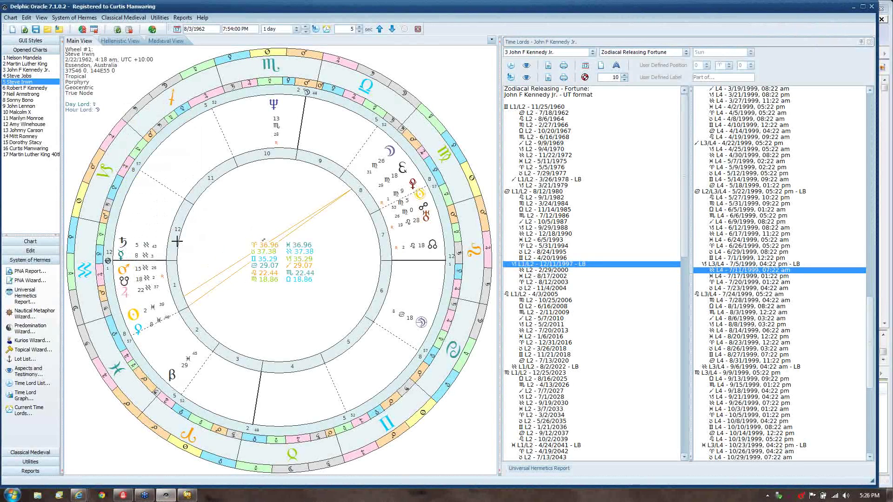
mouse_move(122, 255)
Step: List Steve Irwin's Zodiacal Releasing Fortune periods, select the L1/L2 period starting 7/5/2005 and check Virgo on the wheel
click(592, 54)
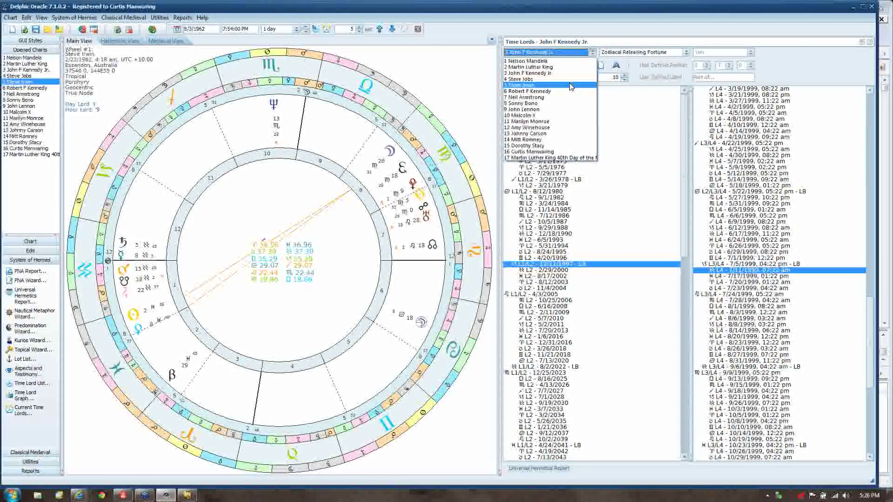
click(571, 86)
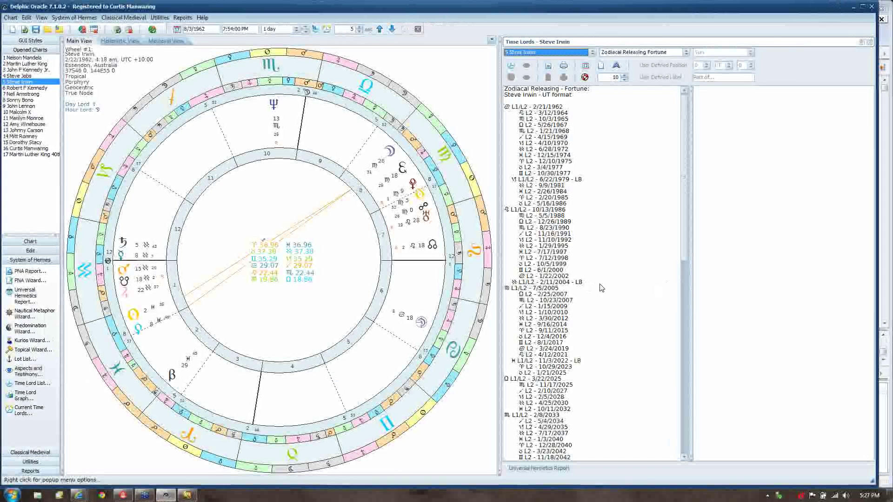
click(574, 289)
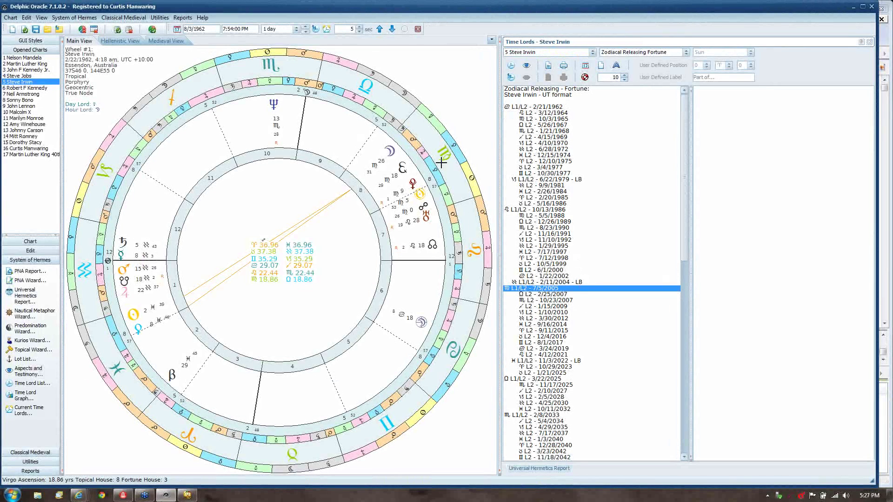
mouse_move(443, 157)
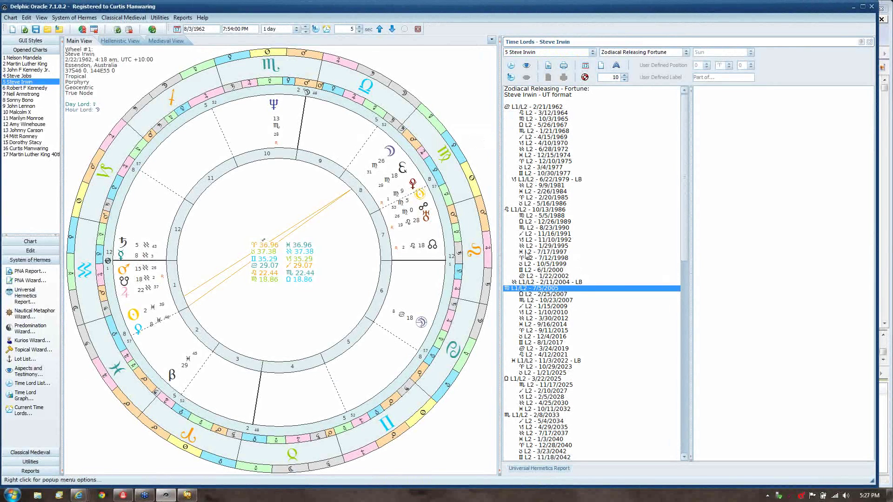
Step: Show the sub-periods of the 7/5/2005 period, select the L4 period starting 9/1/2006 and compare it with the Aquarius planets
double_click(588, 289)
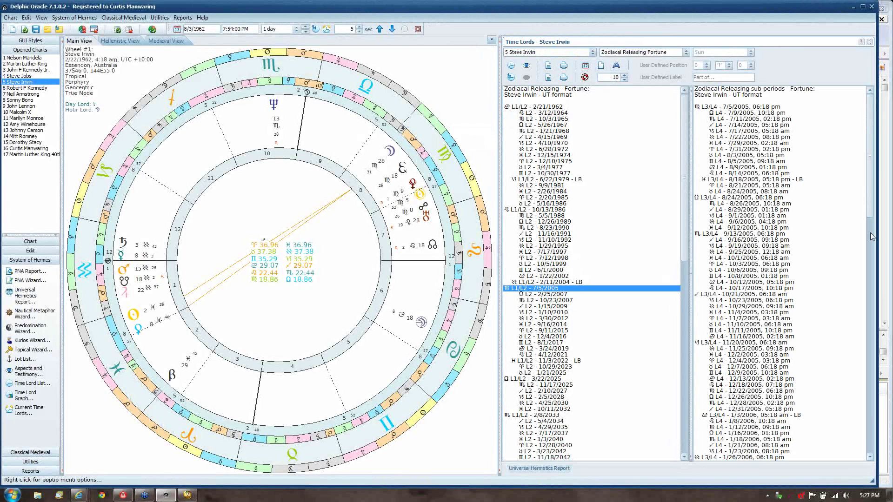
click(869, 233)
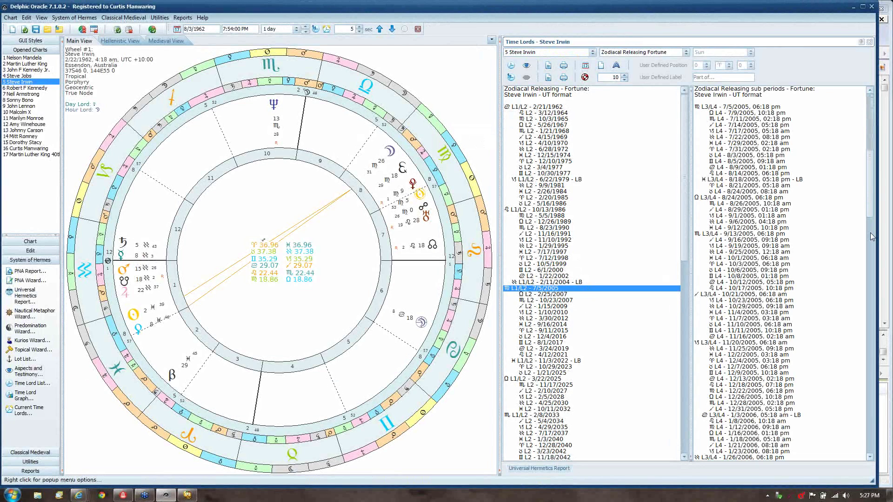
click(872, 356)
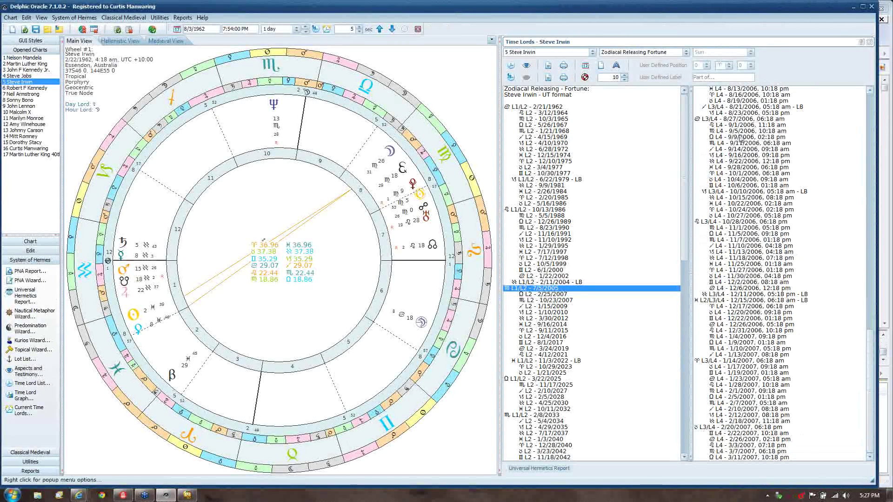
click(739, 126)
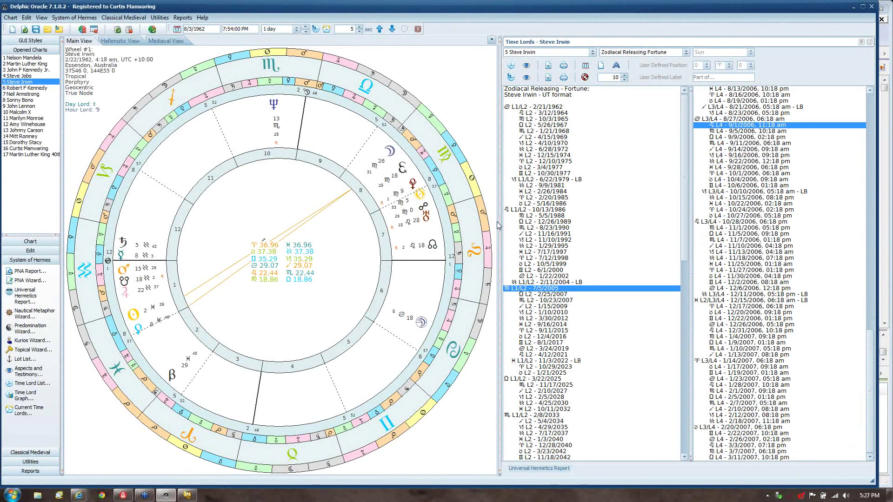
mouse_move(126, 251)
Step: Display Robert F Kennedy's chart and inspect Cancer, Aquarius, Mars, Saturn and Venus on the wheel
click(51, 88)
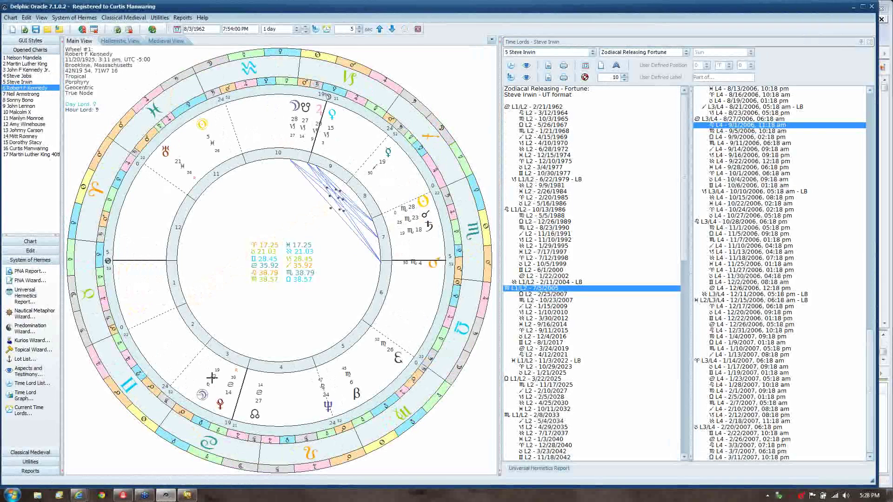
mouse_move(213, 446)
mouse_move(248, 68)
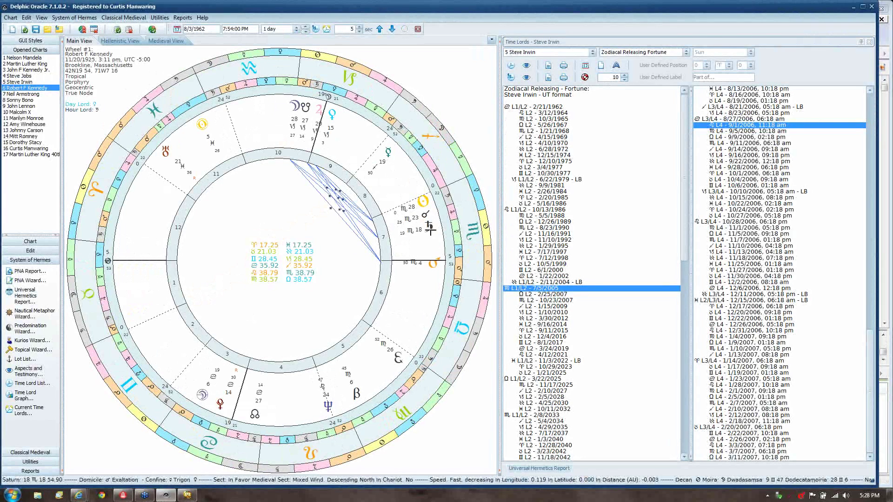
mouse_move(438, 260)
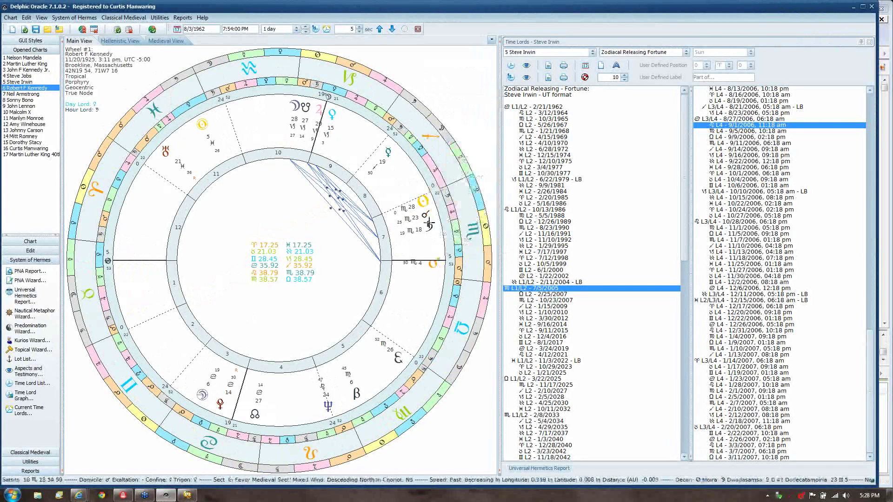
mouse_move(428, 232)
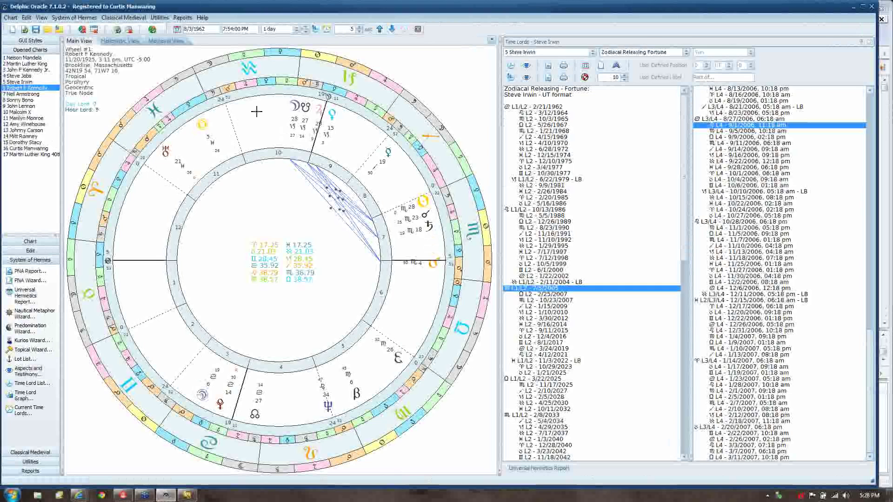
mouse_move(331, 114)
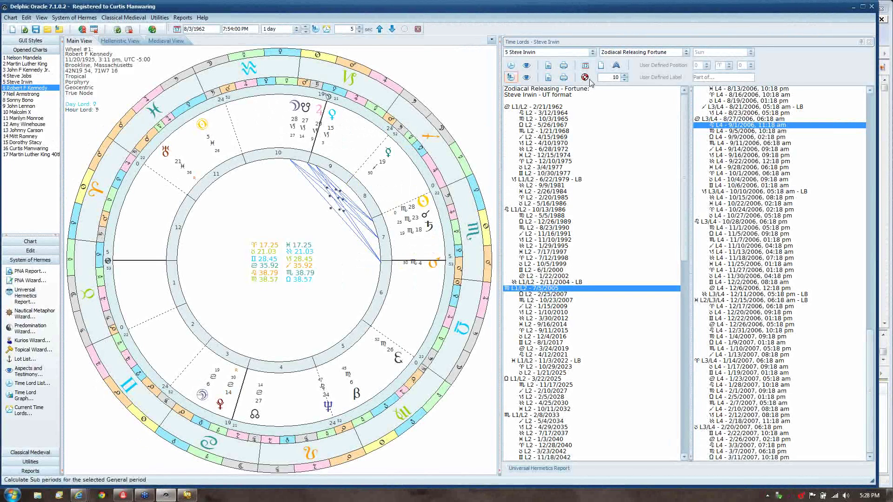
Step: List Robert F Kennedy's Zodiacal Releasing Fortune periods and select the L1/L2 LB period starting 11/10/1967
click(593, 52)
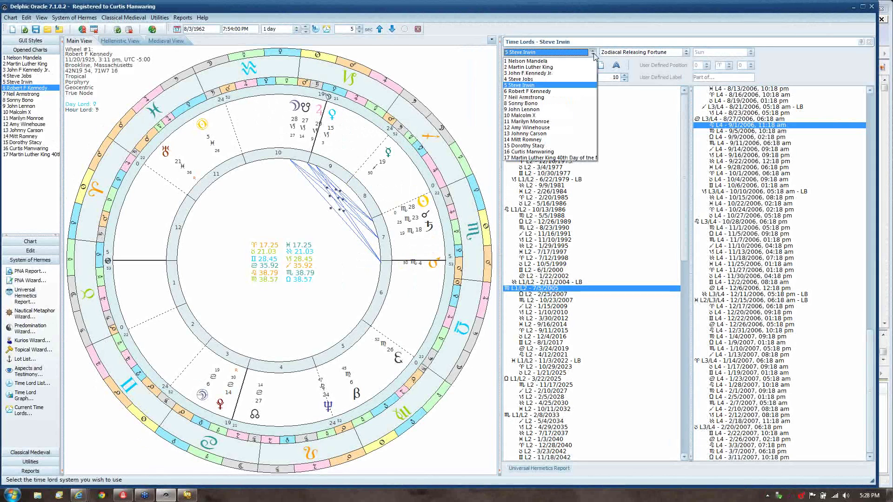
click(547, 92)
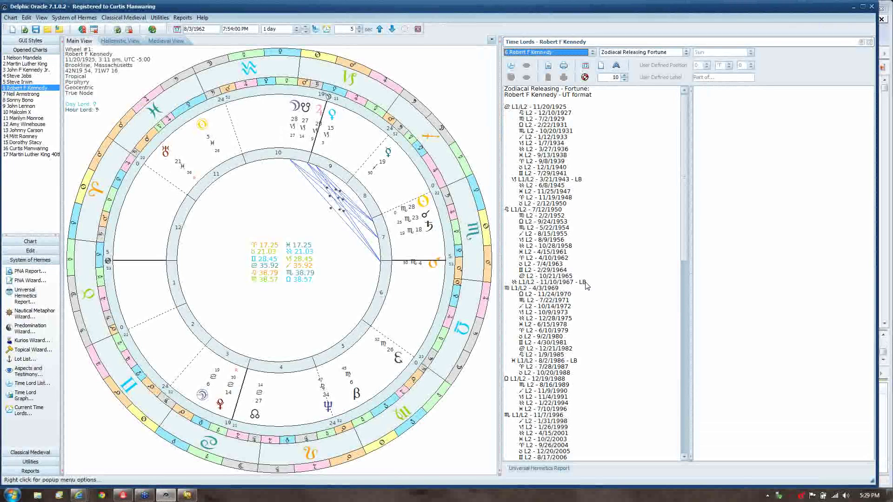
click(586, 283)
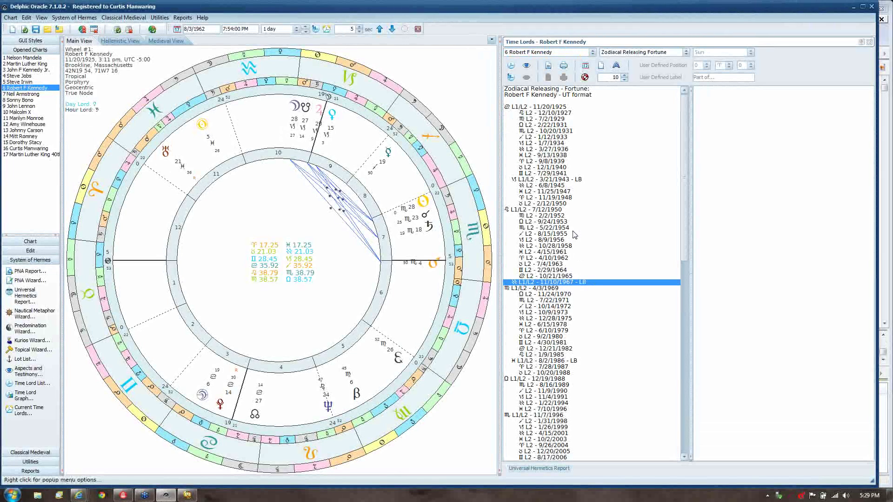
Step: Show the sub-periods of the 11/10/1967 LB period and select the L3/L4 LB period starting 6/4/1968
double_click(608, 284)
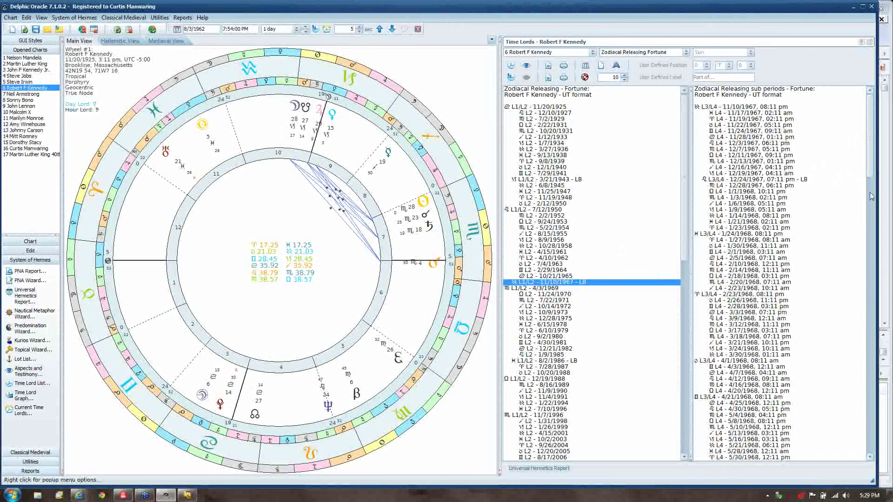
drag(870, 196, 867, 240)
scroll(747, 279, down, 6)
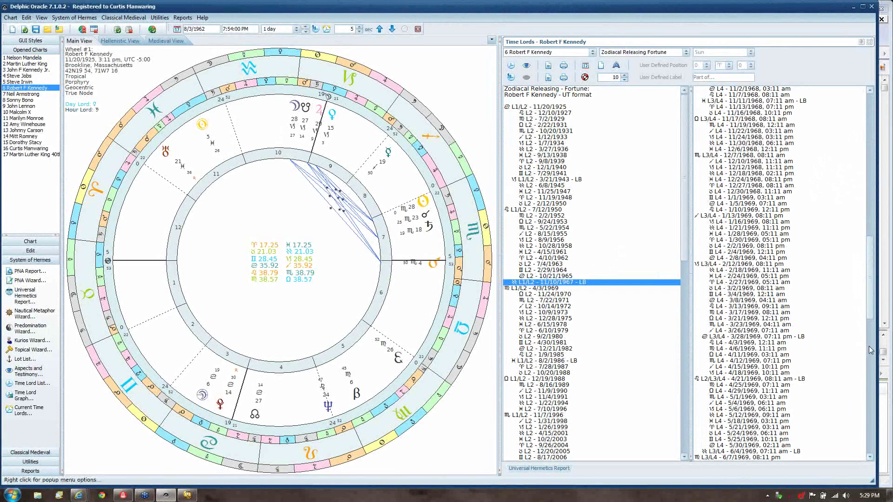
click(869, 214)
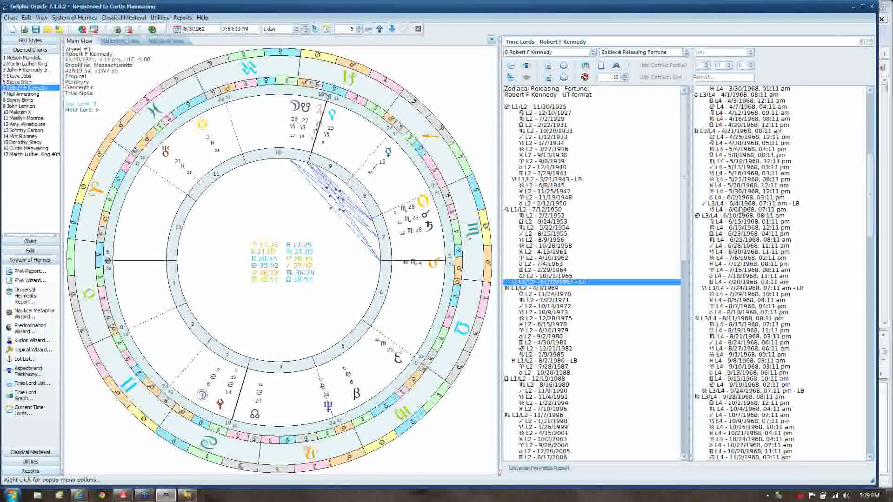
click(740, 205)
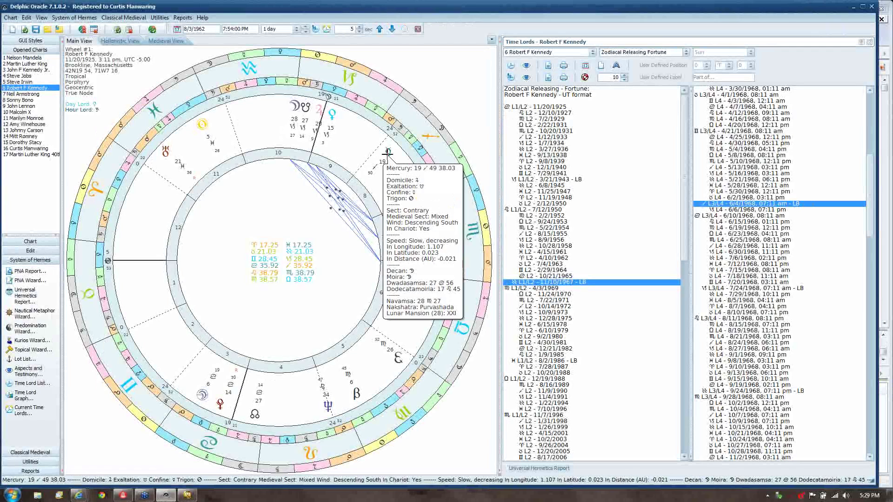
Step: Display Sonny Bono's chart and inspect Saturn and the nearby Aquarius planets on the wheel
mouse_move(128, 385)
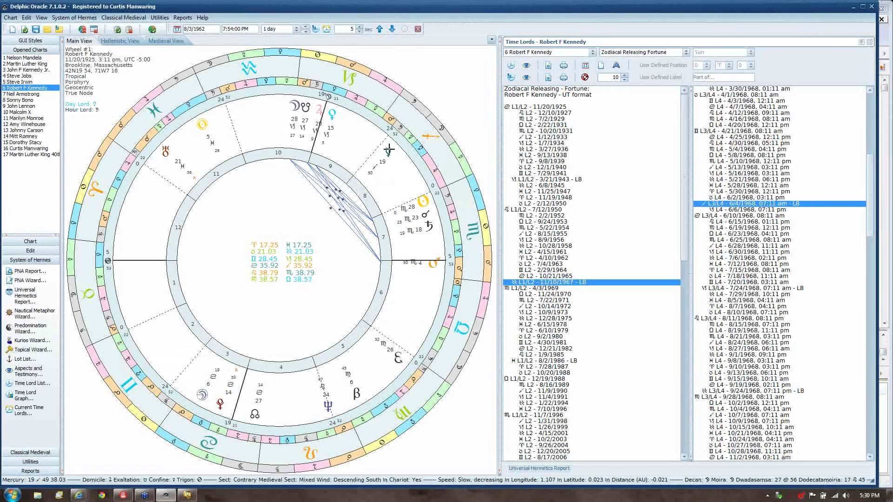
mouse_move(426, 135)
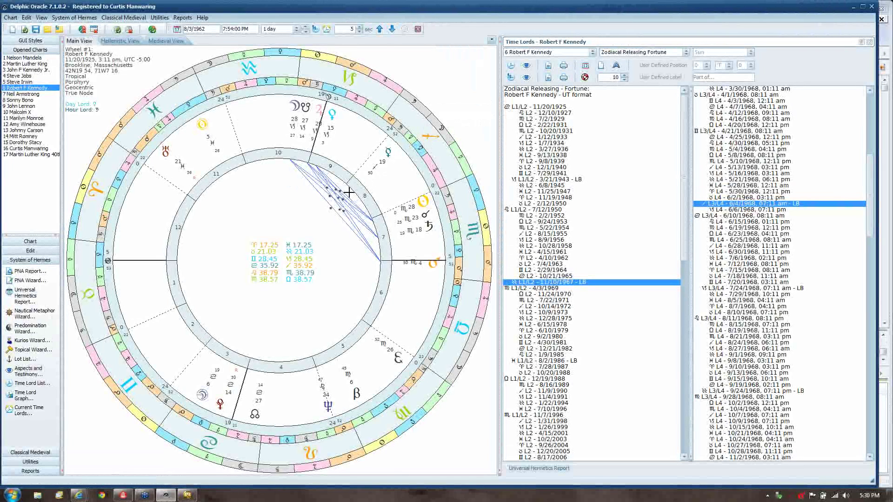
click(25, 100)
double_click(24, 101)
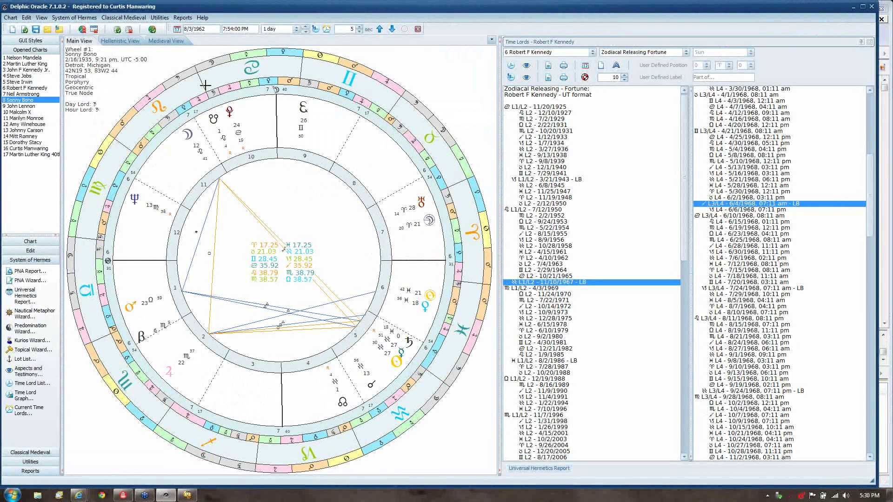
mouse_move(371, 384)
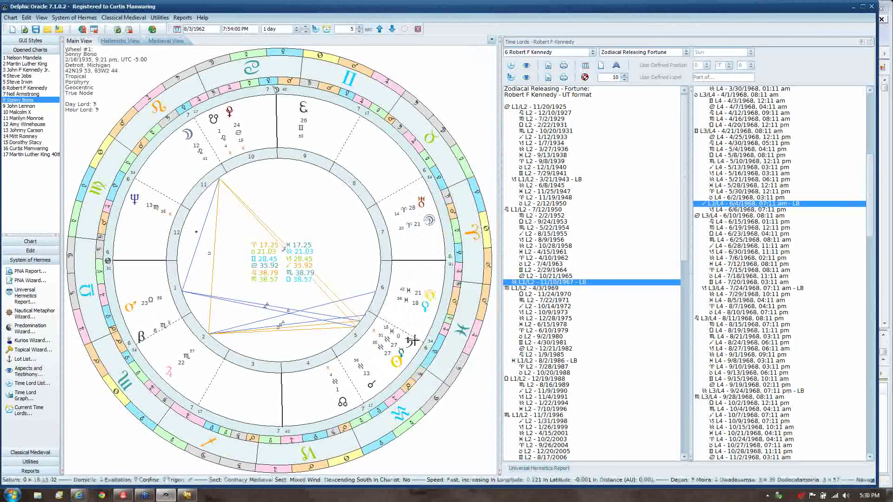
mouse_move(412, 344)
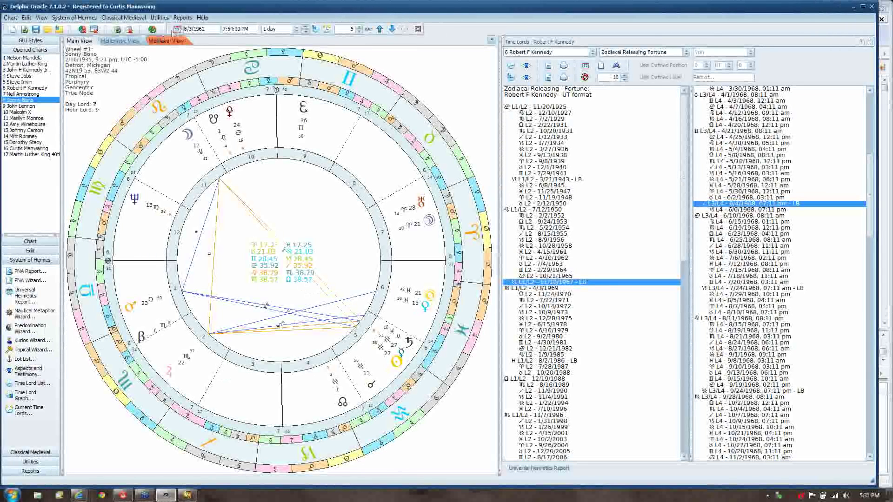
Step: Generate a 40th Day of the Moon derivative chart from Sonny Bono's natal chart and display it on the wheel
click(168, 17)
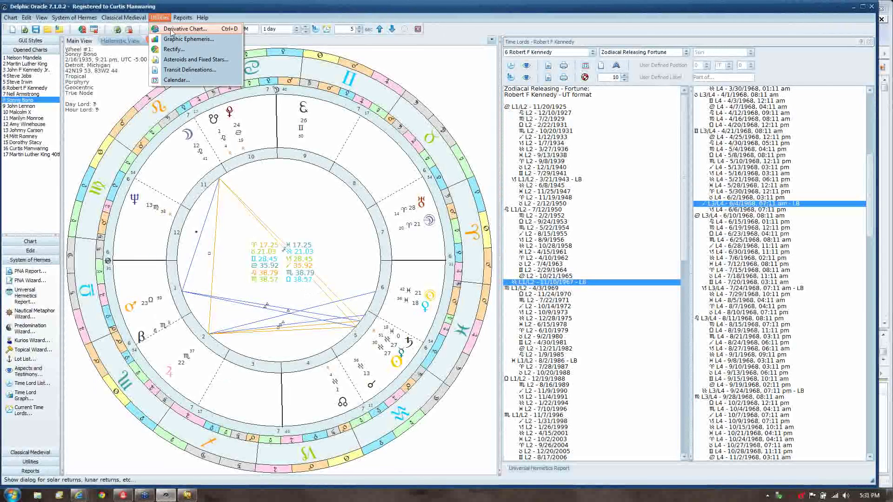
click(172, 29)
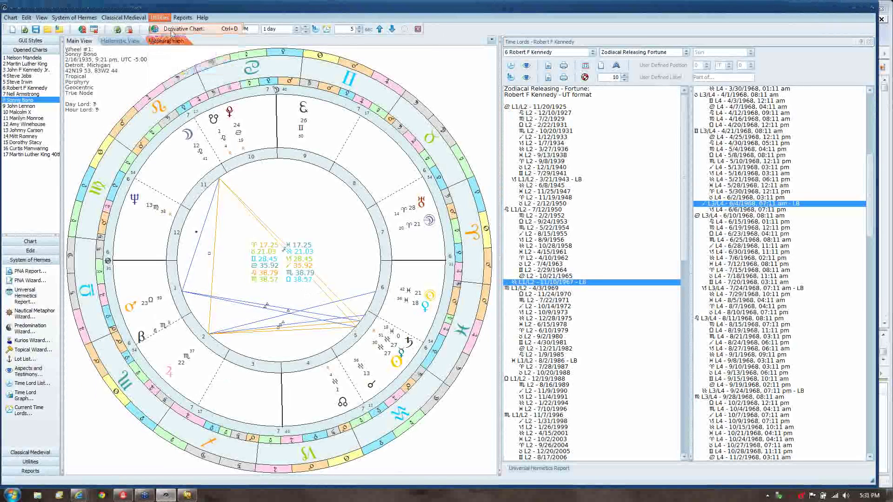
scroll(463, 193, down, 2)
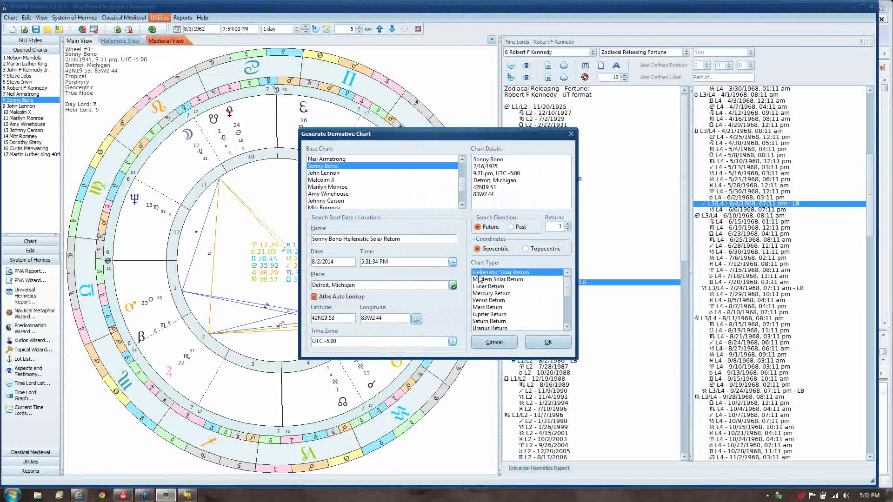
click(566, 306)
scroll(565, 305, down, 1)
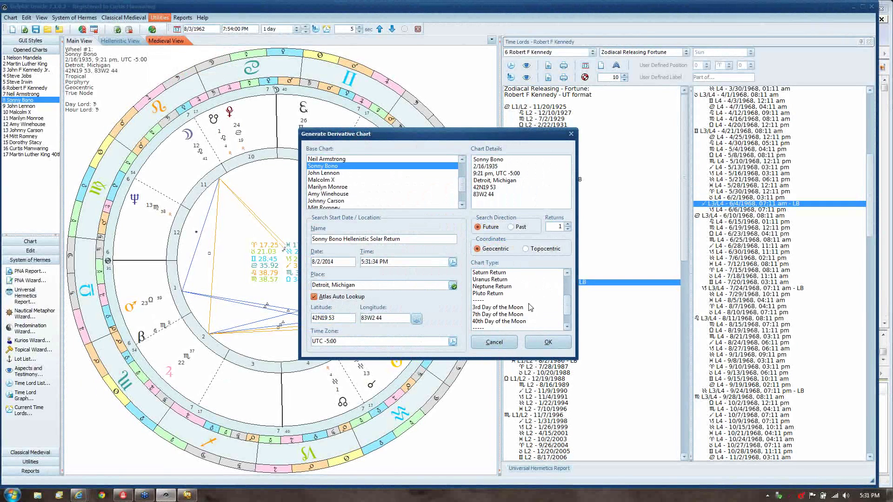
click(517, 321)
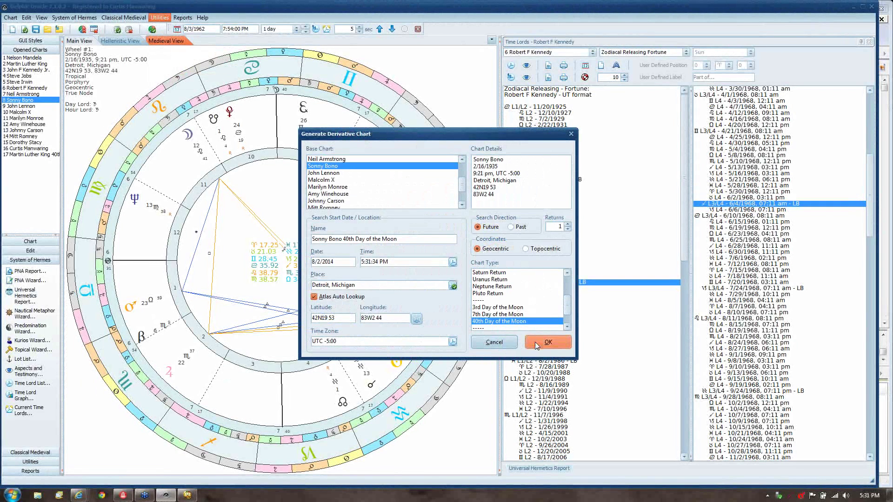
click(535, 343)
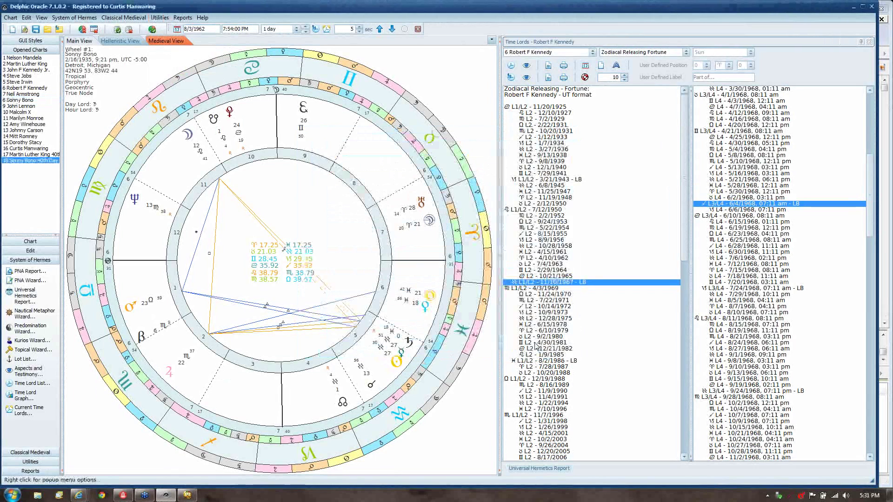
click(39, 161)
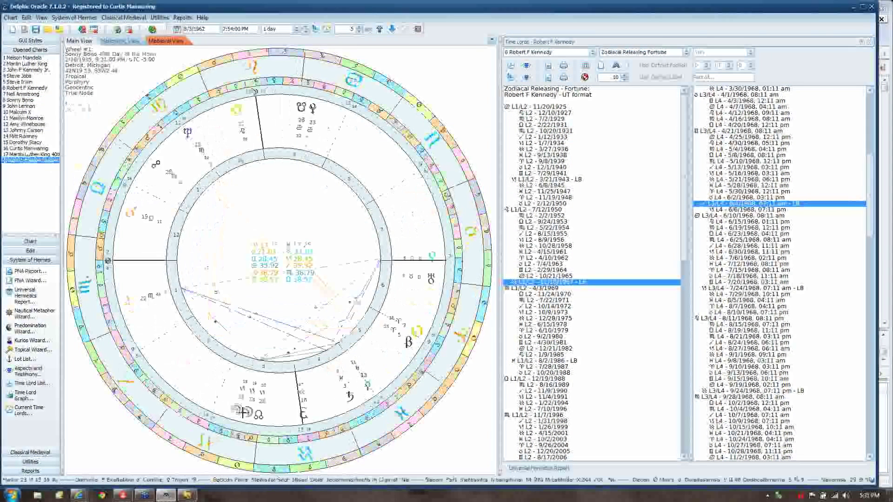
Step: Return to Sonny Bono's natal chart and inspect Mars and its surroundings on the wheel
click(29, 100)
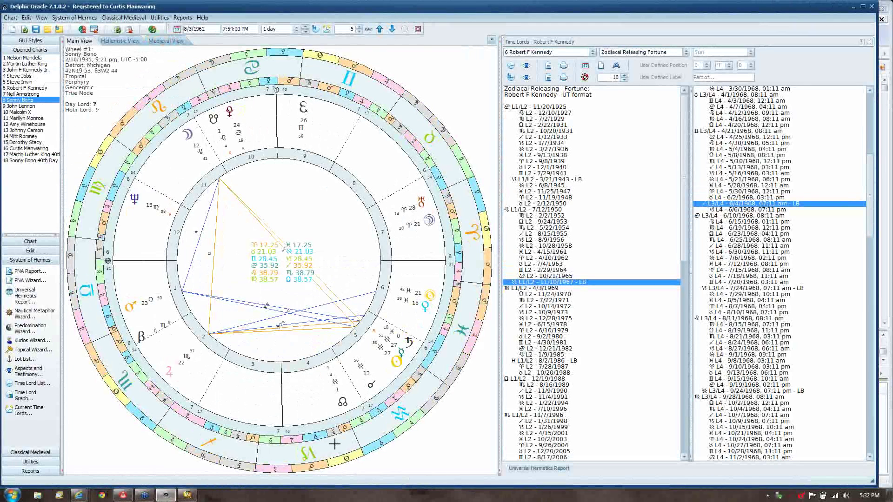
mouse_move(139, 334)
mouse_move(129, 310)
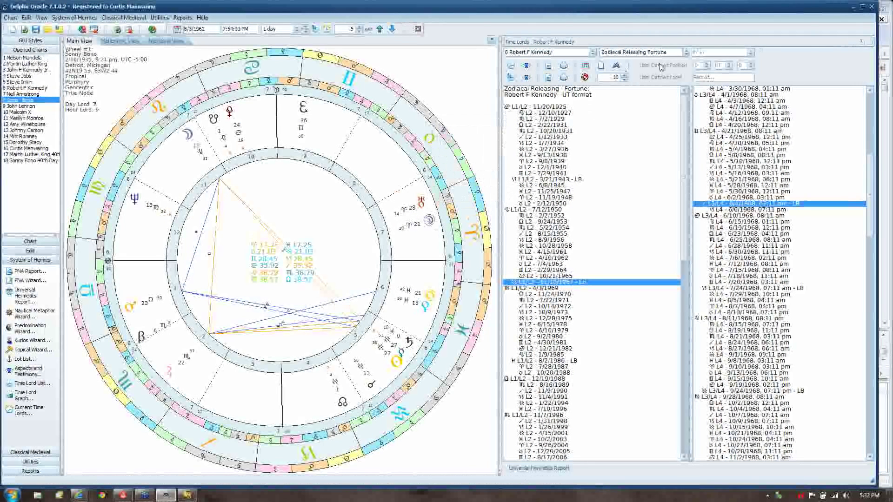
click(511, 70)
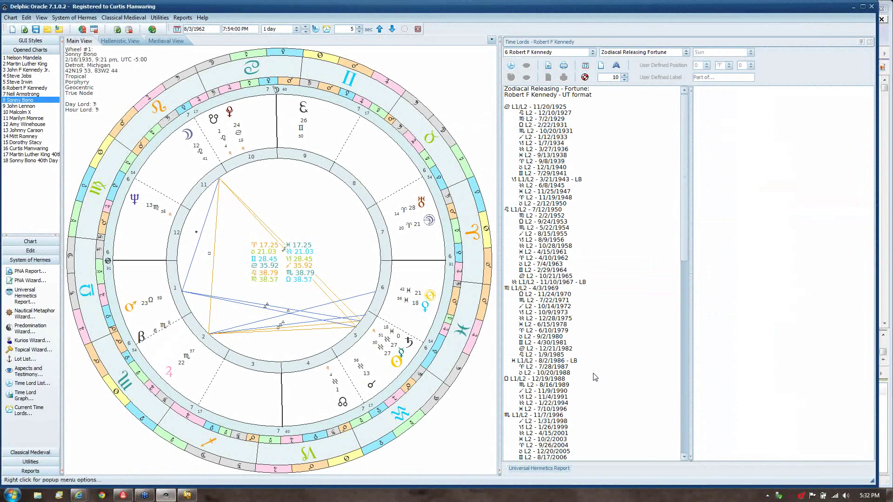
click(587, 415)
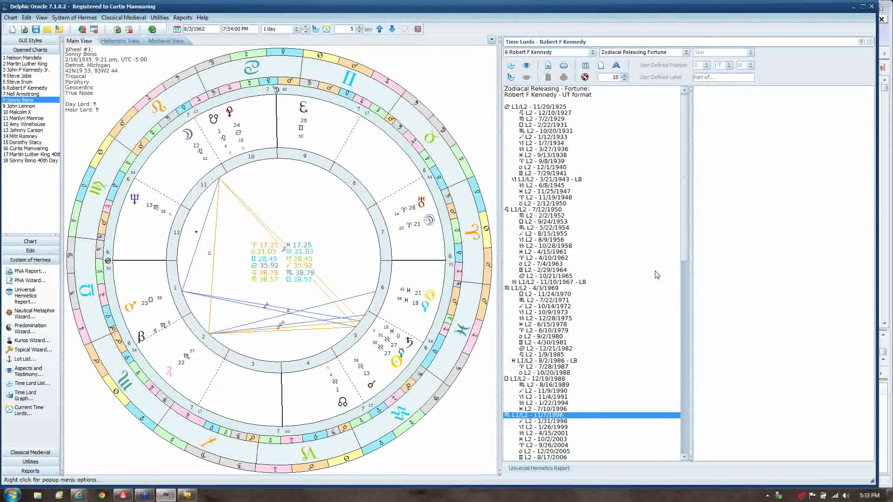
scroll(682, 247, down, 1)
scroll(683, 241, down, 3)
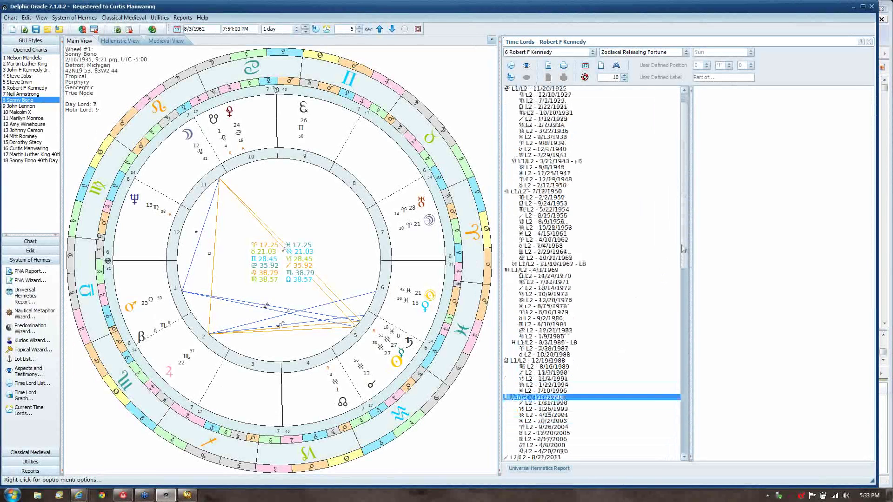
drag(683, 264, 682, 233)
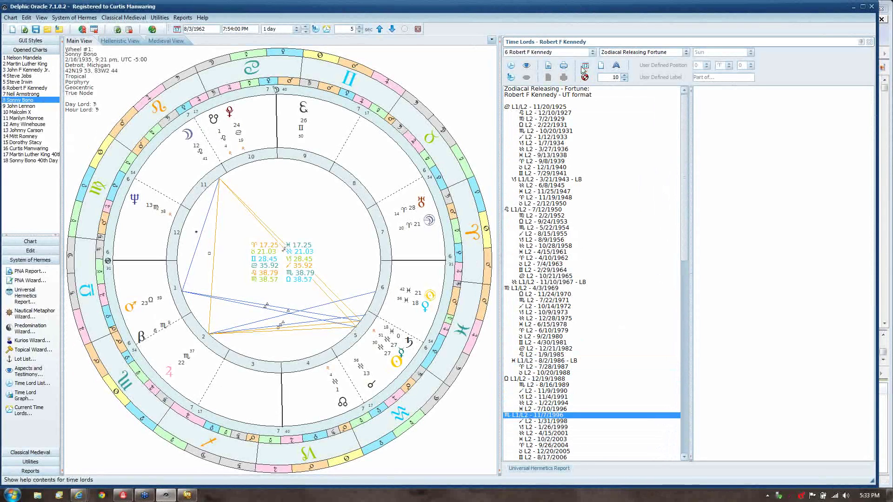
Step: List Sonny Bono's Zodiacal Releasing Fortune periods, select the L2 period starting 1/22/1997 and compare it with Aquarius and Saturn on the wheel
click(592, 53)
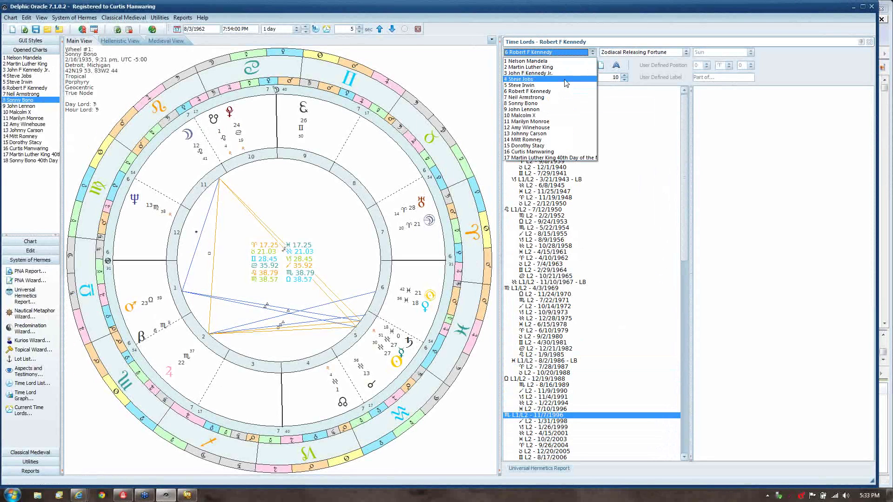
click(546, 103)
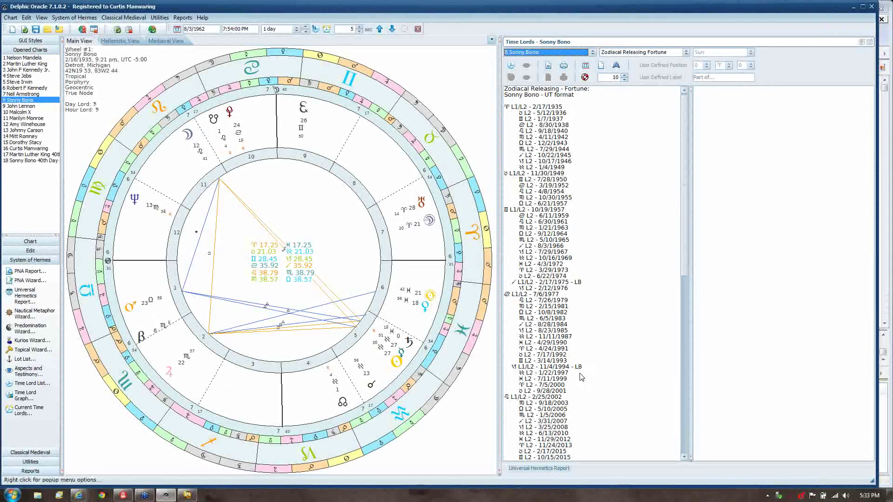
click(580, 373)
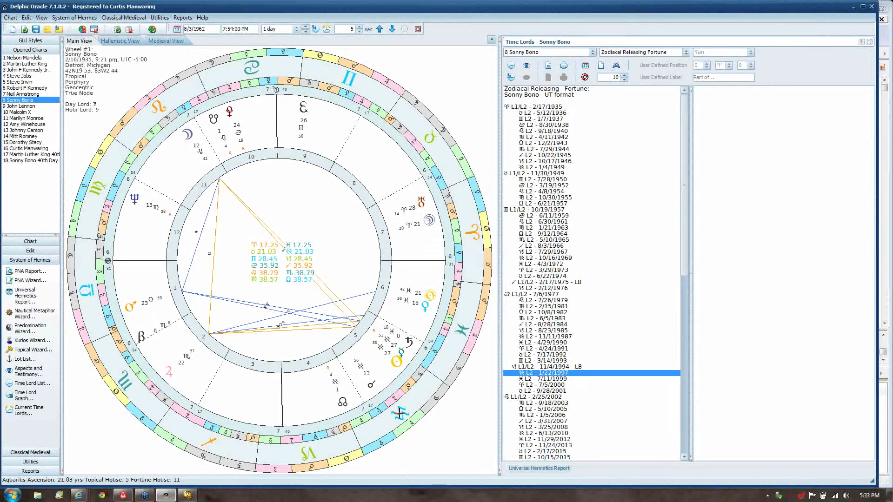
mouse_move(399, 413)
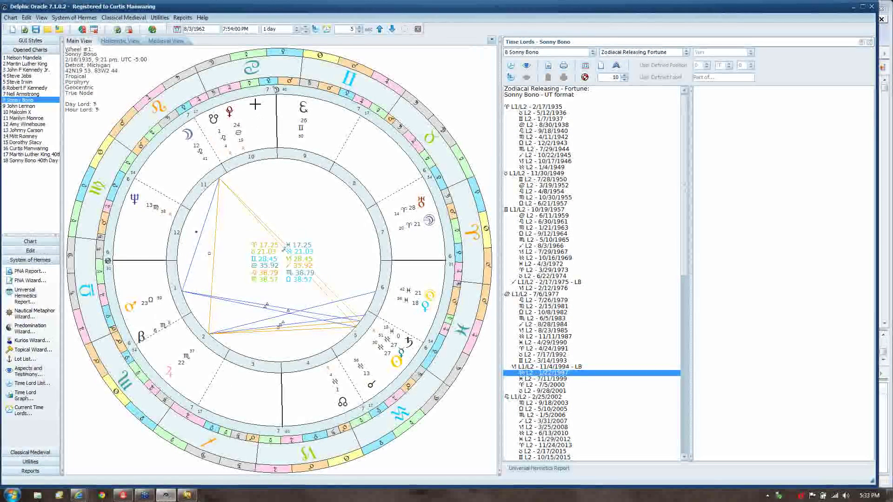
mouse_move(408, 336)
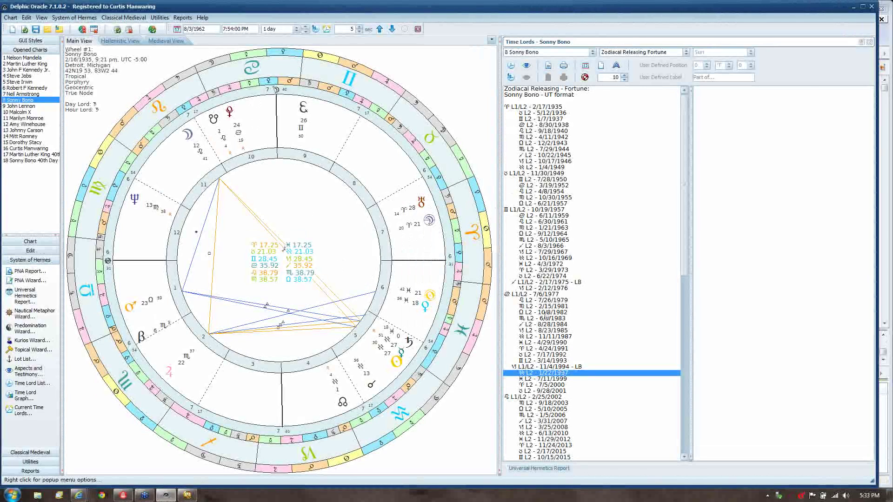
click(540, 296)
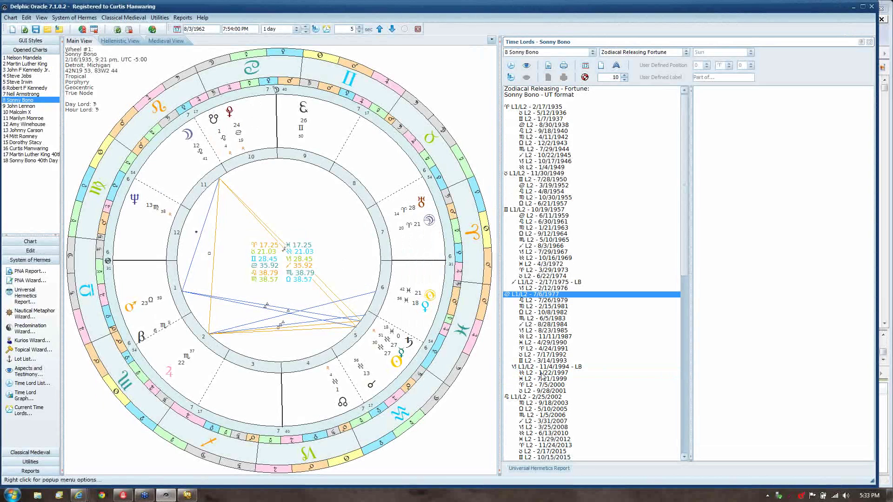
click(542, 373)
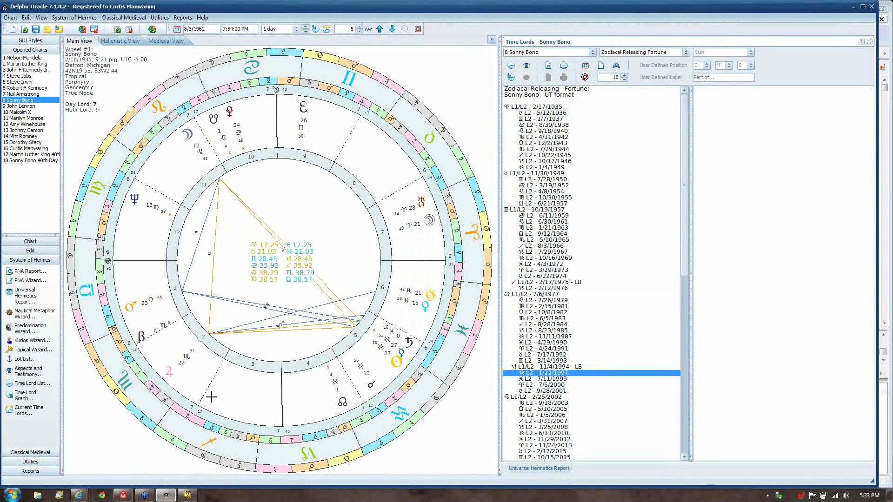
Step: Show the sub-periods of the 1/22/1997 period and apply the L4 period starting 1/5/1998, 10:21 am to the wheel
double_click(567, 374)
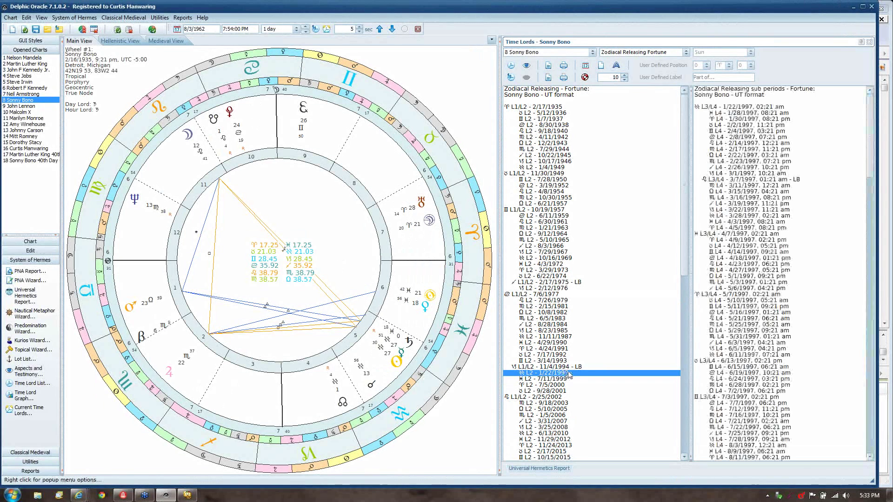
click(870, 197)
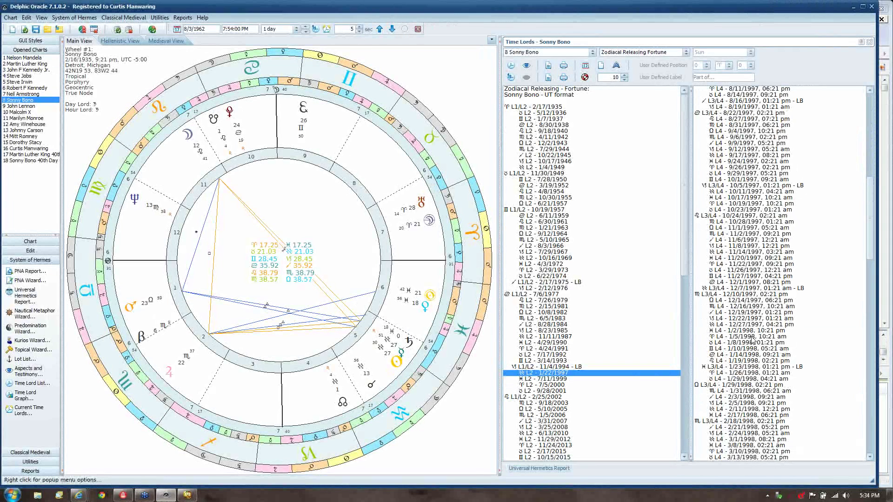
click(751, 337)
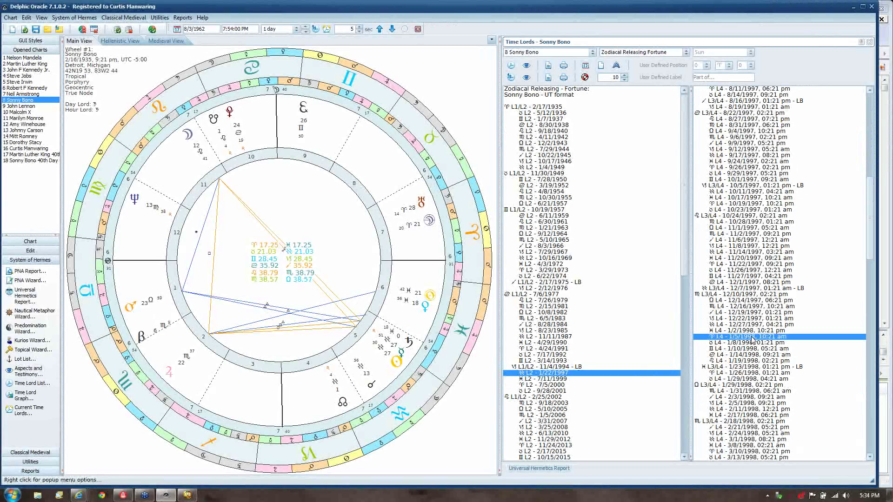
double_click(751, 339)
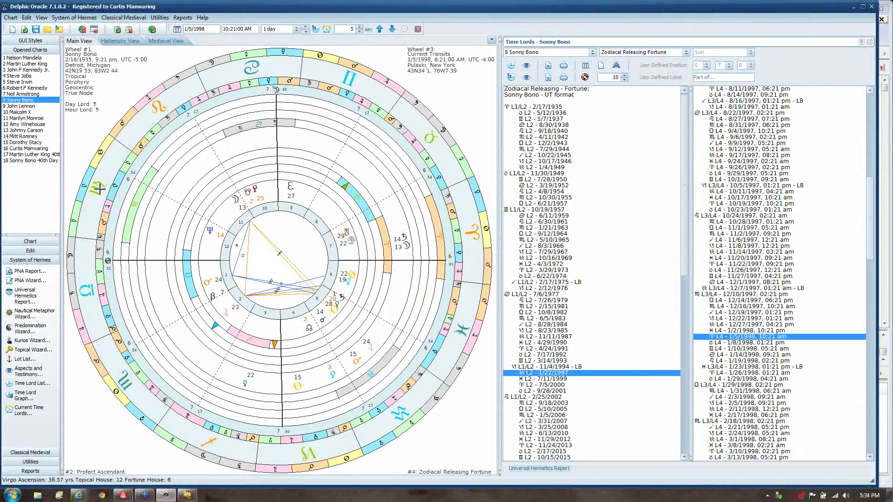
mouse_move(122, 189)
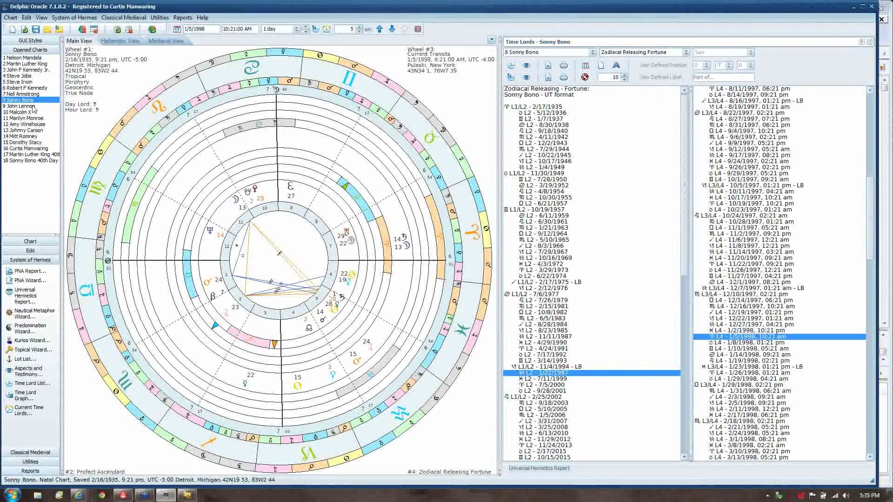
Step: Display John Lennon's chart and select the L2 period starting 4/12/1980 in his Zodiacal Releasing Fortune list
click(33, 107)
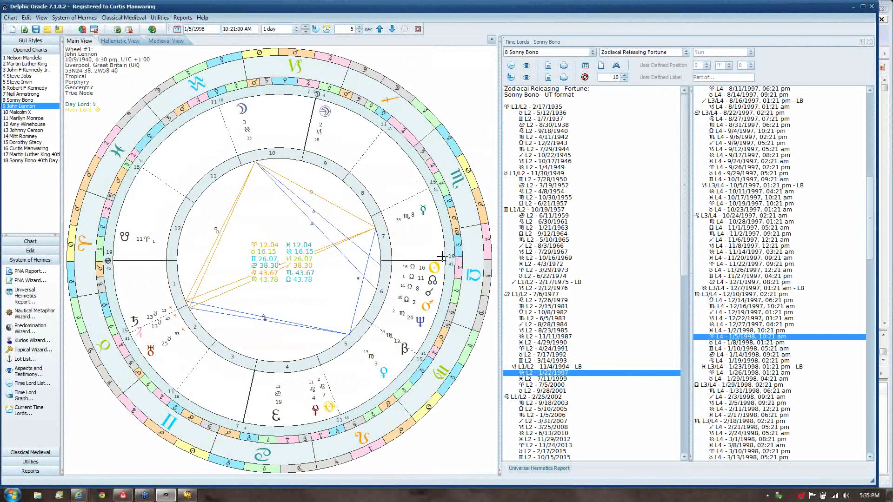
mouse_move(433, 306)
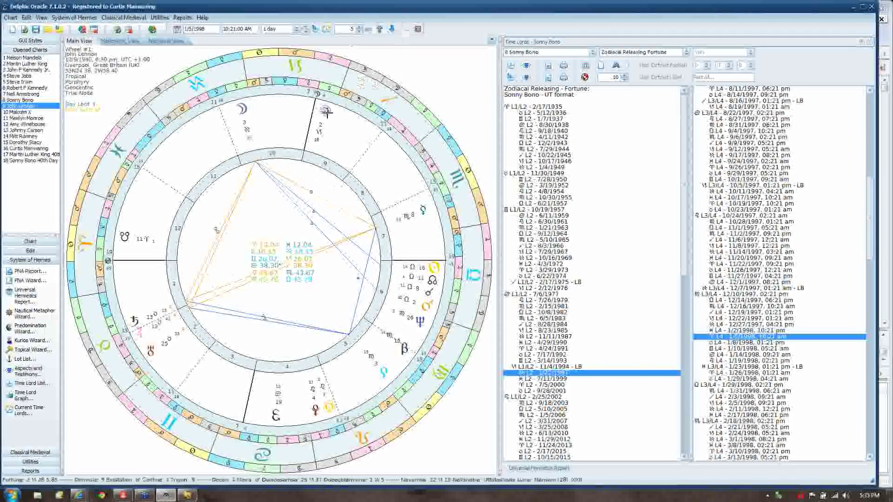
click(594, 52)
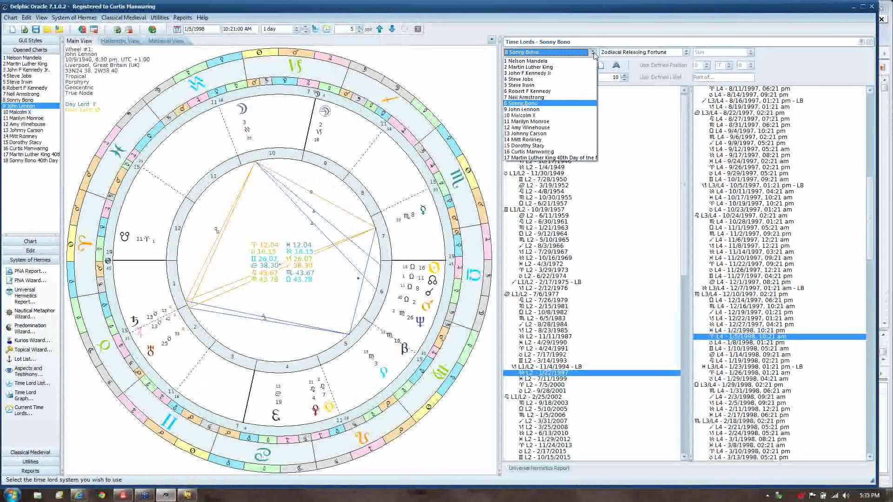
click(556, 109)
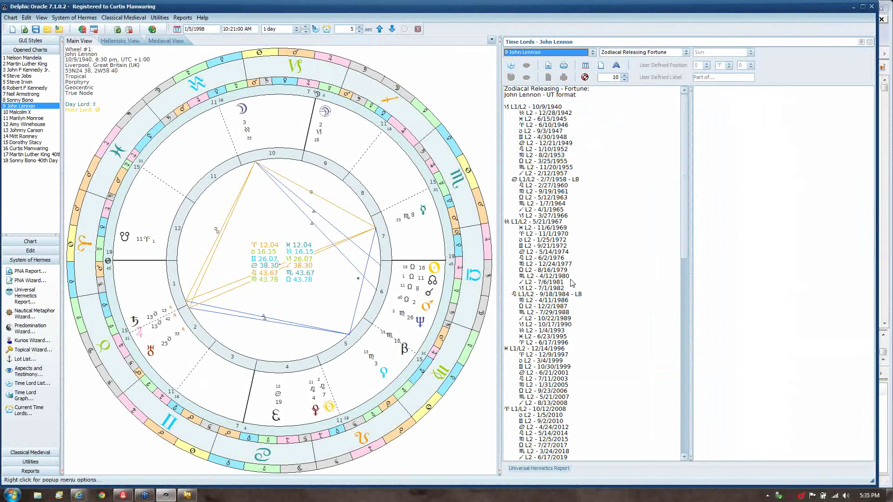
click(571, 277)
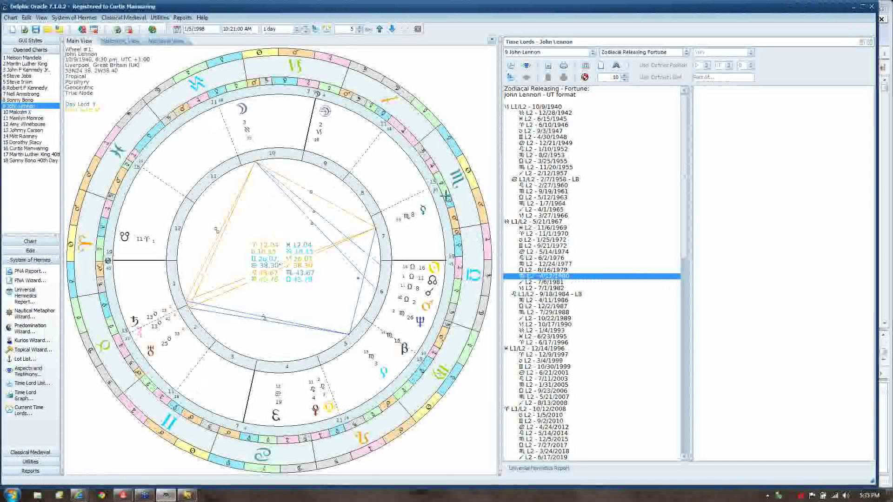
Step: Show the sub-periods of John Lennon's 4/12/1980 L2 period and select the L3/L4 period starting 12/8/1980, 05:30 pm
double_click(610, 278)
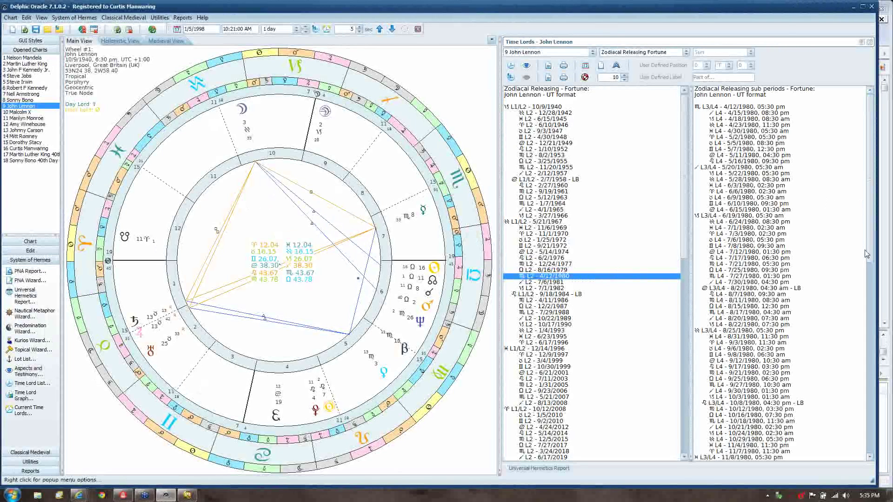
click(869, 282)
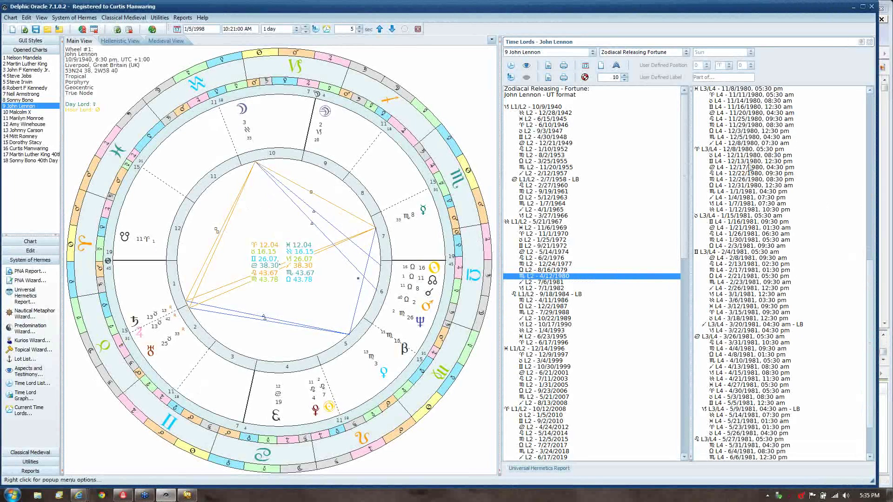
click(790, 149)
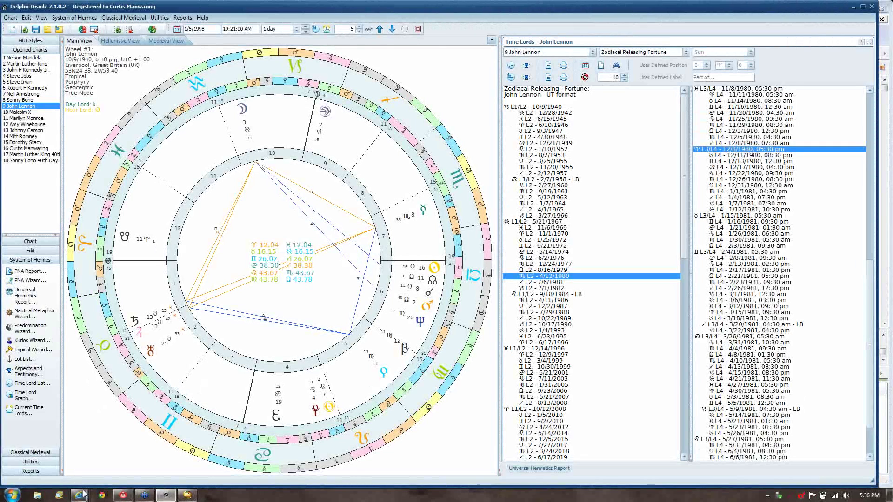
Step: Calculate John Lennon's primary directions using the saved Anaretic Rays theme
click(30, 457)
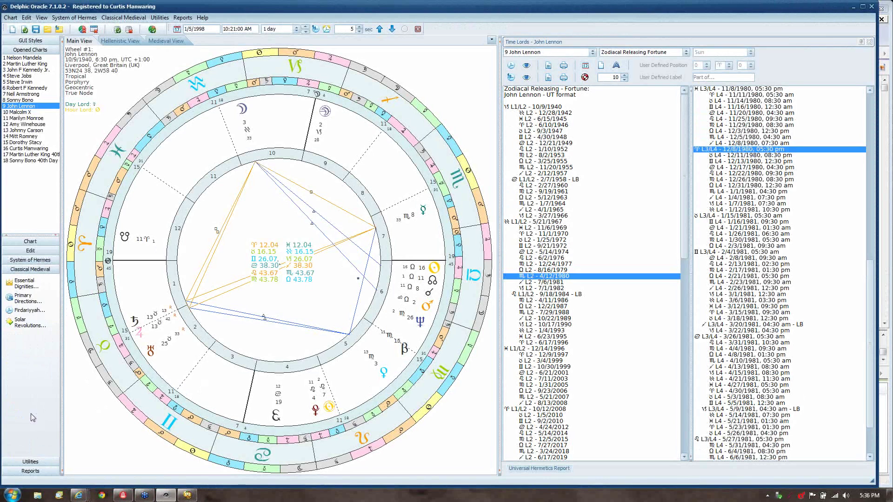
click(20, 302)
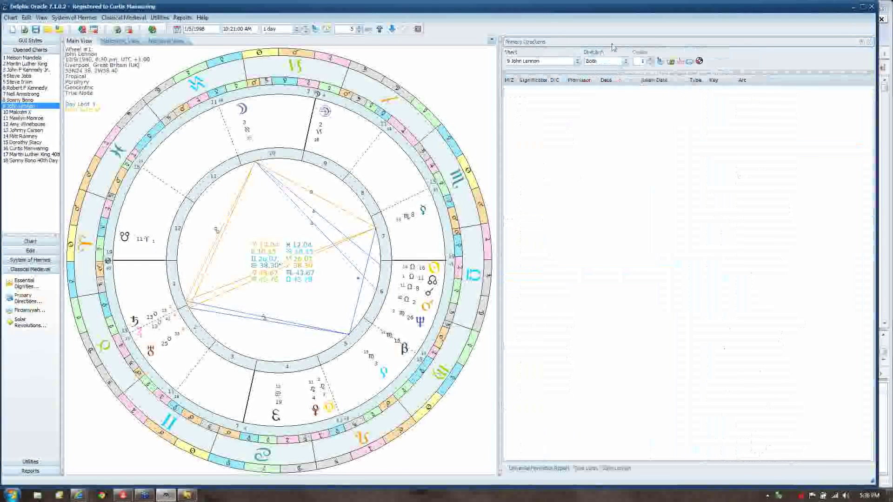
click(671, 62)
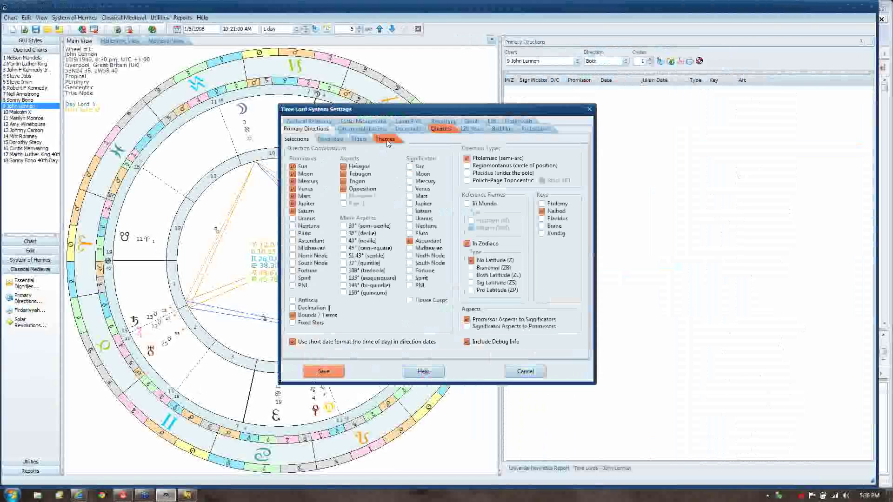
click(386, 139)
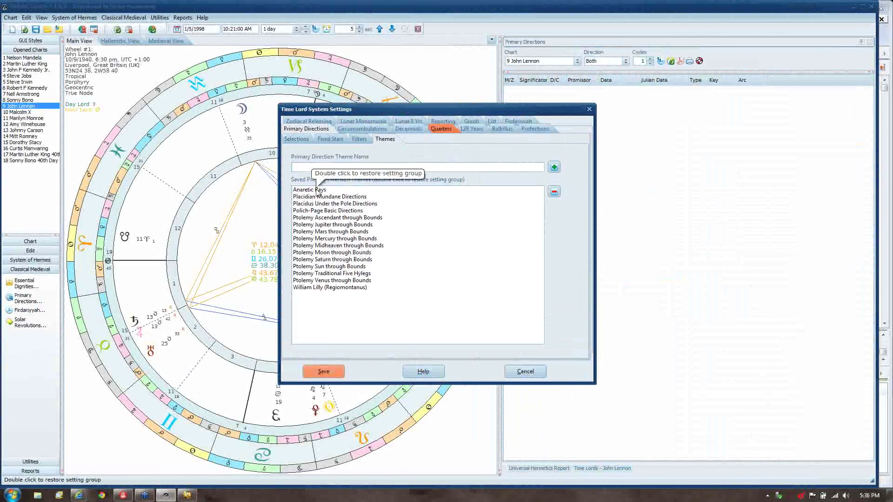
click(316, 190)
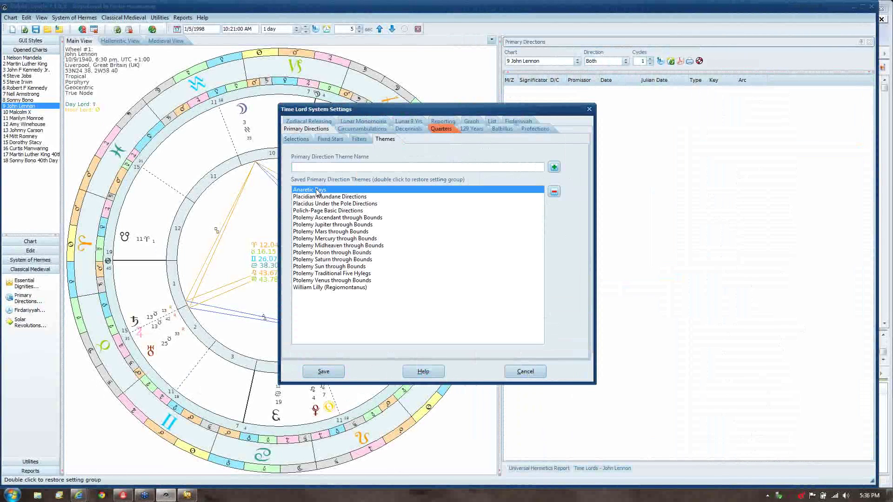
click(300, 142)
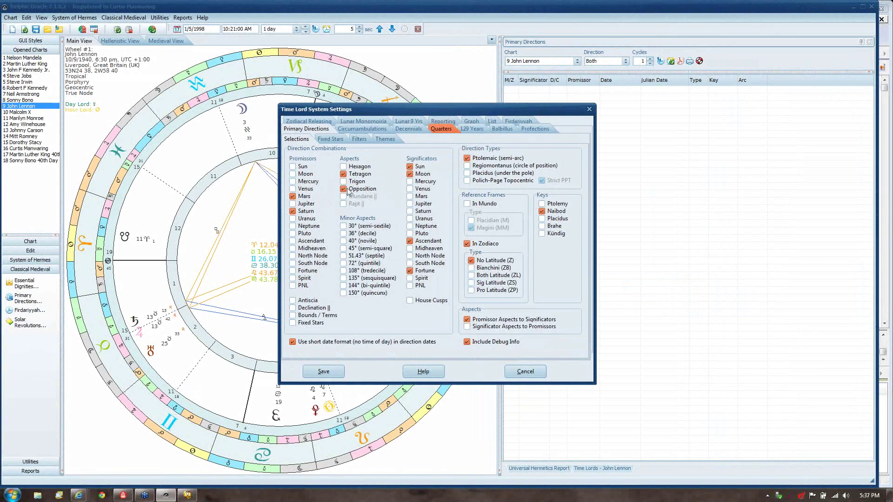
click(333, 372)
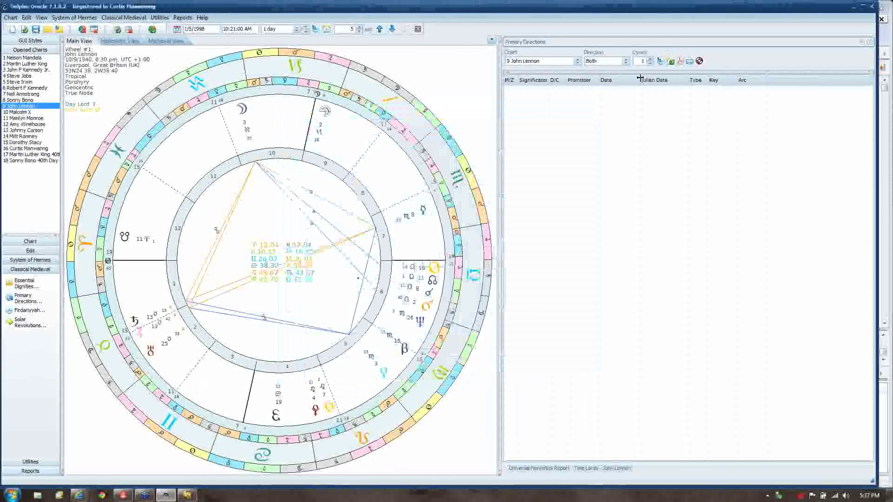
click(661, 63)
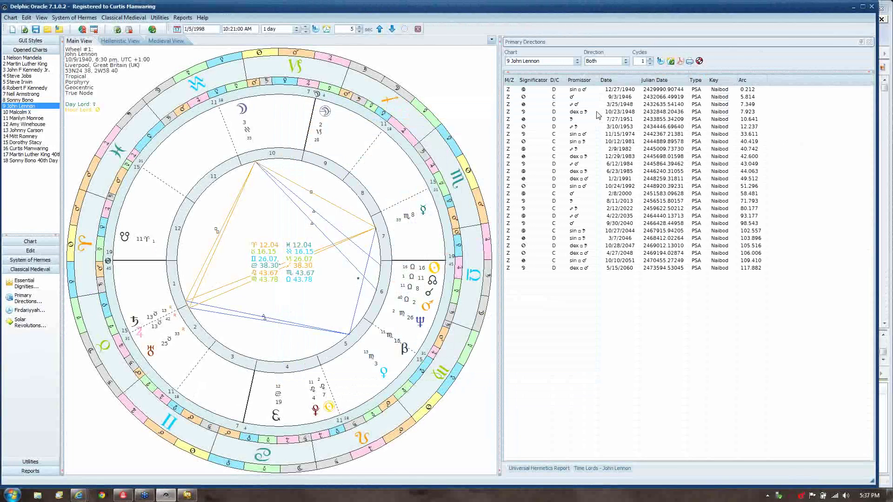
Step: Apply John Lennon's primary direction dates from 12/29/1983 to 2/8/2000 to the wheel one by one and close the date controls
click(508, 157)
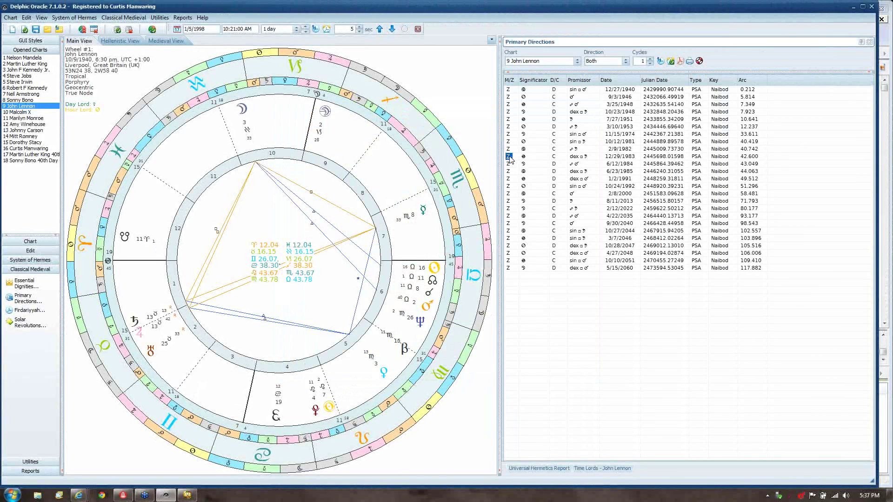
double_click(509, 158)
double_click(508, 164)
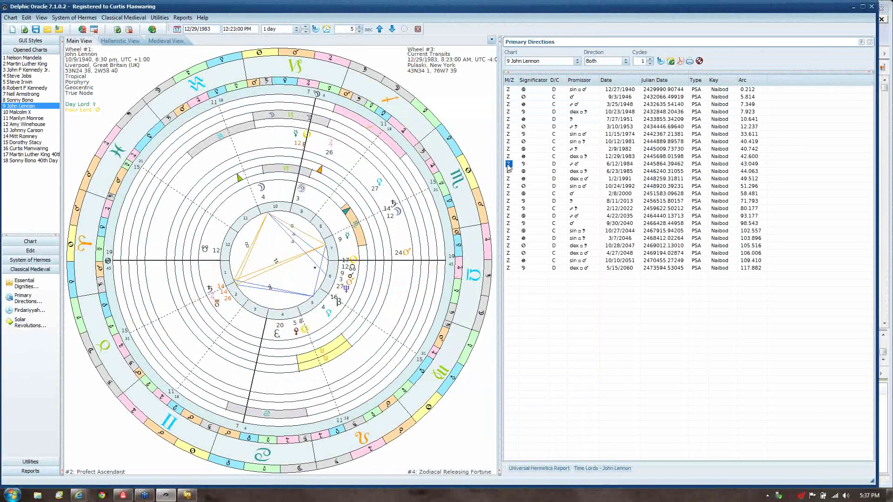
click(508, 171)
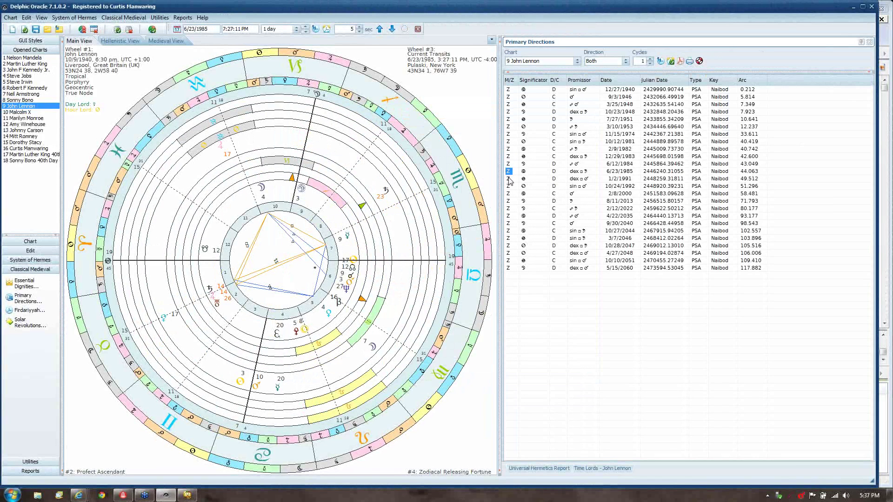
double_click(509, 179)
double_click(508, 186)
double_click(509, 195)
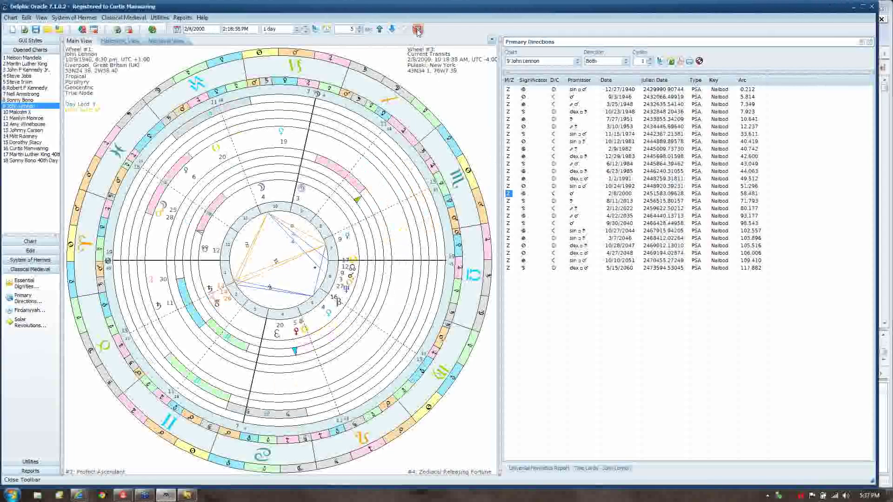
click(417, 31)
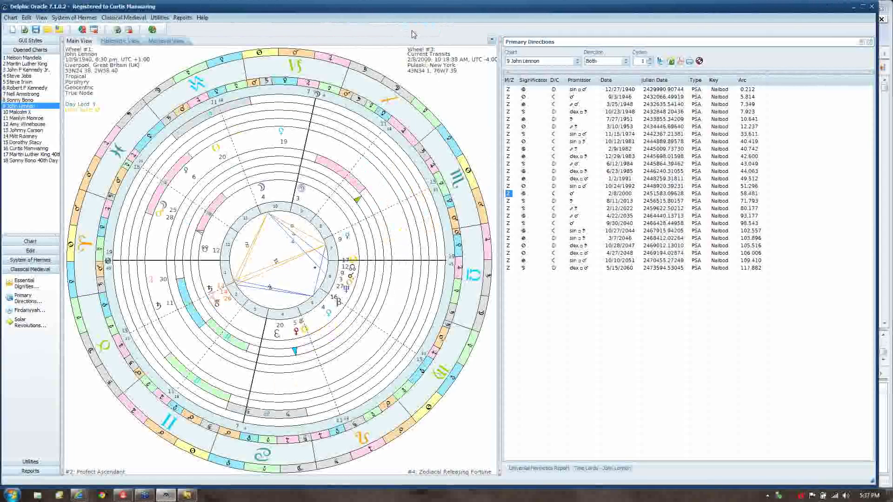
Step: Display Johnny Carson's natal chart, inspect its Ascendant and check the primary direction options
click(40, 131)
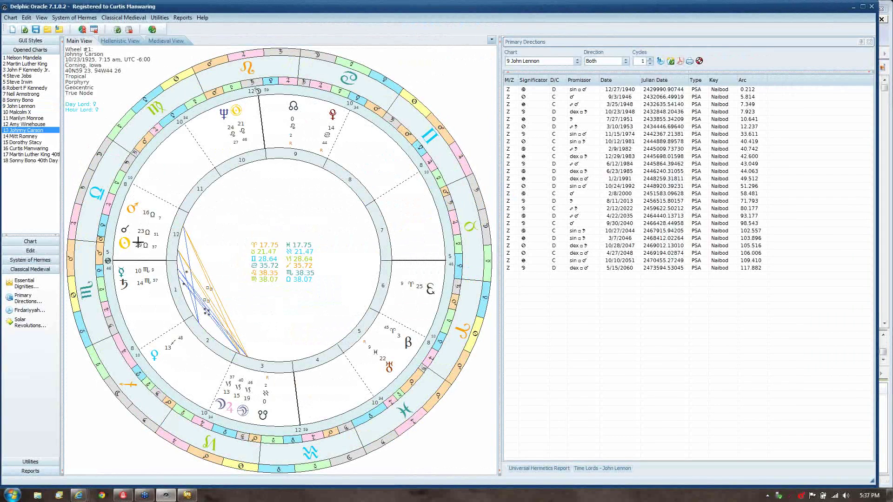
mouse_move(124, 242)
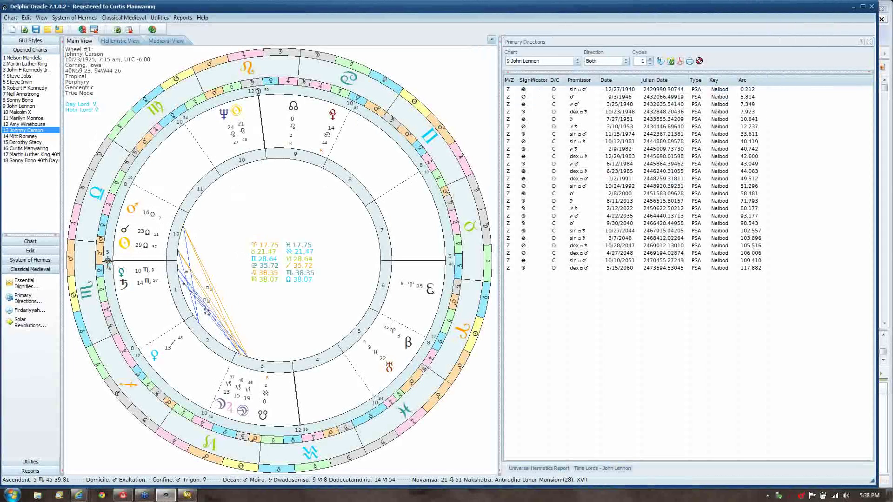
click(670, 62)
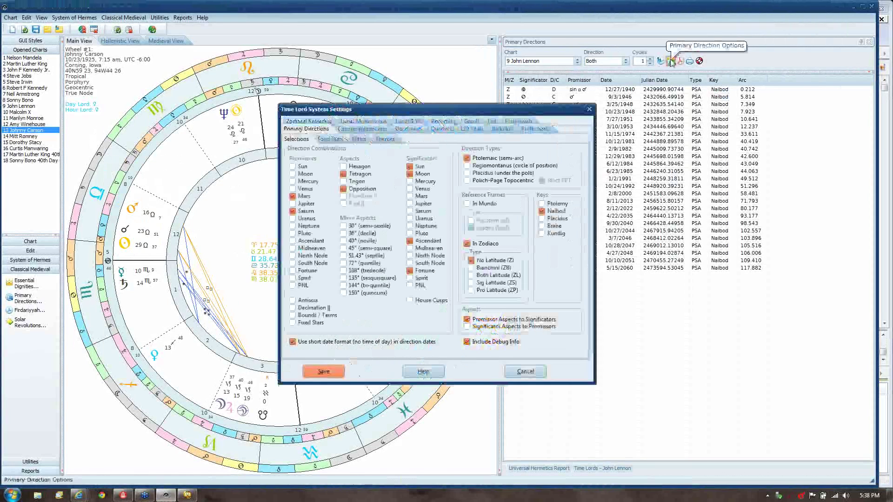
click(589, 110)
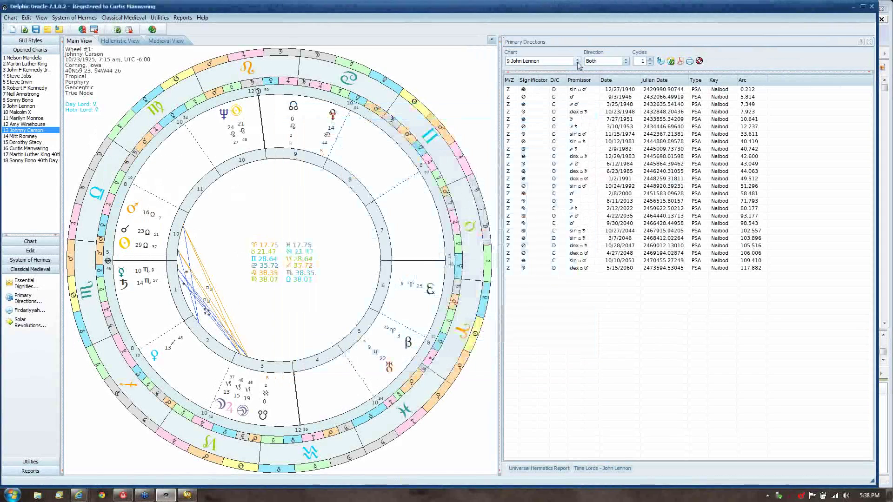
Step: Switch the primary directions to Johnny Carson's chart and calculate them
click(576, 61)
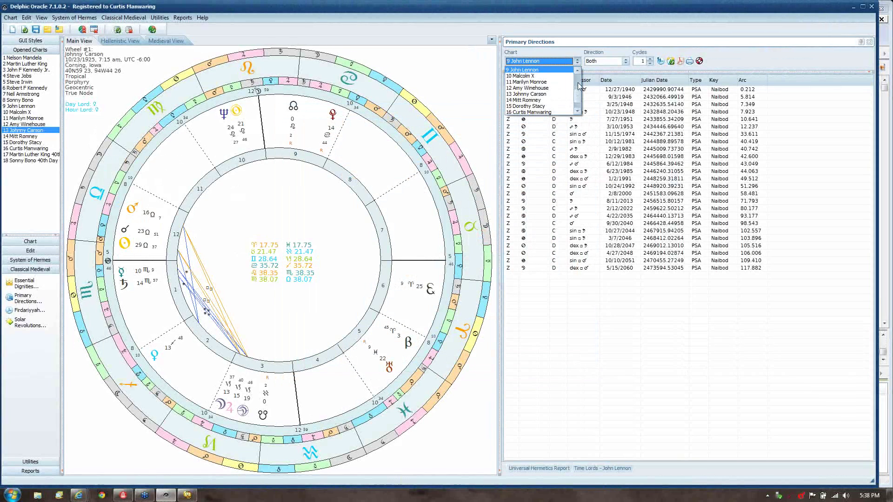
click(578, 81)
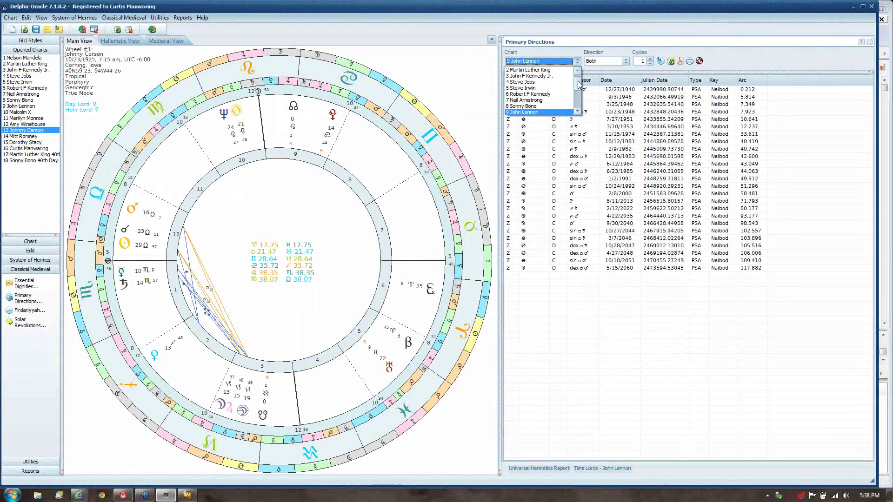
click(577, 106)
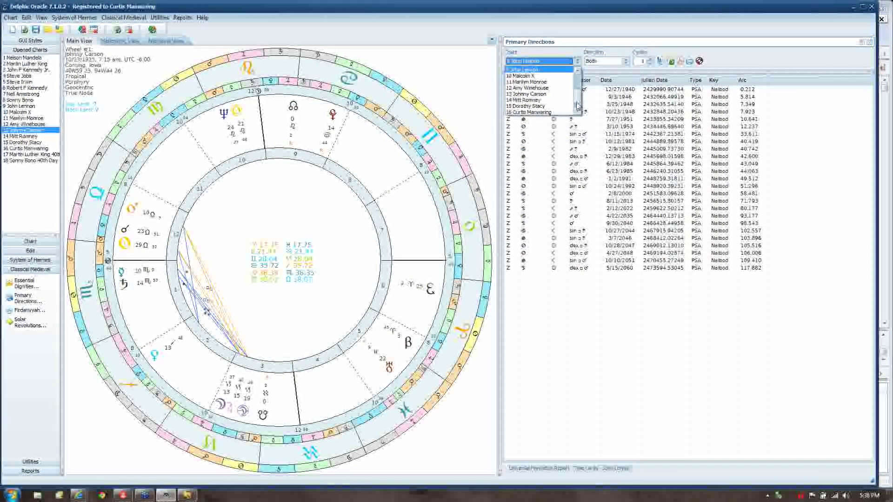
click(555, 95)
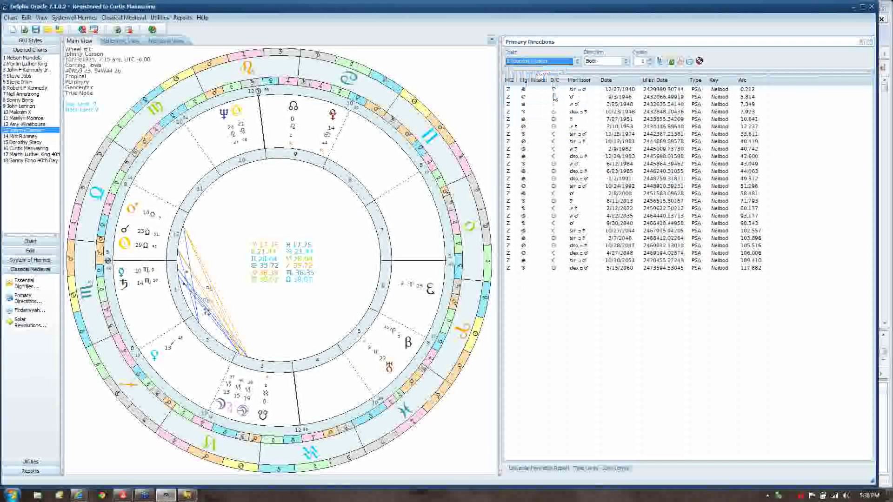
click(670, 61)
Step: Review the primary direction options beside Johnny Carson's direction list, leaving the settings as they are
click(671, 62)
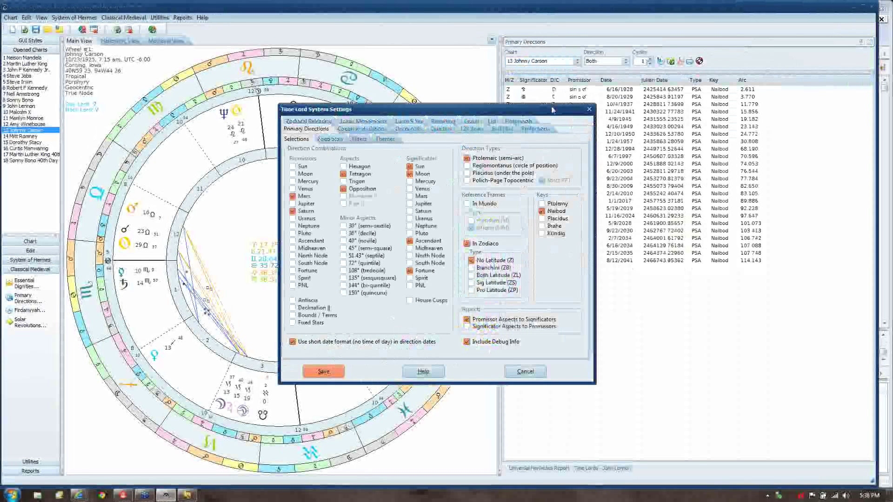
drag(553, 110, 429, 120)
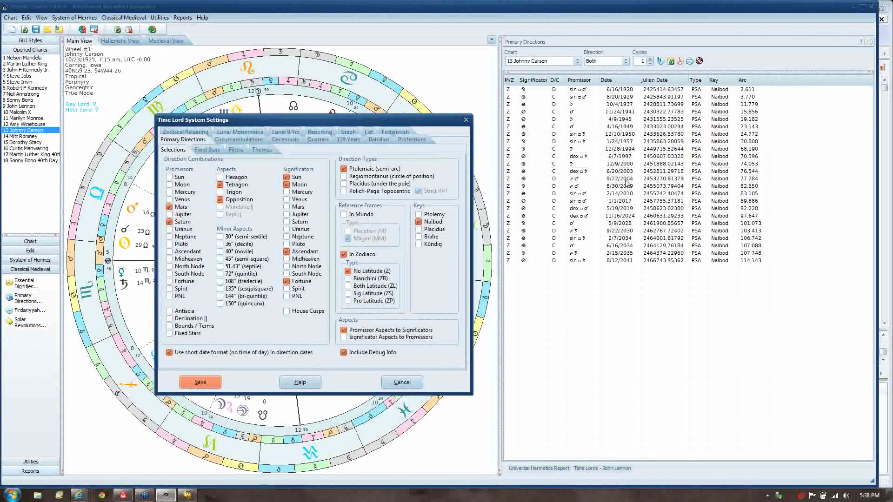
click(466, 122)
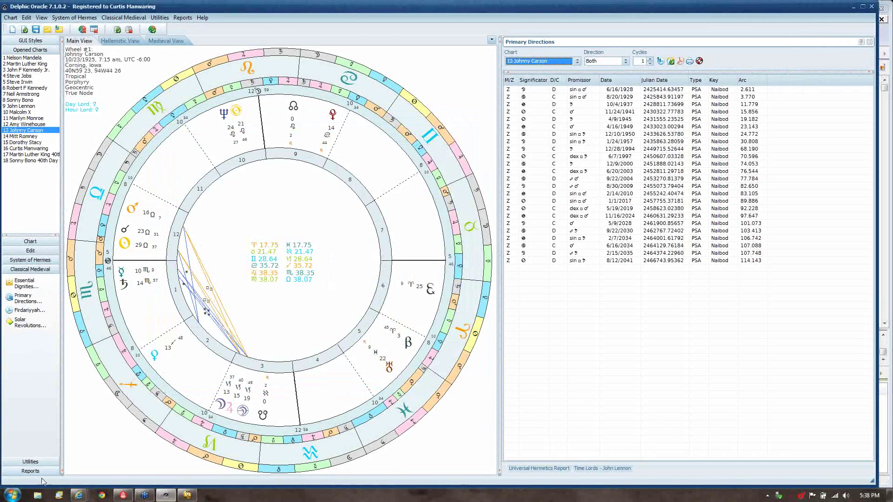
Step: Start rectifying Johnny Carson's chart and advance the birth time in 1-minute steps to 7:24:00 AM
click(40, 463)
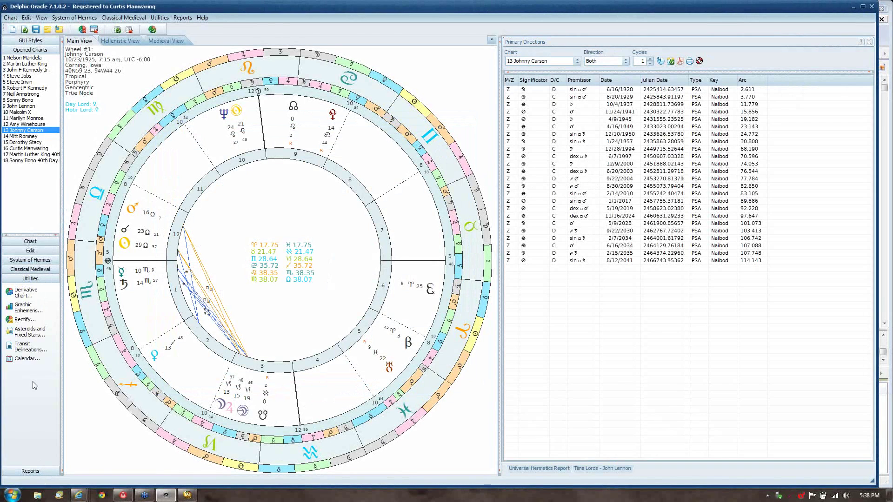
click(23, 320)
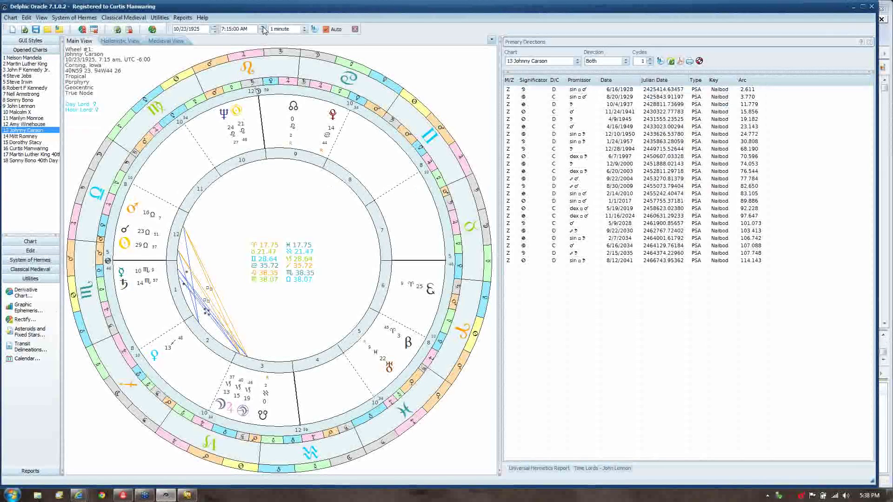
click(263, 27)
click(263, 27)
click(263, 26)
click(263, 27)
click(263, 27)
click(263, 26)
click(263, 27)
click(263, 27)
click(263, 27)
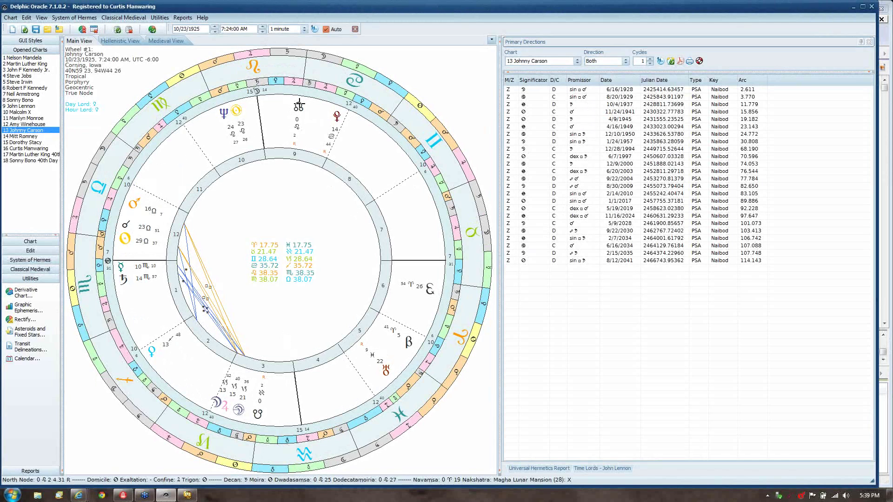
Step: Recalculate Johnny Carson's primary directions for the rectified time and limit the list to Direct directions
click(660, 61)
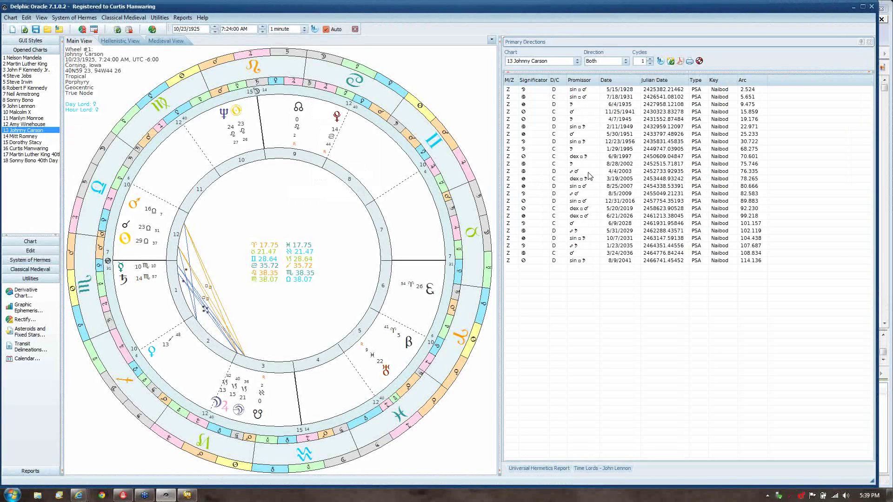
click(626, 62)
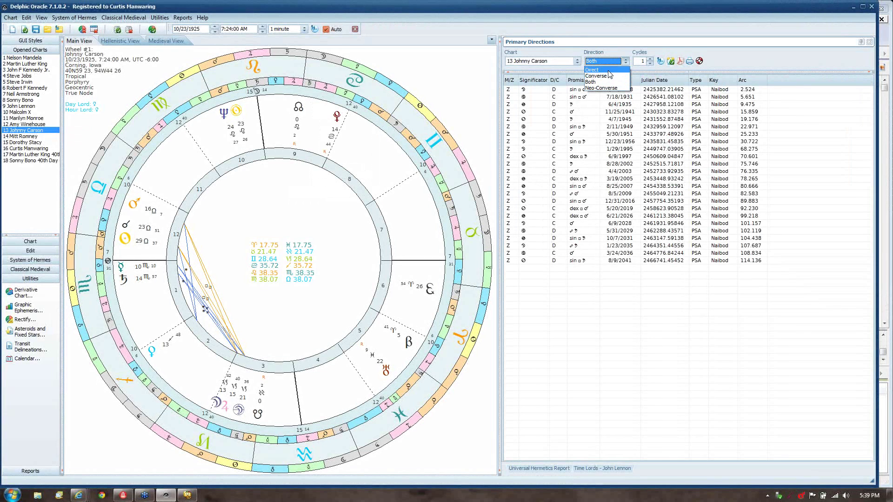
click(607, 70)
click(660, 61)
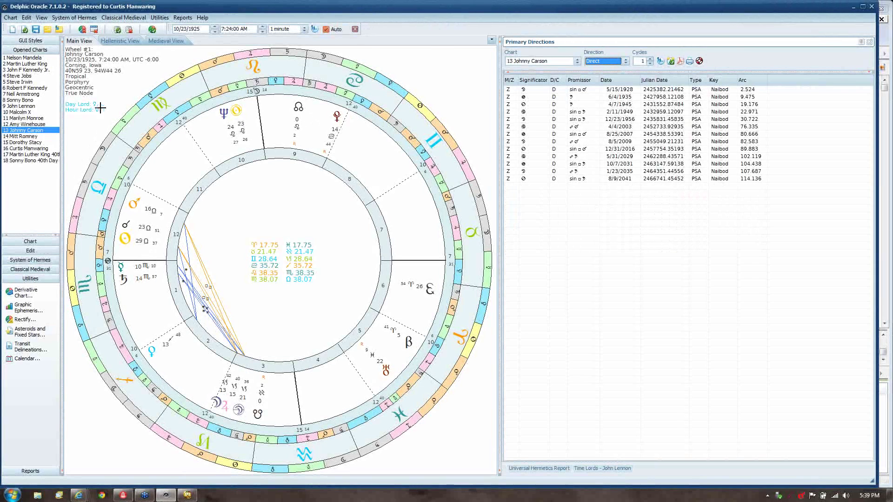
Step: Restore Johnny Carson's natal chart with the original 7:15 am birth time and show the Classical Medieval tools
click(47, 132)
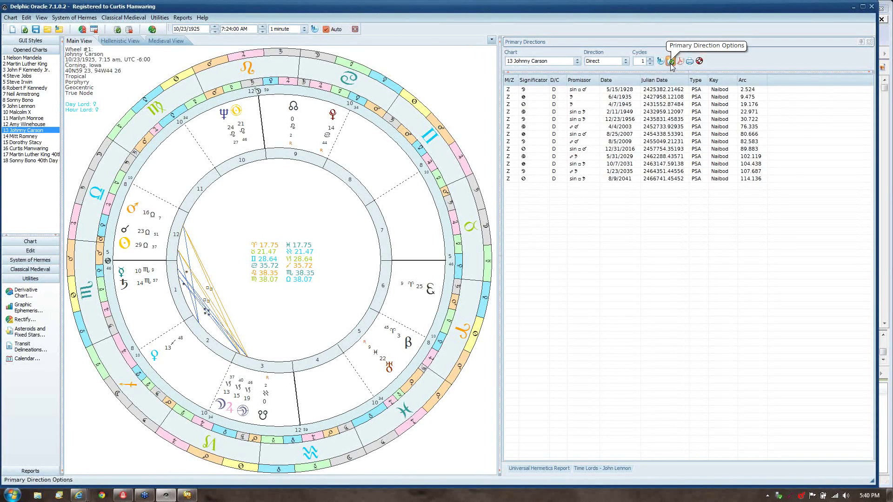
click(51, 270)
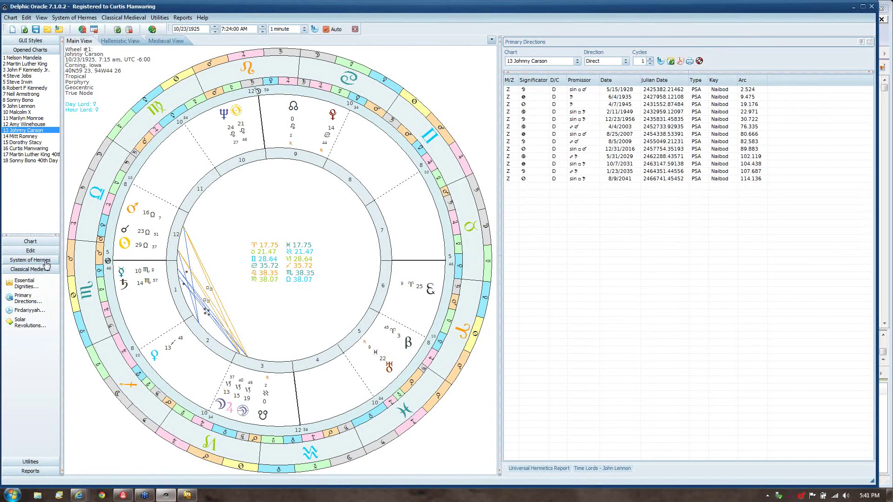
Step: Open the Time Lord List, then view Johnny Carson's Current Time Lords and close their window
click(46, 261)
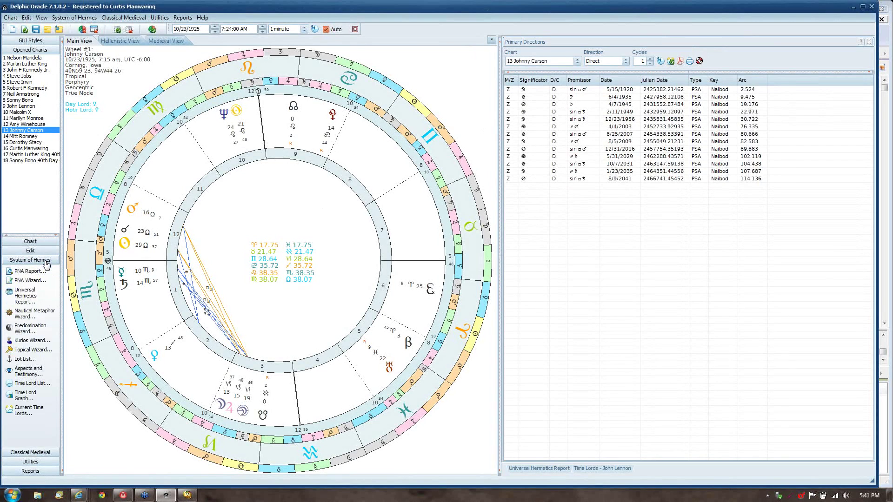
click(32, 384)
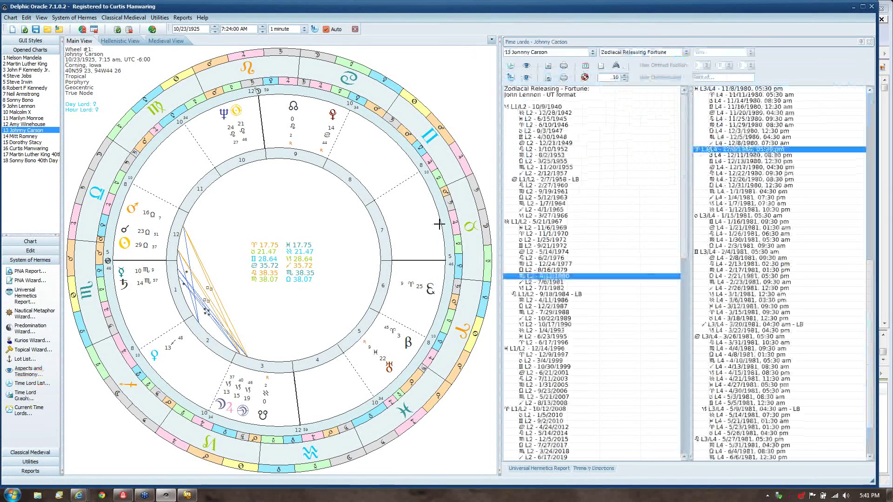
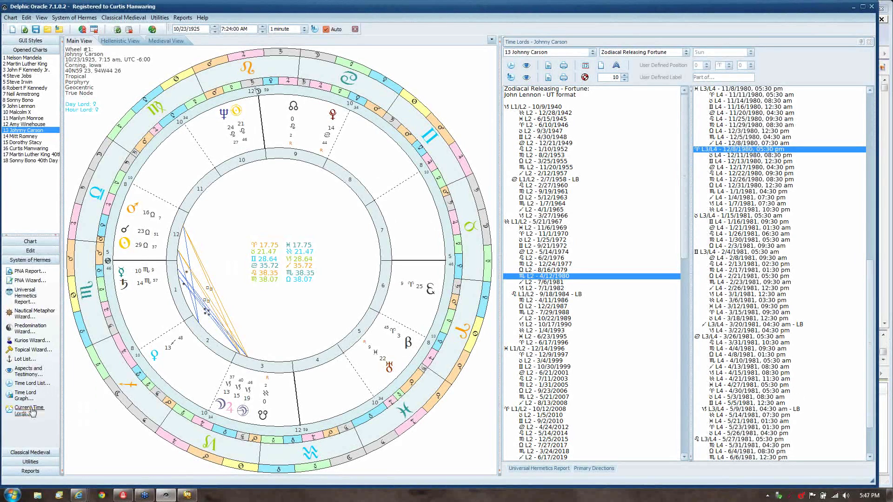
click(33, 412)
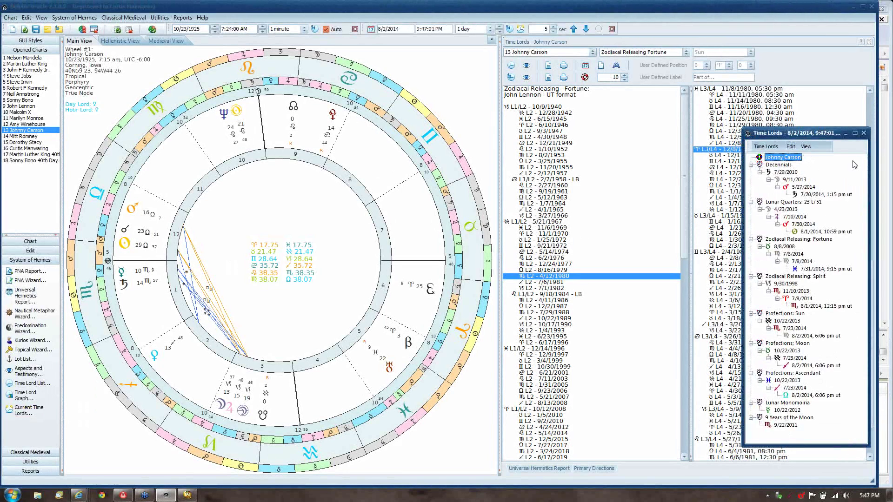
click(863, 133)
Step: Rectify Johnny Carson's chart by shifting the birth time in 1-minute steps, ending at 8:16:00 AM
mouse_move(86, 299)
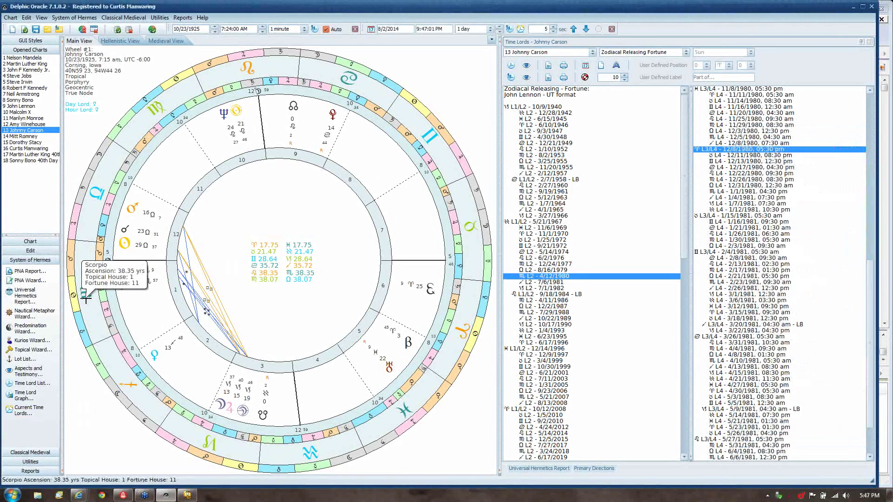
mouse_move(129, 207)
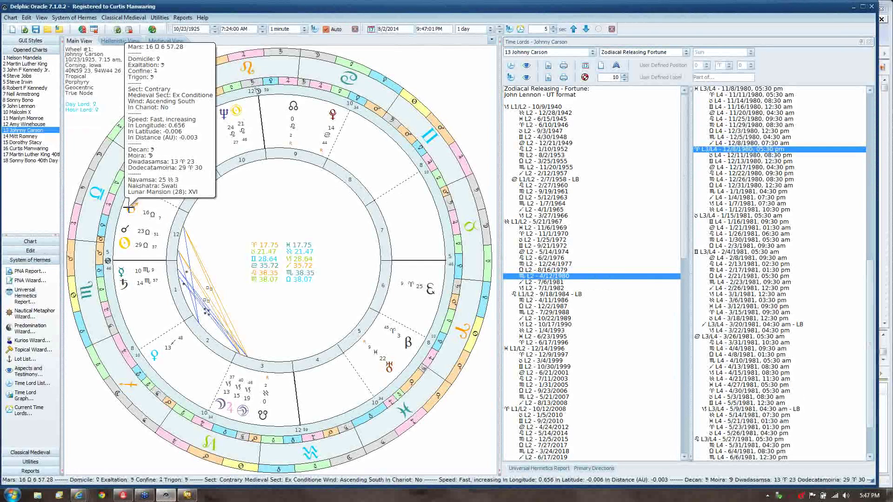
click(263, 31)
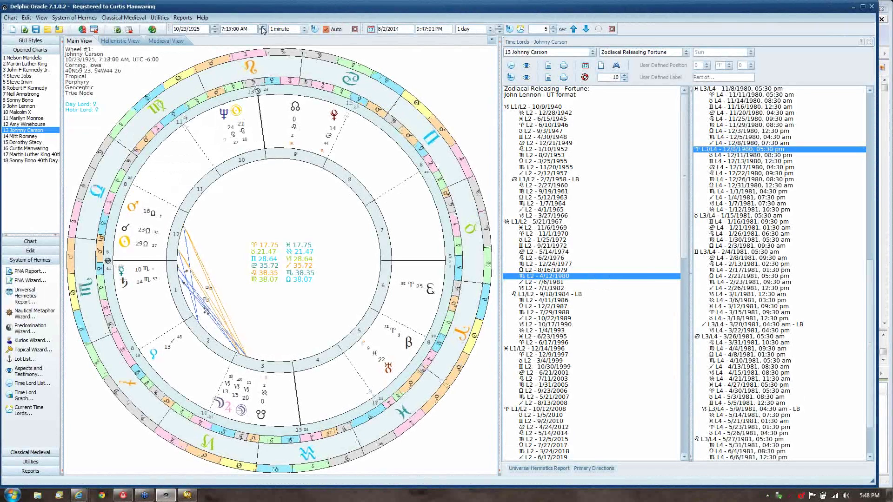
click(263, 27)
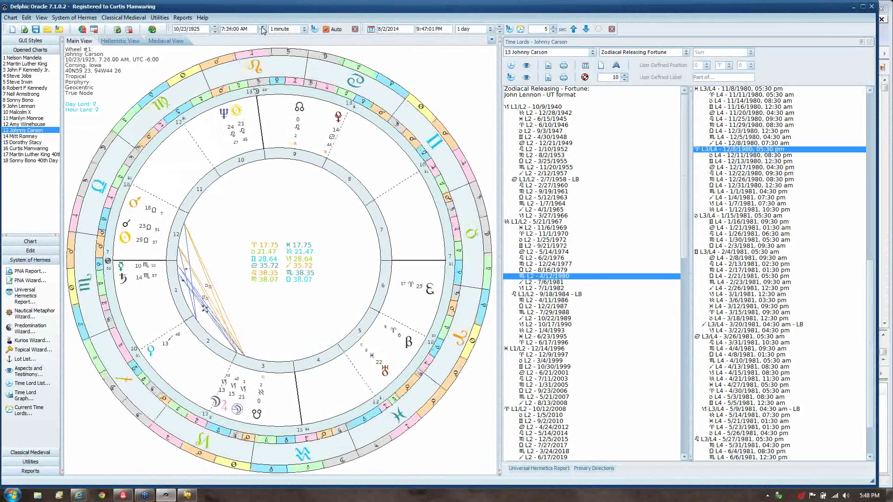
click(263, 27)
click(263, 27)
click(263, 27)
click(263, 27)
click(262, 27)
click(263, 28)
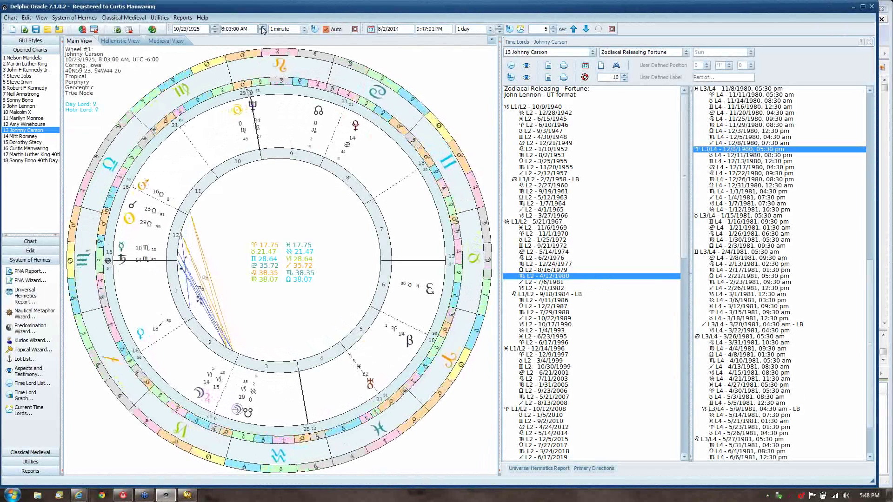
click(263, 28)
click(262, 28)
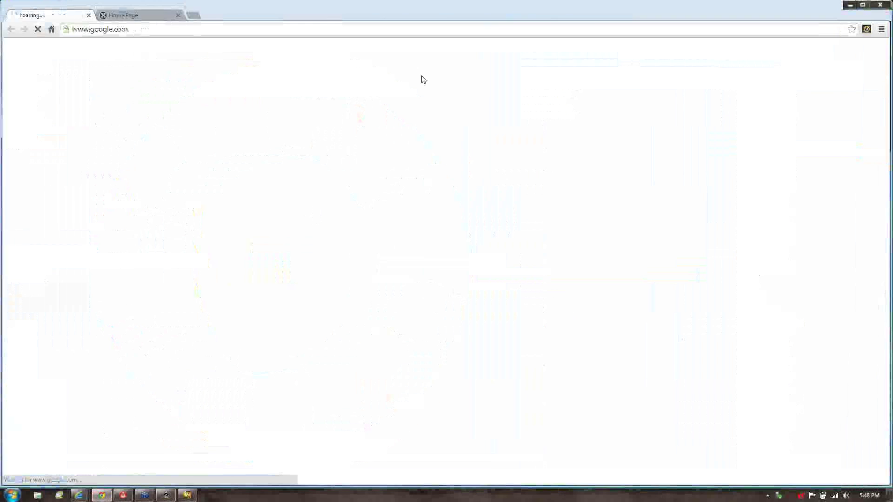
Step: Switch to Chrome, view the Delphic Oracle product page on astrology-x-files.com and return to the site's home page
click(160, 15)
click(421, 78)
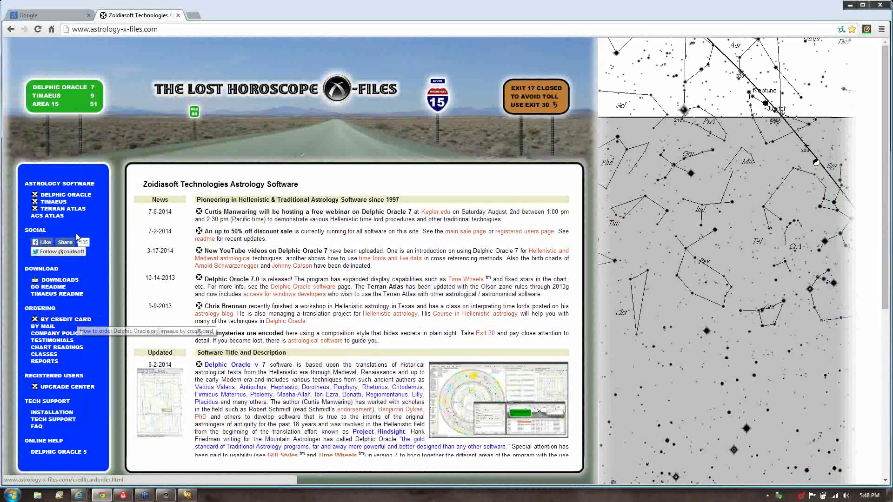
click(66, 199)
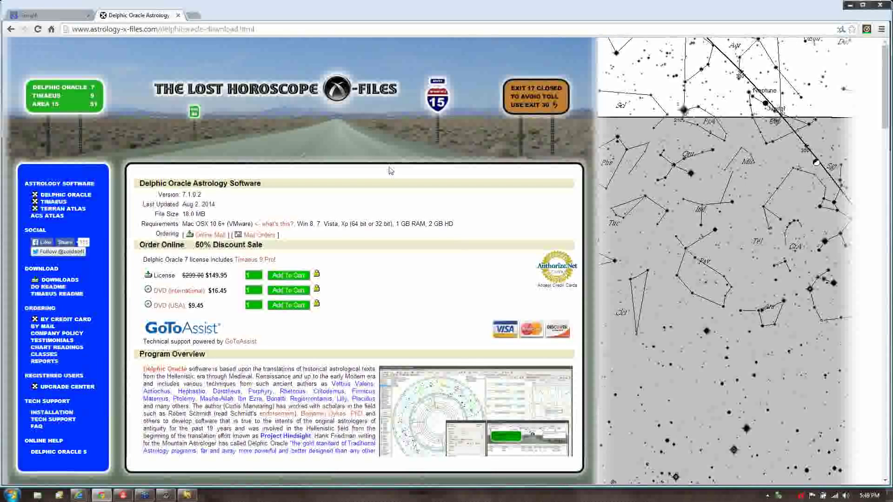
click(431, 66)
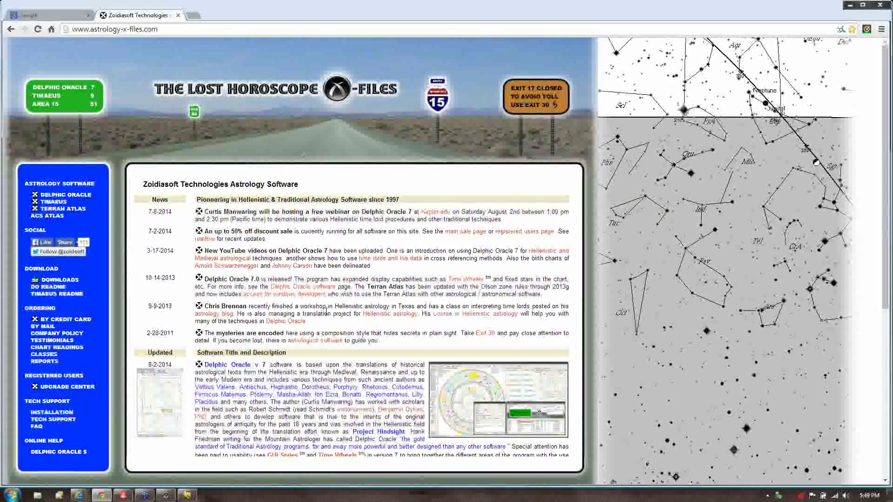
Step: Follow the Course in Hellenistic astrology link in the site's news, view the course page and return to the home page
drag(363, 314, 416, 317)
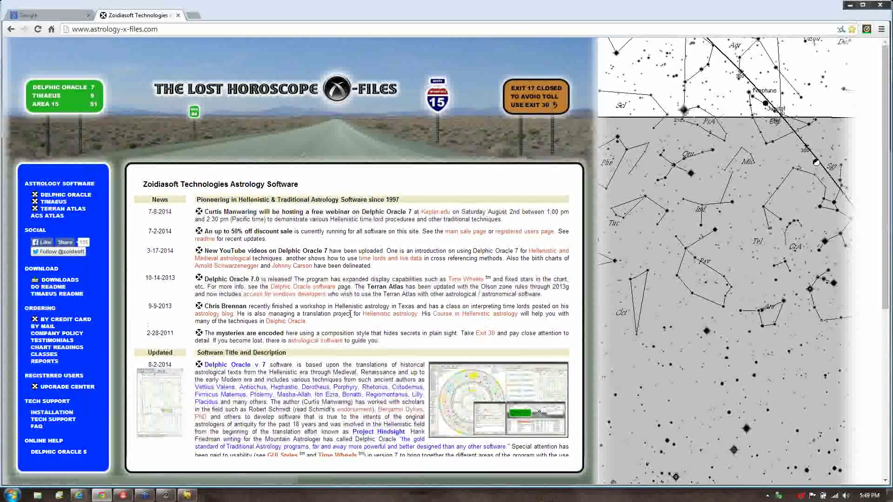
click(452, 317)
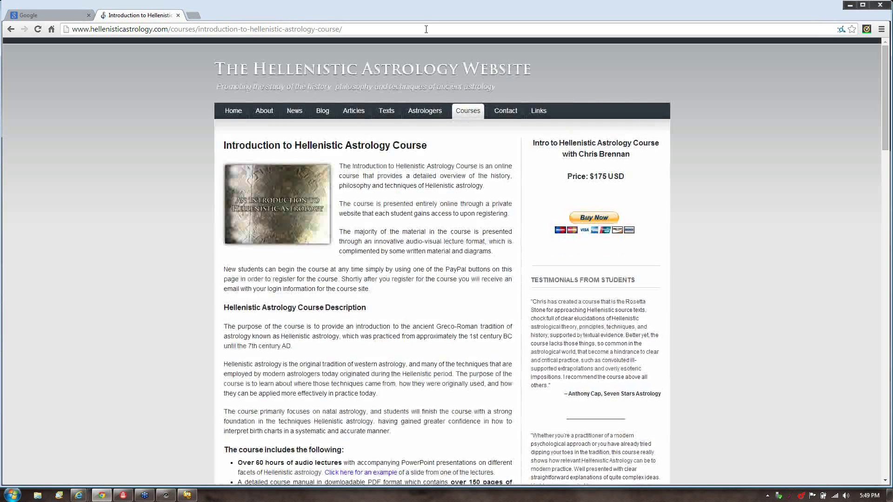
click(11, 29)
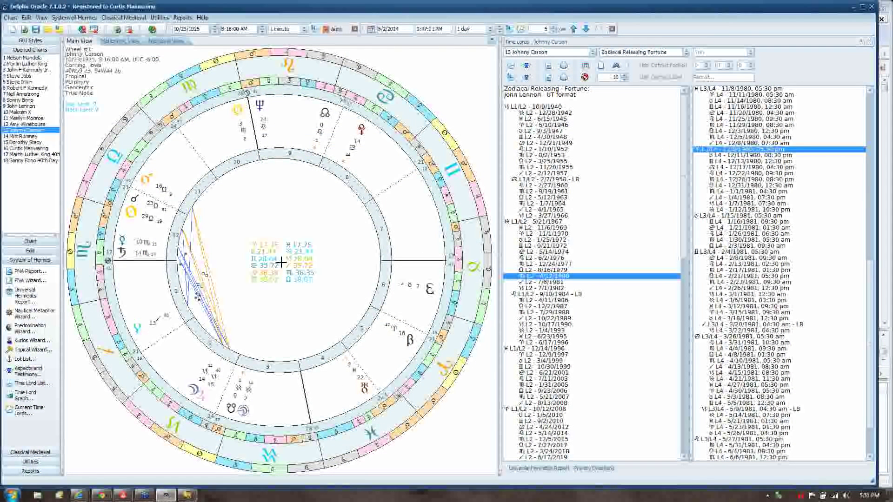
Step: Switch back to Chrome from Delphic Oracle to view the Zoidiasoft Technologies home page
click(884, 22)
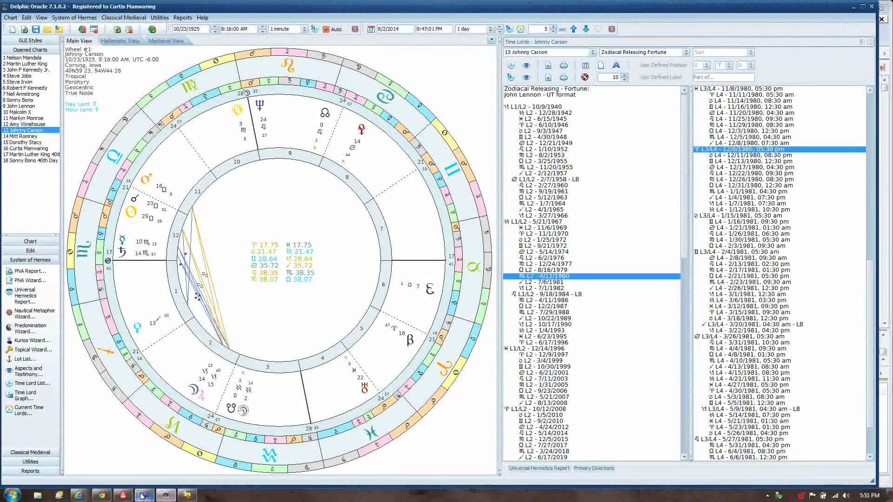
mouse_move(98, 497)
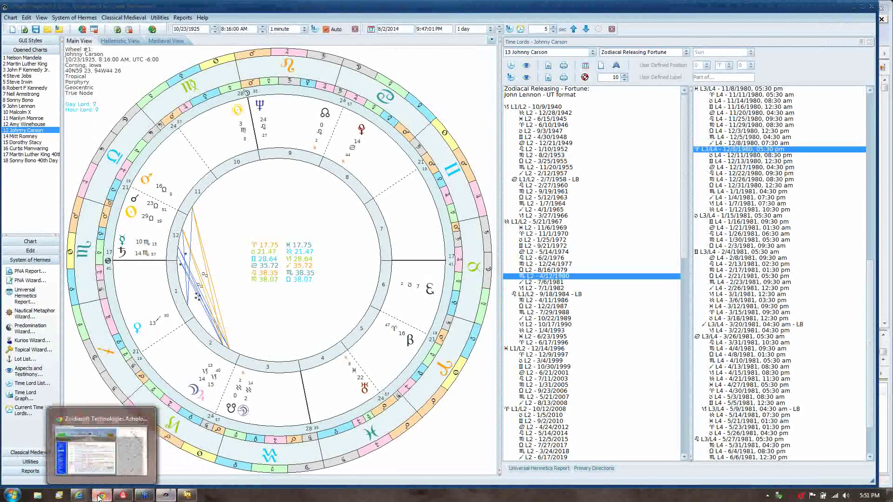
click(99, 497)
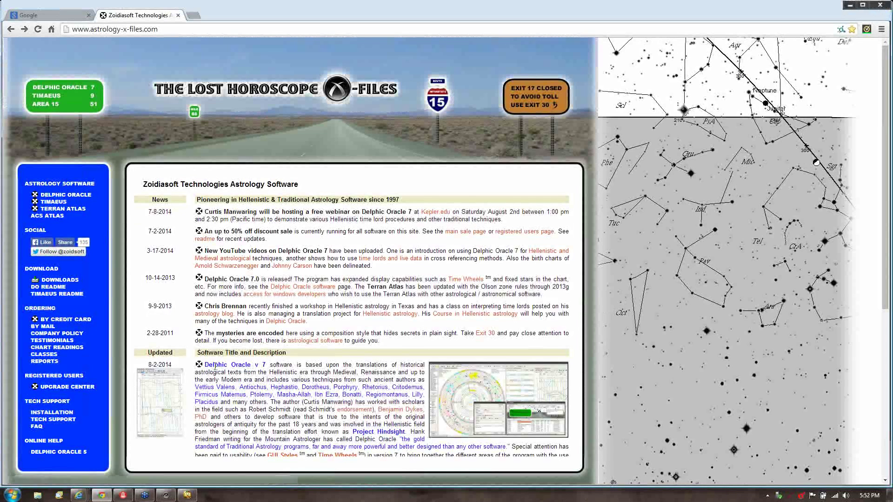
Step: Switch to Delphic Oracle and load chart 16 from the opened charts into the main wheel
click(166, 497)
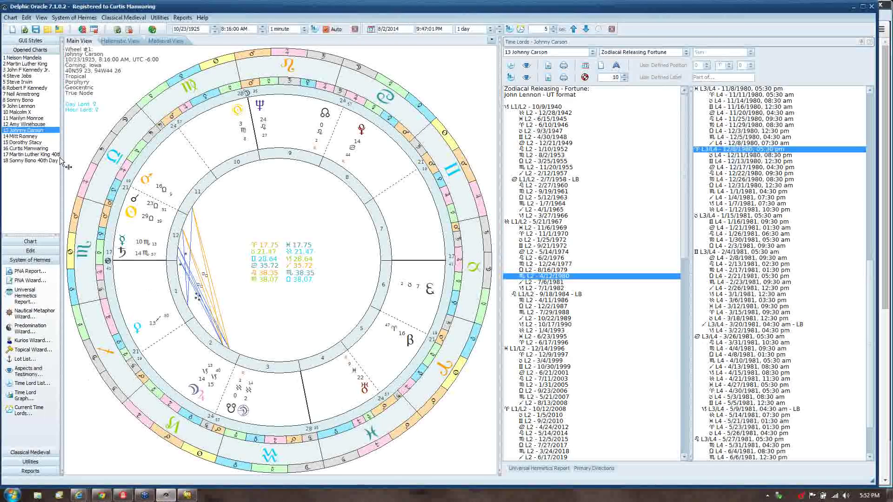
click(55, 149)
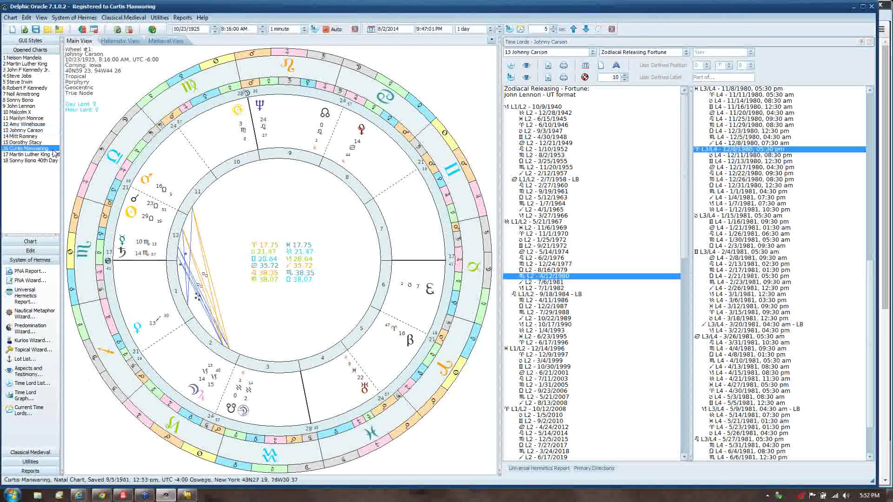
drag(53, 150, 210, 279)
mouse_move(236, 71)
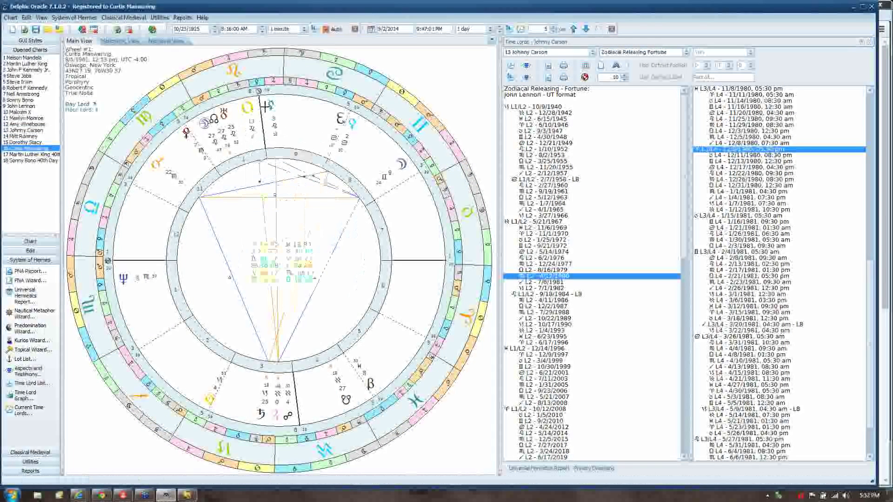
mouse_move(257, 107)
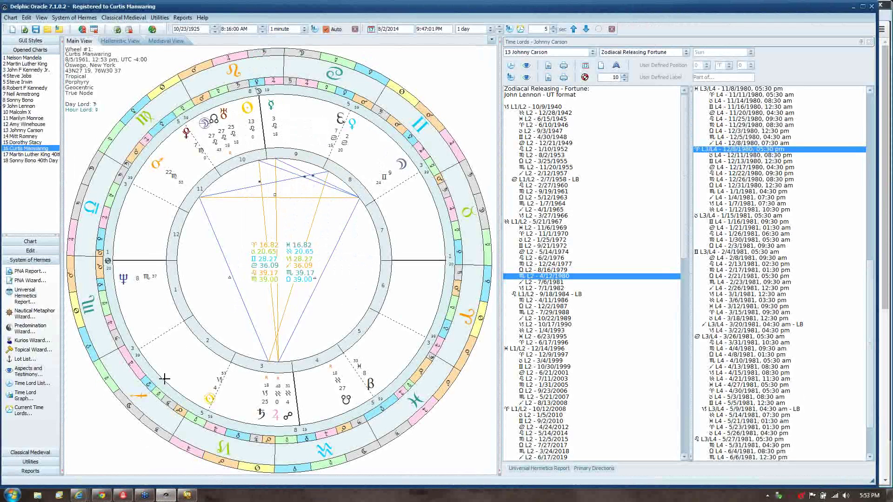
Step: Switch to Chrome and open the Exit 30 page listed under About on the Zoidiasoft site
click(81, 495)
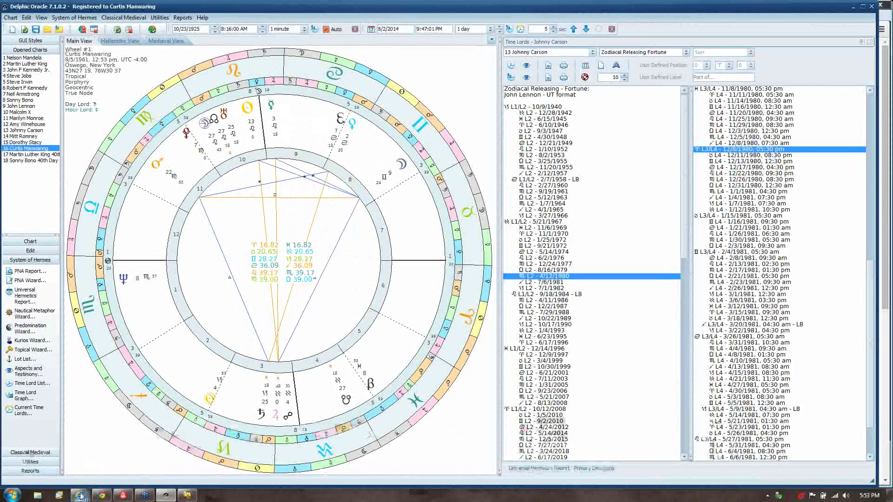
click(100, 497)
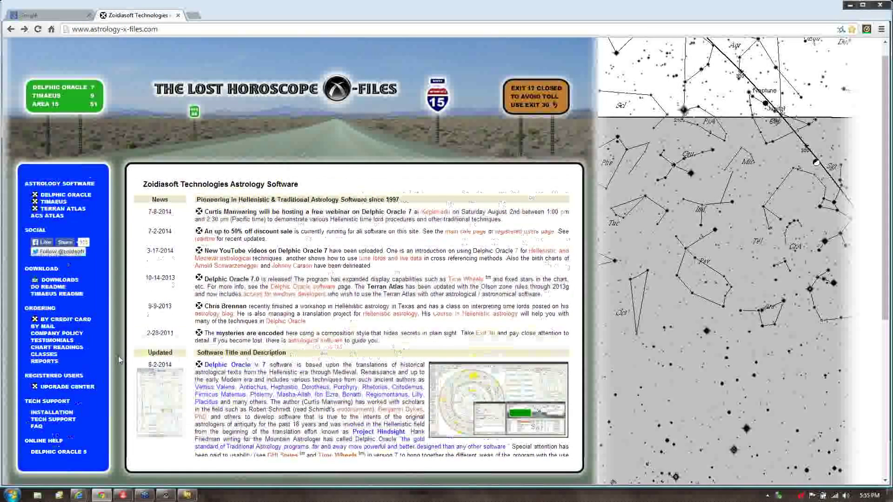
scroll(118, 356, down, 1)
scroll(118, 356, down, 4)
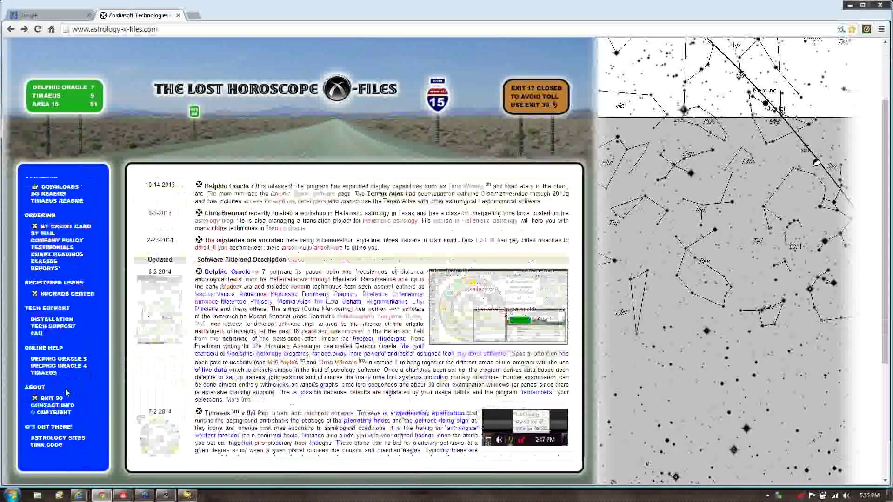
click(55, 398)
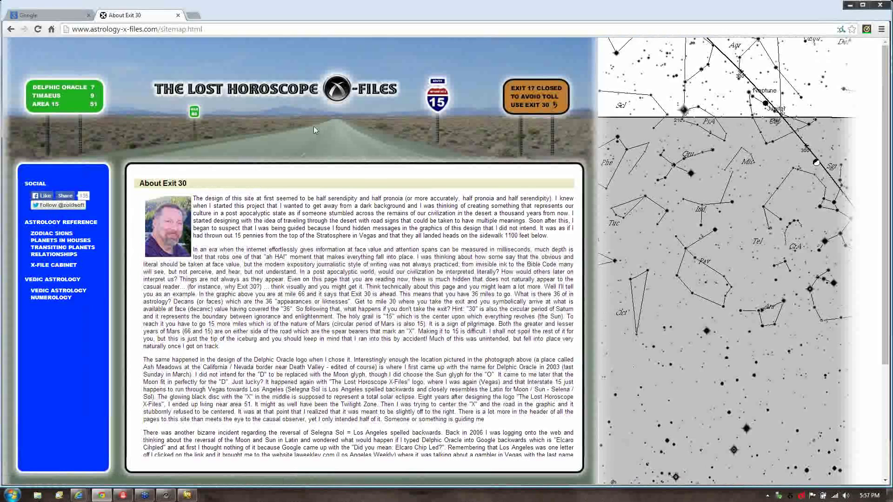
Step: Return from the About Exit 30 page to the site's home page and open the Delphic Oracle software page
mouse_move(194, 113)
mouse_move(337, 95)
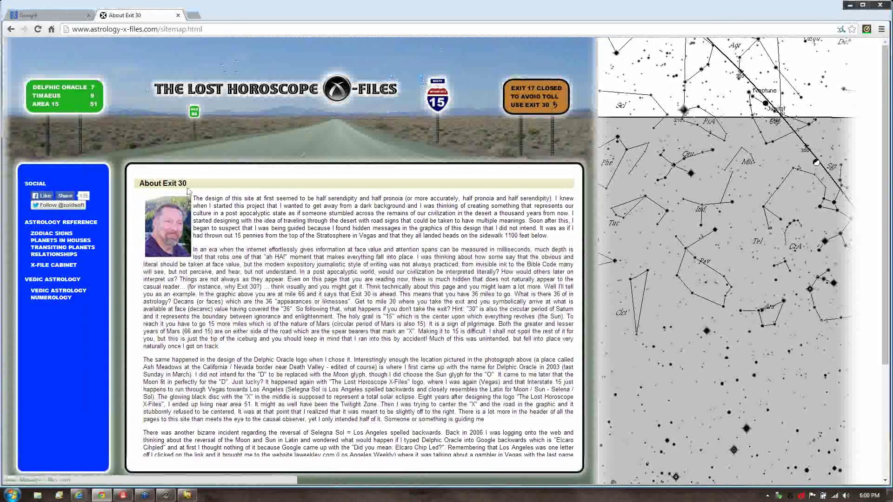
click(116, 74)
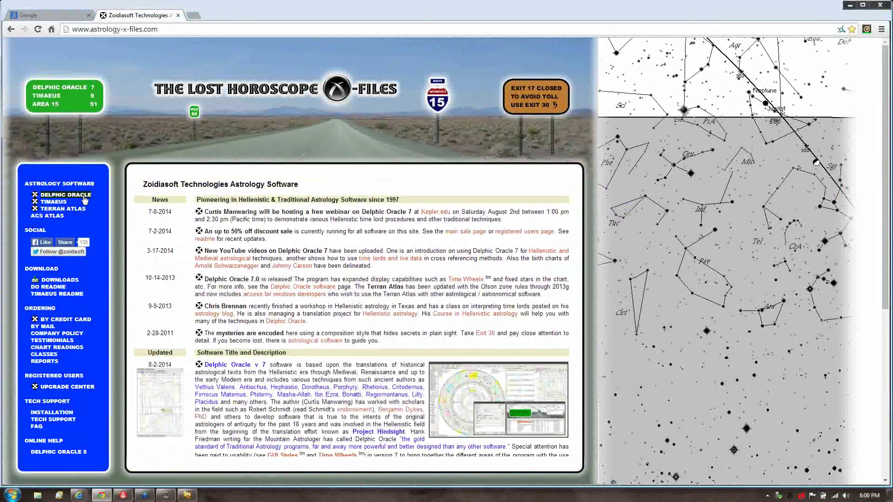
click(84, 199)
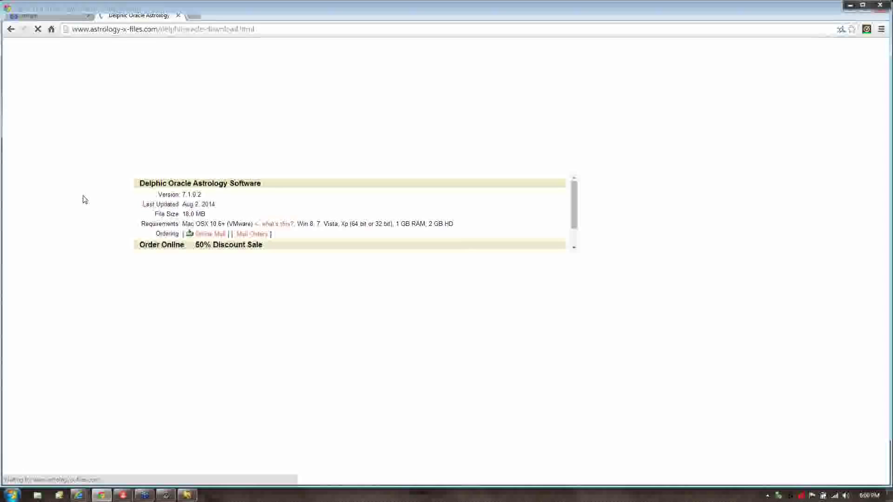